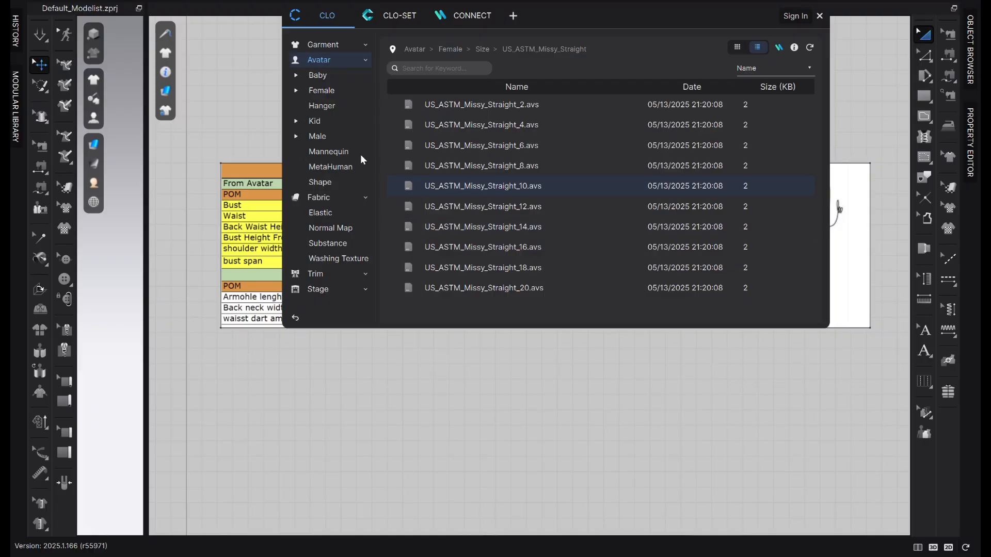
# Load the FV2.1_Yuna female avatar without saving the current file, then widen the 3D view and move the library clear of it
pyautogui.click(328, 65)
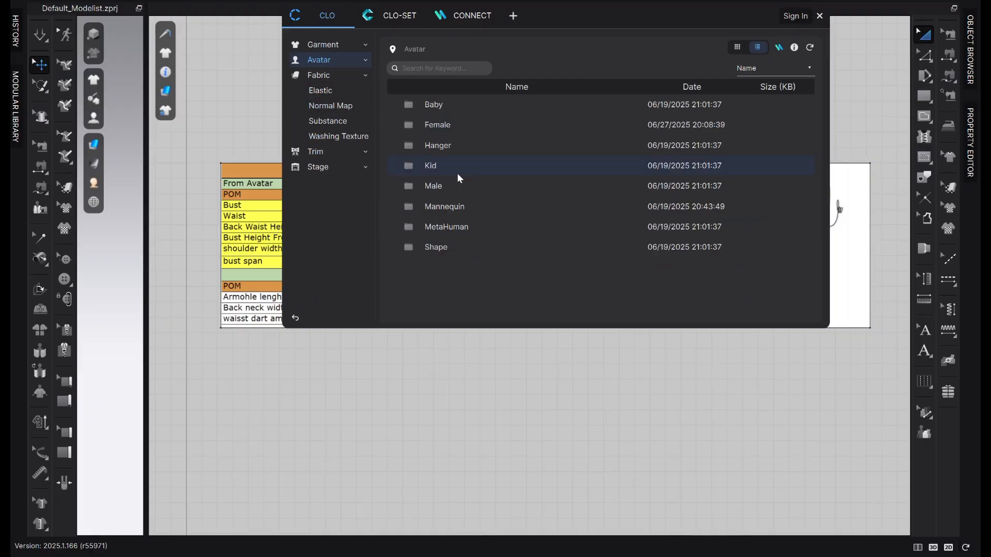
pyautogui.doubleClick(458, 126)
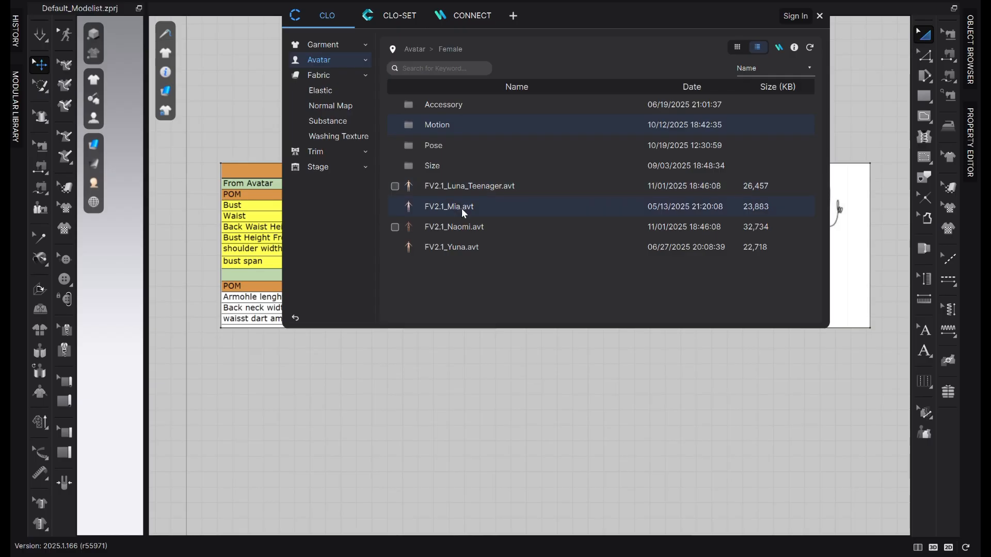
pyautogui.doubleClick(473, 257)
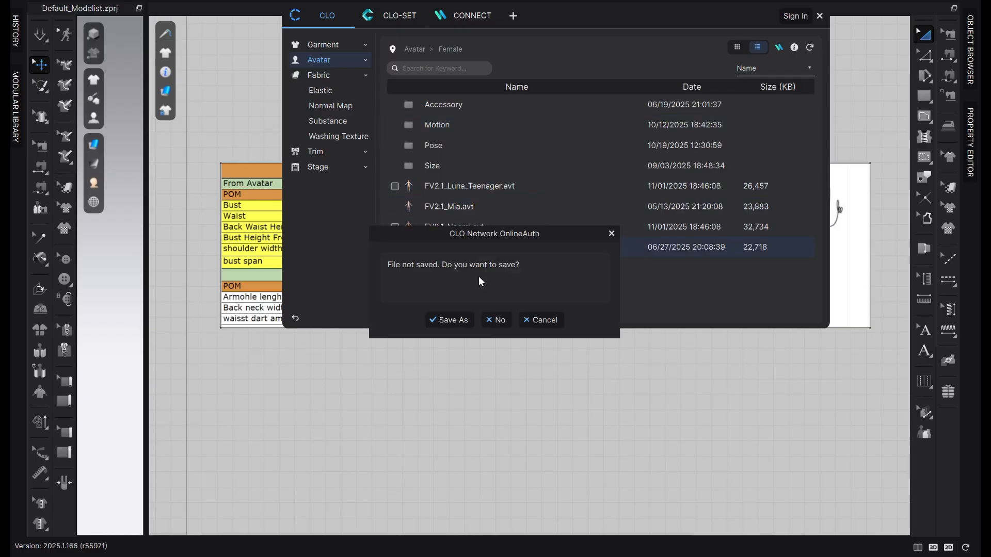
pyautogui.click(495, 320)
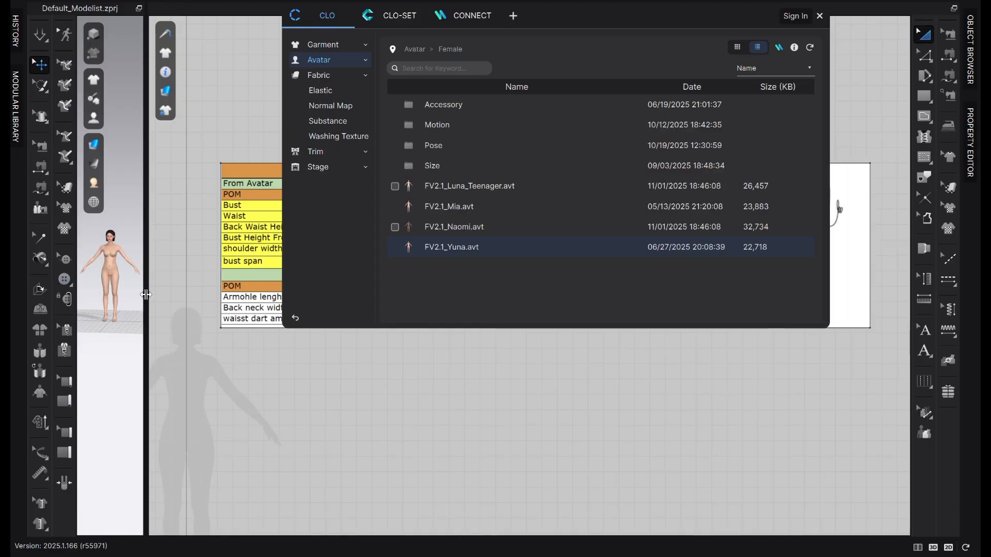
pyautogui.moveTo(145, 298); pyautogui.dragTo(457, 327)
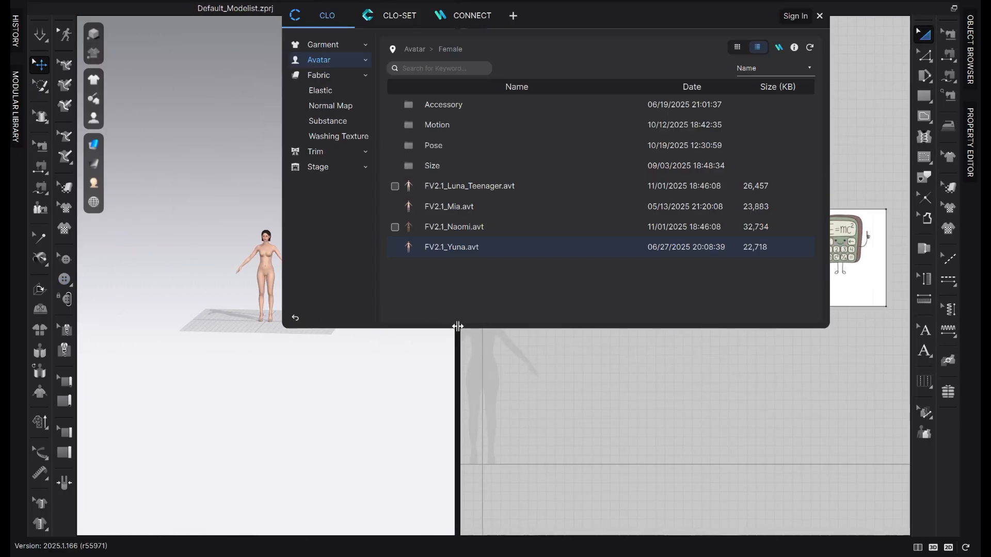
pyautogui.moveTo(646, 13); pyautogui.dragTo(721, 106)
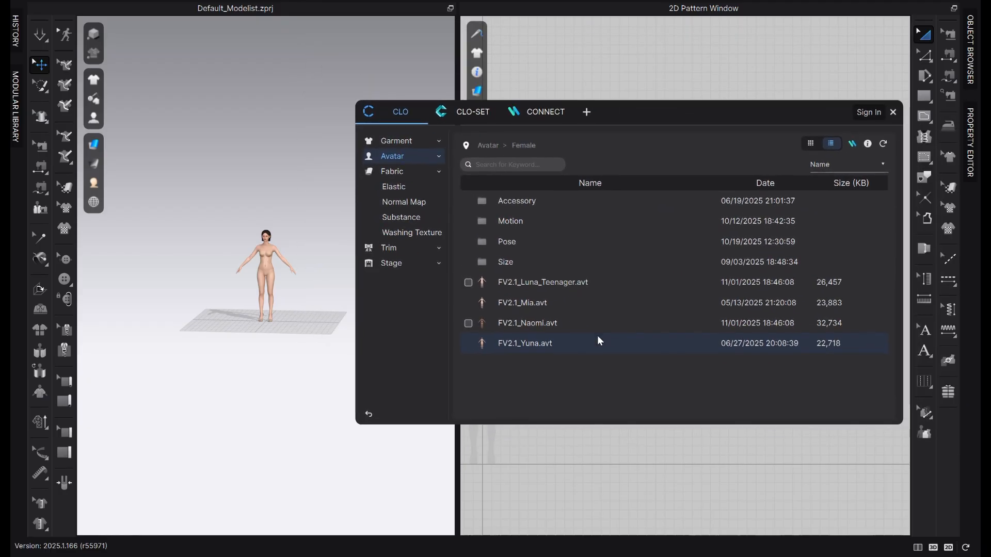
# Apply the US_ASTM_Missy_Straight_10 size to the avatar and close the library
pyautogui.doubleClick(532, 262)
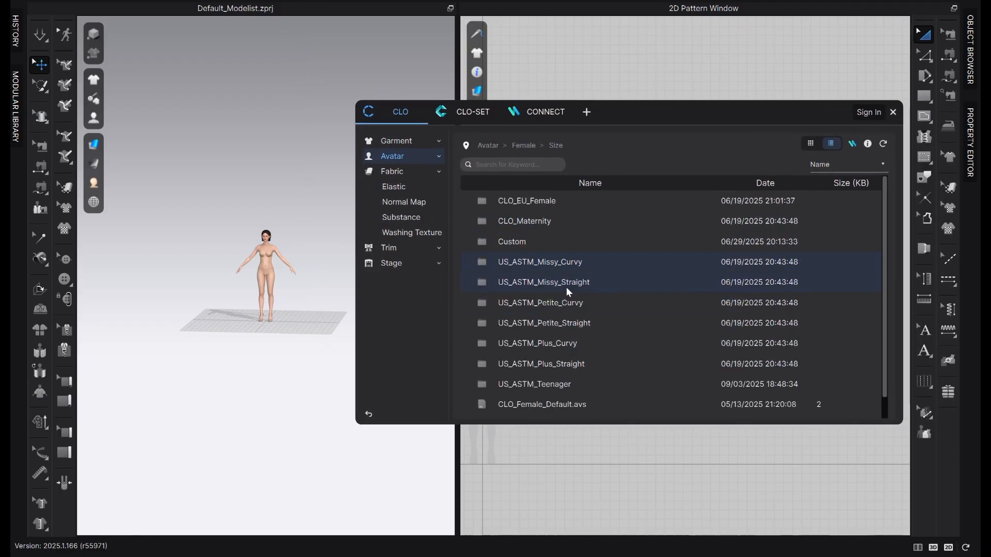
pyautogui.doubleClick(591, 283)
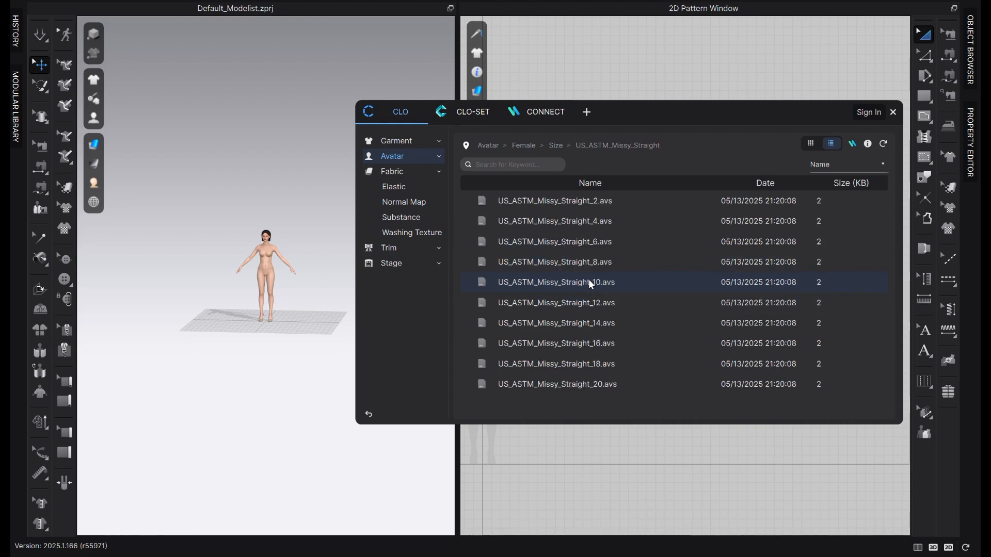
pyautogui.doubleClick(616, 283)
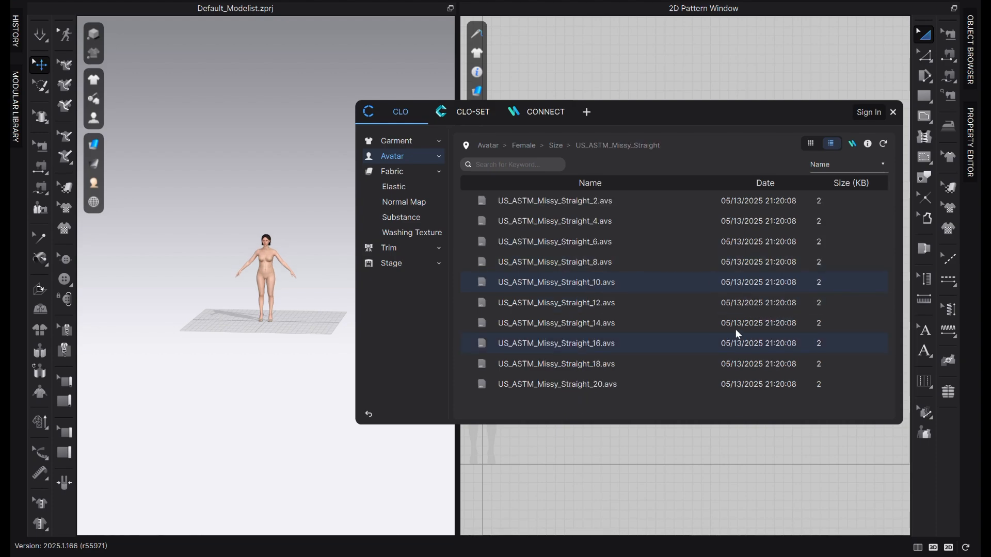
pyautogui.scroll(5, 258, 315)
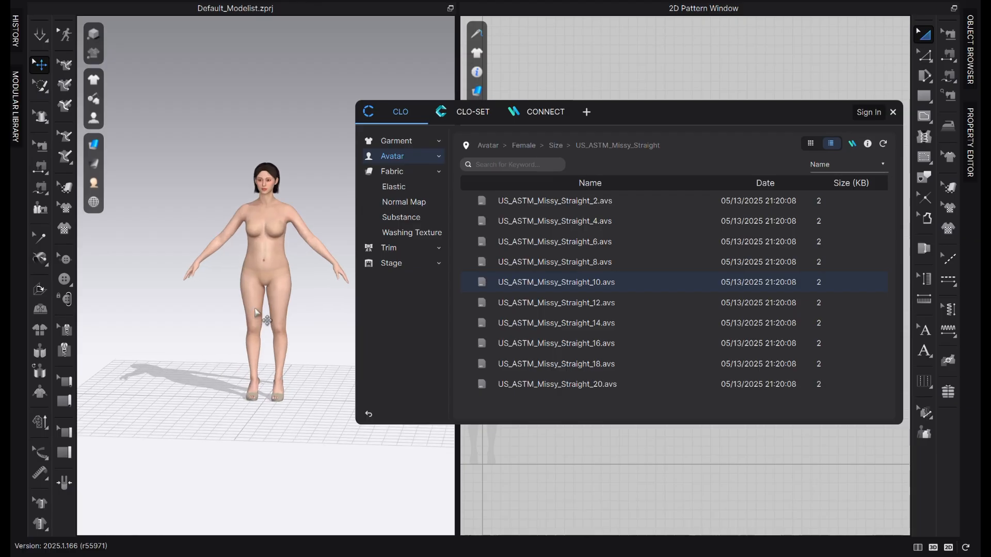
pyautogui.moveTo(261, 361); pyautogui.dragTo(263, 365, button='right')
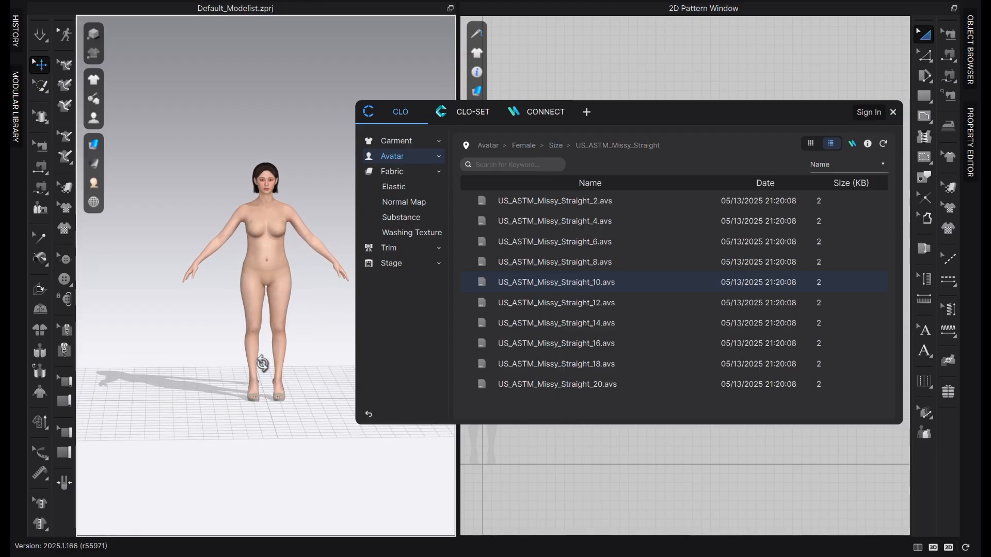
pyautogui.click(893, 112)
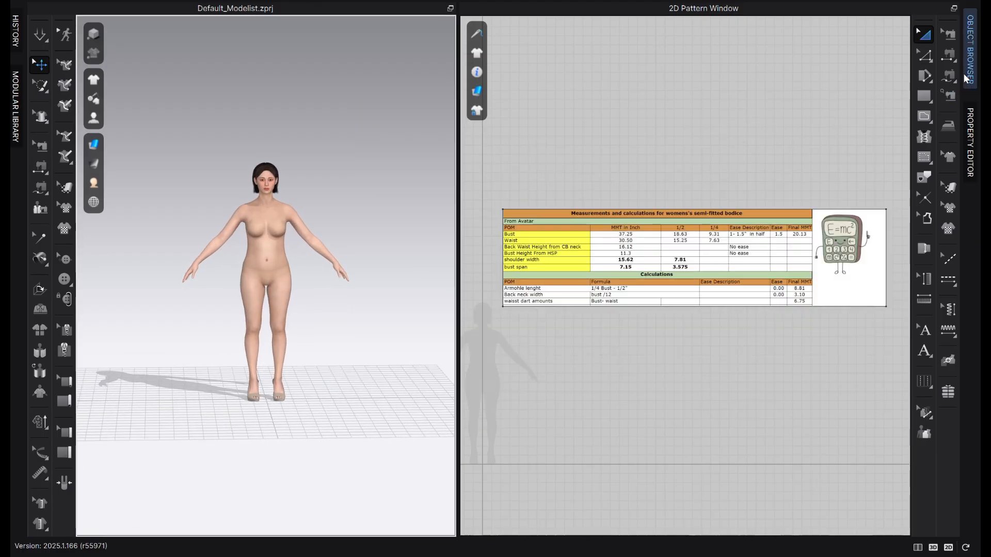
# Check the avatar's bust and waist circumferences against the measurement table using the built-in avatar measurement lines
pyautogui.scroll(3, 536, 225)
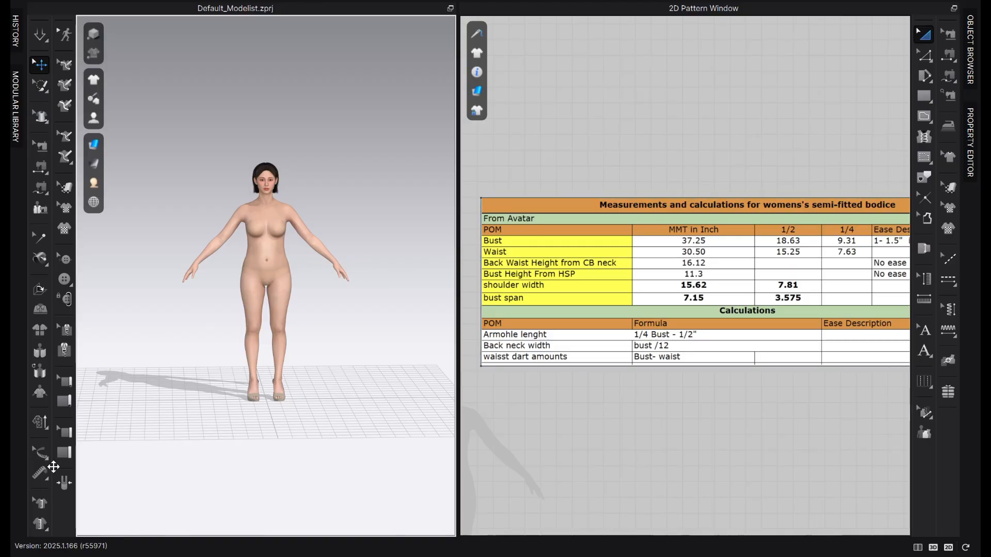
pyautogui.click(45, 461)
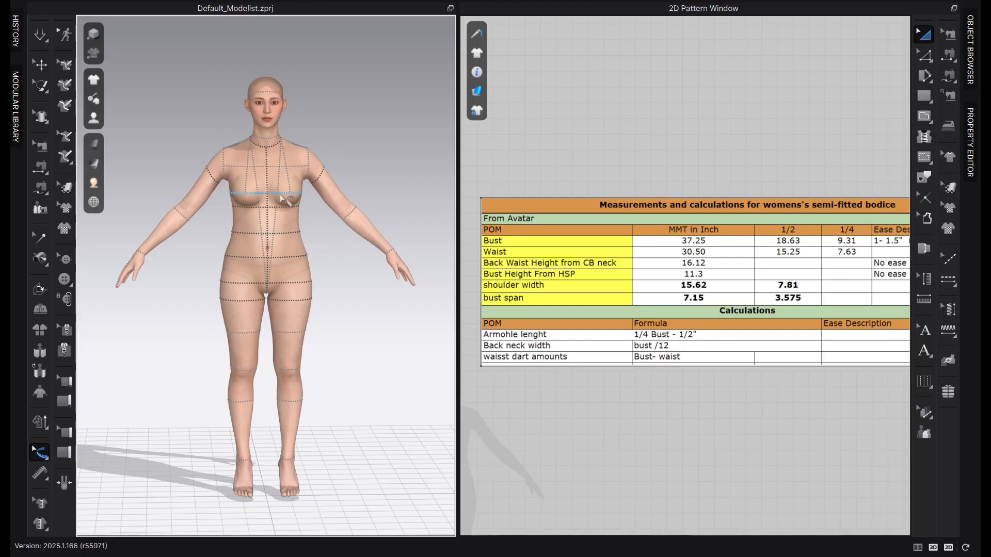
pyautogui.click(285, 194)
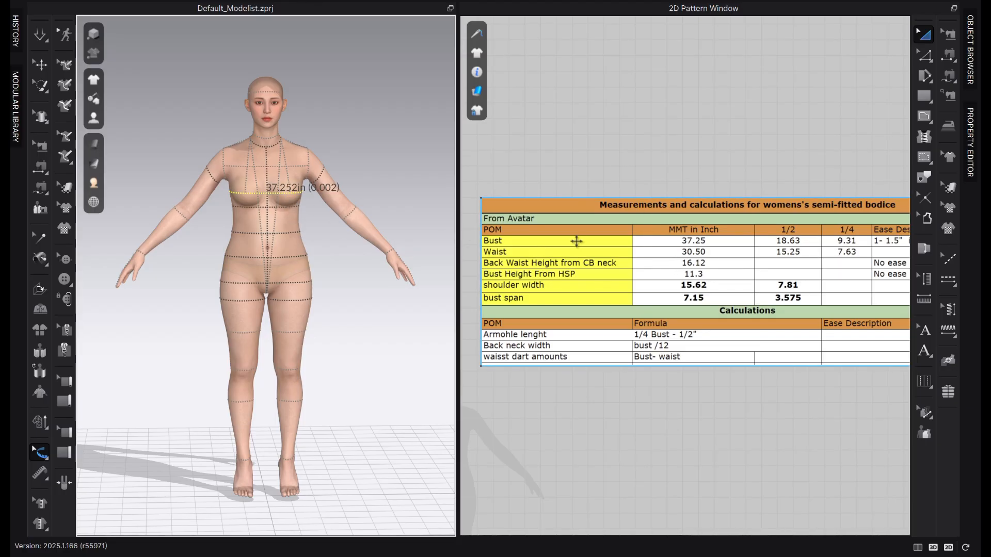
pyautogui.scroll(2, 250, 231)
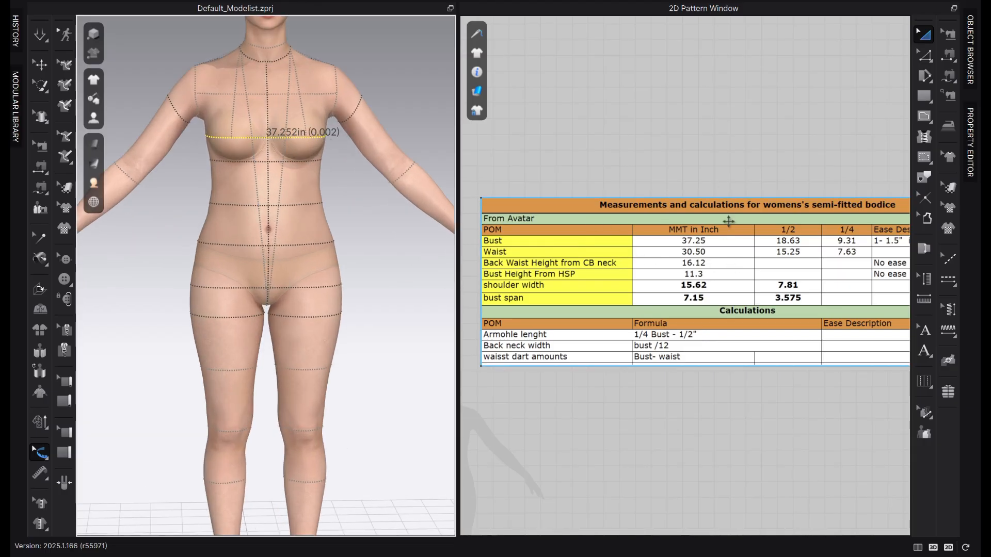
pyautogui.click(295, 204)
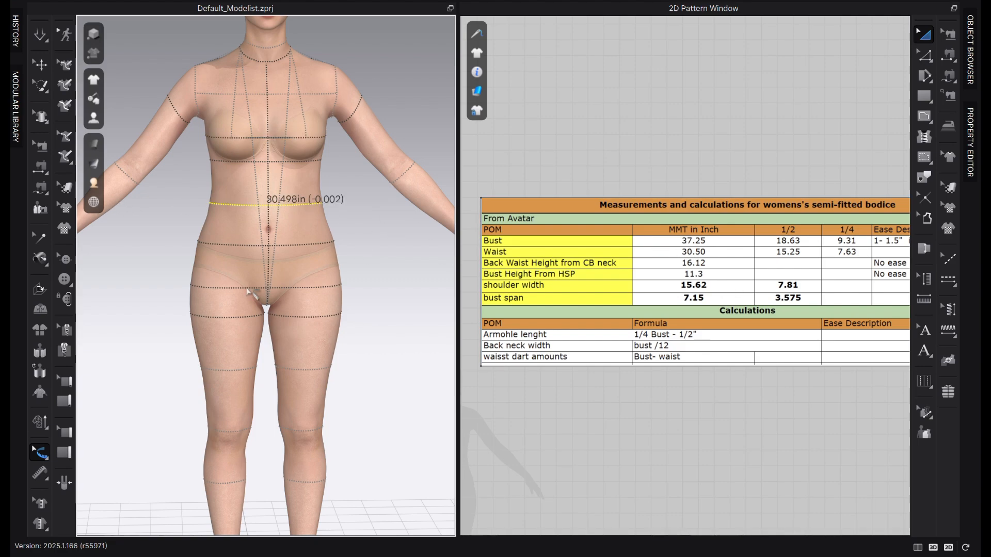
# Check the centre back length from neck to waist on the back of the avatar
pyautogui.moveTo(253, 294); pyautogui.dragTo(405, 281, button='right')
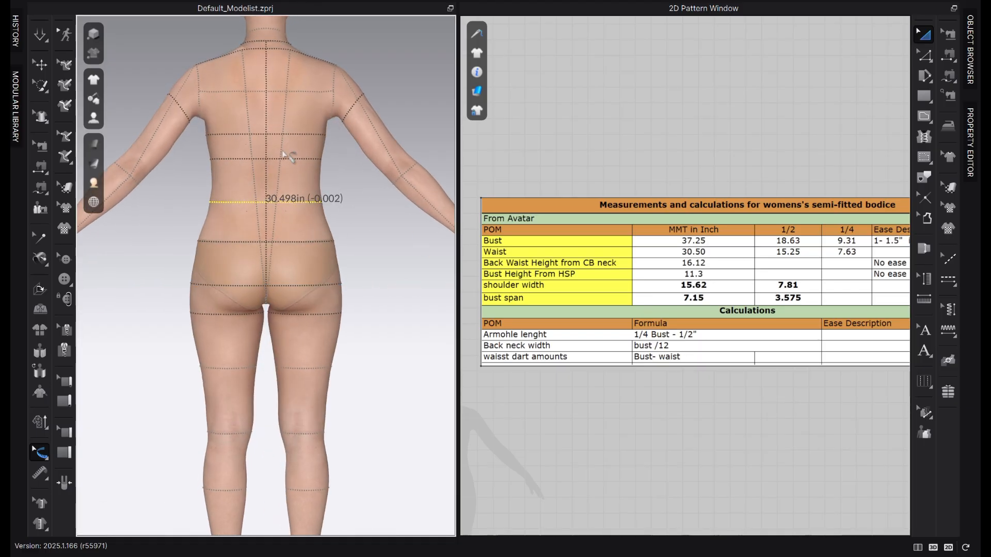
pyautogui.scroll(3, 248, 75)
pyautogui.moveTo(251, 85); pyautogui.dragTo(264, 252, button='middle')
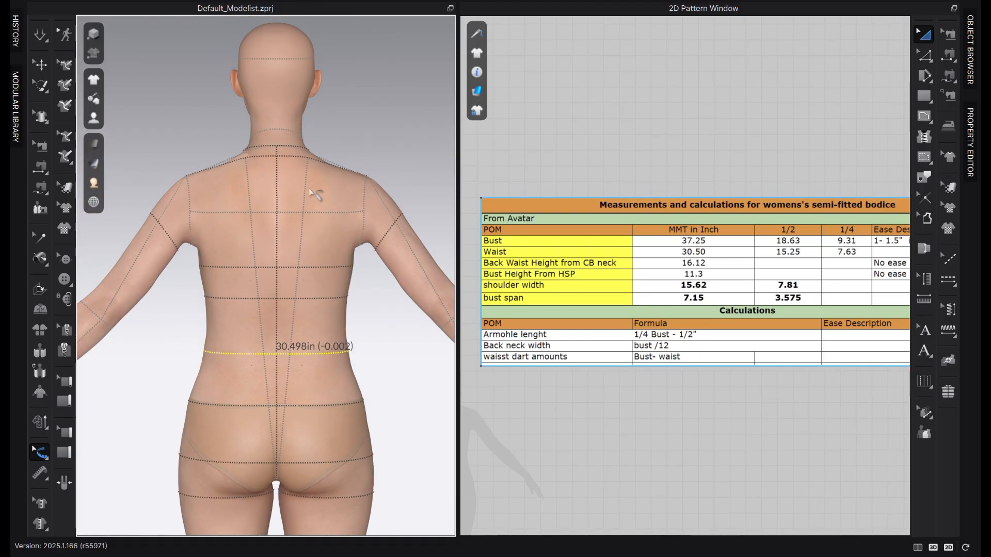
pyautogui.click(281, 196)
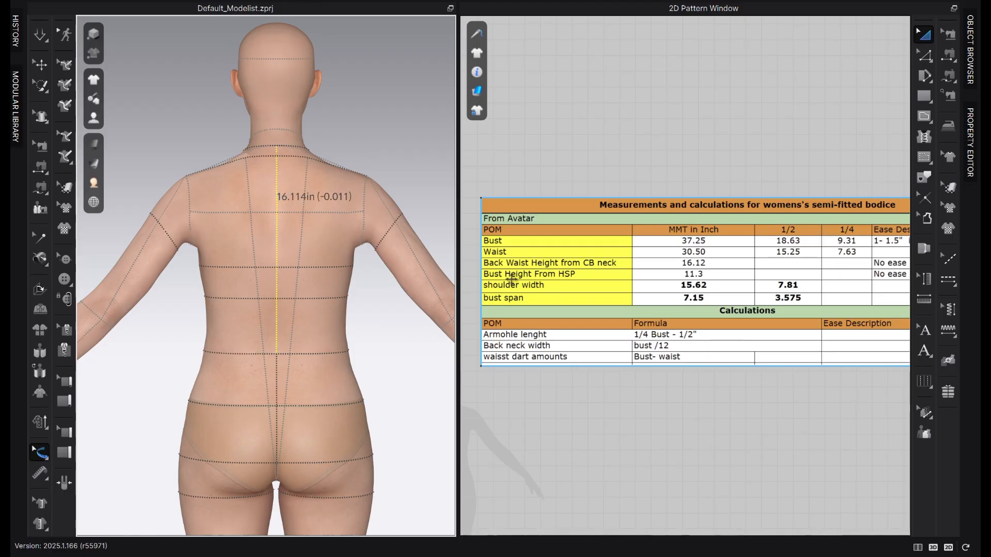
# Check the front neck-to-bust-point measurement on the avatar and examine where it starts at the side of the neck
pyautogui.moveTo(292, 285); pyautogui.dragTo(126, 224, button='right')
pyautogui.scroll(5, 341, 166)
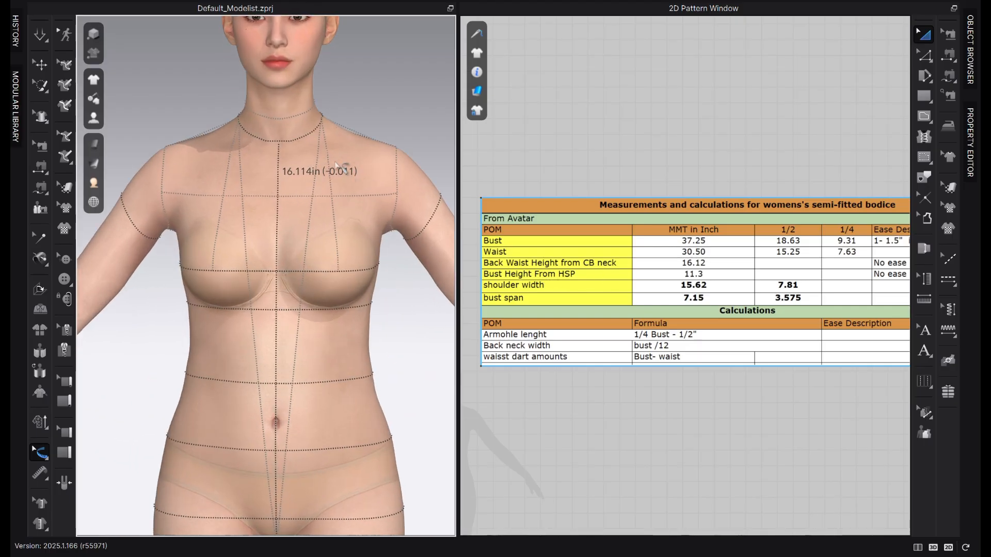
pyautogui.click(334, 166)
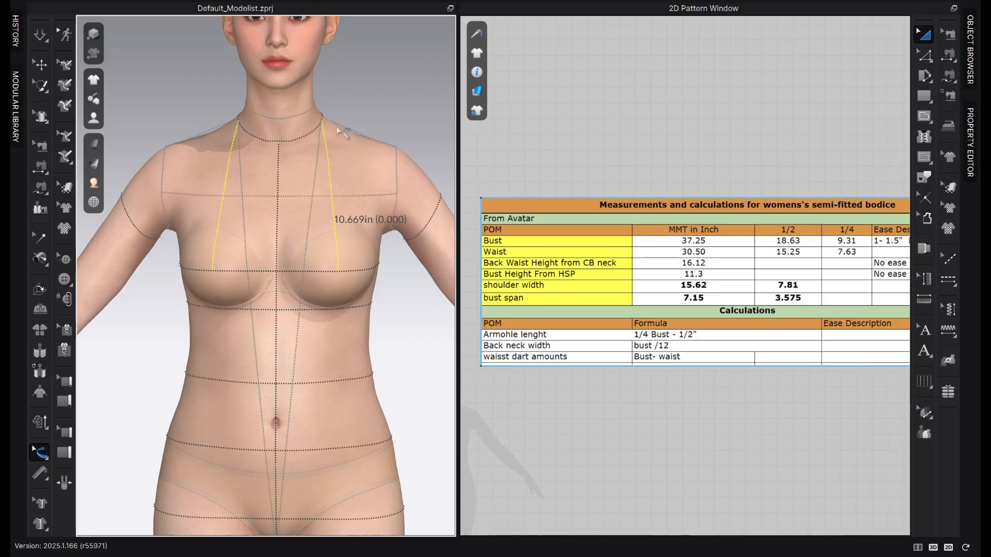
pyautogui.scroll(2, 341, 134)
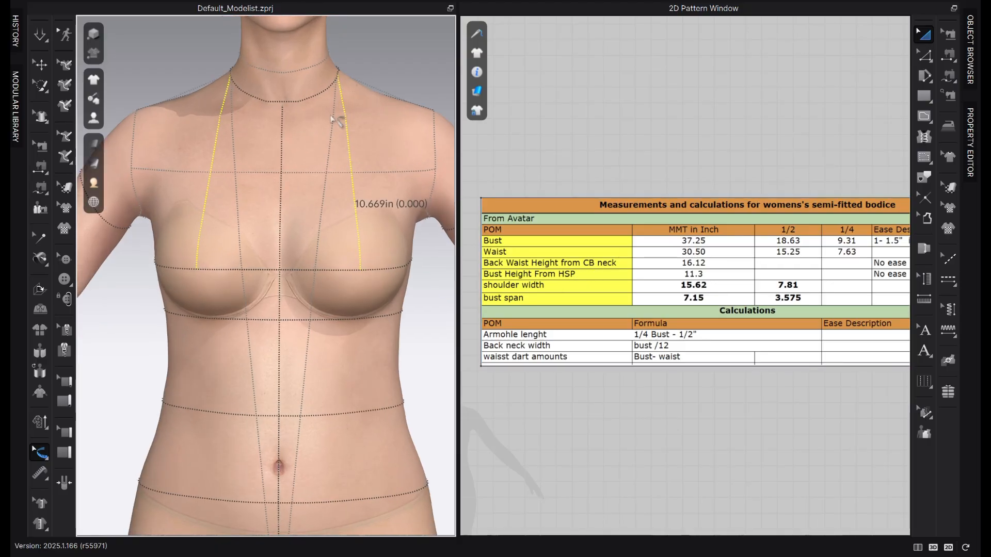
pyautogui.scroll(-3, 333, 124)
pyautogui.moveTo(332, 172)
pyautogui.mouseDown(button='right')
pyautogui.moveTo(354, 184)
pyautogui.moveTo(336, 185)
pyautogui.mouseUp(button='right')
pyautogui.moveTo(320, 293); pyautogui.dragTo(339, 281, button='right')
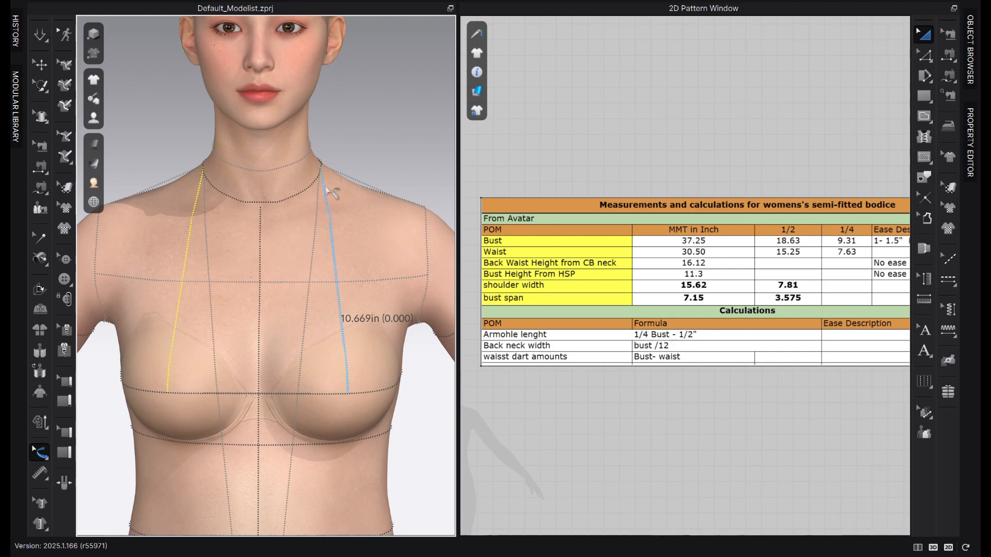
pyautogui.moveTo(327, 190)
pyautogui.mouseDown(button='right')
pyautogui.moveTo(356, 165)
pyautogui.moveTo(312, 177)
pyautogui.mouseUp(button='right')
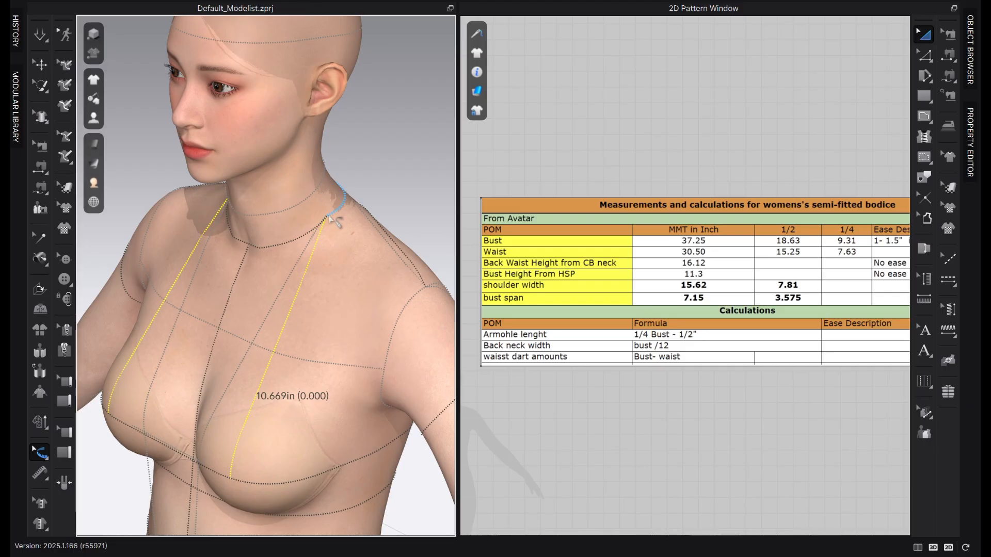
# Place a Surface Tape Measure about 0.6 in long along the neck base, from the neck-to-bust line's start toward the shoulder
pyautogui.click(38, 471)
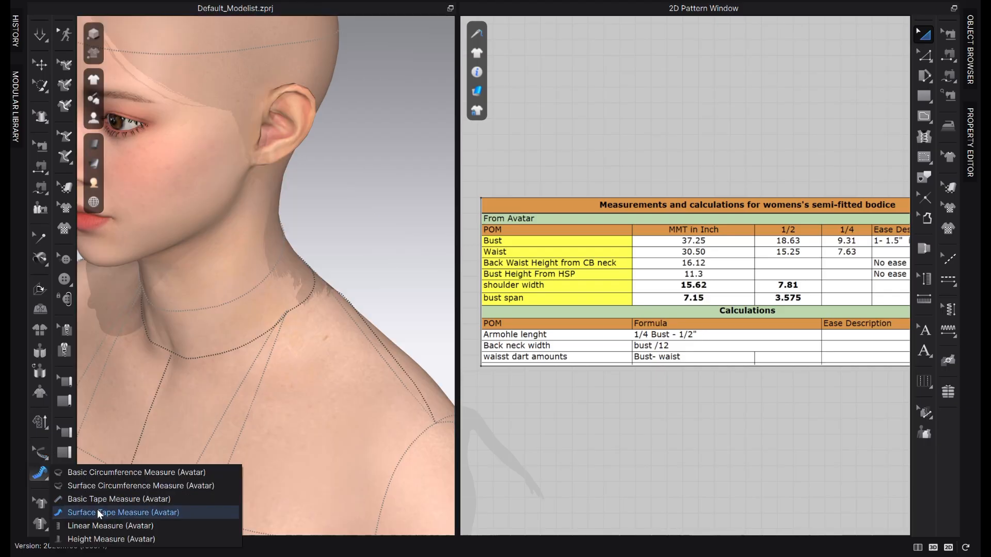
pyautogui.click(128, 514)
pyautogui.scroll(3, 312, 321)
pyautogui.click(299, 329)
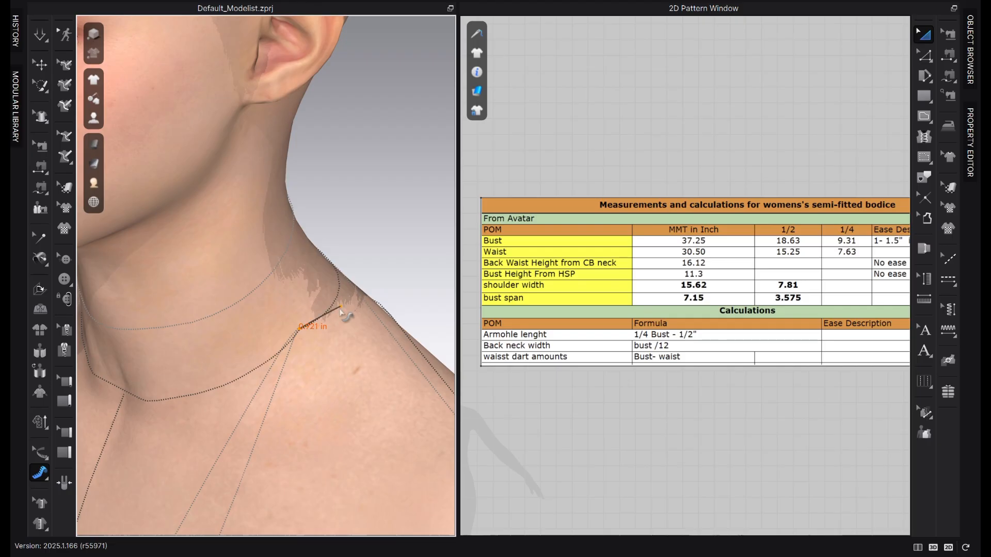
pyautogui.scroll(2, 343, 312)
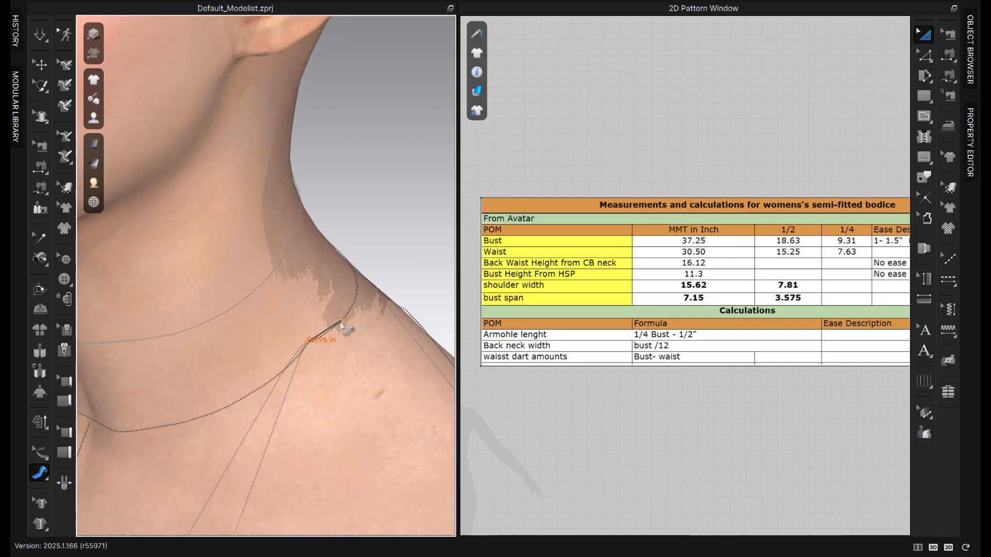
pyautogui.click(341, 324)
pyautogui.scroll(-5, 377, 333)
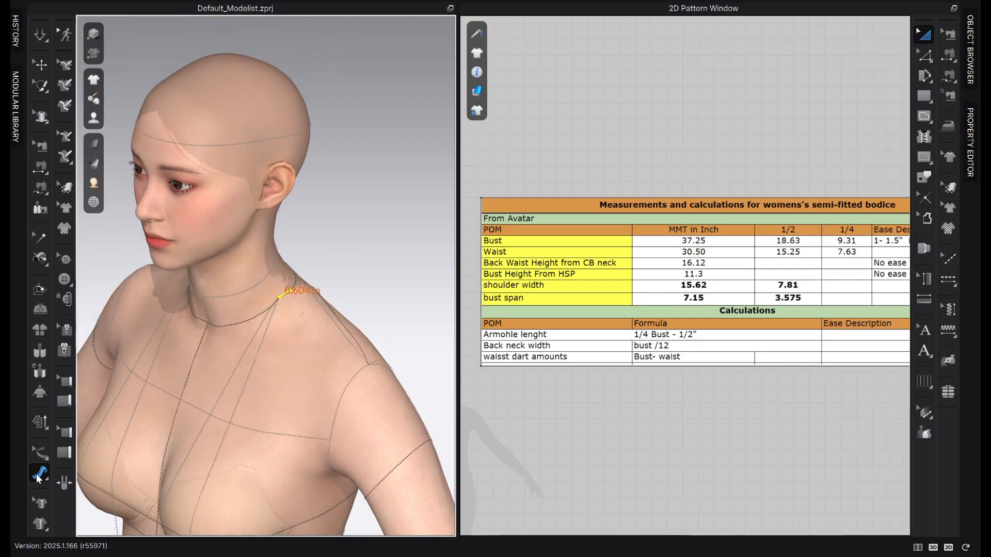
# Place a Basic Tape Measure from the shoulder-side end of the short neck tape down to the bust point on the bust line
pyautogui.click(40, 474)
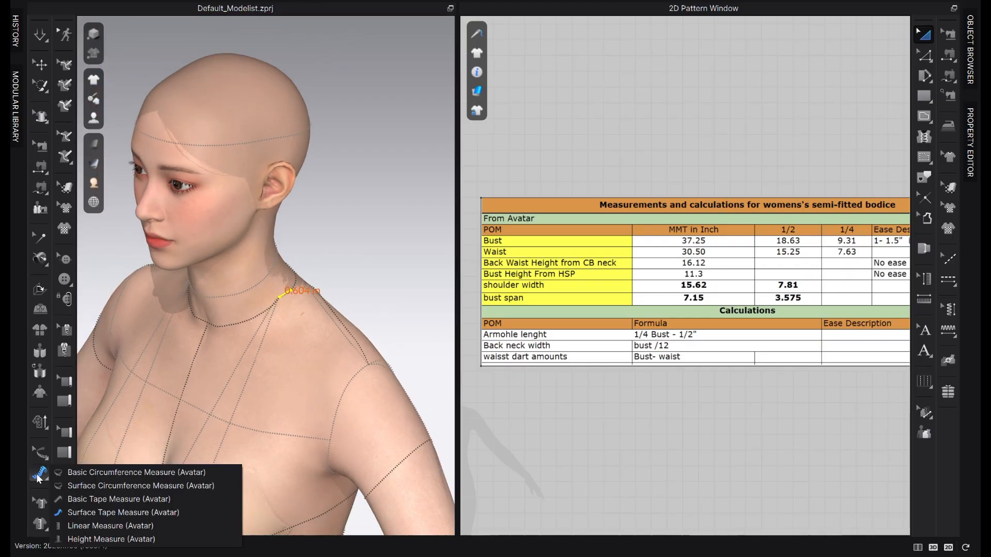
pyautogui.click(136, 500)
pyautogui.scroll(5, 298, 310)
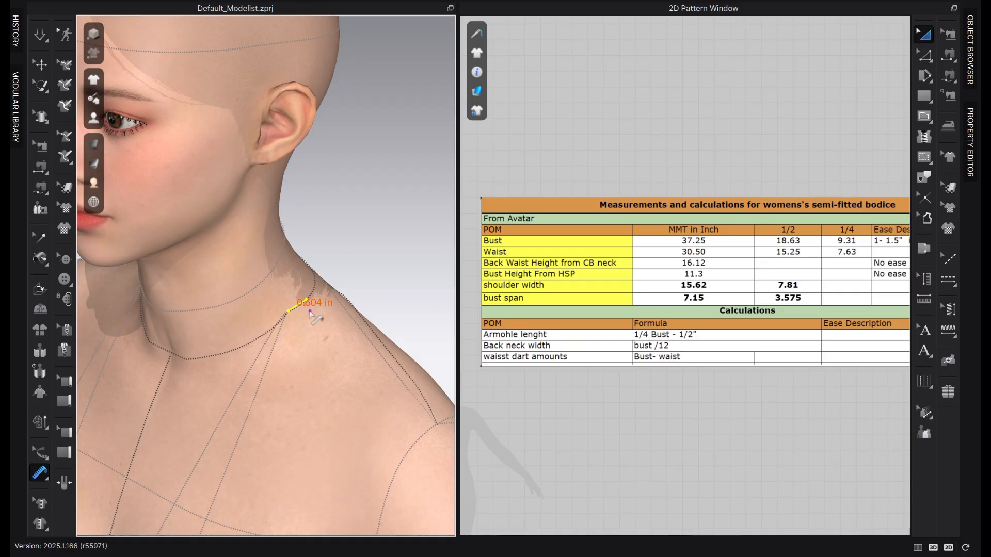
pyautogui.scroll(-5, 309, 306)
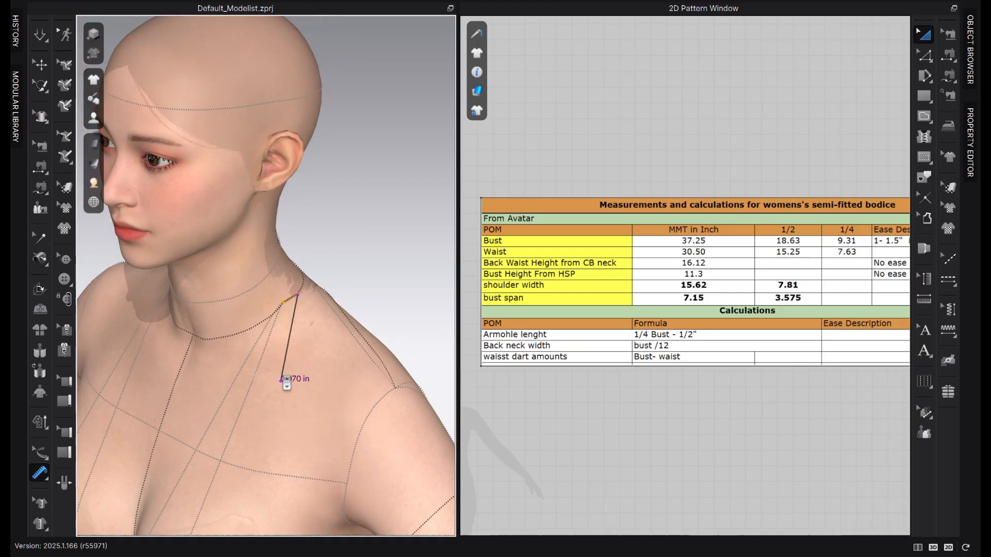
pyautogui.moveTo(211, 479); pyautogui.dragTo(258, 462, button='right')
pyautogui.scroll(3, 299, 430)
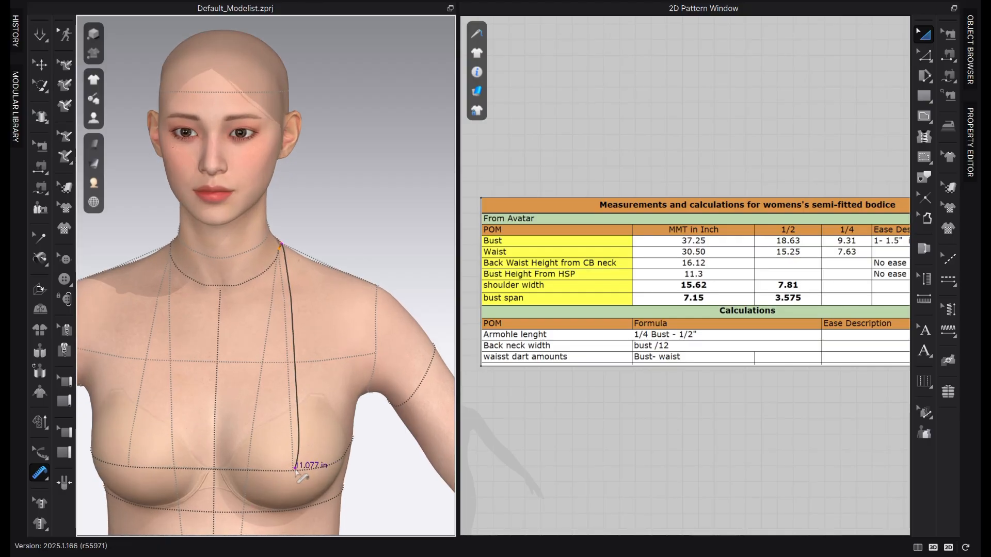
pyautogui.click(295, 470)
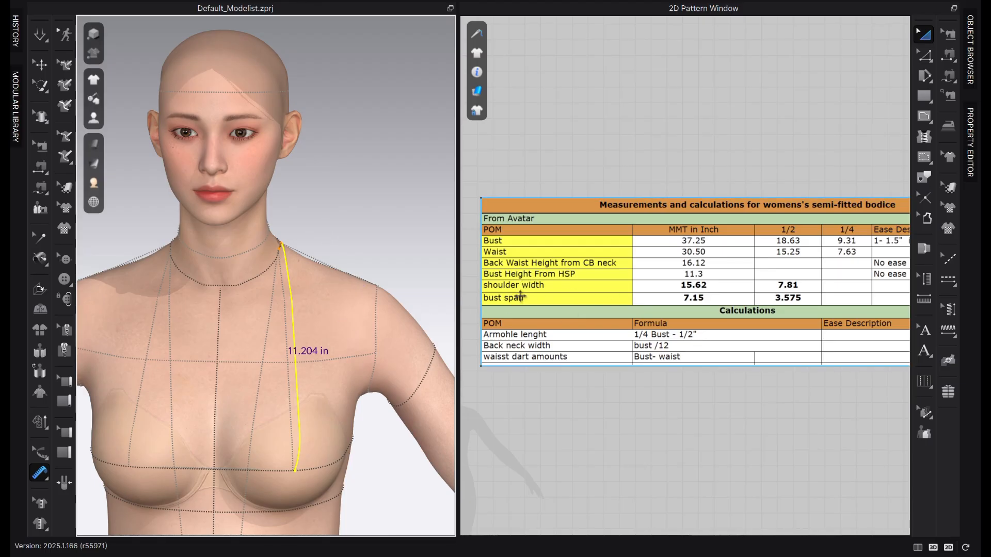
# Check the shoulder width measurement across the back of the avatar
pyautogui.moveTo(394, 349); pyautogui.dragTo(258, 350, button='right')
pyautogui.click(45, 454)
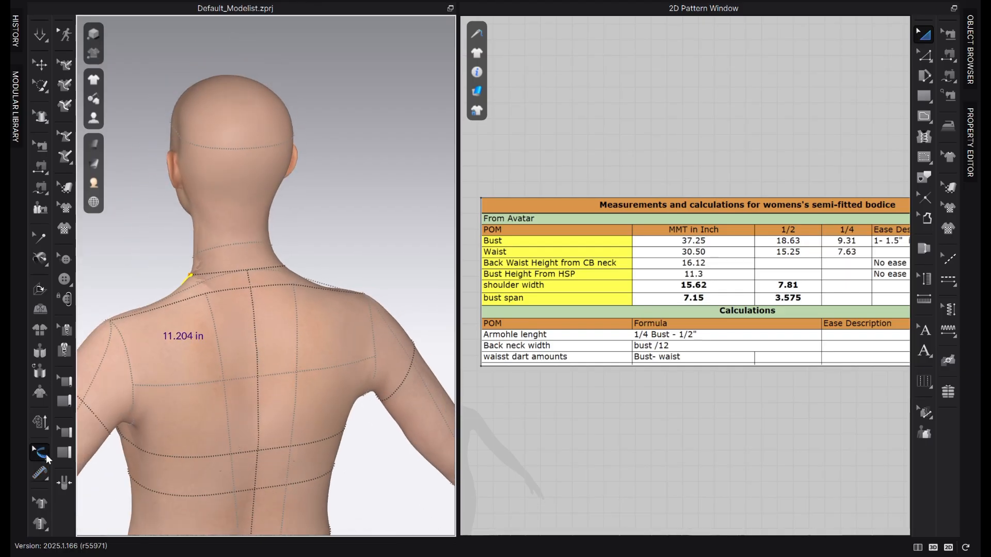
pyautogui.moveTo(344, 341); pyautogui.dragTo(325, 342, button='right')
pyautogui.click(282, 311)
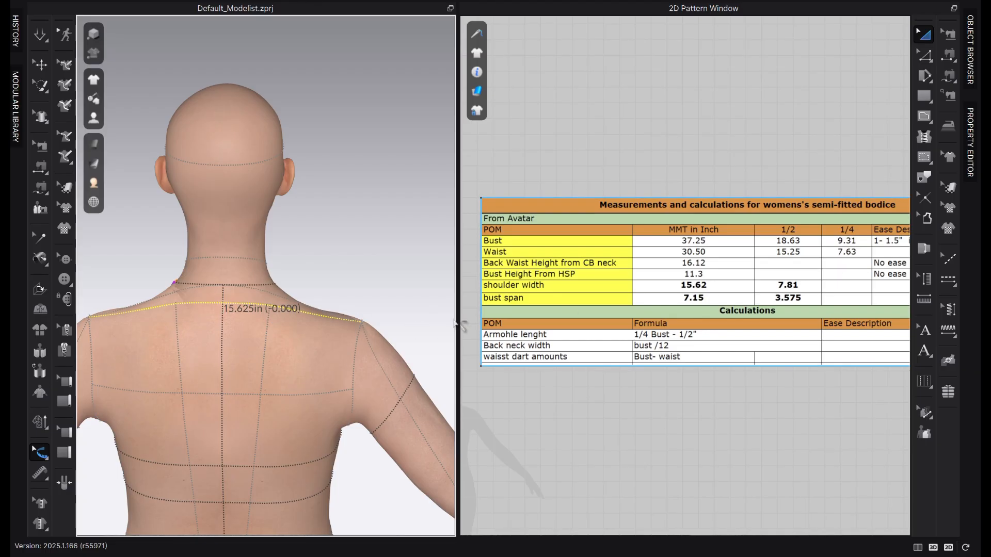
# Place a Basic Tape Measure about 7.46 in long straight across the chest between the avatar's two bust points
pyautogui.moveTo(171, 429); pyautogui.dragTo(283, 432, button='right')
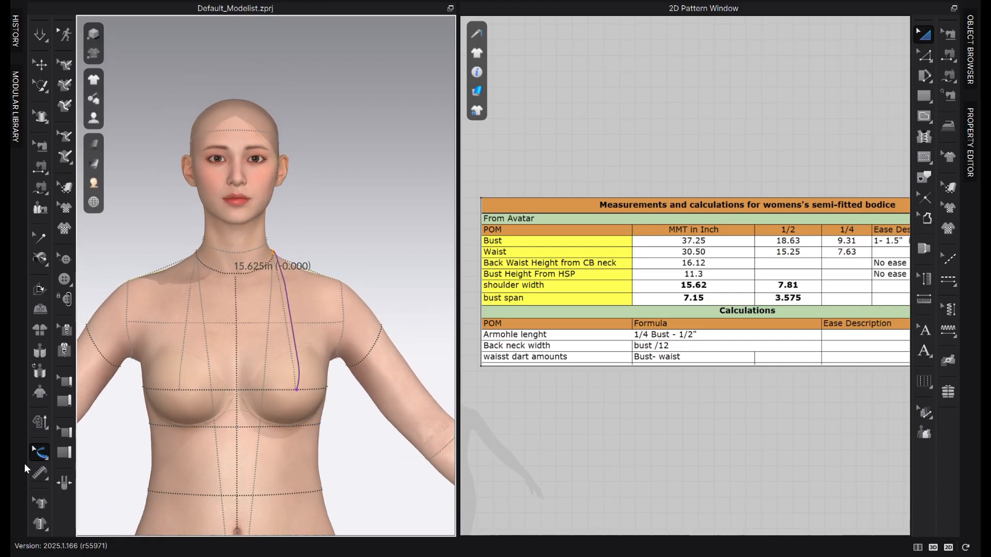
pyautogui.click(38, 453)
pyautogui.moveTo(39, 472)
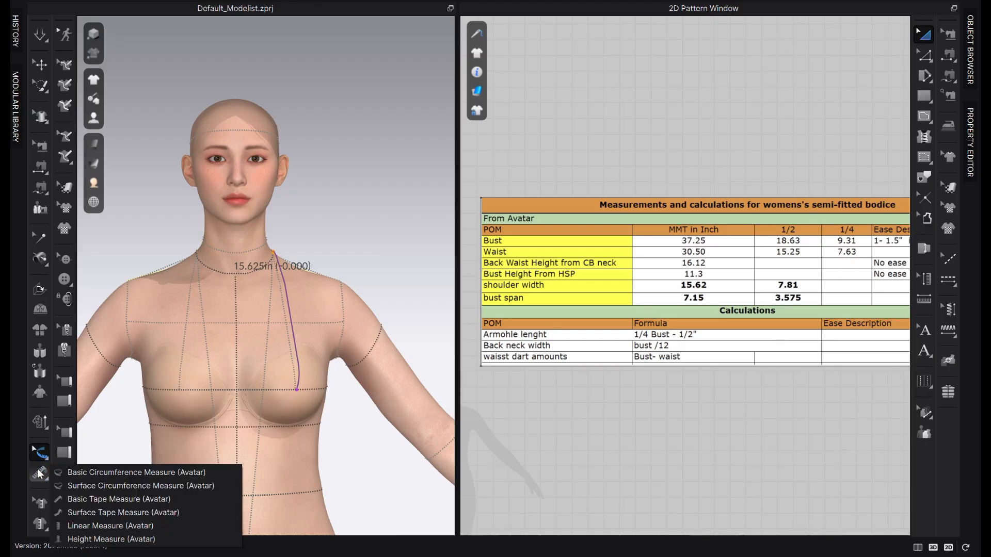
pyautogui.click(117, 499)
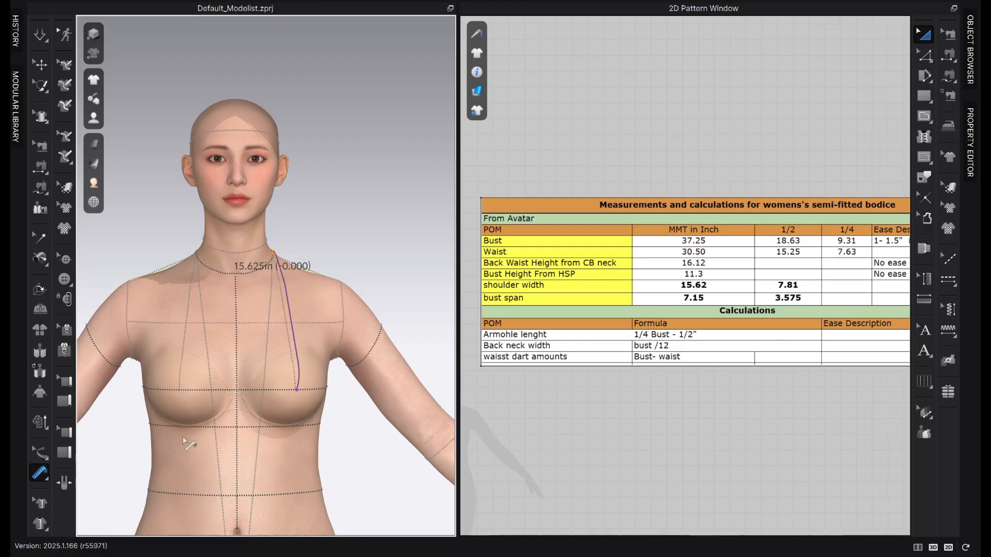
pyautogui.click(180, 391)
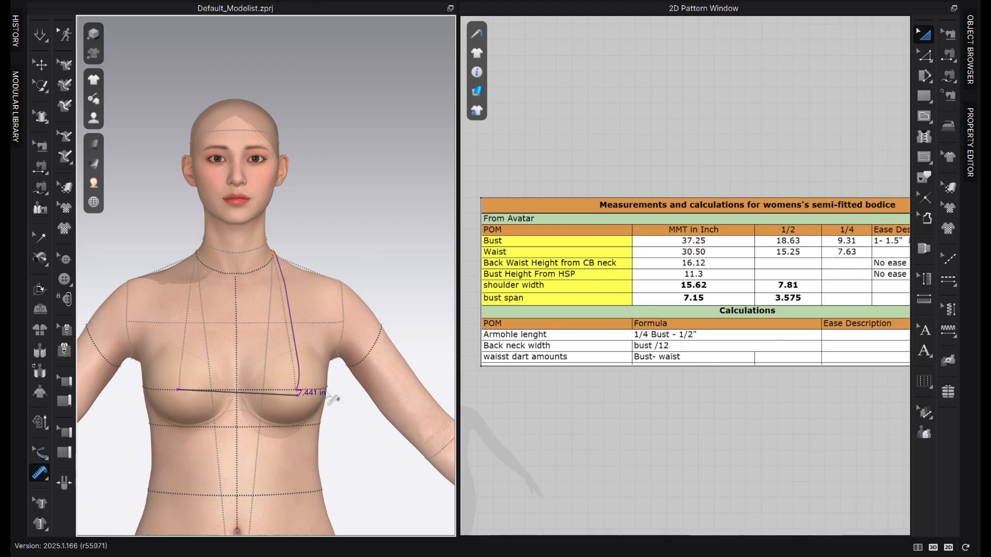
pyautogui.scroll(2, 300, 395)
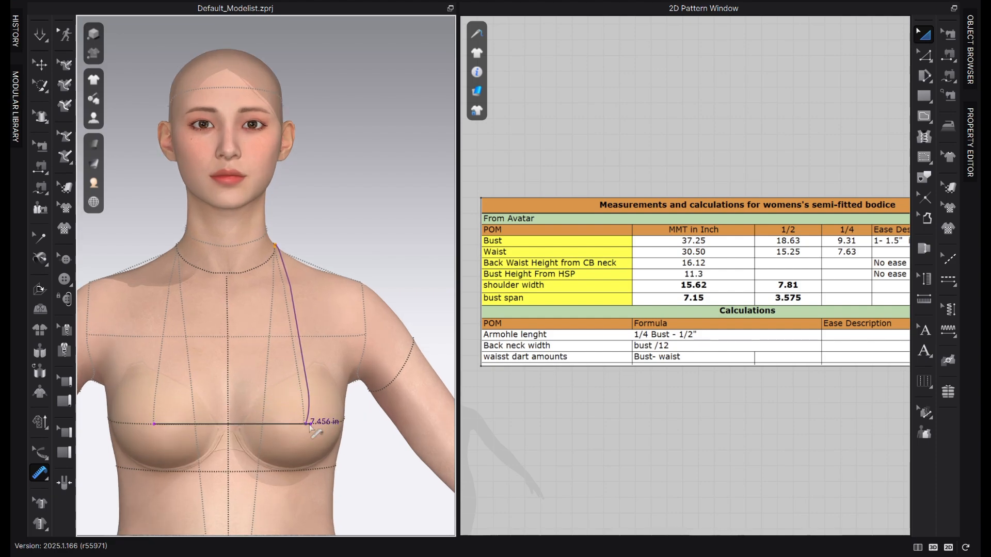
pyautogui.click(305, 424)
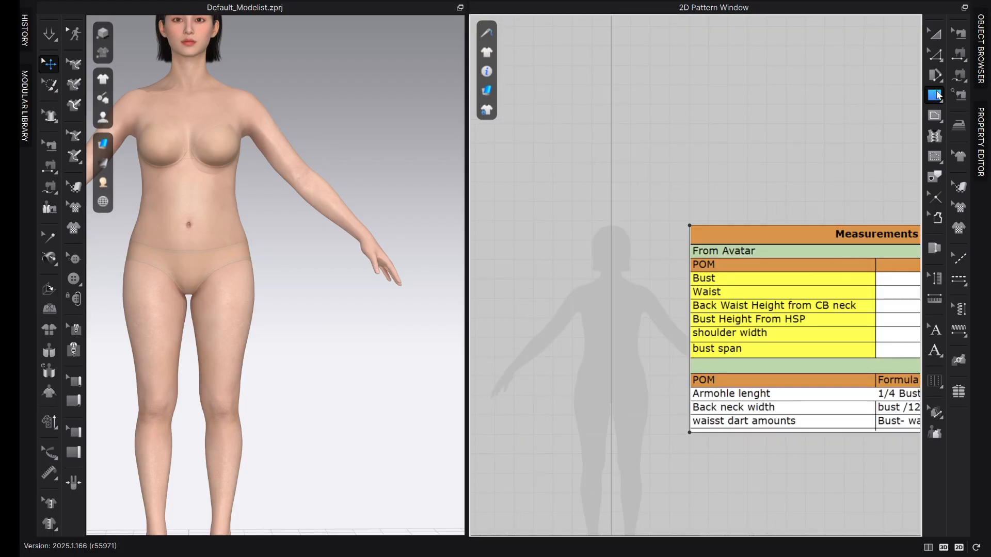
# Create a rectangle pattern piece 20.12 in wide and 16.12 in high beside the avatar silhouette
pyautogui.click(524, 264)
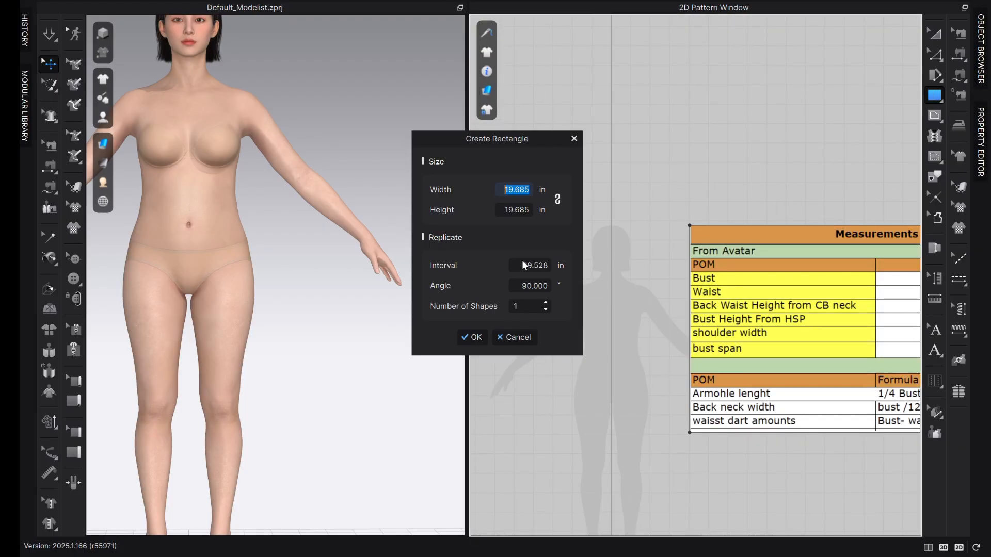
pyautogui.moveTo(536, 144); pyautogui.dragTo(326, 205)
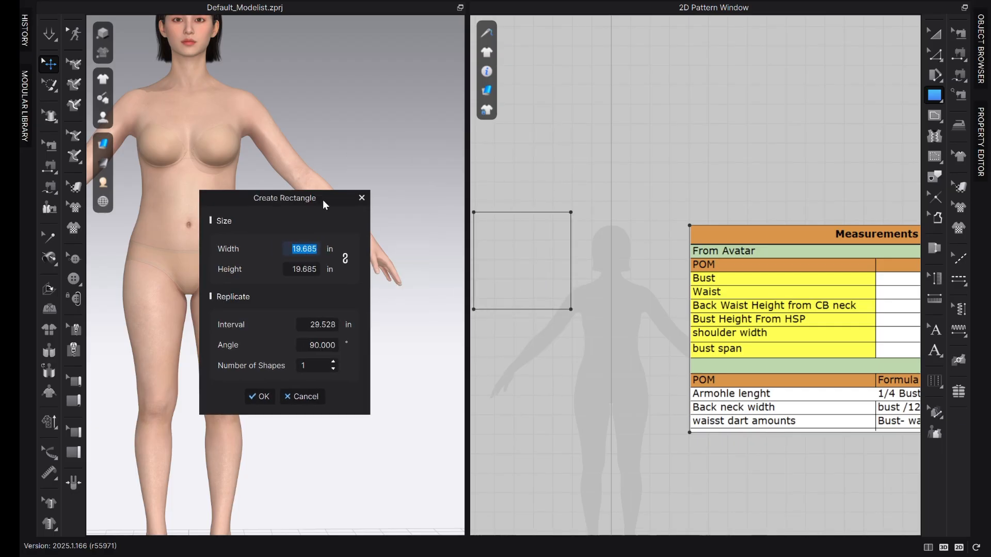
pyautogui.write('20.12')
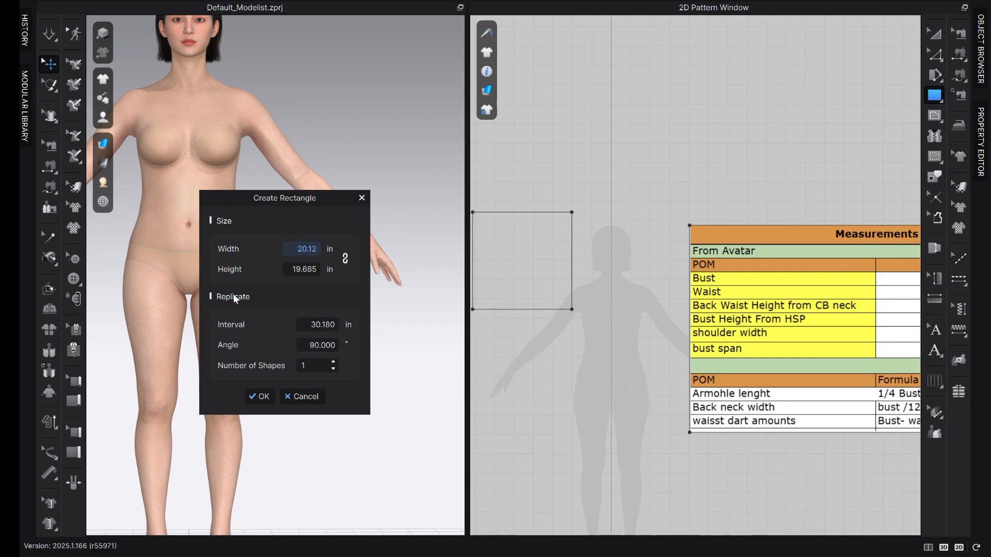
pyautogui.click(302, 267)
pyautogui.write('16.12')
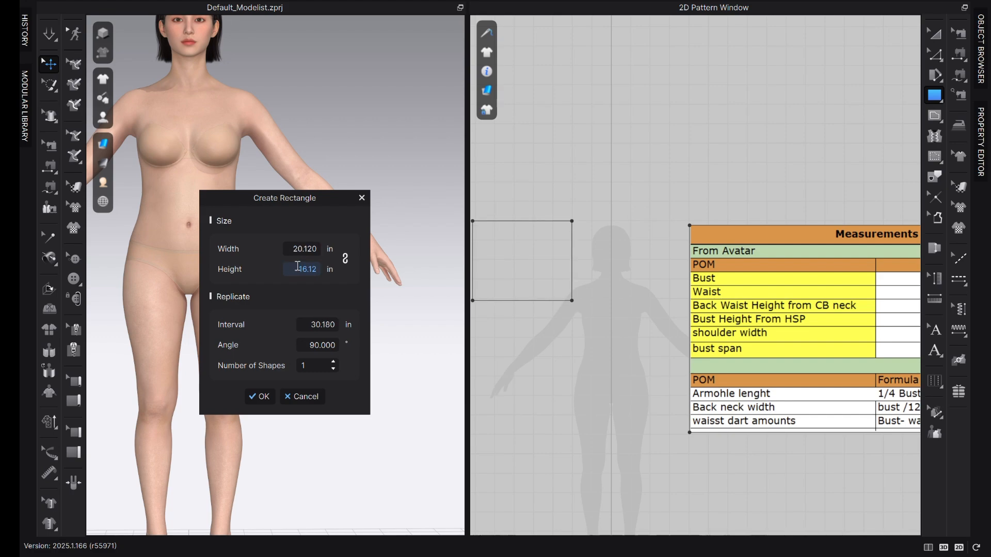
pyautogui.click(259, 397)
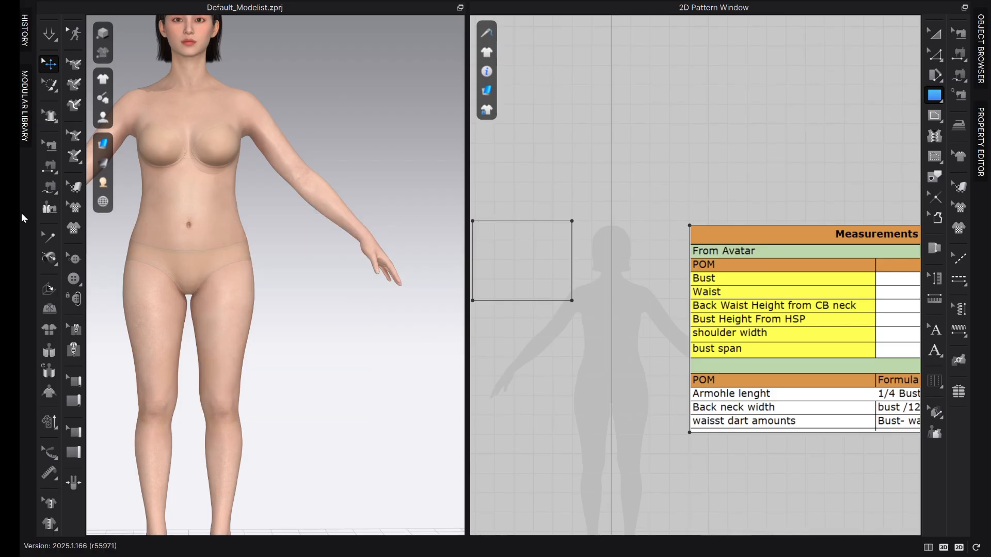
# Move the measurement table farther from the avatar silhouette and place the rectangle over the silhouette's torso
pyautogui.click(936, 34)
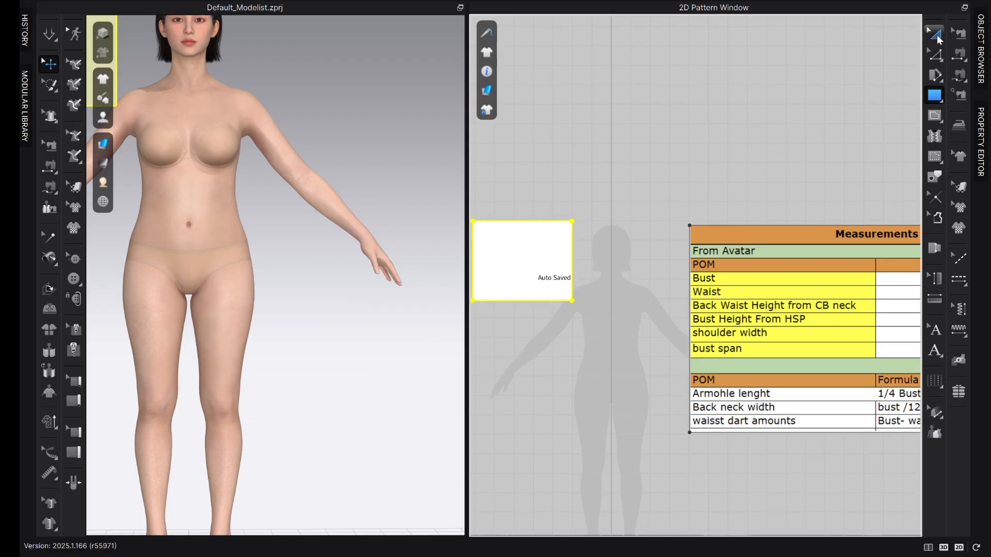
pyautogui.scroll(-2, 620, 307)
pyautogui.moveTo(725, 261); pyautogui.dragTo(800, 262)
pyautogui.moveTo(552, 287); pyautogui.dragTo(623, 322)
pyautogui.scroll(-2, 398, 323)
pyautogui.moveTo(286, 306); pyautogui.dragTo(321, 408, button='middle')
pyautogui.scroll(2, 691, 333)
pyautogui.scroll(2, 685, 324)
pyautogui.scroll(-1, 614, 323)
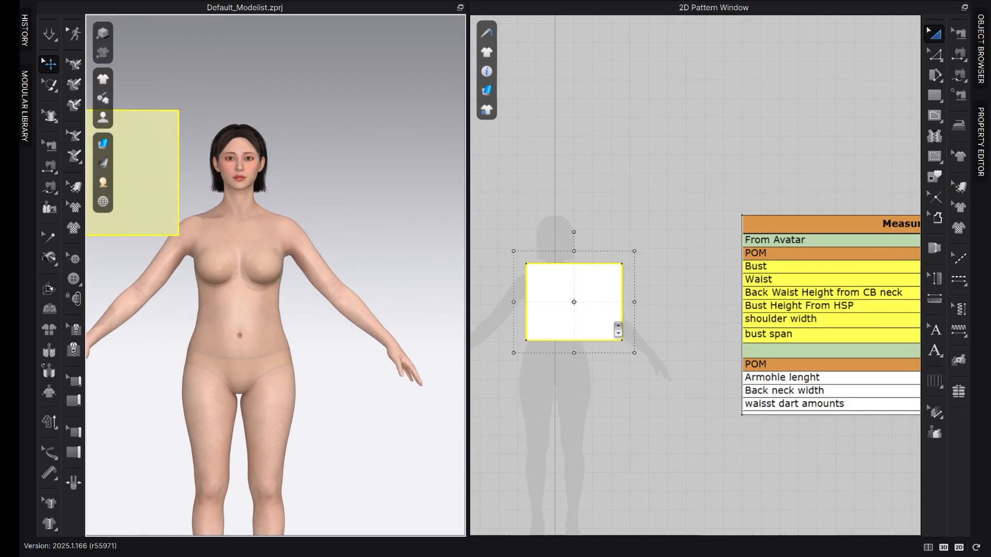
# Examine the measurement table for the final armhole length, back neck width and waist dart amounts
pyautogui.scroll(3, 583, 284)
pyautogui.scroll(-2, 593, 294)
pyautogui.scroll(1, 560, 234)
pyautogui.scroll(-1, 644, 352)
pyautogui.scroll(-2, 644, 352)
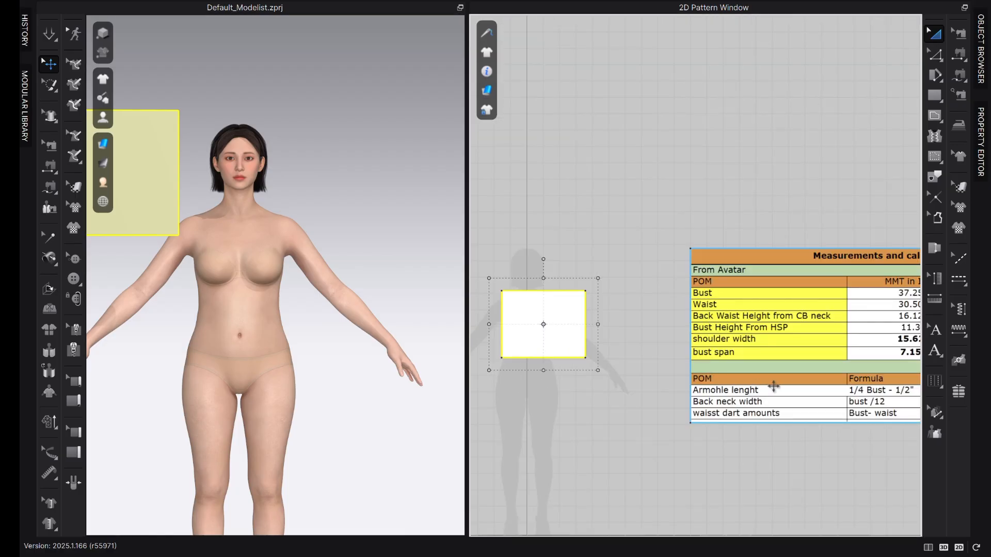
pyautogui.moveTo(814, 401); pyautogui.dragTo(666, 393, button='middle')
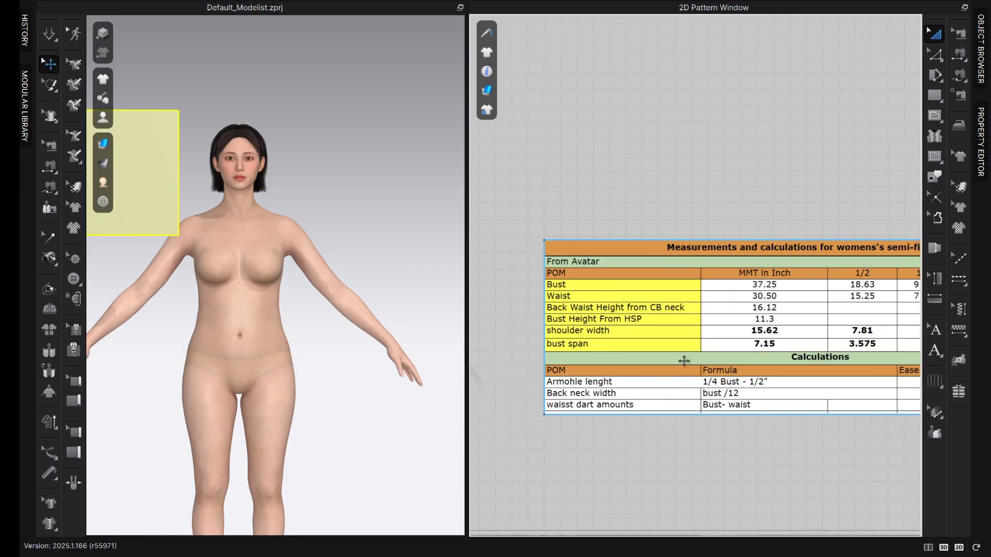
pyautogui.scroll(-2, 780, 388)
pyautogui.scroll(5, 852, 387)
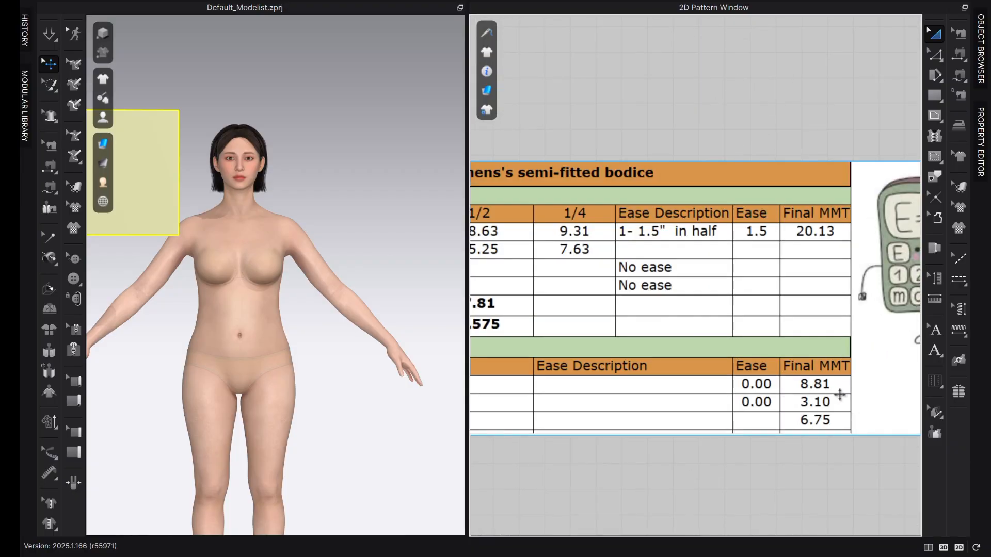
pyautogui.scroll(-6, 864, 414)
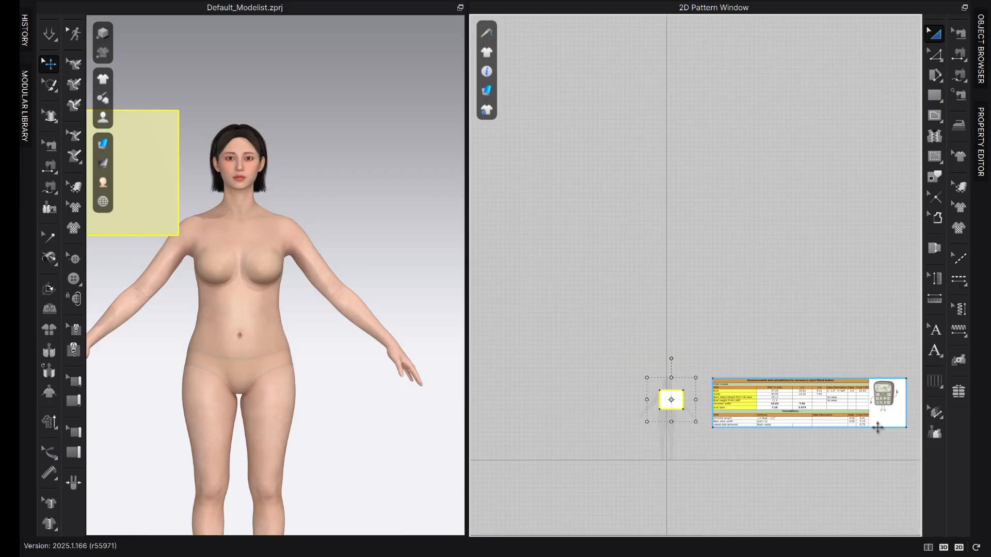
pyautogui.scroll(4, 667, 424)
# Offset the rectangle's top edge inward as one internal line at a distance of 8.81 in
pyautogui.click(657, 444)
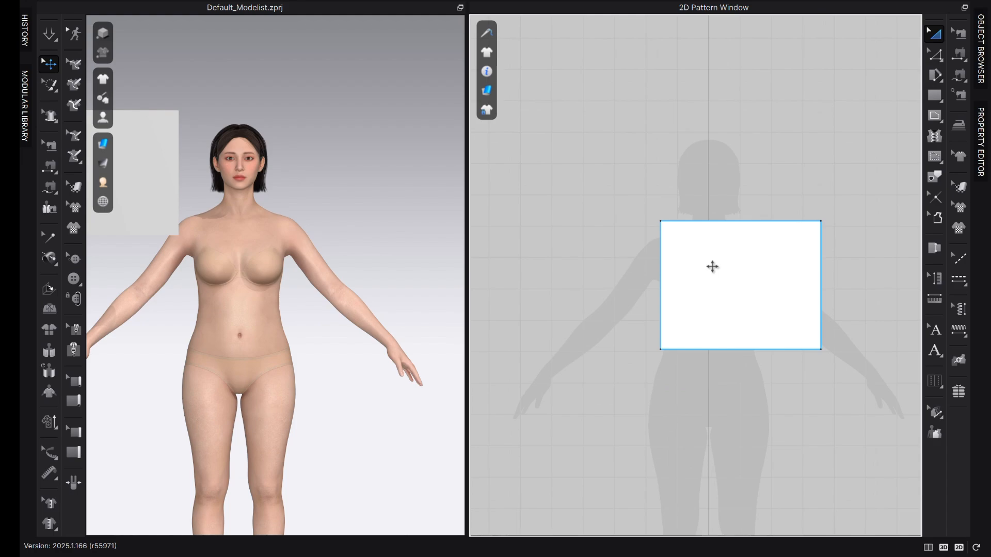
pyautogui.press('z')
pyautogui.click(724, 224)
pyautogui.rightClick(724, 224)
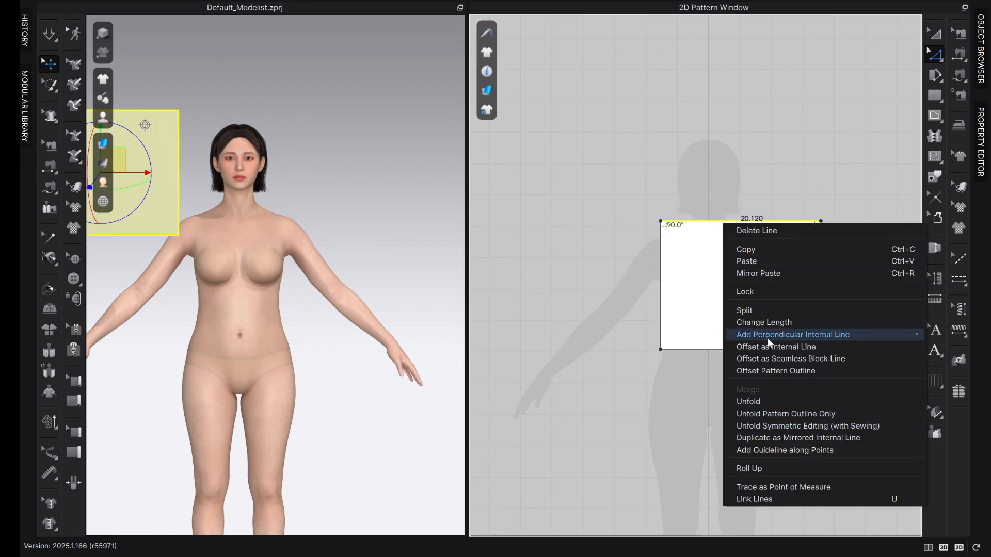
pyautogui.click(819, 347)
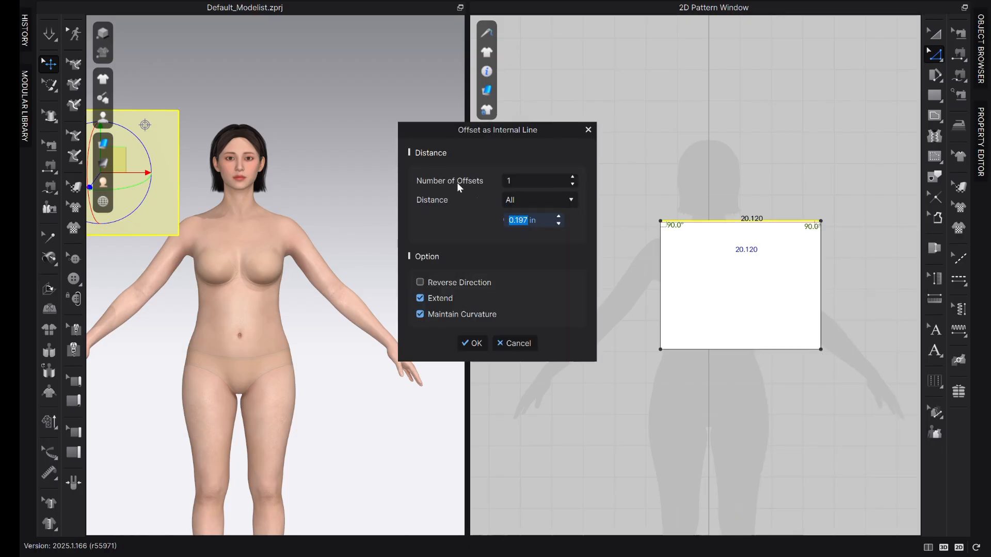
pyautogui.write('8')
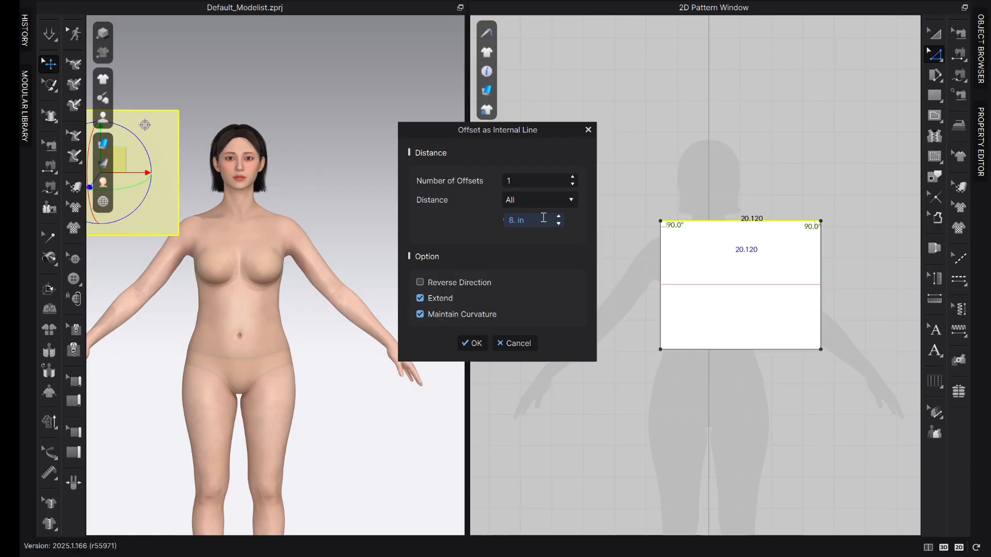
pyautogui.write('.')
pyautogui.write('81')
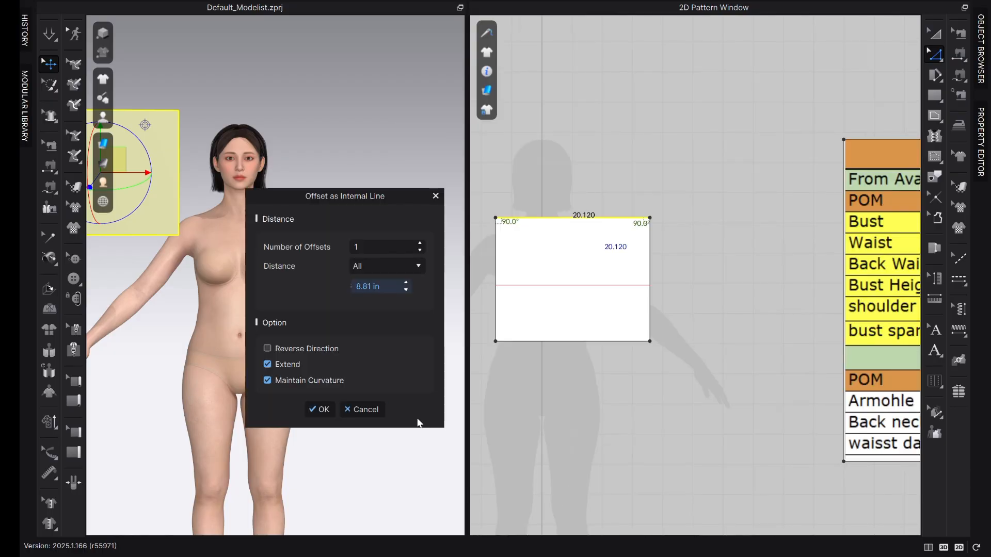
pyautogui.click(319, 409)
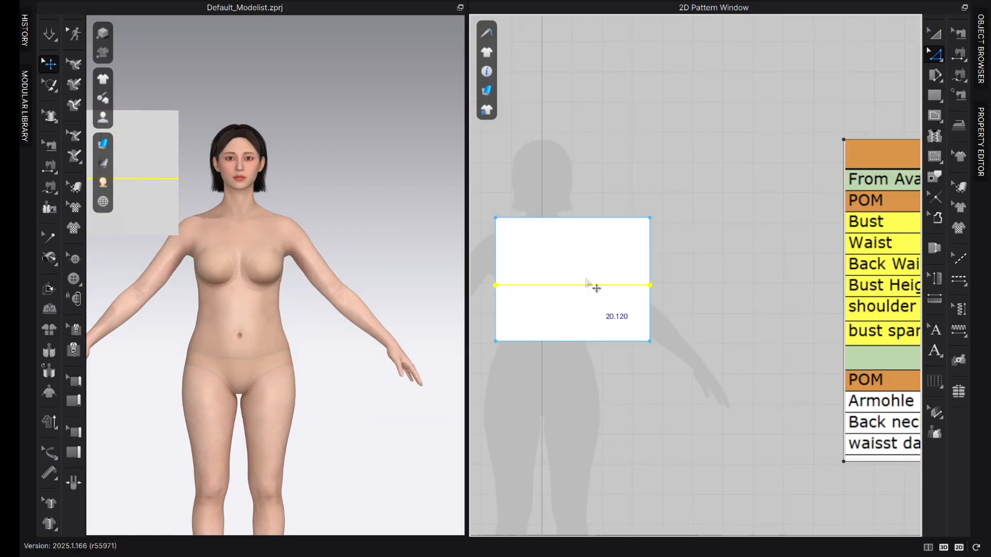
# Move the rectangle so its left edge sits beside the avatar silhouette's vertical centre line, and deselect it
pyautogui.scroll(3, 523, 294)
pyautogui.moveTo(555, 270); pyautogui.dragTo(626, 248)
pyautogui.scroll(-3, 768, 363)
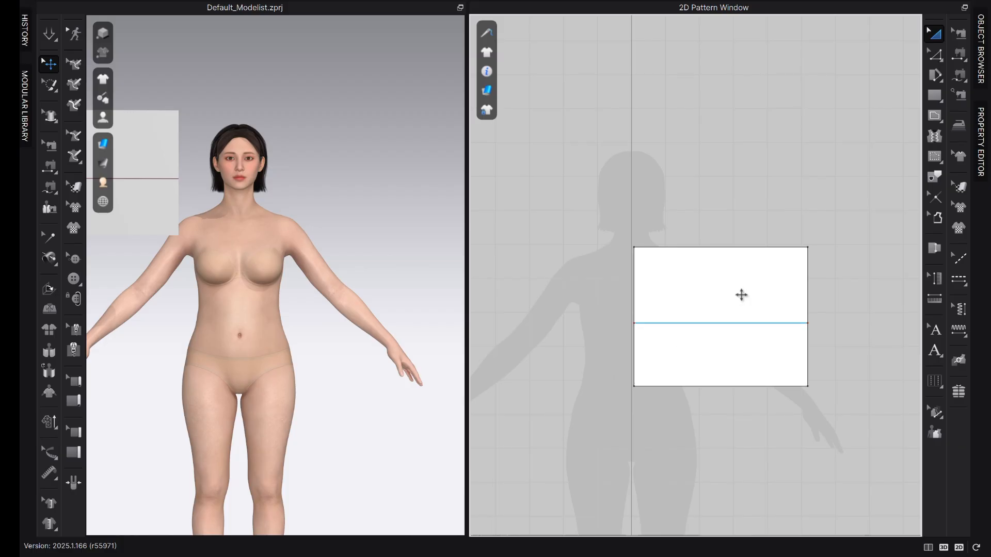
pyautogui.scroll(2, 733, 274)
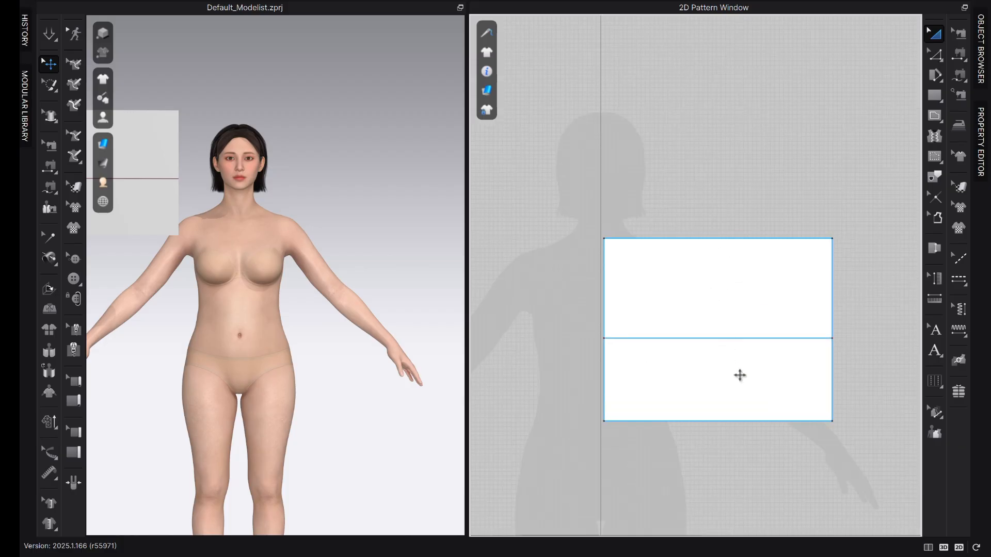
pyautogui.click(659, 205)
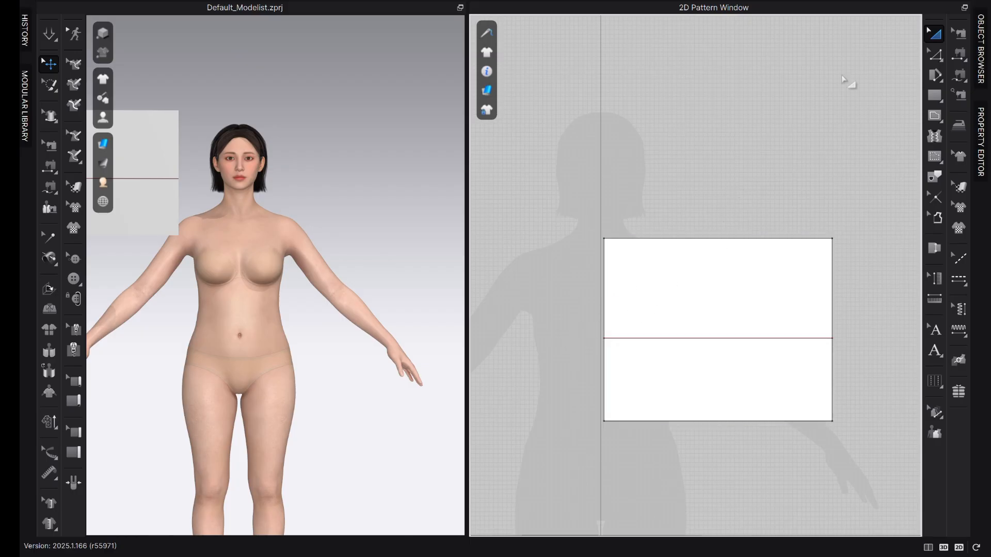
# Distribute one internal line between the rectangle's two side edges, 10.06 in from each edge
pyautogui.press('z')
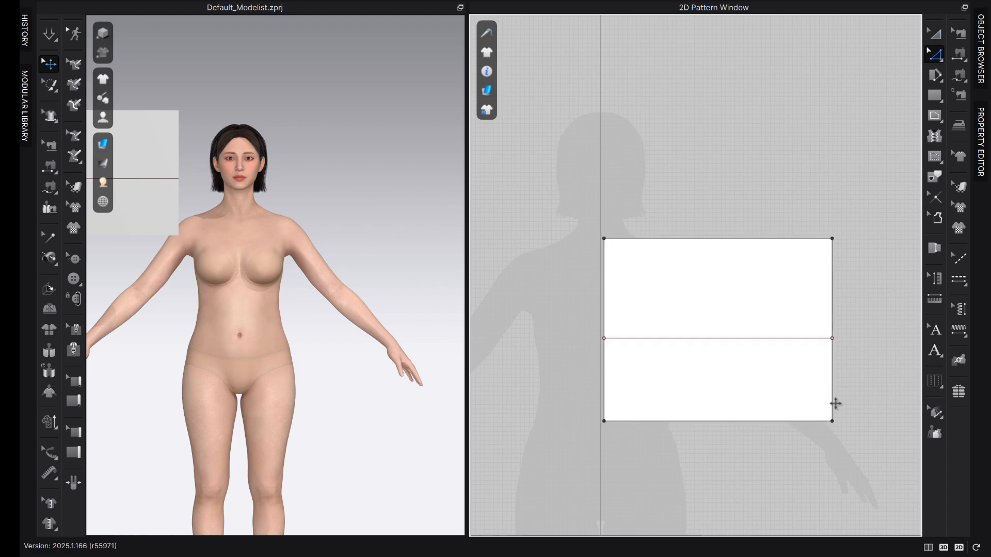
pyautogui.click(834, 403)
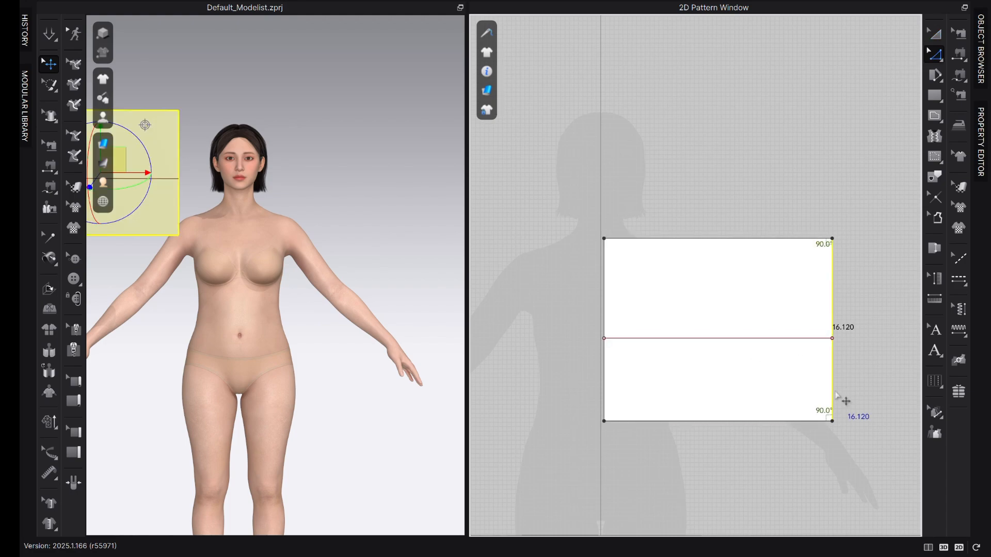
pyautogui.rightClick(604, 387)
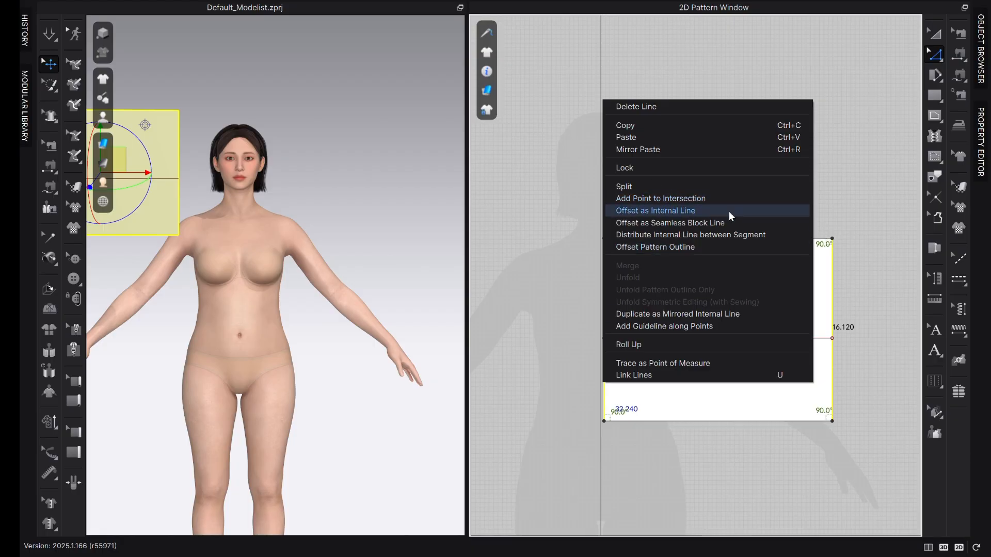
pyautogui.click(716, 235)
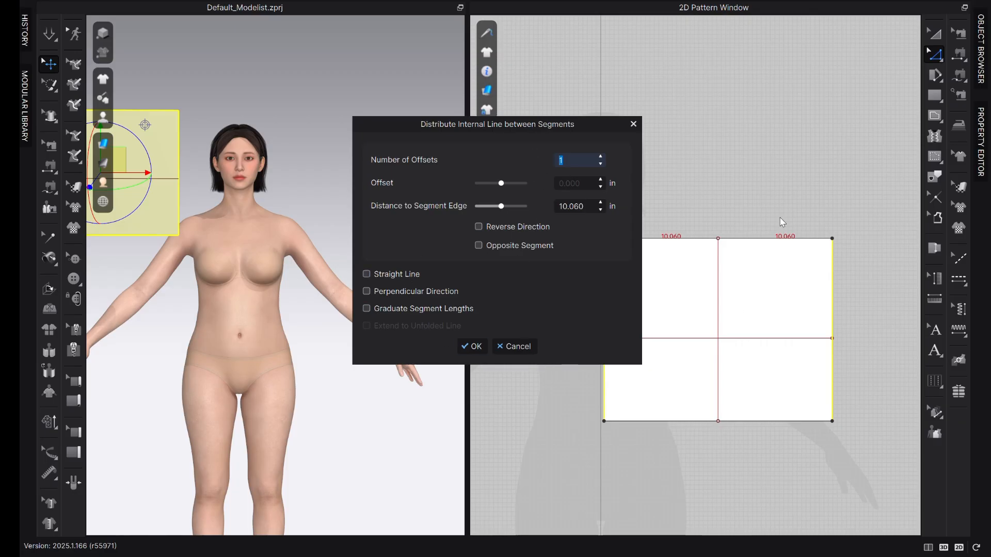
pyautogui.click(471, 346)
pyautogui.click(718, 395)
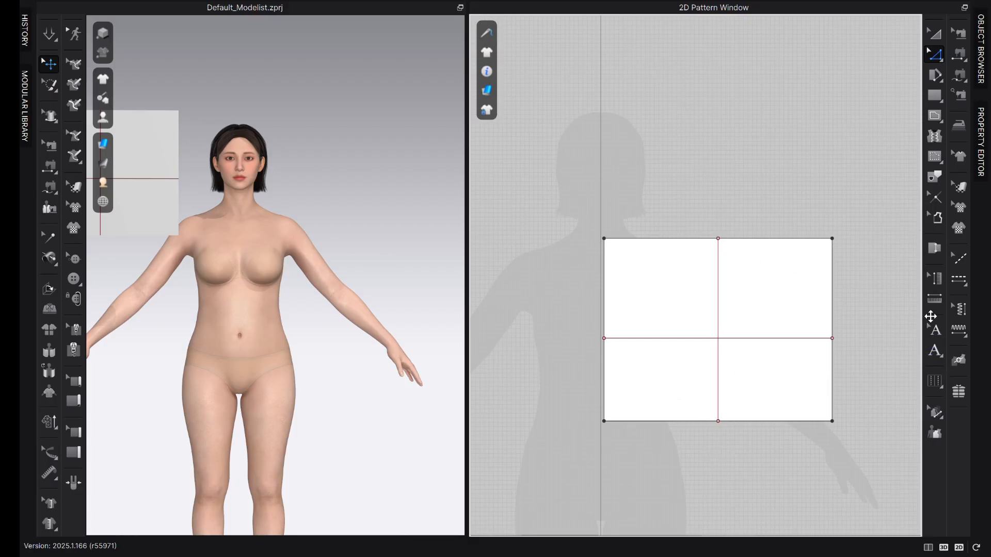
# Annotate the rectangle with the text "Back" inside its upper back corner and "Front" inside its upper front corner
pyautogui.click(939, 332)
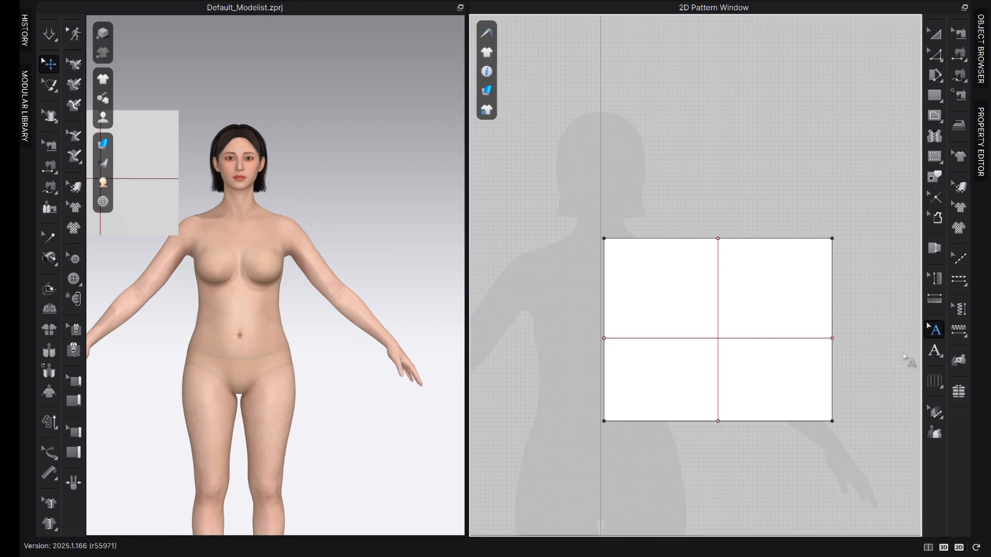
pyautogui.click(928, 356)
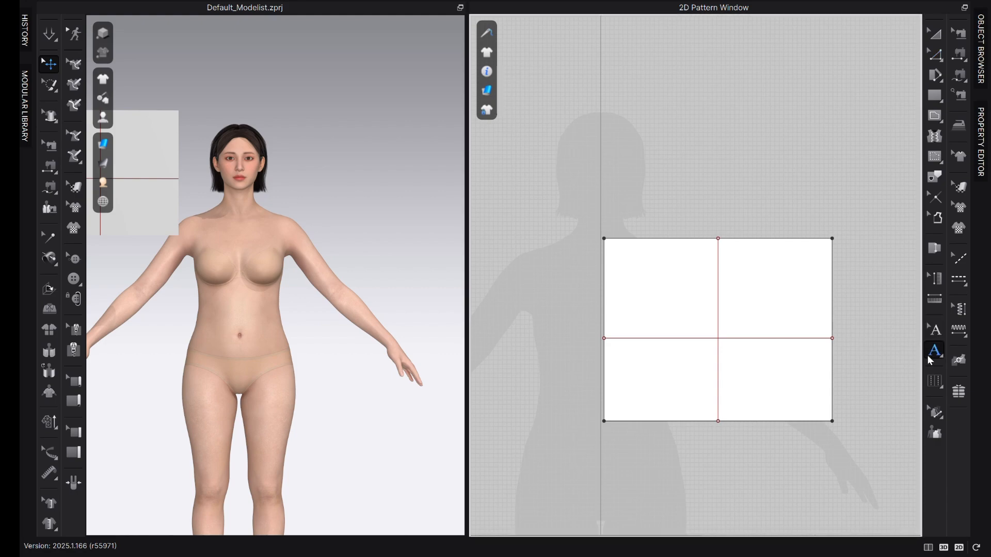
pyautogui.click(611, 252)
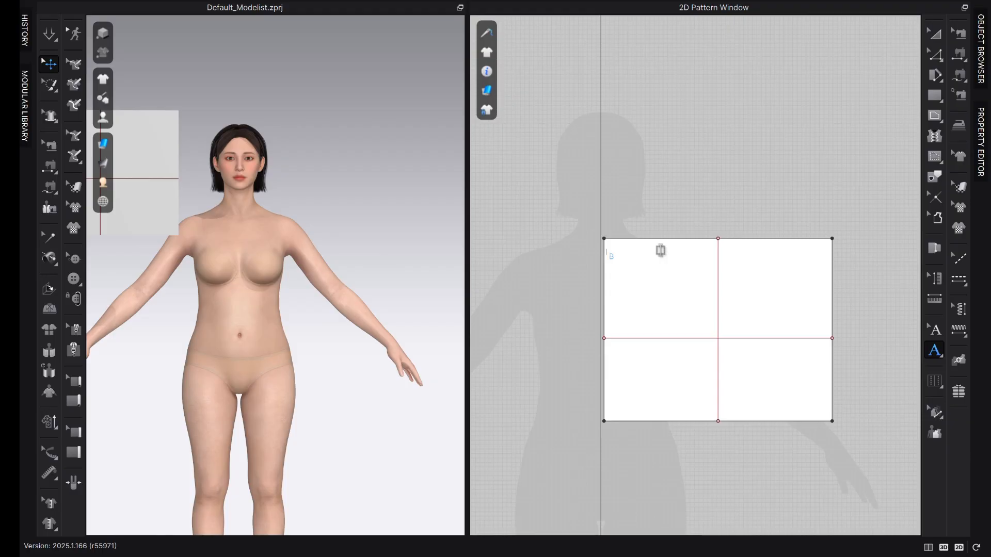
pyautogui.write('Back')
pyautogui.press('Return')
pyautogui.click(819, 259)
pyautogui.write('Front')
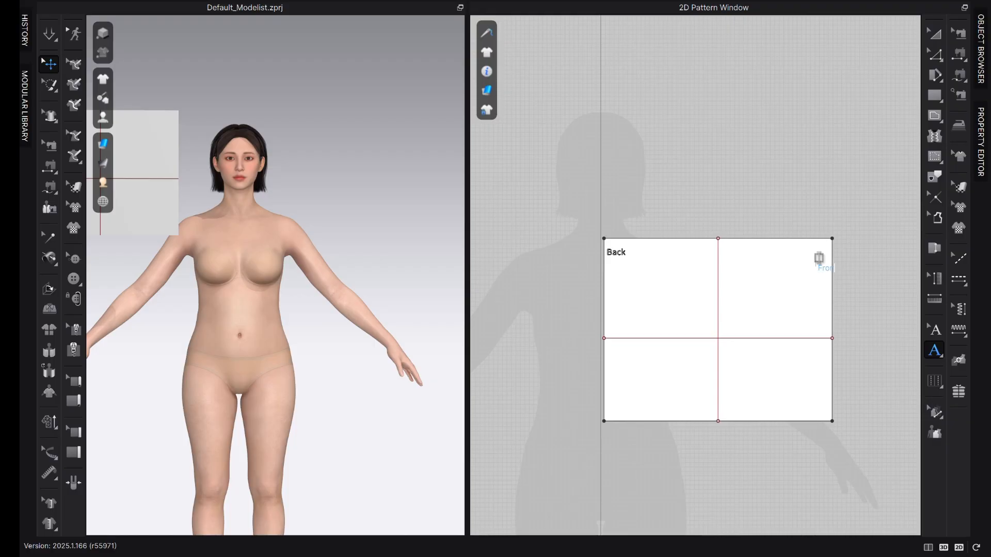
# Move the "Front" annotation slightly up and inward, level with the "Back" annotation and clear of the rectangle's side edge
pyautogui.click(935, 330)
pyautogui.moveTo(829, 267); pyautogui.dragTo(809, 257)
pyautogui.click(675, 196)
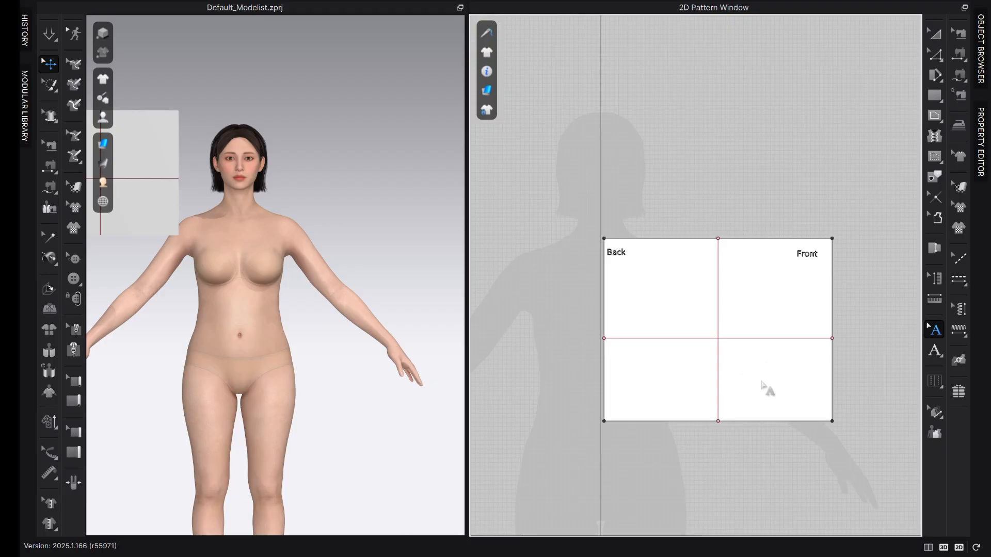
# Move the vertical internal line 0.125 in toward the Back side of the rectangle
pyautogui.press('z')
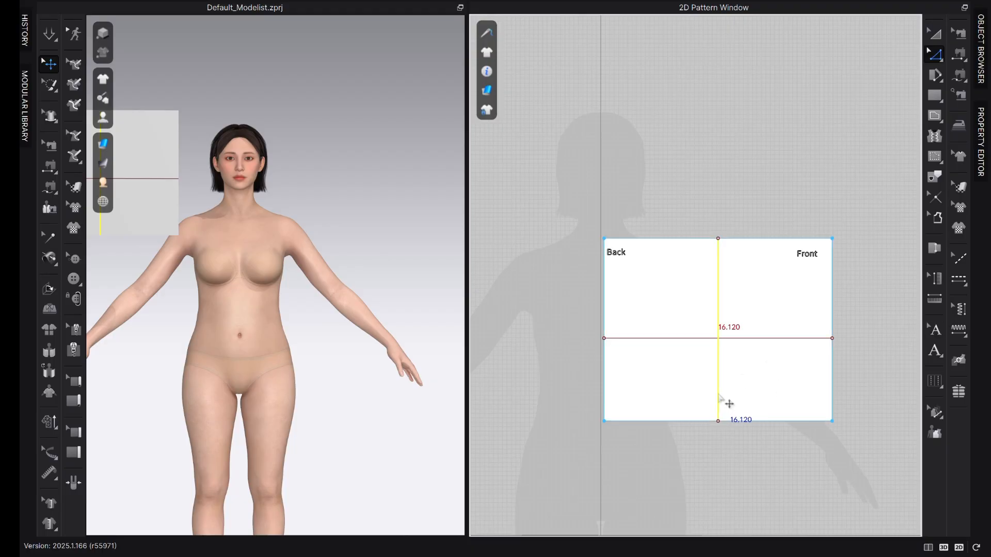
pyautogui.rightClick(720, 398)
pyautogui.click(712, 414)
pyautogui.moveTo(719, 405); pyautogui.dragTo(713, 405)
pyautogui.press('Return')
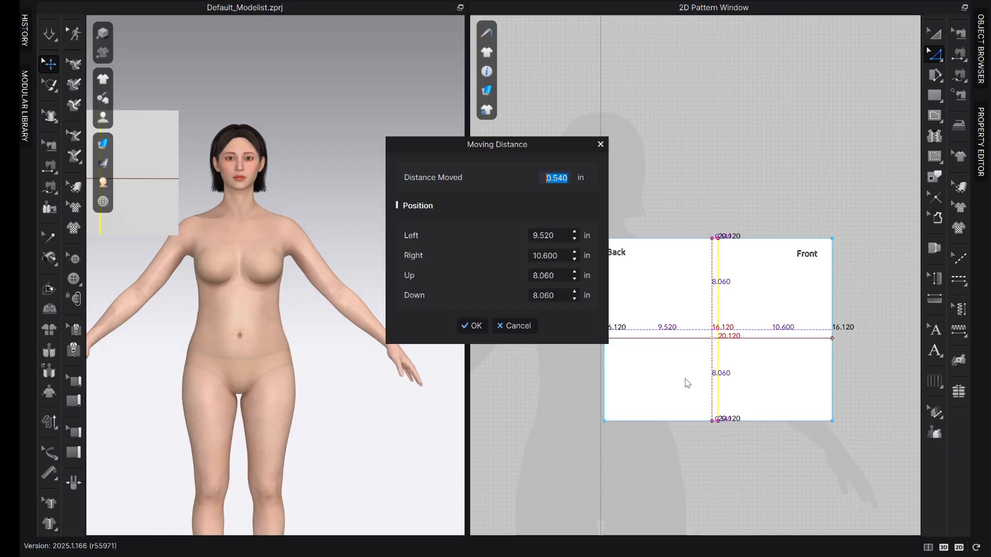
pyautogui.write('.125')
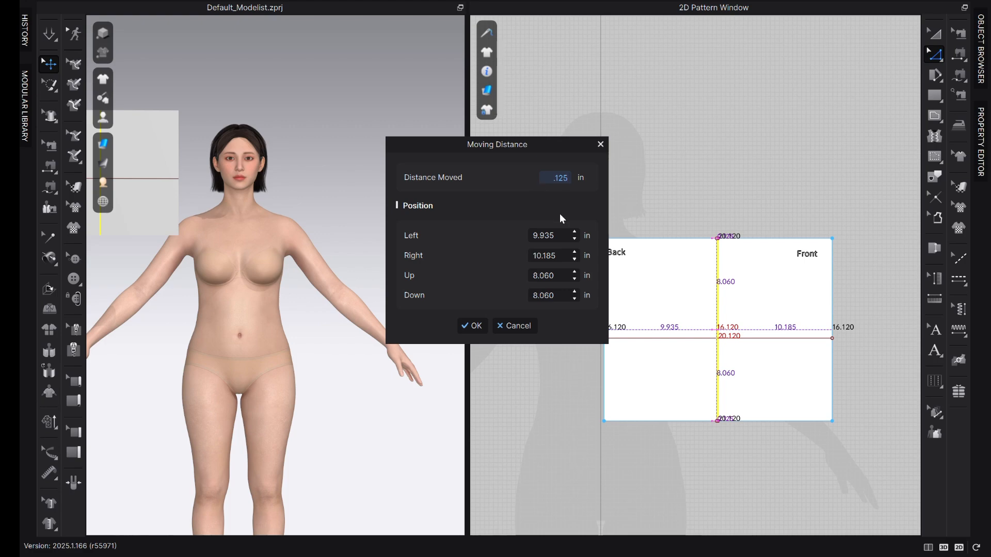
pyautogui.click(472, 327)
# Examine the measurement table for the final back neck width
pyautogui.scroll(3, 731, 328)
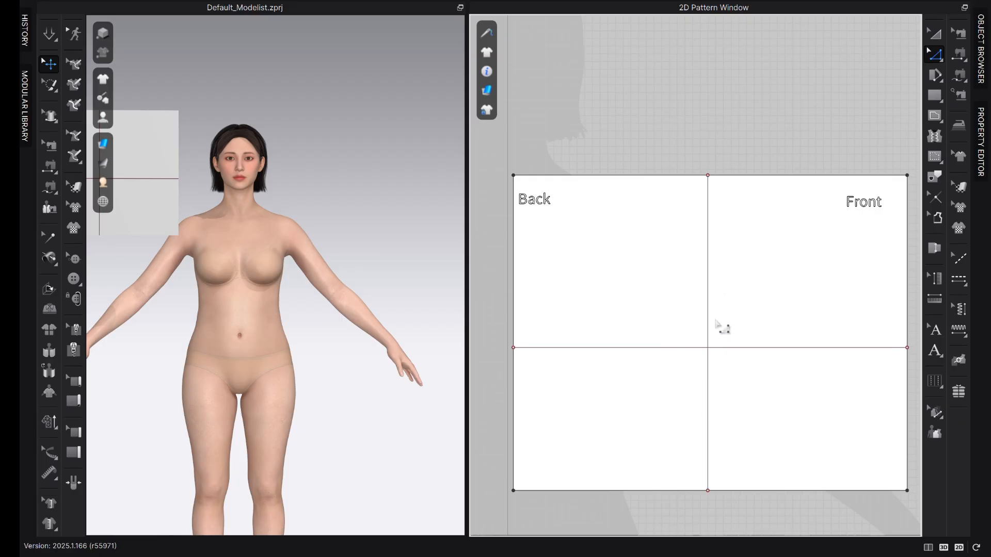
pyautogui.scroll(-2, 522, 167)
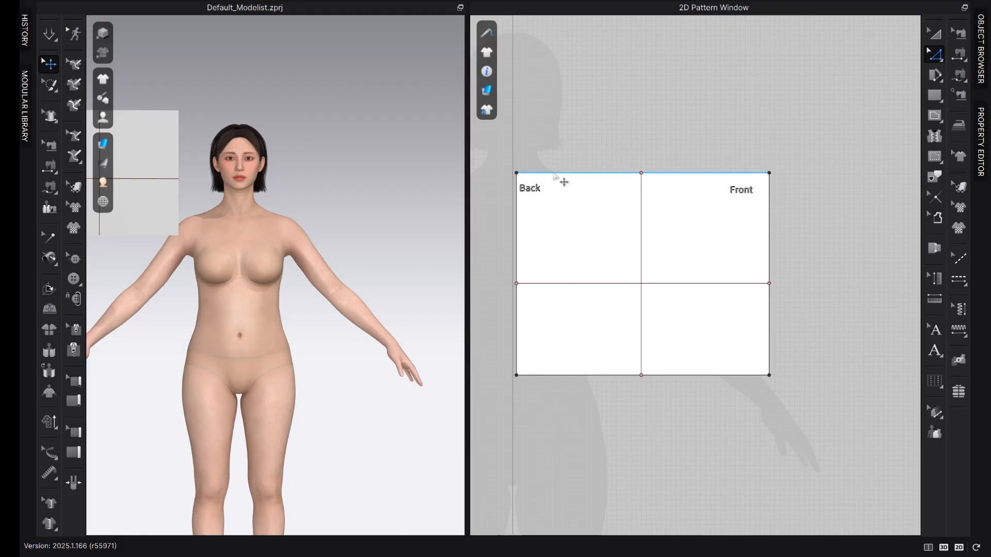
pyautogui.scroll(-4, 729, 338)
pyautogui.moveTo(755, 359); pyautogui.dragTo(495, 327, button='right')
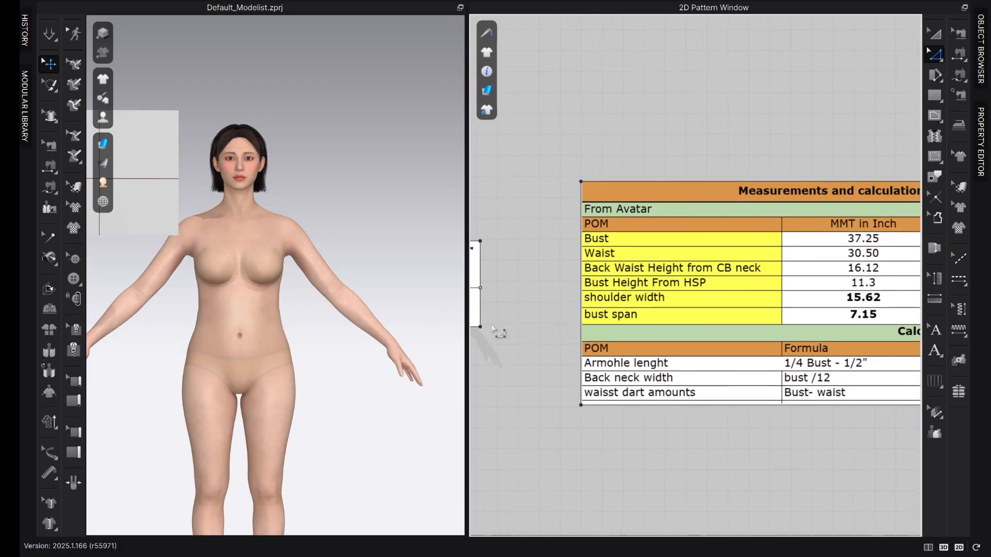
pyautogui.scroll(-2, 756, 387)
pyautogui.moveTo(756, 388); pyautogui.dragTo(674, 391, button='right')
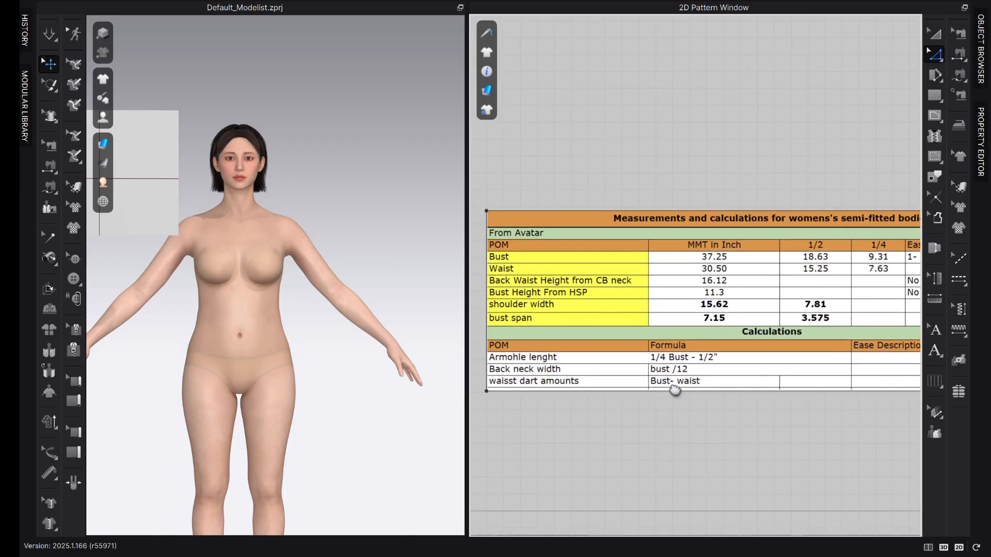
pyautogui.scroll(-2, 665, 393)
pyautogui.scroll(2, 785, 395)
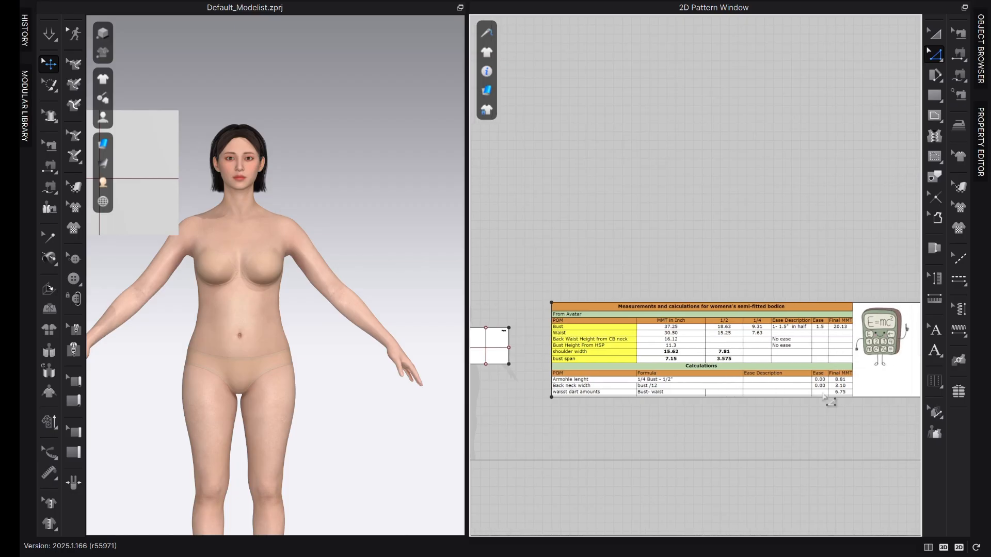
pyautogui.moveTo(665, 408); pyautogui.dragTo(920, 401, button='middle')
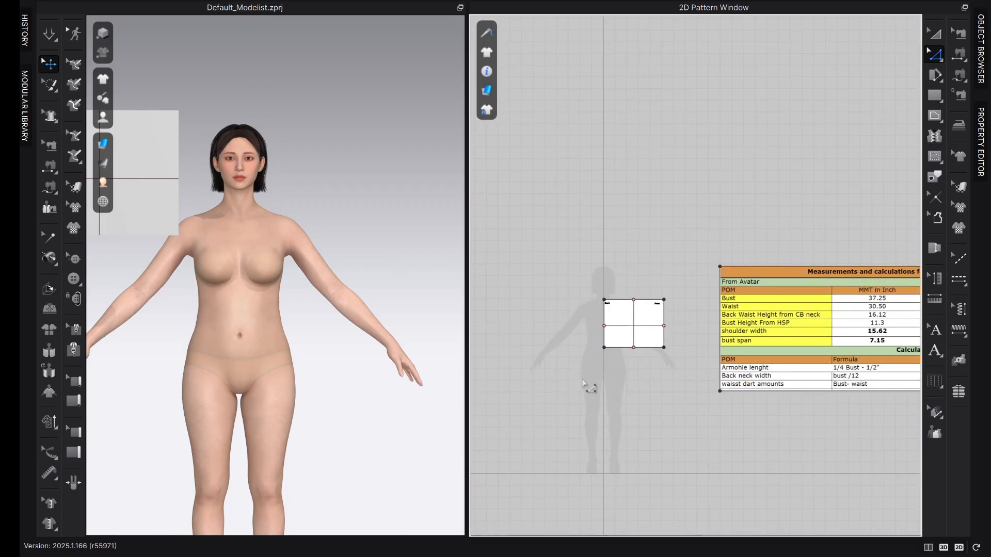
# Split the rectangle's top edge into two lines, the first 3.1 in long from the back corner
pyautogui.scroll(3, 585, 312)
pyautogui.scroll(3, 657, 293)
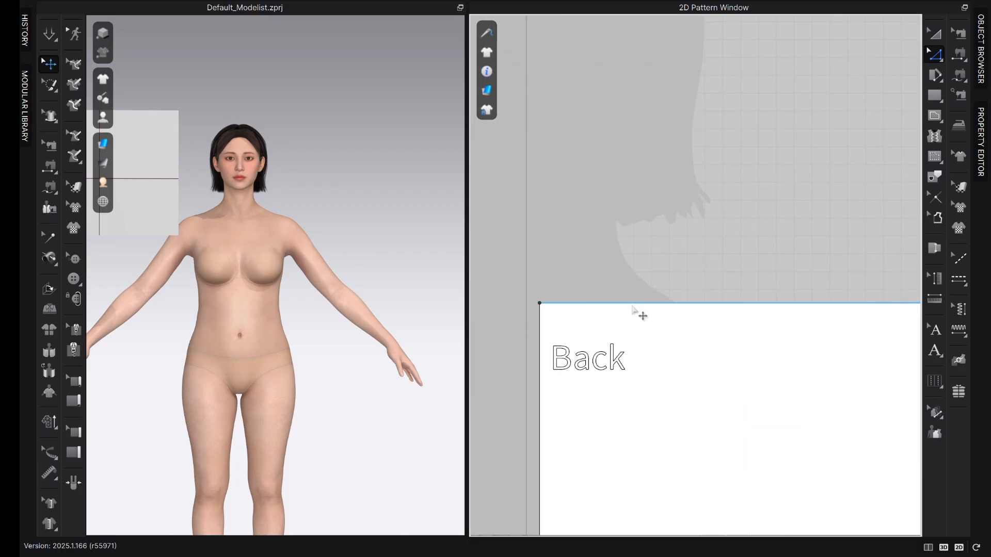
pyautogui.click(619, 304)
pyautogui.rightClick(618, 307)
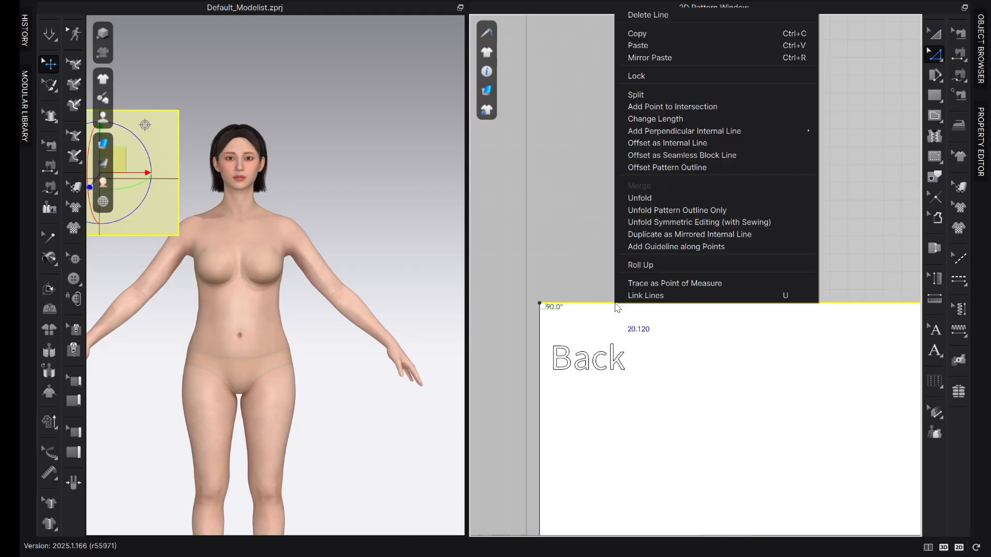
pyautogui.click(654, 95)
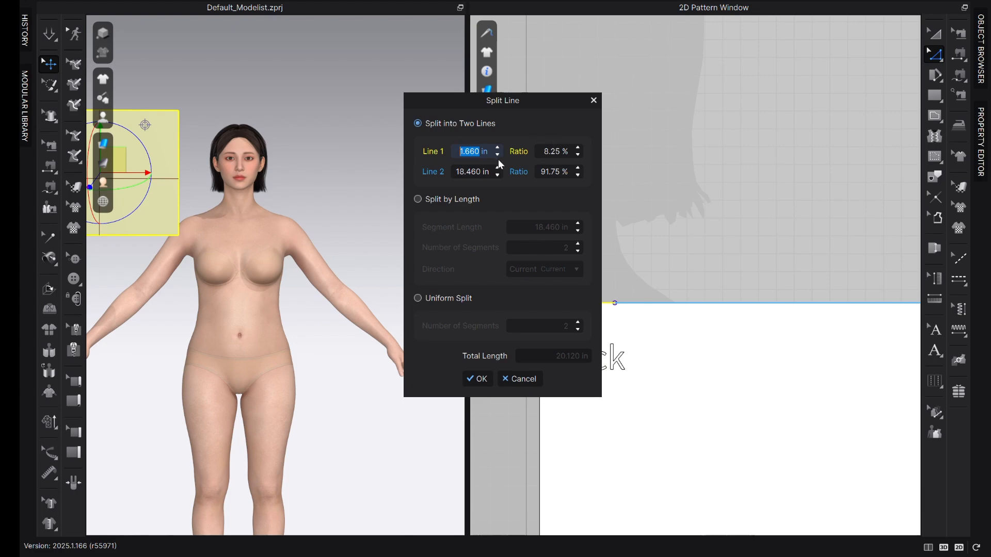
pyautogui.write('3.1')
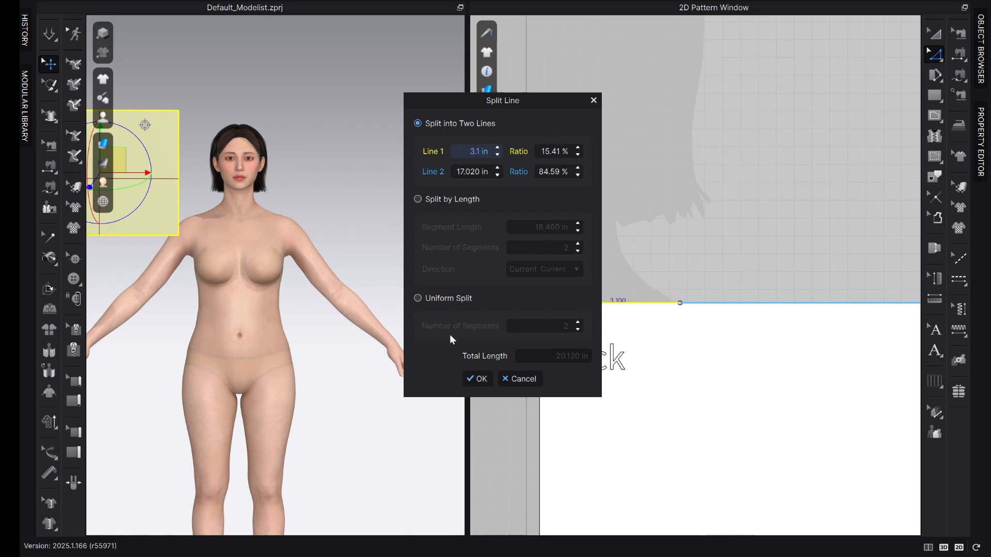
pyautogui.click(471, 379)
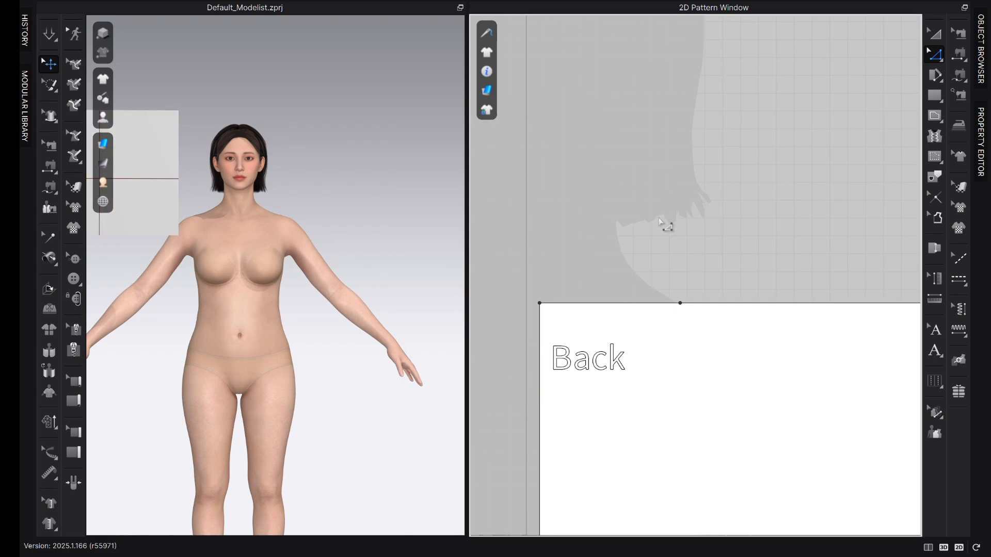
# Split the 3.1 in neck-width segment uniformly into three segments, and check the length of one of them
pyautogui.rightClick(607, 305)
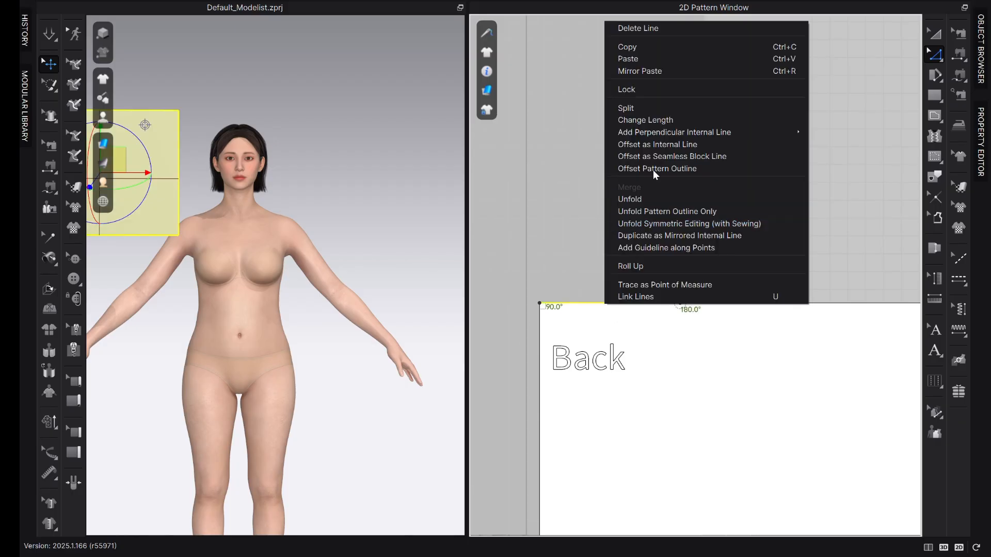
pyautogui.click(642, 108)
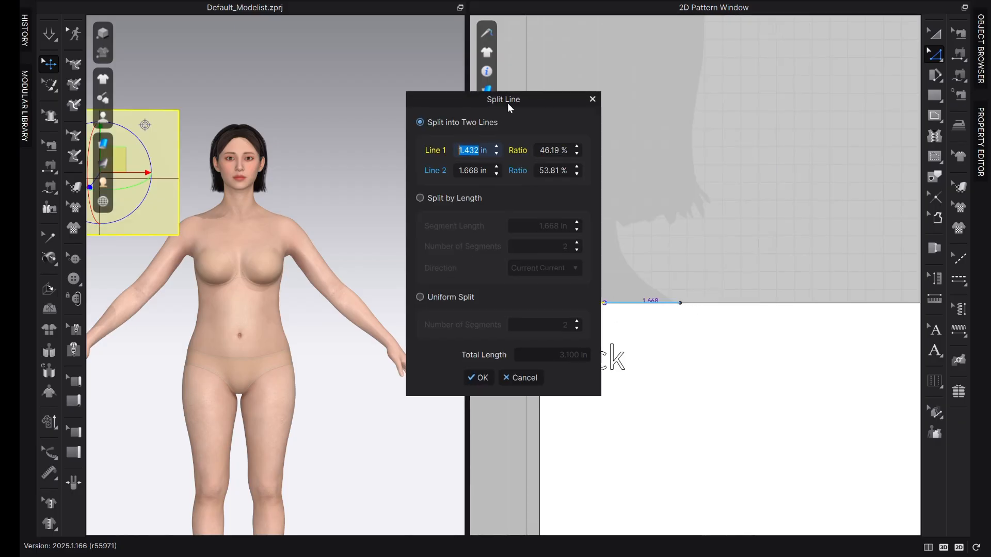
pyautogui.moveTo(507, 104); pyautogui.dragTo(390, 118)
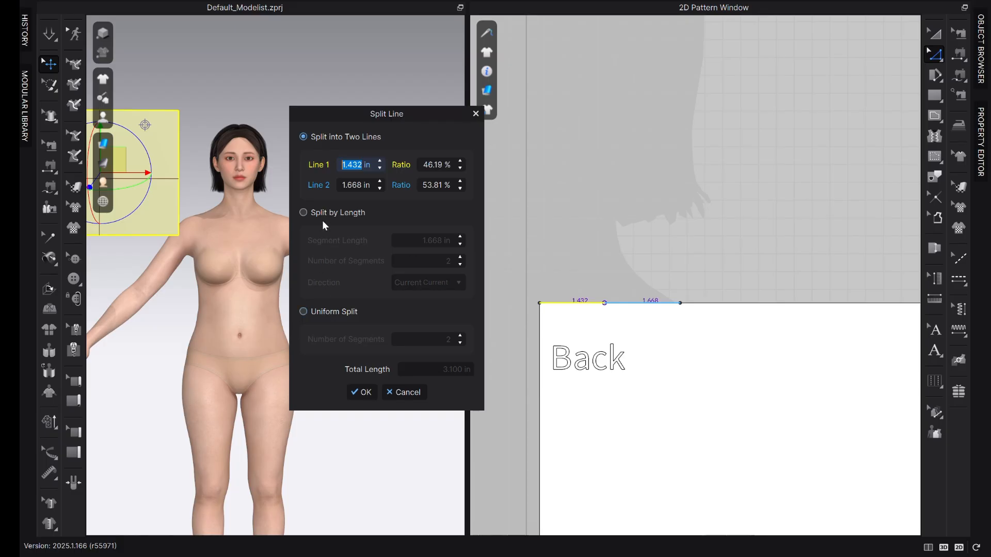
pyautogui.click(327, 313)
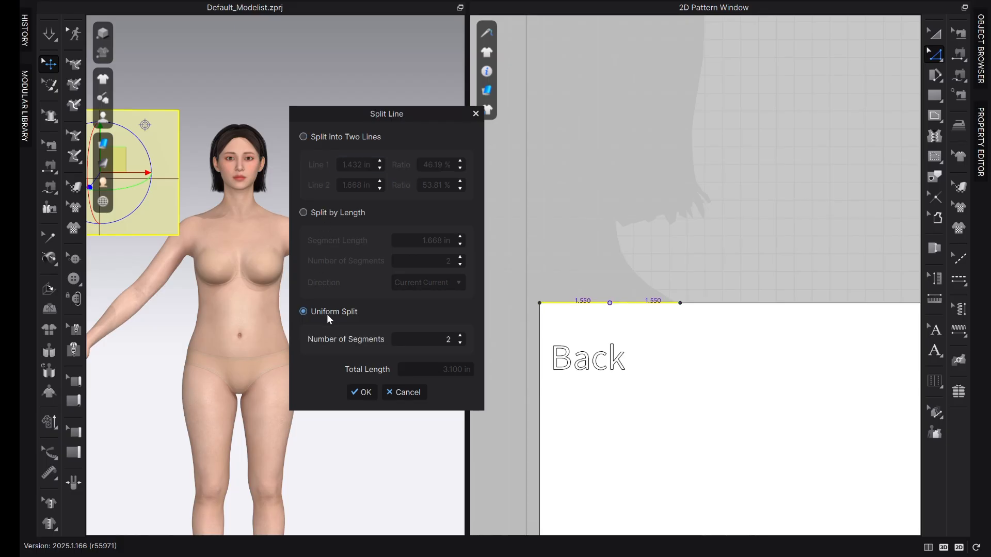
pyautogui.click(460, 336)
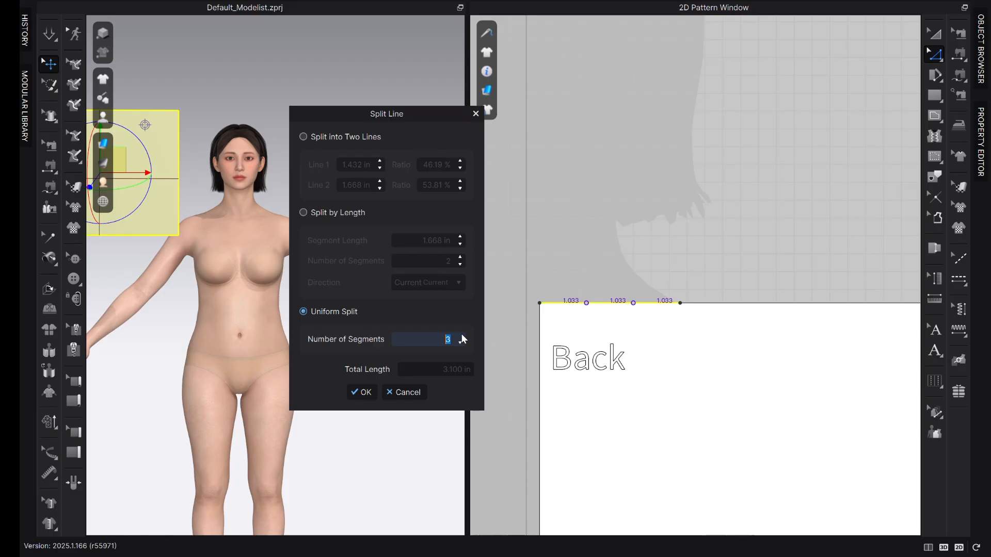
pyautogui.click(362, 392)
pyautogui.click(670, 217)
pyautogui.click(653, 308)
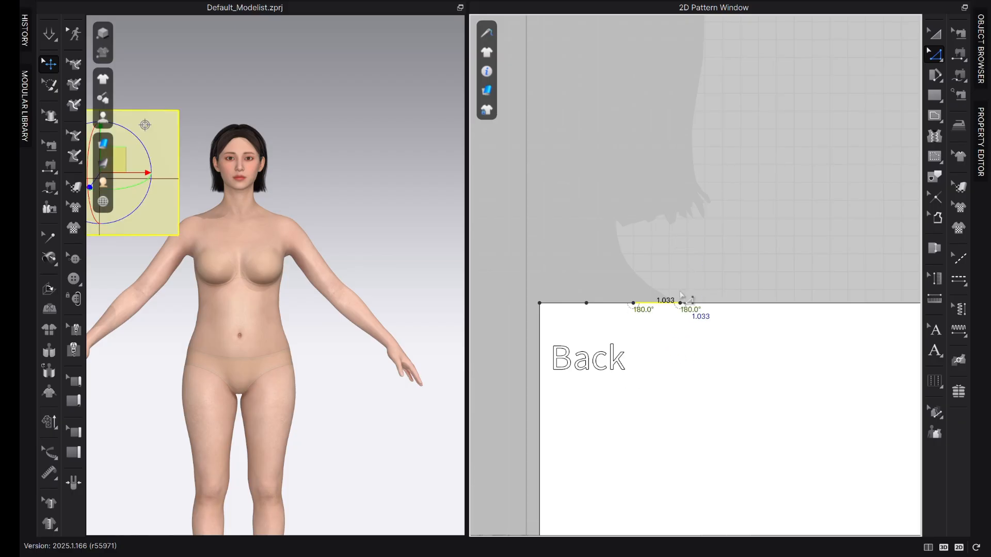
pyautogui.click(712, 267)
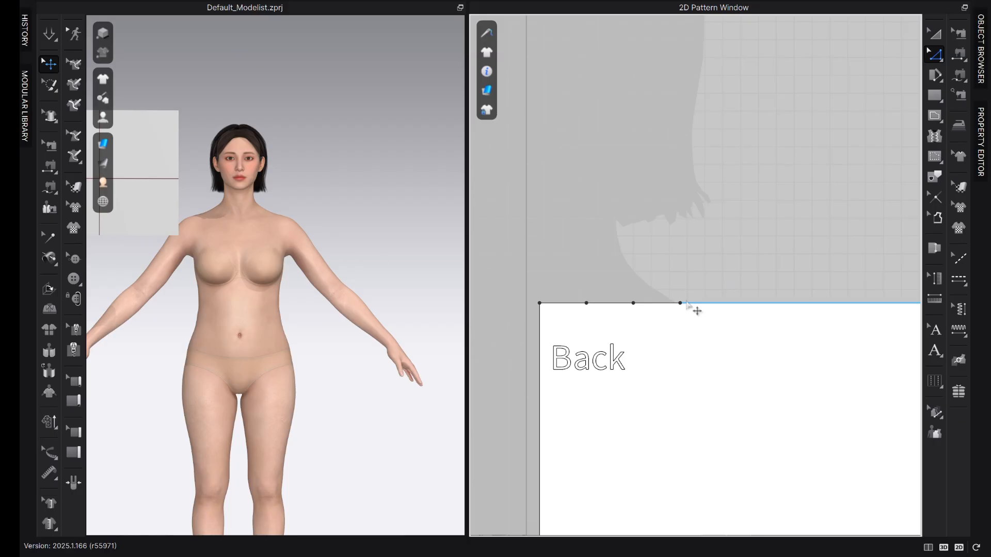
# Draw an internal line 1.03 in straight up from the neck-width point, continuing diagonally down to the rectangle's back corner
pyautogui.press('g')
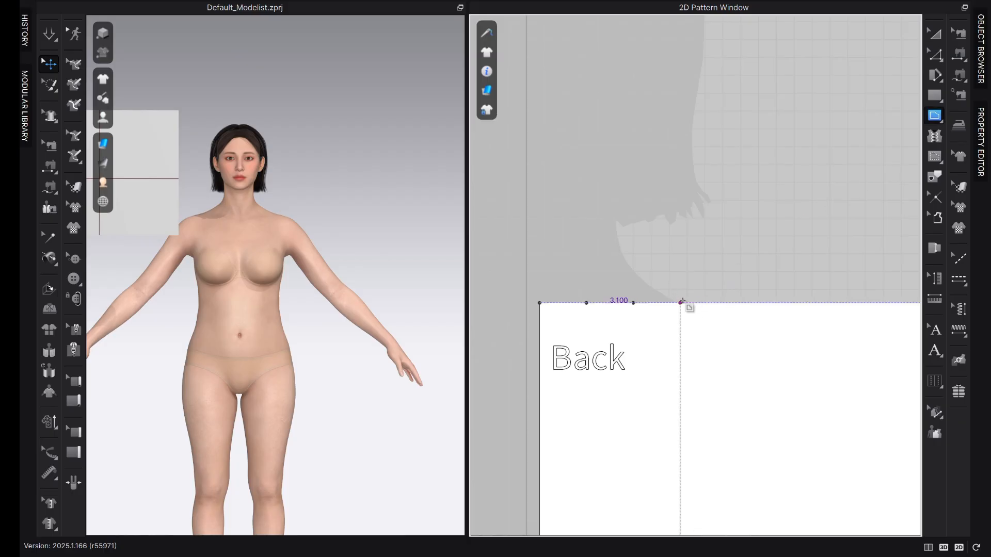
pyautogui.click(681, 303)
pyautogui.rightClick(681, 242)
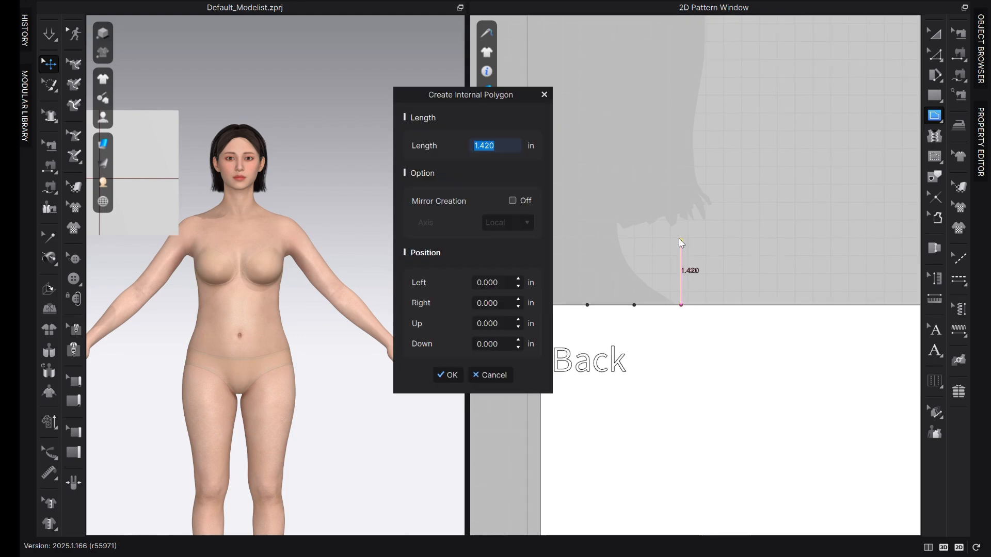
pyautogui.write('1.03')
pyautogui.click(448, 375)
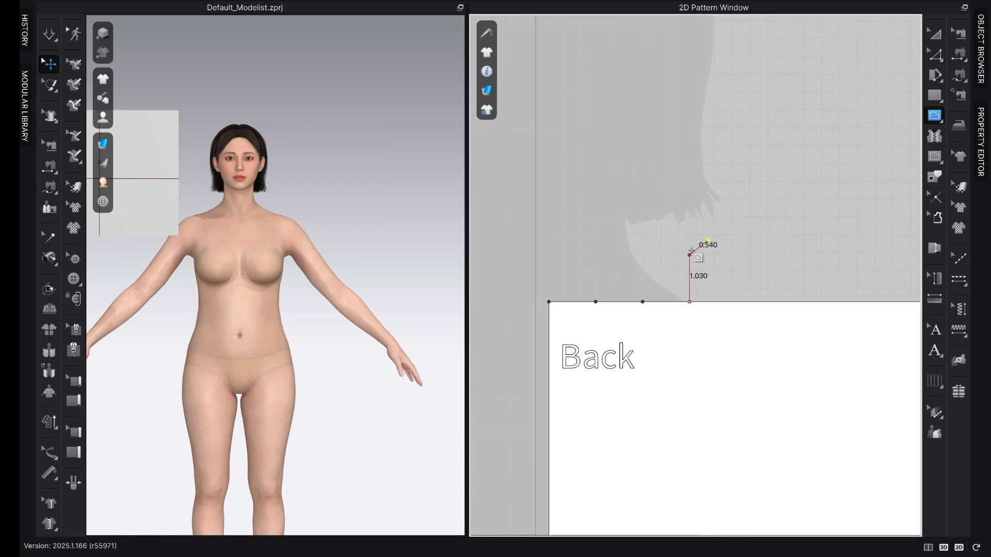
pyautogui.click(549, 301)
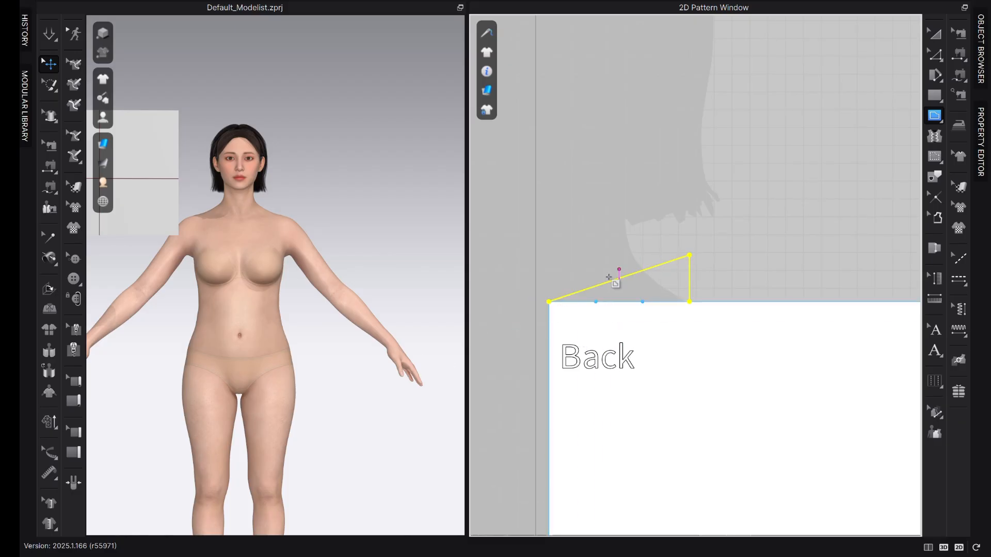
# Bend the diagonal line between the raised neck point and the back corner downward into a curved back neckline
pyautogui.press('v')
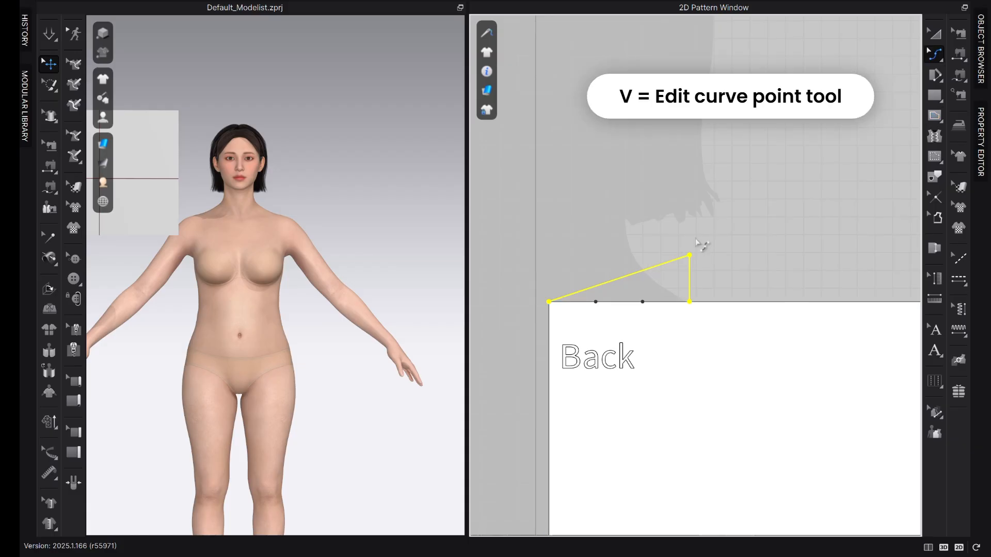
pyautogui.moveTo(639, 271); pyautogui.dragTo(649, 288)
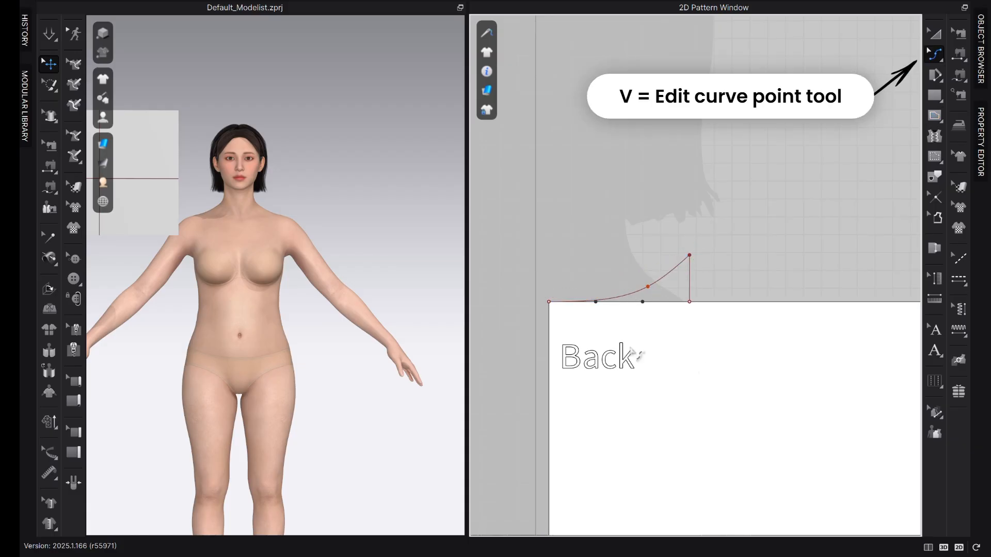
pyautogui.scroll(-3, 657, 281)
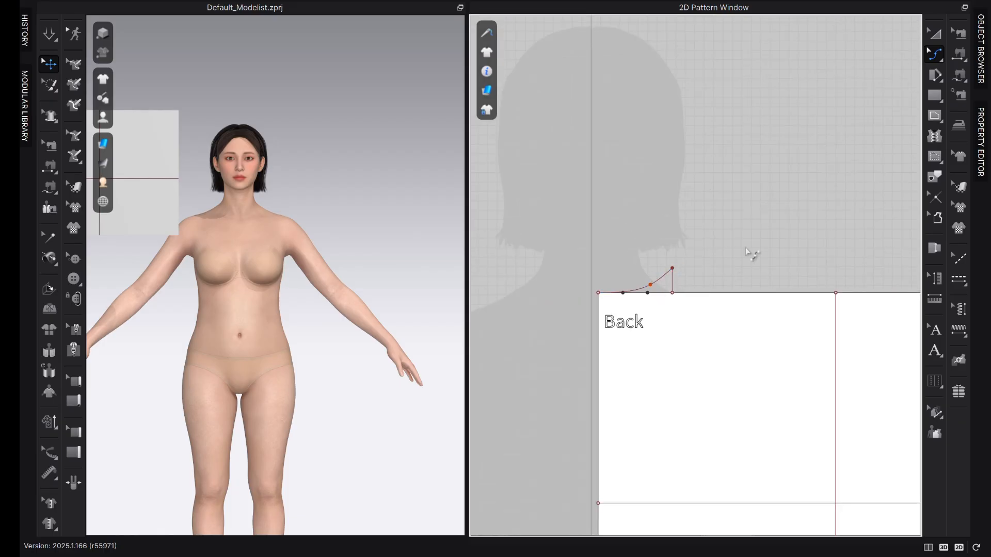
pyautogui.scroll(-2, 746, 247)
pyautogui.moveTo(750, 254); pyautogui.dragTo(702, 213, button='middle')
pyautogui.scroll(2, 717, 228)
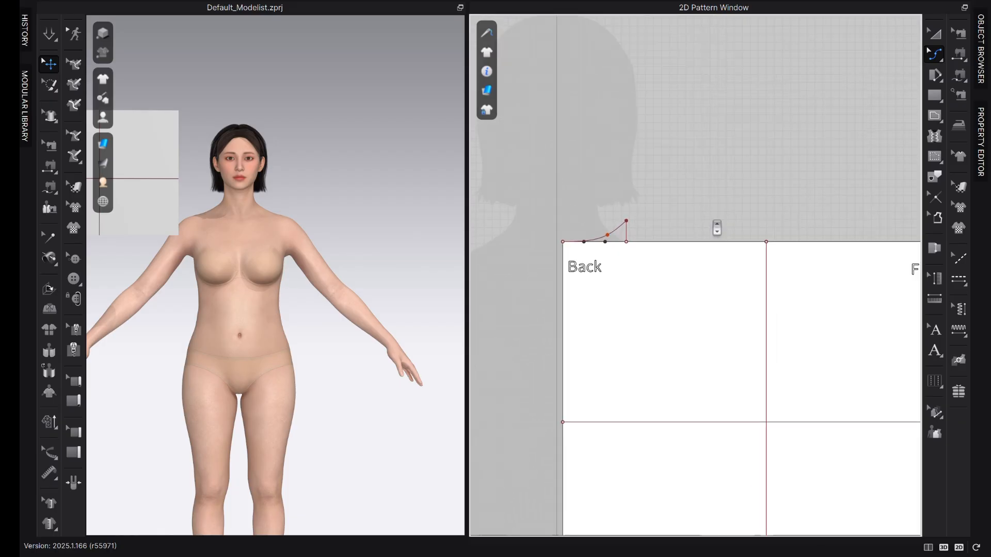
pyautogui.press('z')
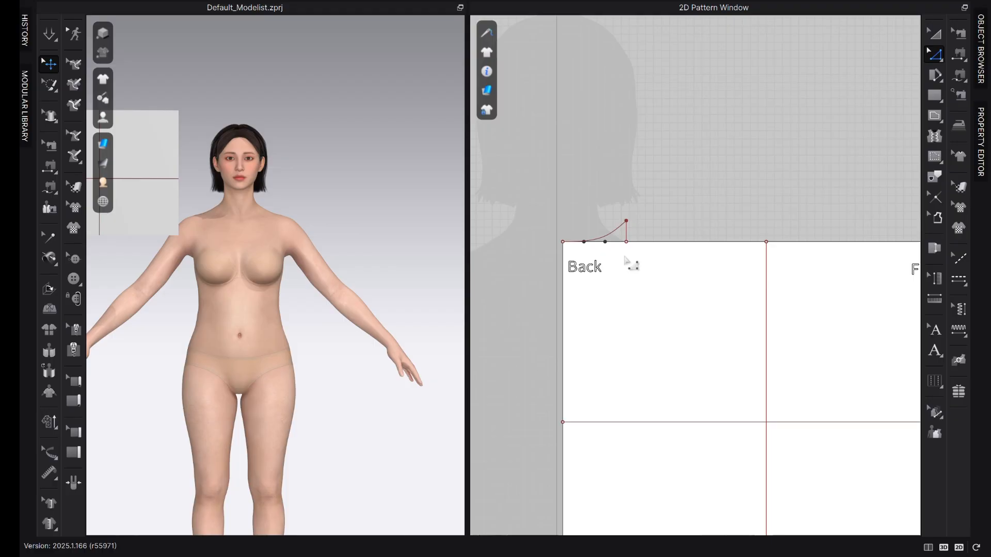
# Delete the two division points that split the neck-width segment of the rectangle's top edge
pyautogui.click(606, 243)
pyautogui.scroll(-1, 608, 267)
pyautogui.scroll(2, 597, 255)
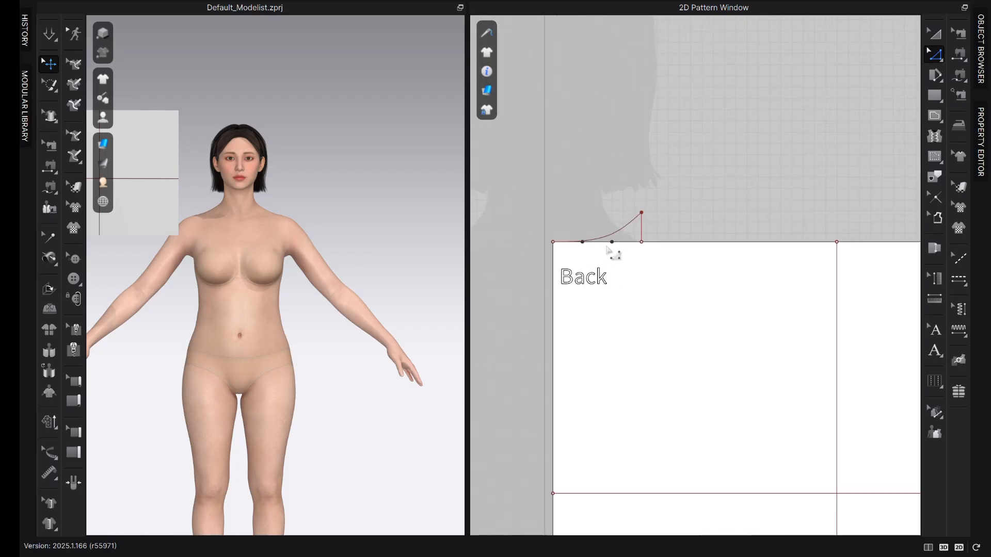
pyautogui.scroll(3, 589, 251)
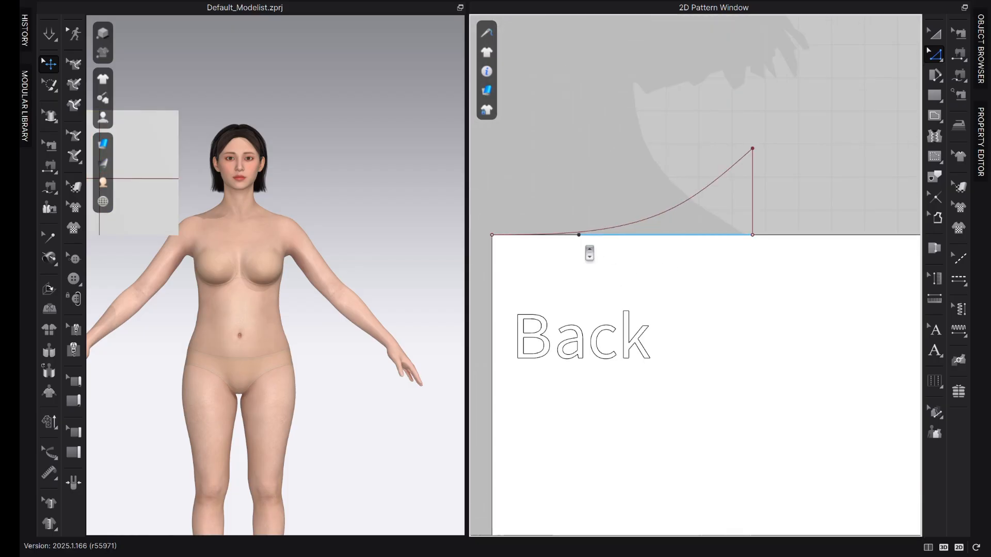
pyautogui.scroll(-3, 678, 303)
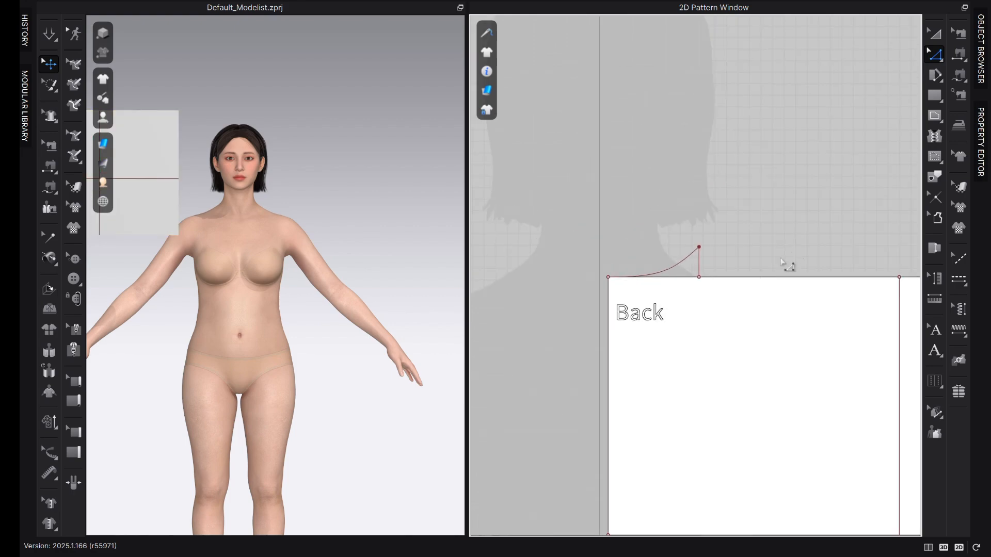
# Convert the vertical 1.03 in neck line to a baseline and delete the neck-width point on the top edge
pyautogui.scroll(3, 689, 291)
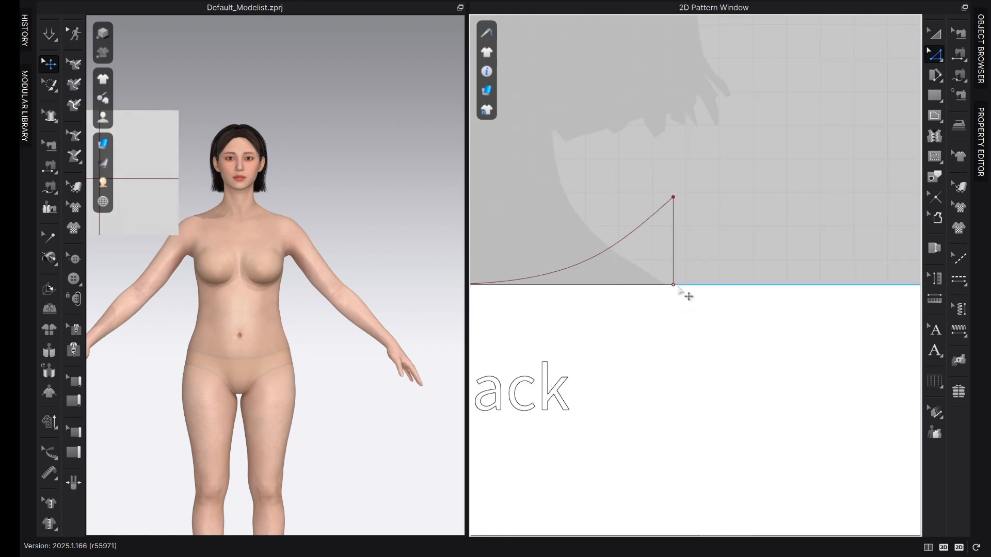
pyautogui.scroll(-3, 679, 294)
pyautogui.rightClick(672, 292)
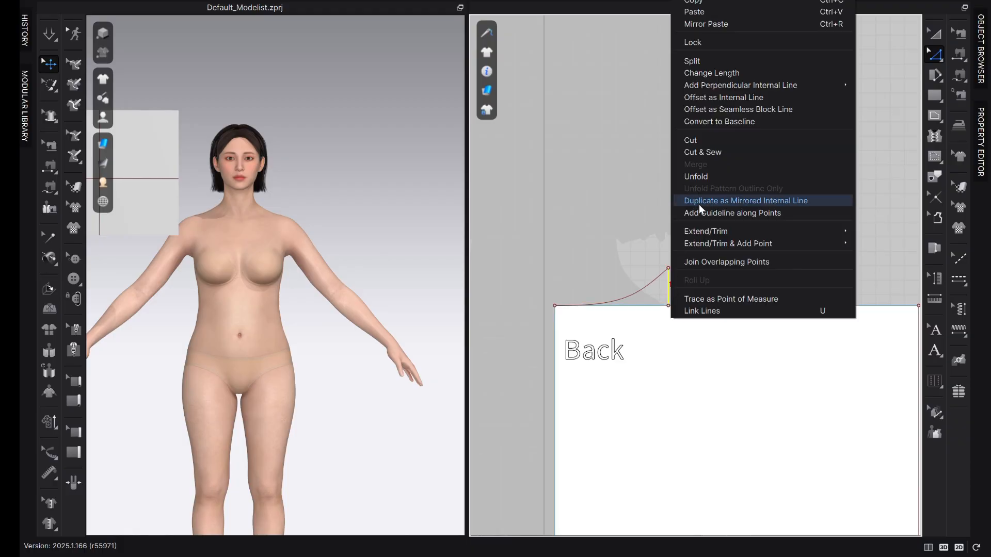
pyautogui.click(738, 122)
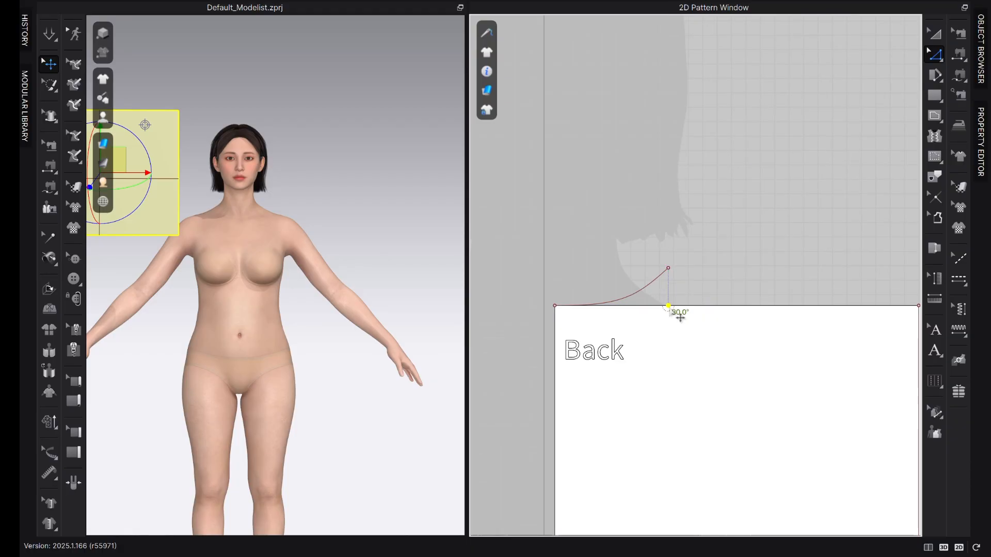
pyautogui.rightClick(670, 308)
pyautogui.click(730, 323)
pyautogui.scroll(-6, 706, 353)
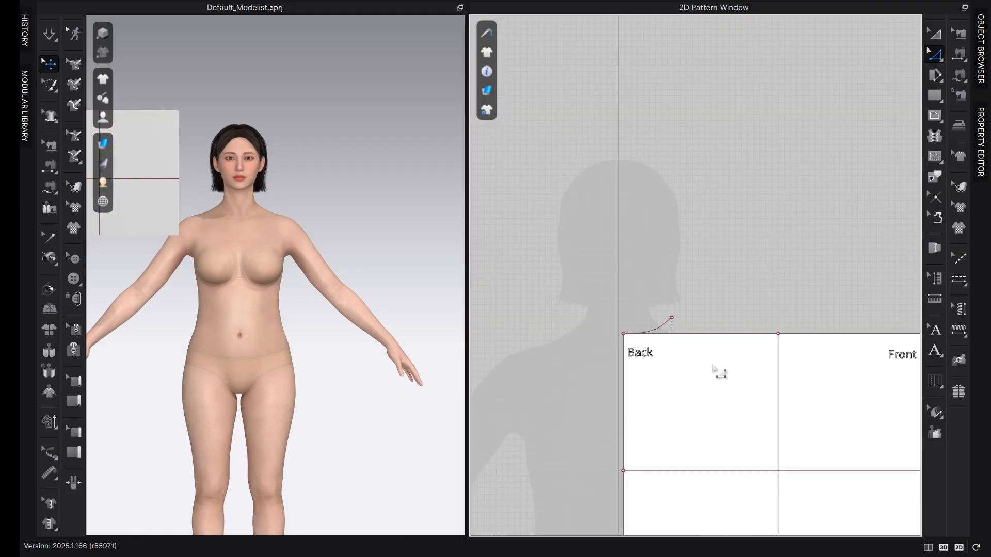
# Check the half shoulder width in the measurement table, and split the rectangle's top edge with a 7.81 in first line from the back corner
pyautogui.scroll(-4, 810, 325)
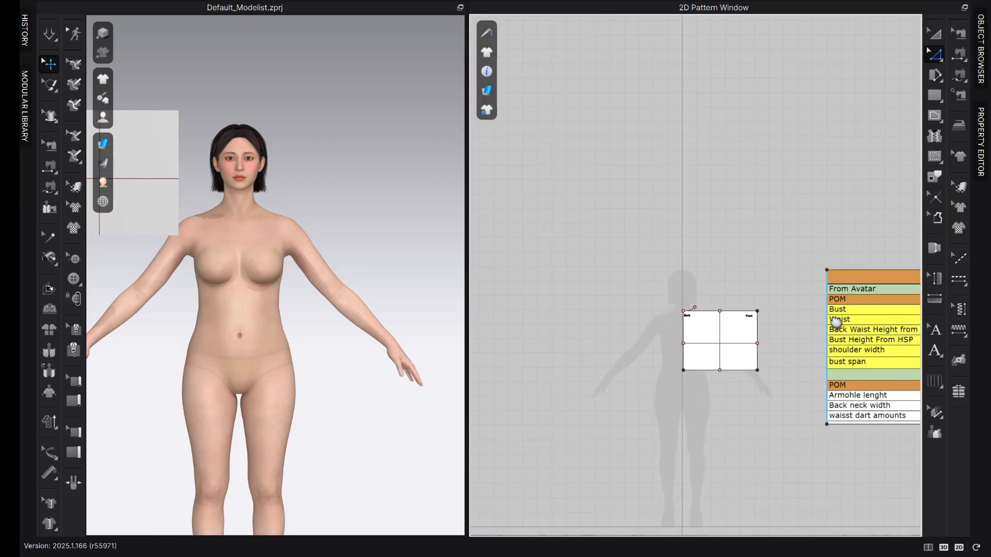
pyautogui.moveTo(844, 369); pyautogui.dragTo(743, 374, button='middle')
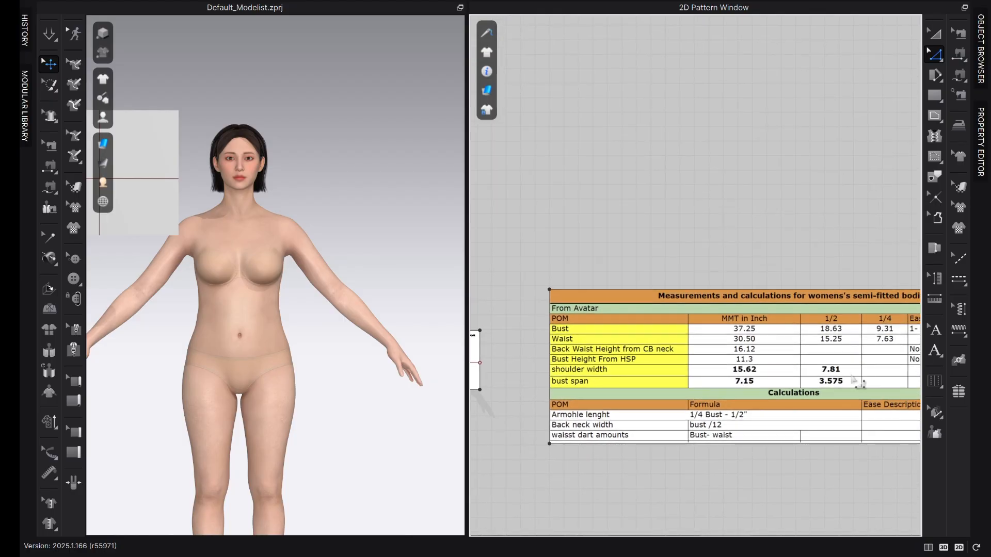
pyautogui.scroll(1, 608, 406)
pyautogui.moveTo(609, 407); pyautogui.dragTo(904, 382, button='middle')
pyautogui.scroll(2, 691, 348)
pyautogui.scroll(1, 575, 288)
pyautogui.scroll(1, 595, 258)
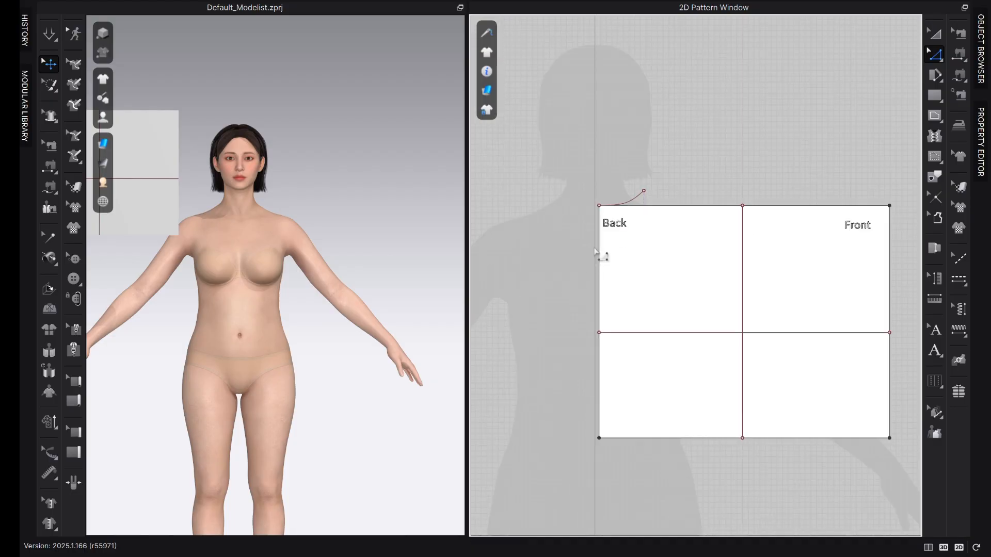
pyautogui.scroll(2, 657, 212)
pyautogui.click(658, 208)
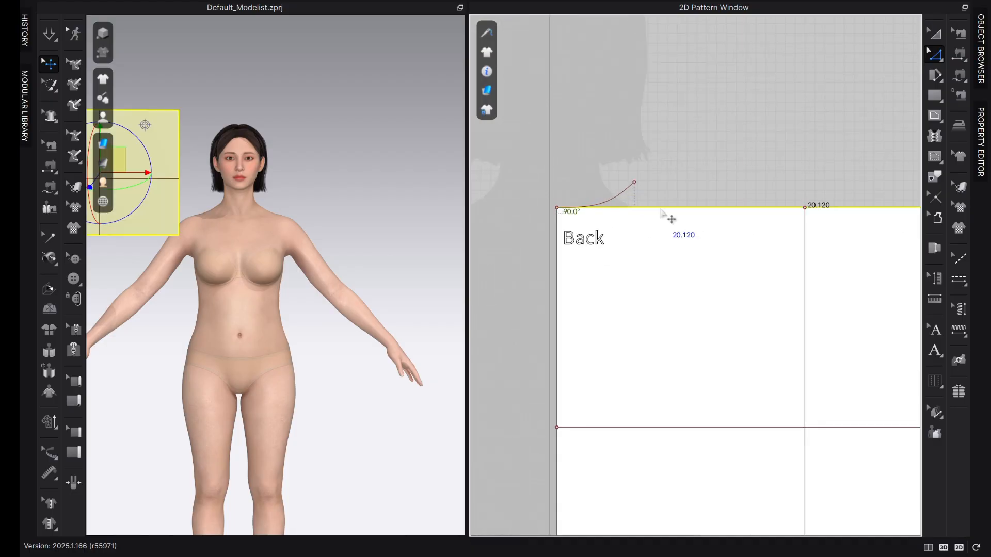
pyautogui.rightClick(659, 208)
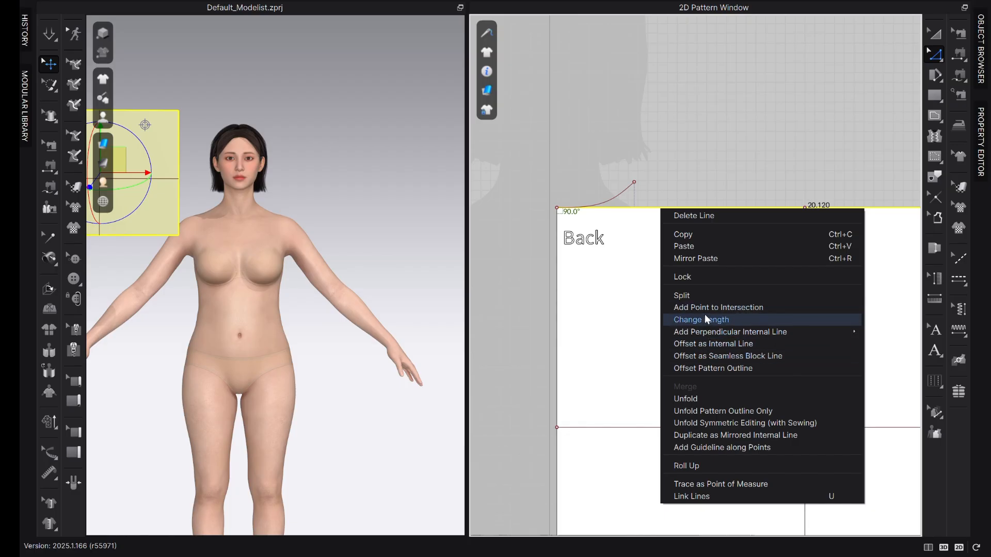
pyautogui.click(703, 297)
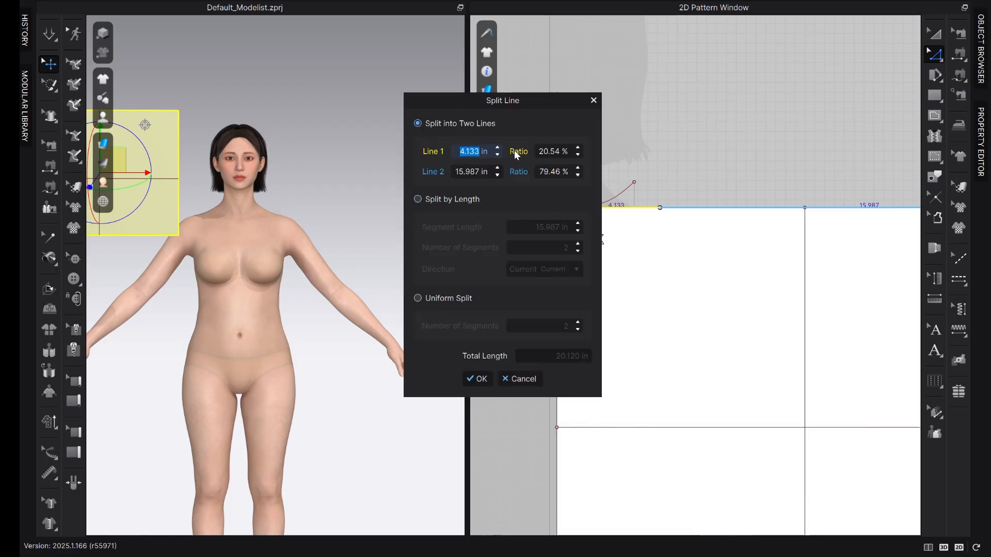
pyautogui.write('7.81')
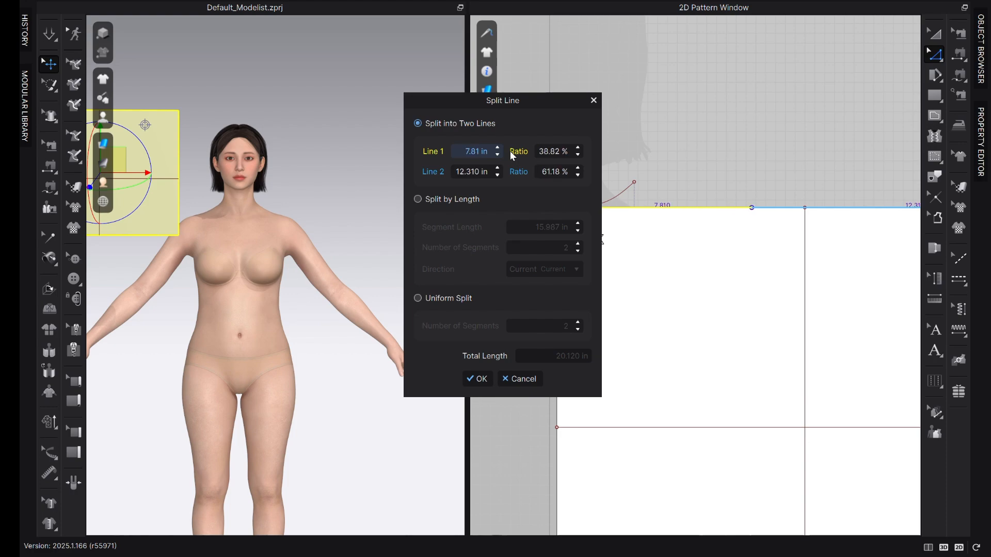
pyautogui.click(477, 379)
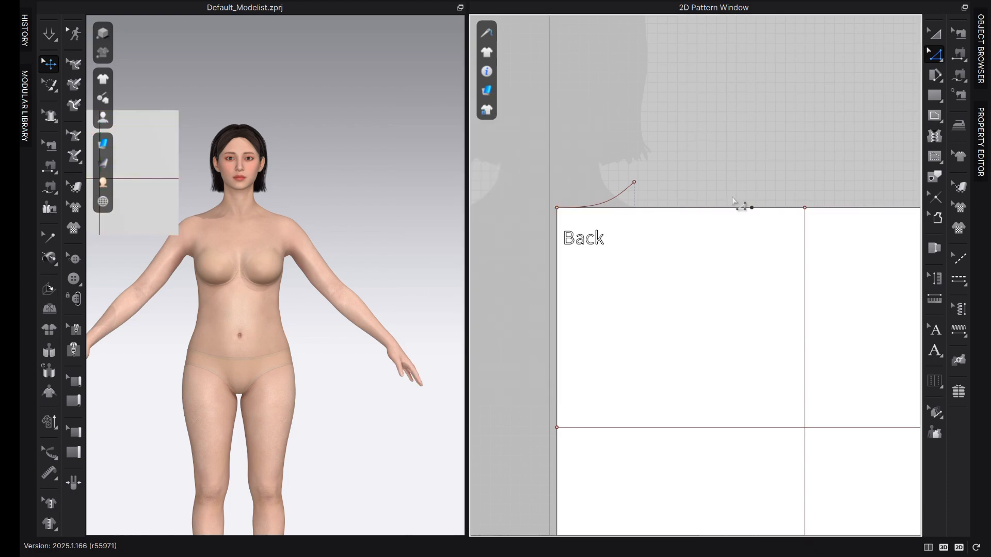
# Draw an internal line 0.375 in straight down from the shoulder-width point, continuing diagonally up to the raised back neck point
pyautogui.scroll(3, 722, 214)
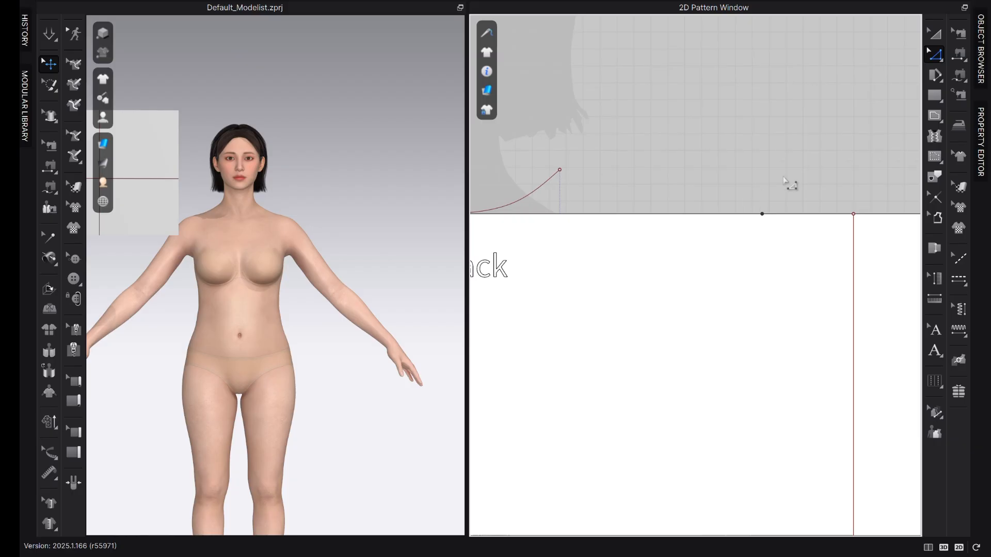
pyautogui.scroll(-1, 789, 191)
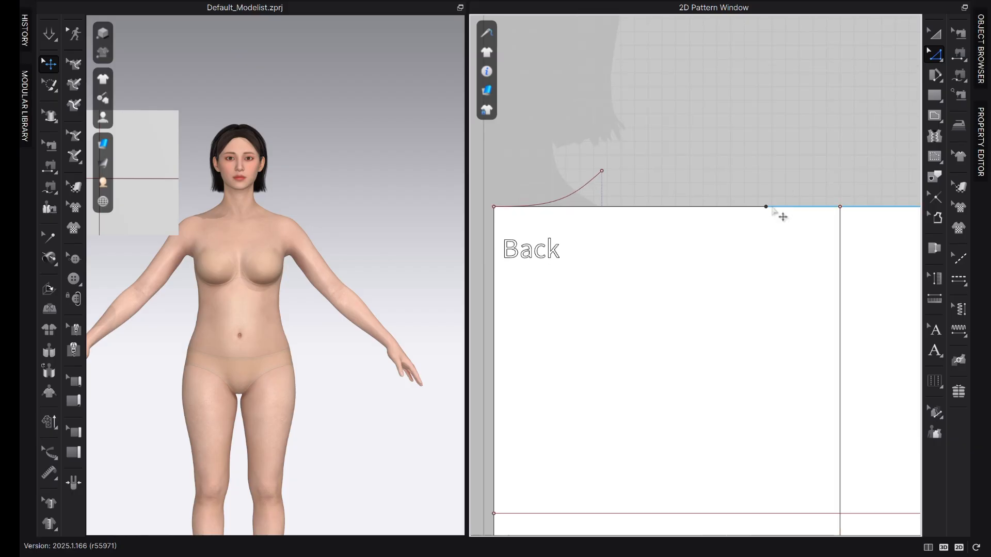
pyautogui.press('g')
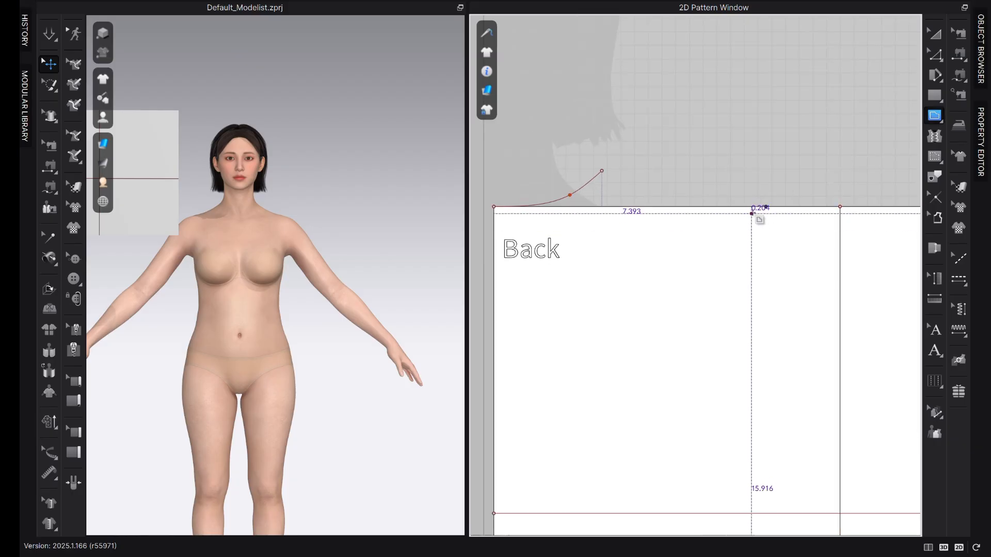
pyautogui.click(766, 207)
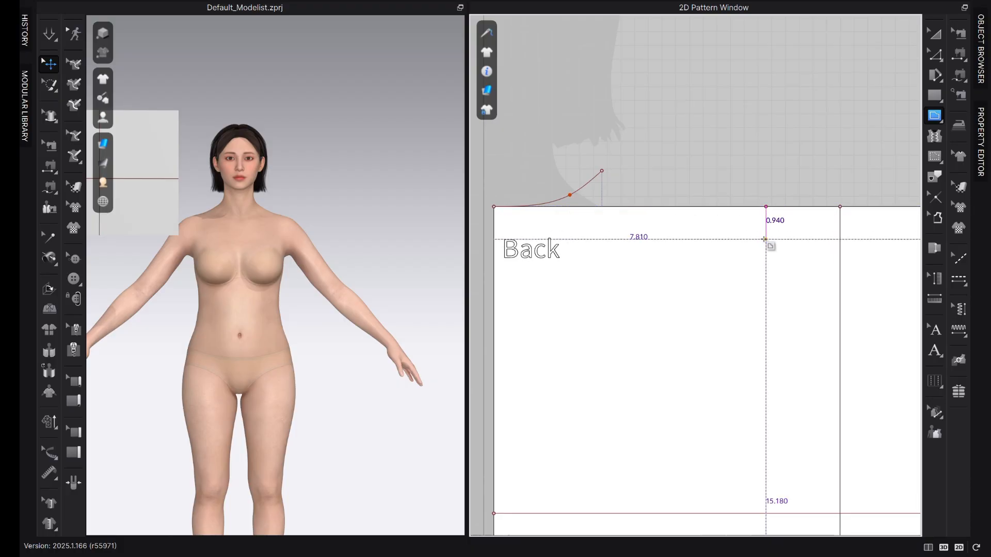
pyautogui.rightClick(766, 241)
pyautogui.write('.375')
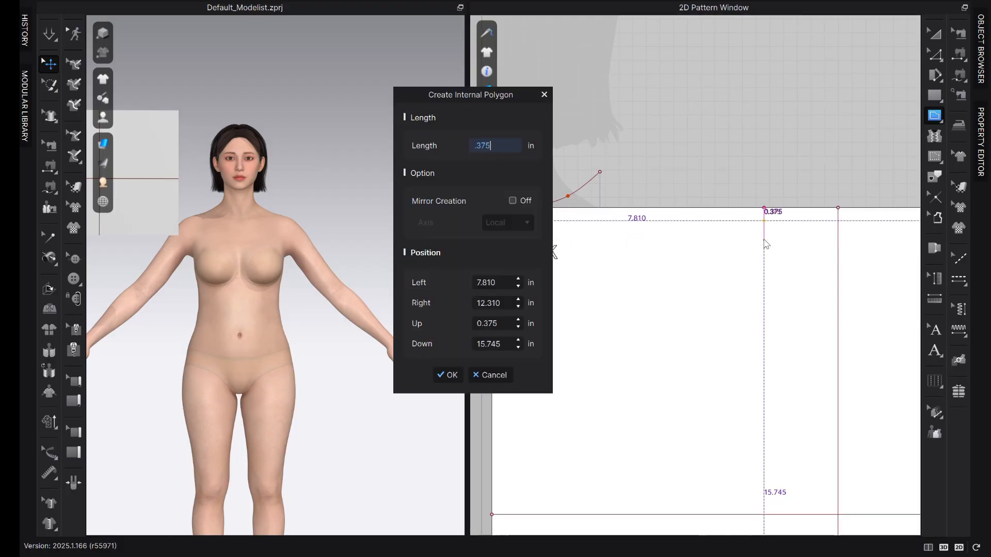
pyautogui.click(447, 375)
pyautogui.click(605, 168)
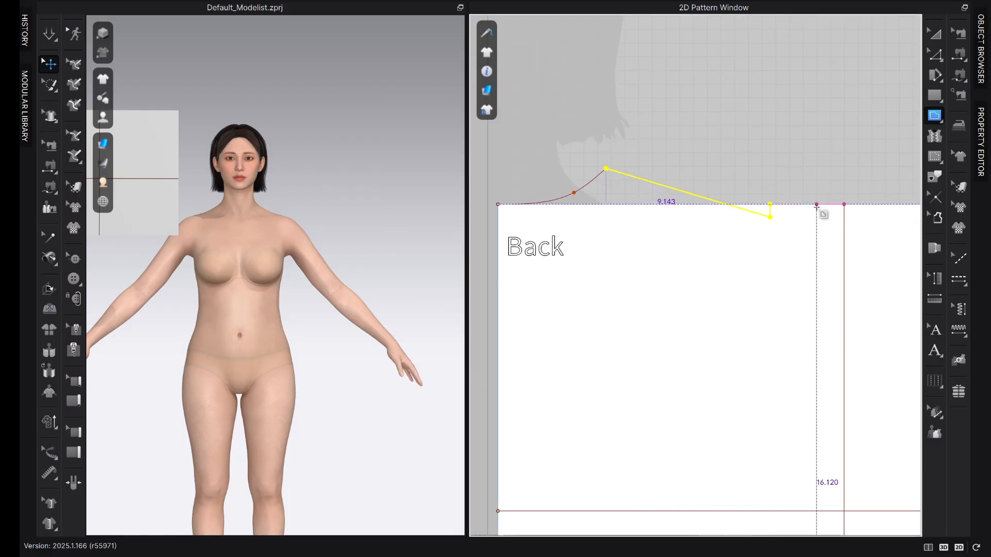
pyautogui.press('z')
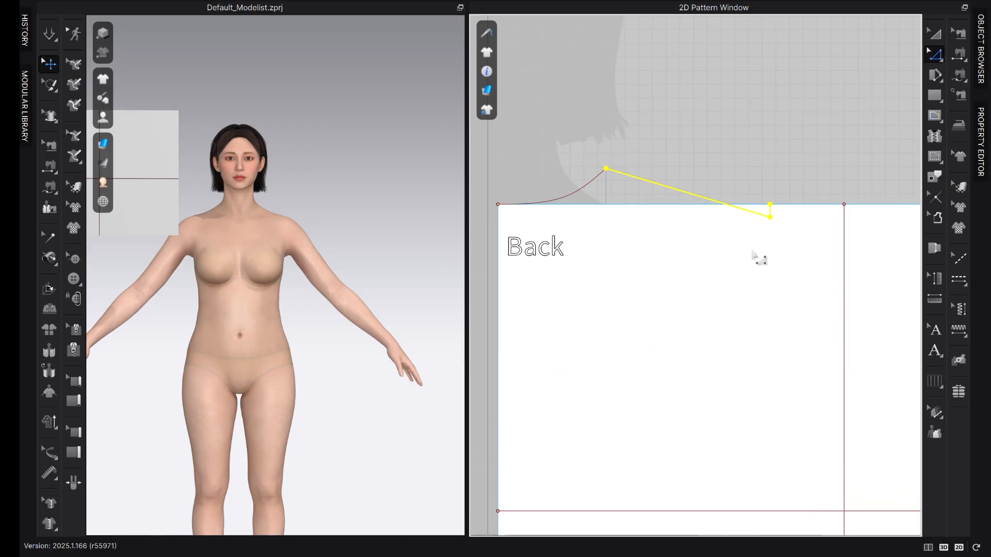
pyautogui.click(764, 216)
pyautogui.scroll(3, 767, 169)
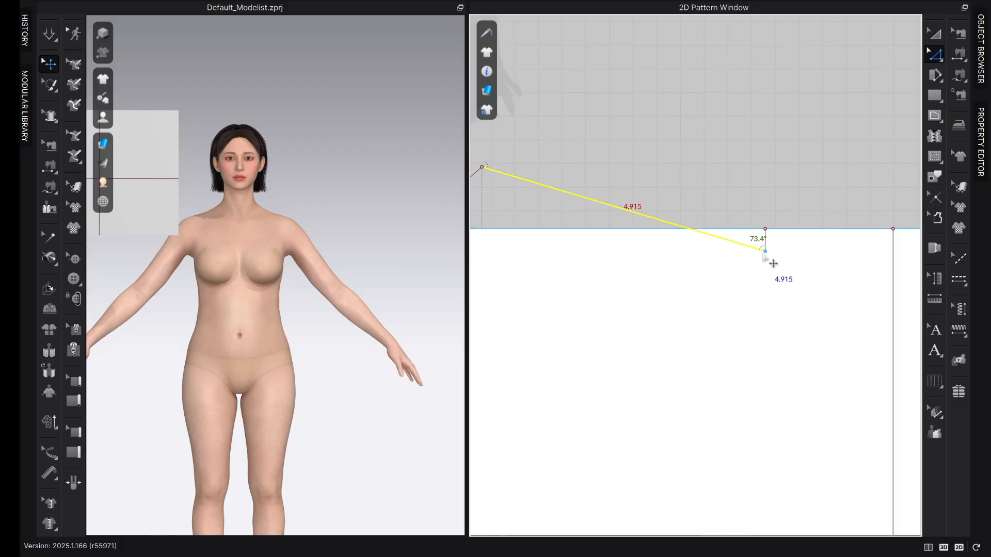
pyautogui.click(767, 244)
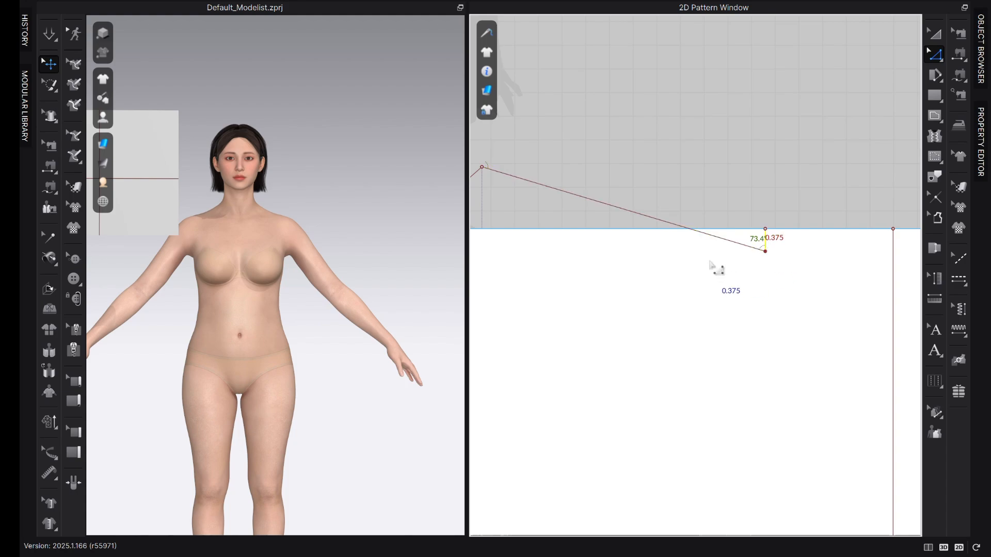
pyautogui.rightClick(767, 247)
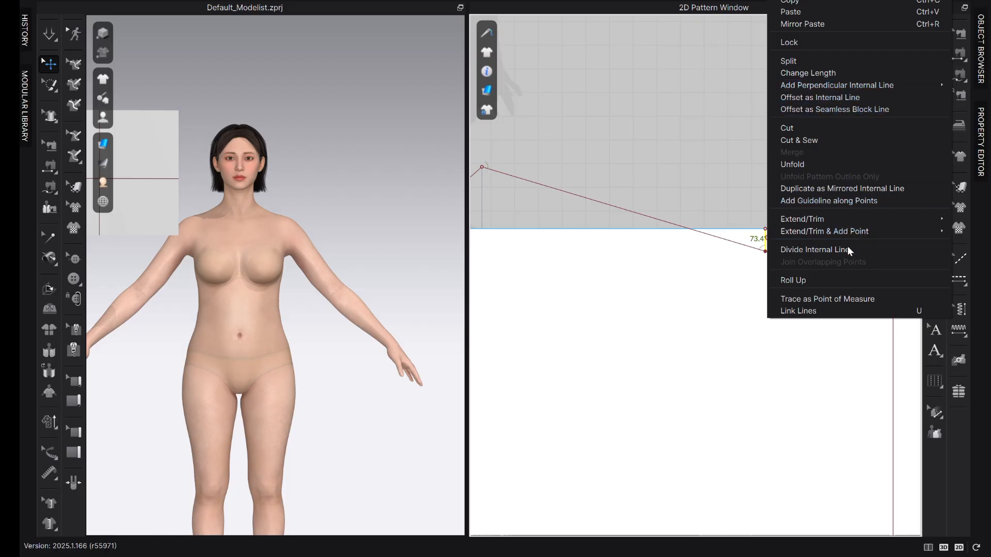
pyautogui.click(721, 310)
pyautogui.rightClick(767, 246)
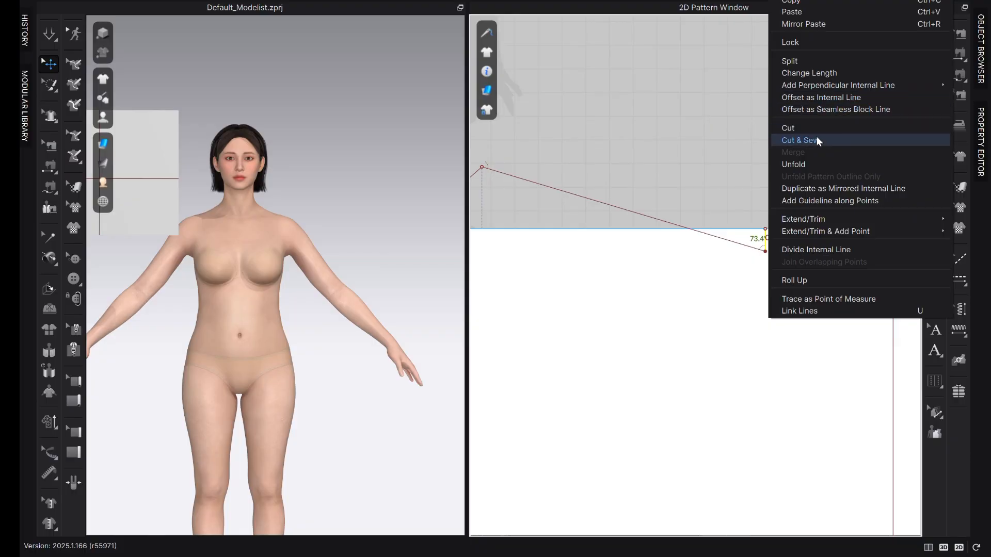
pyautogui.click(766, 252)
pyautogui.moveTo(768, 257); pyautogui.dragTo(805, 267)
pyautogui.hotkey('ctrl', 'z')
pyautogui.click(775, 267)
# Divide the 0.375 in vertical line from the diagonal shoulder line and convert it to a baseline
pyautogui.click(767, 241)
pyautogui.rightClick(767, 241)
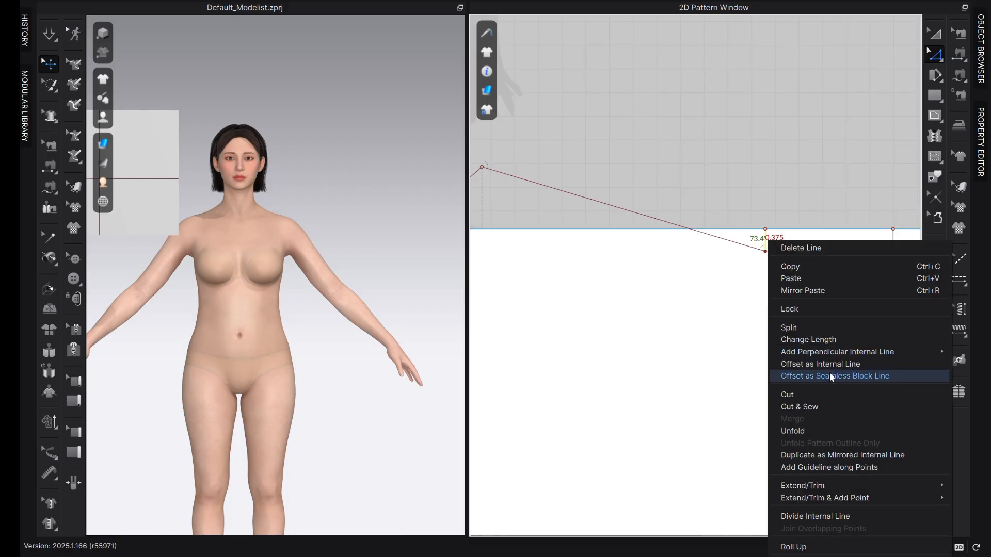
pyautogui.click(832, 516)
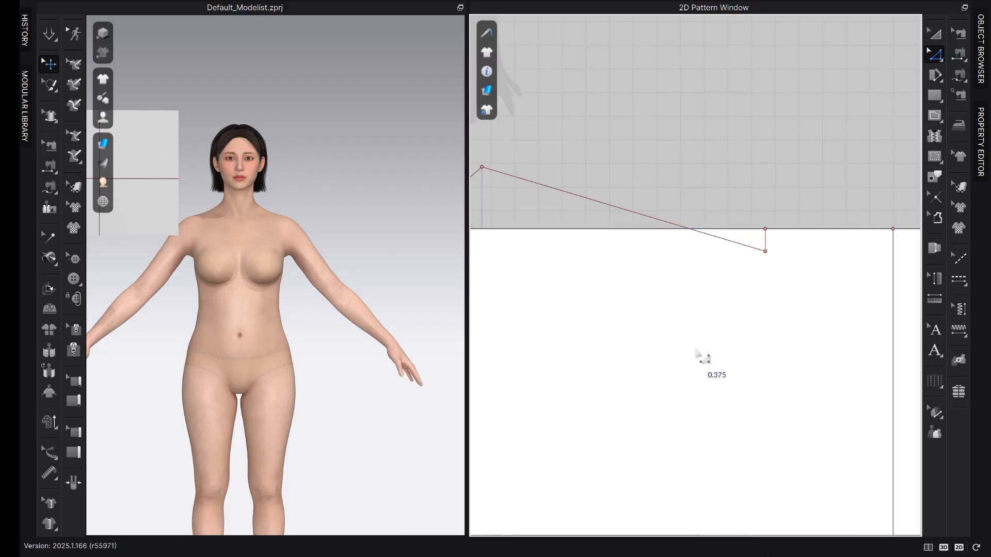
pyautogui.rightClick(766, 239)
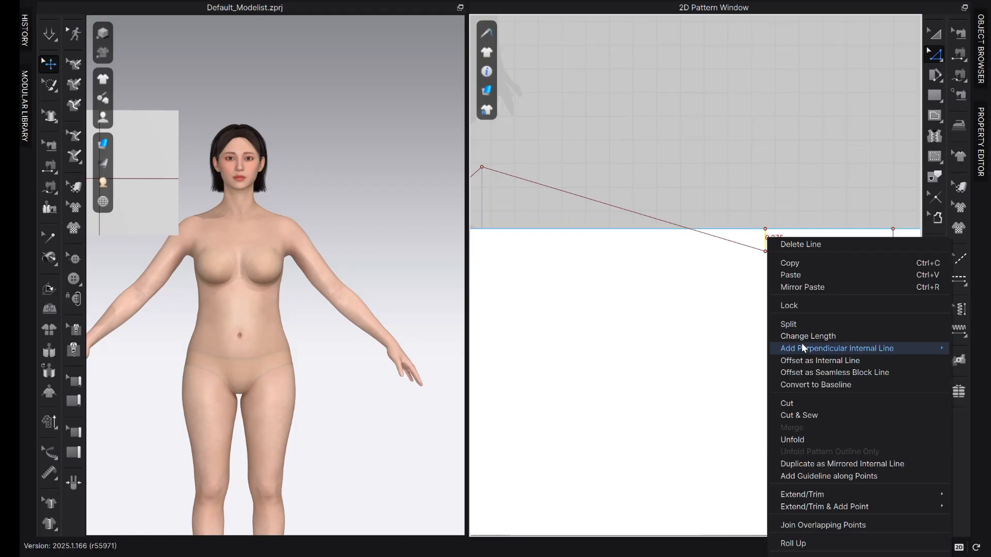
pyautogui.click(825, 385)
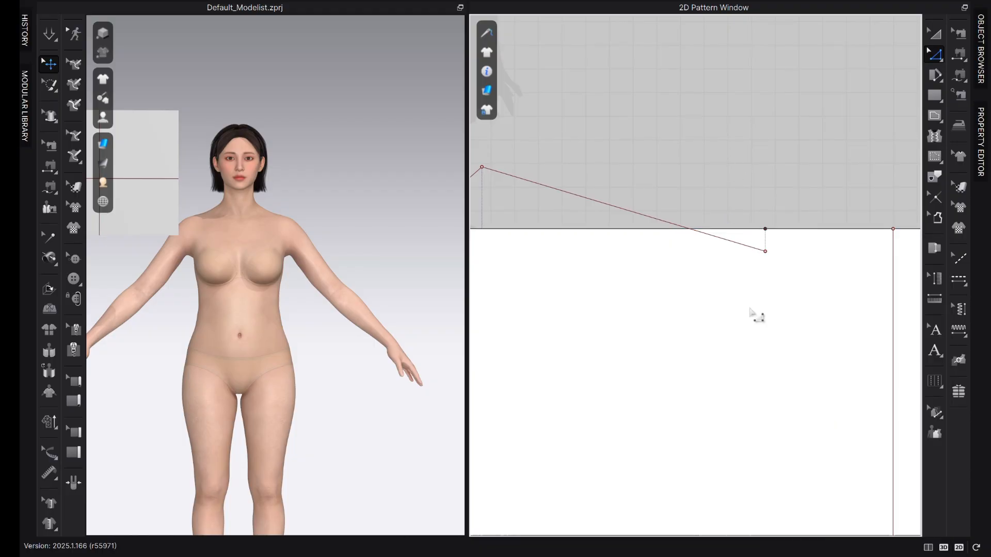
# Extend the diagonal shoulder line by 0.5 in at its outer end, keeping its slope
pyautogui.moveTo(766, 261); pyautogui.dragTo(800, 271)
pyautogui.rightClick(800, 271)
pyautogui.write('.5')
pyautogui.click(471, 344)
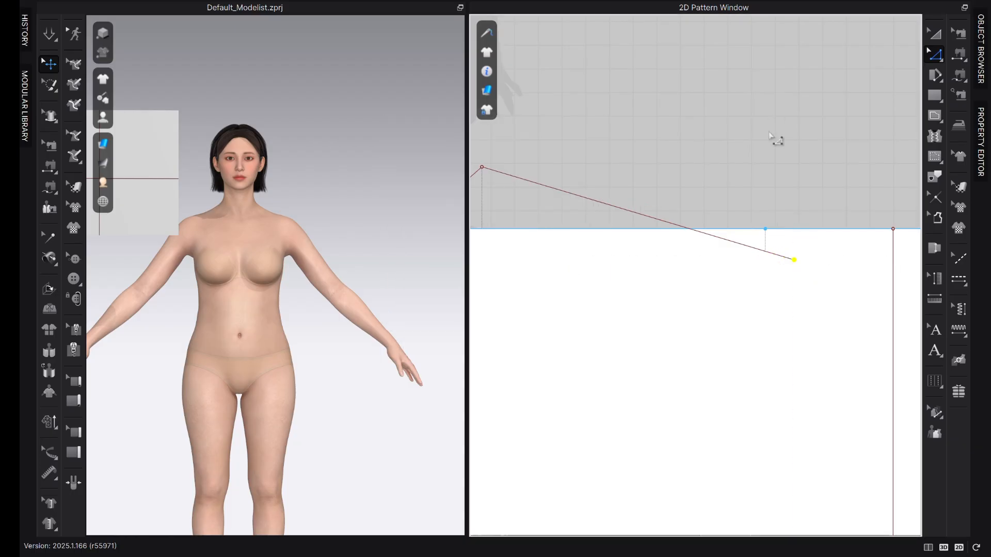
pyautogui.scroll(-3, 740, 292)
pyautogui.moveTo(741, 369); pyautogui.dragTo(728, 289, button='right')
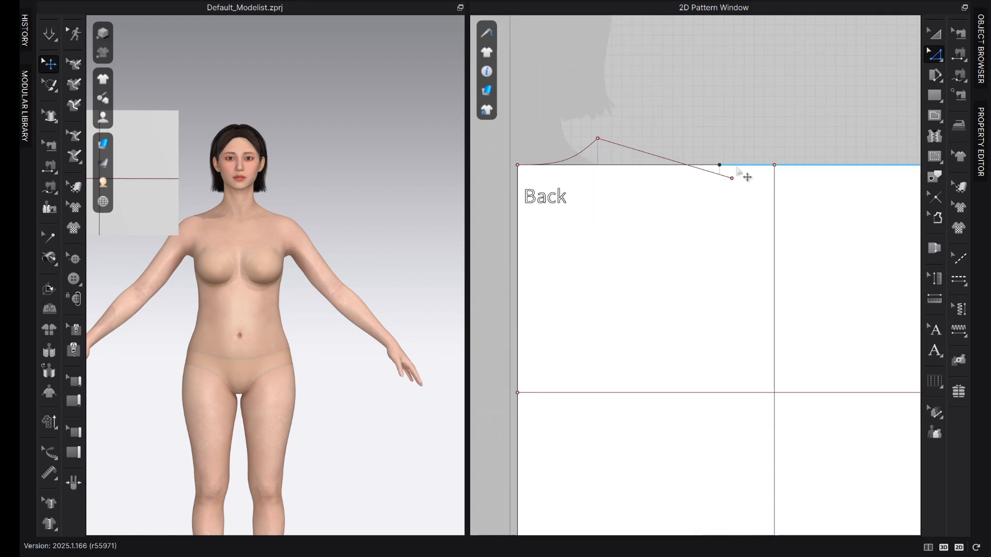
# Draw an internal line from the shoulder tip 0.5 in horizontally toward the back, continuing straight down to the horizontal bust line
pyautogui.scroll(2, 733, 184)
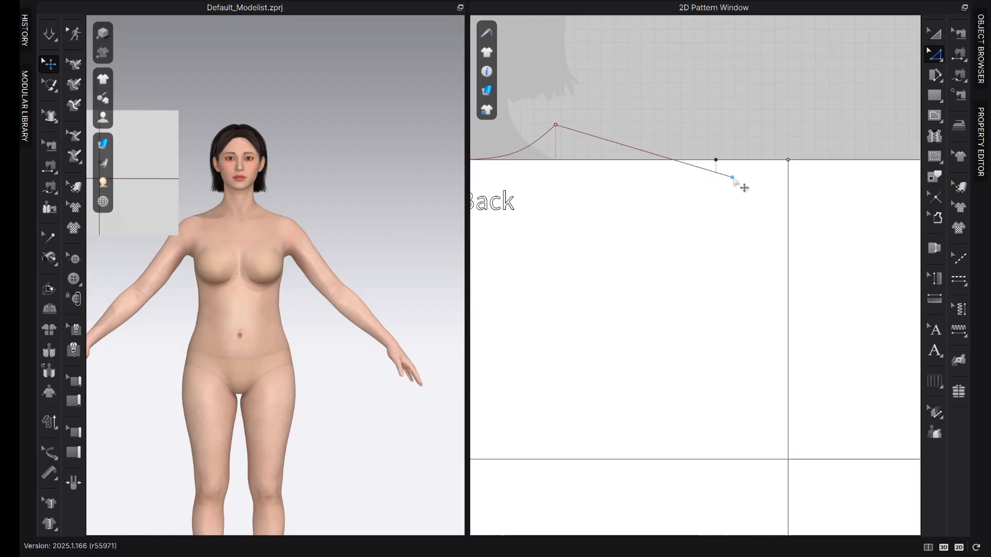
pyautogui.click(732, 178)
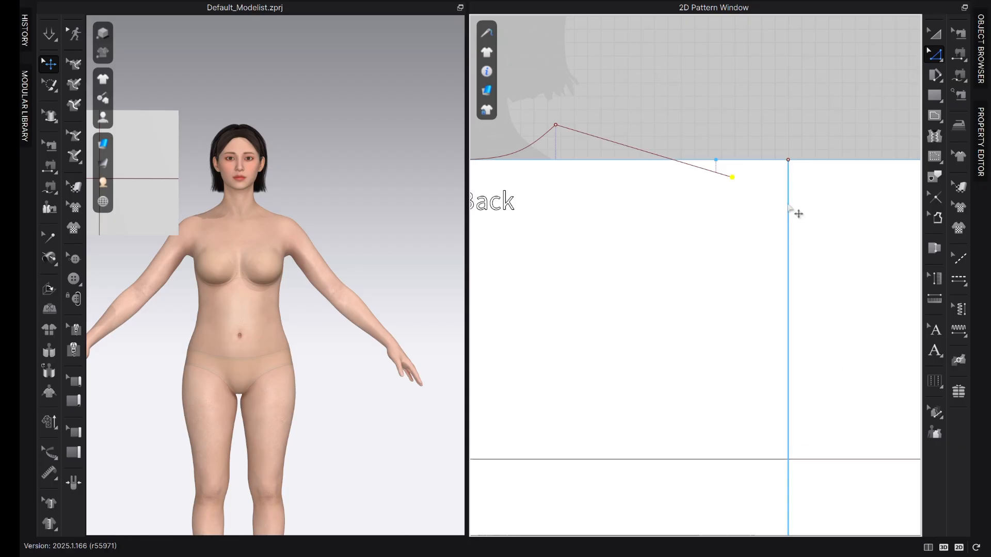
pyautogui.press('g')
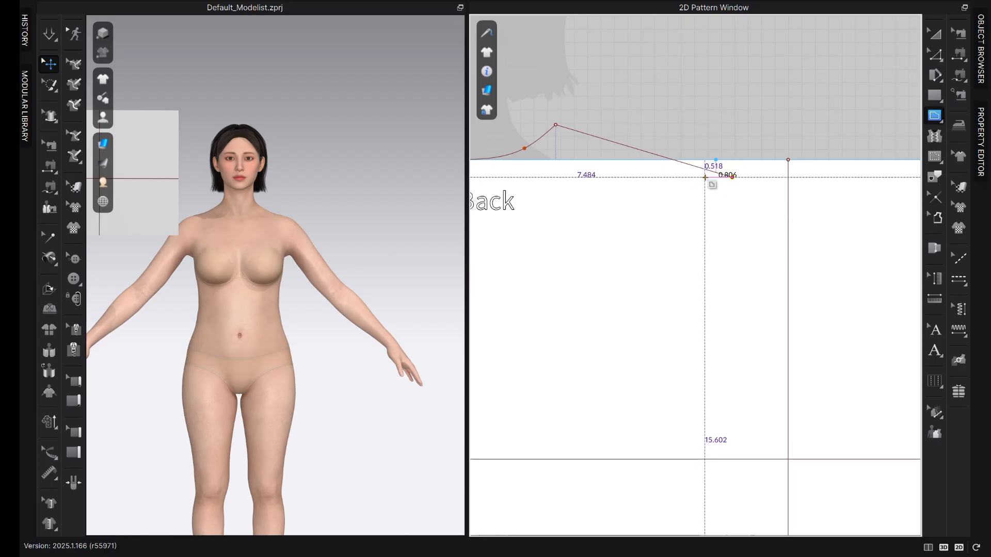
pyautogui.click(705, 178)
pyautogui.write('.5')
pyautogui.click(447, 375)
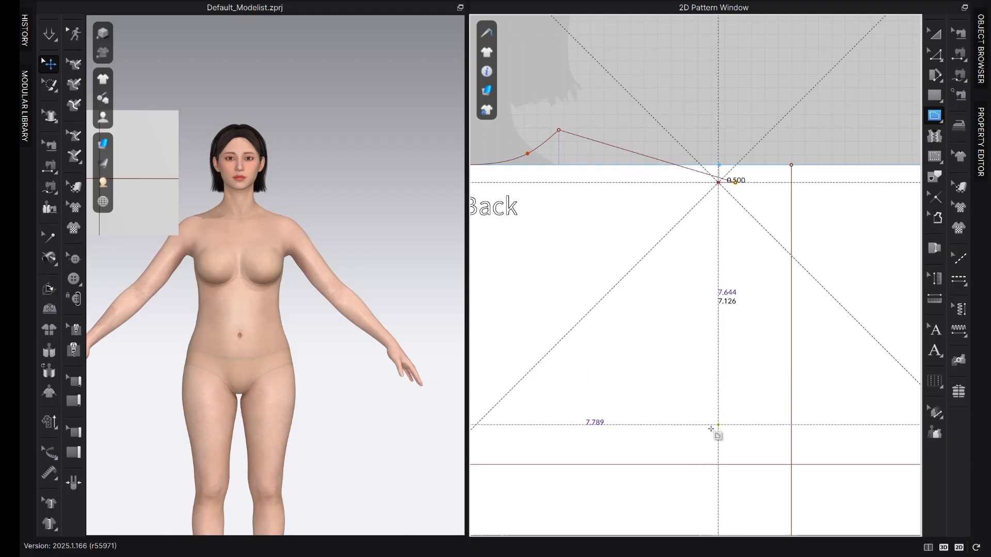
pyautogui.doubleClick(718, 464)
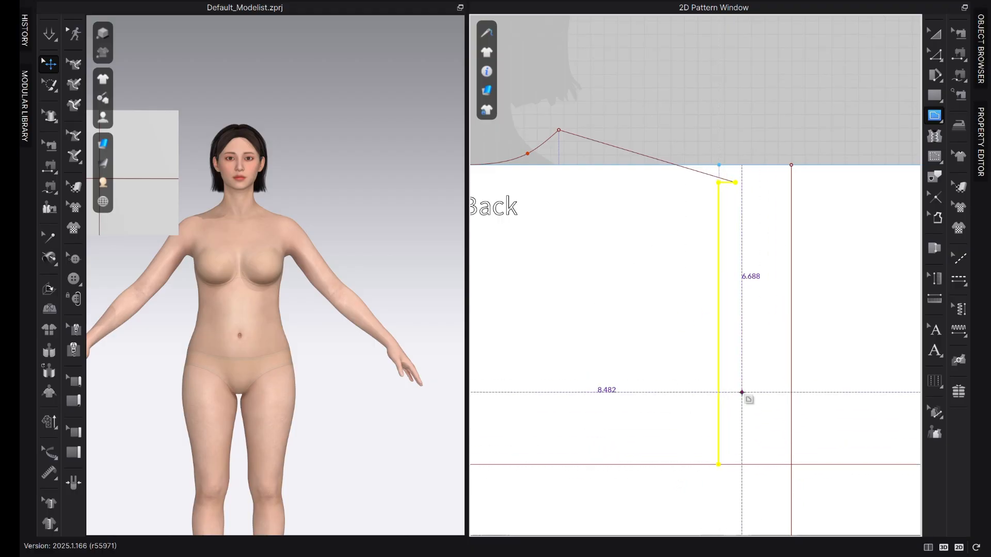
pyautogui.press('z')
pyautogui.click(766, 351)
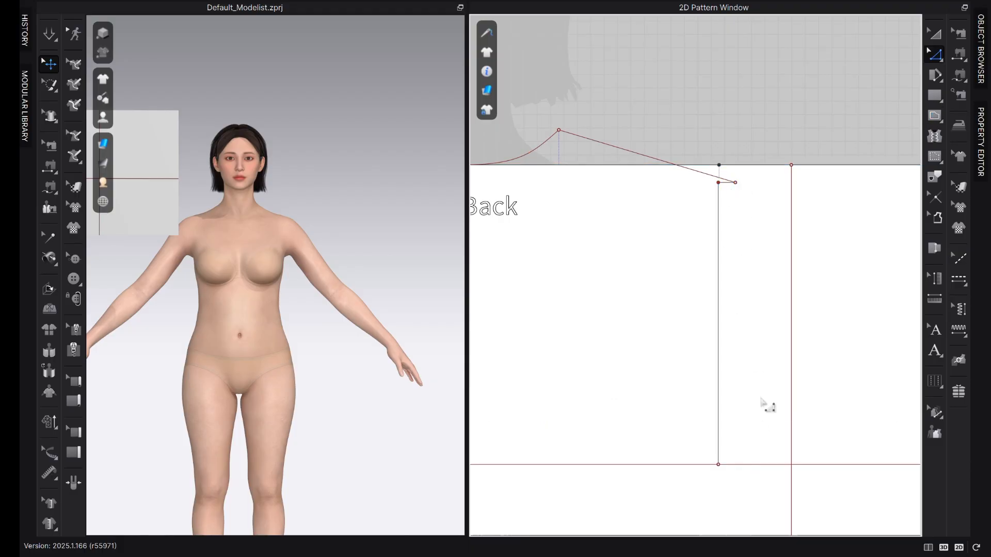
# Divide the long vertical armhole line from its short horizontal segment and split it uniformly into two segments
pyautogui.click(718, 267)
pyautogui.rightClick(718, 266)
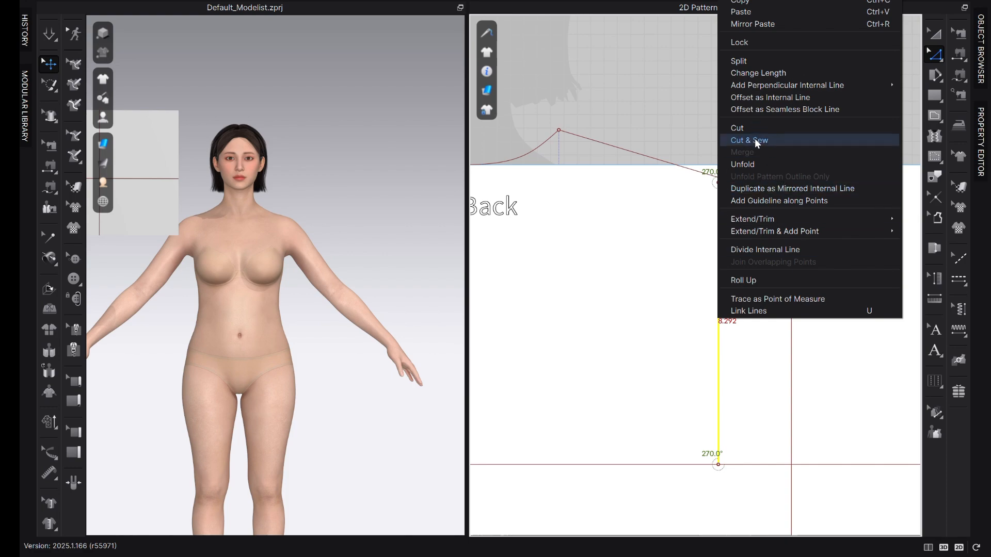
pyautogui.click(761, 251)
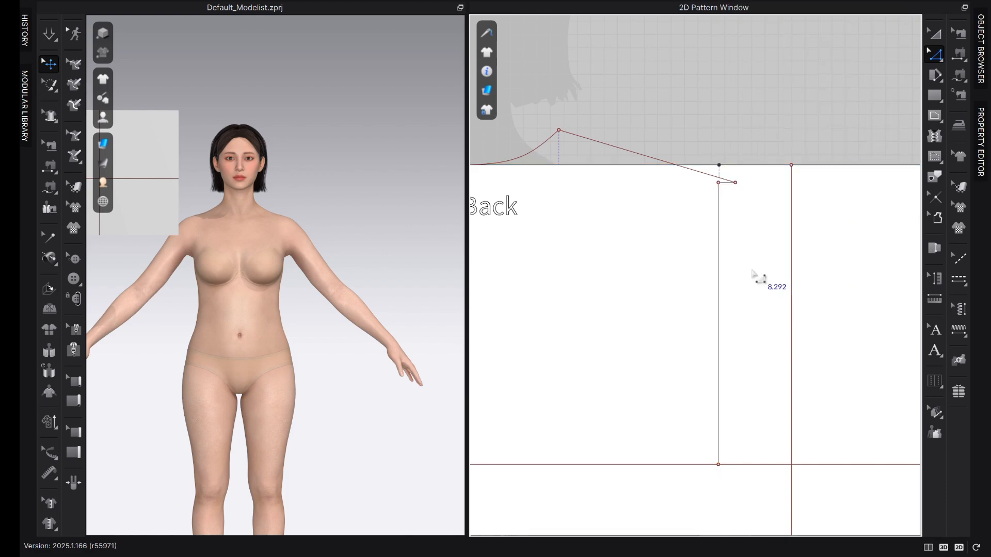
pyautogui.rightClick(718, 352)
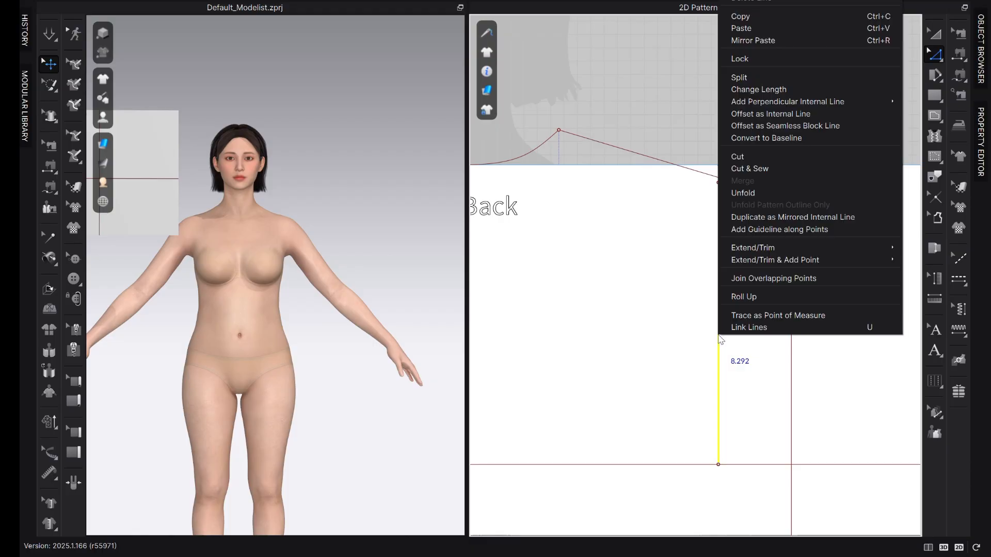
pyautogui.click(748, 77)
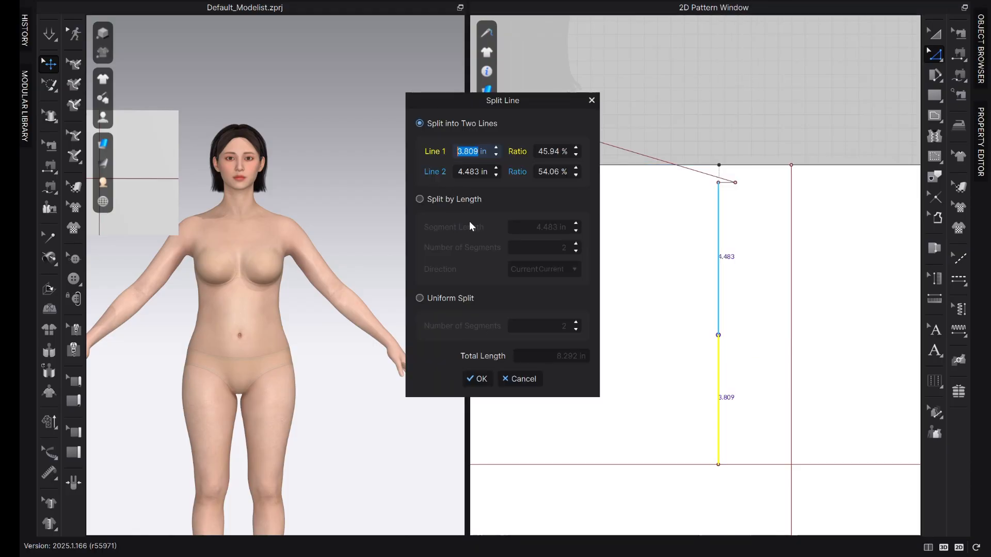
pyautogui.click(450, 298)
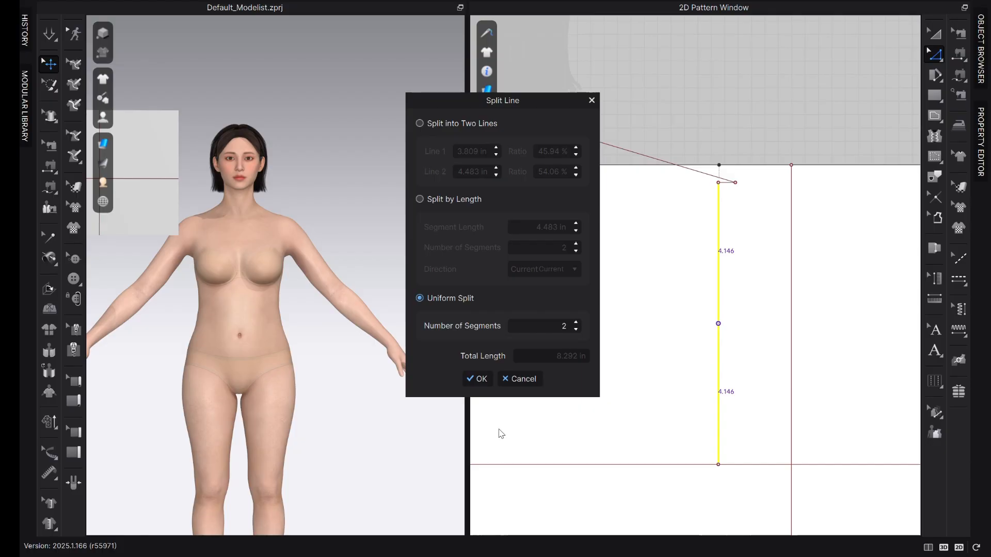
pyautogui.click(483, 383)
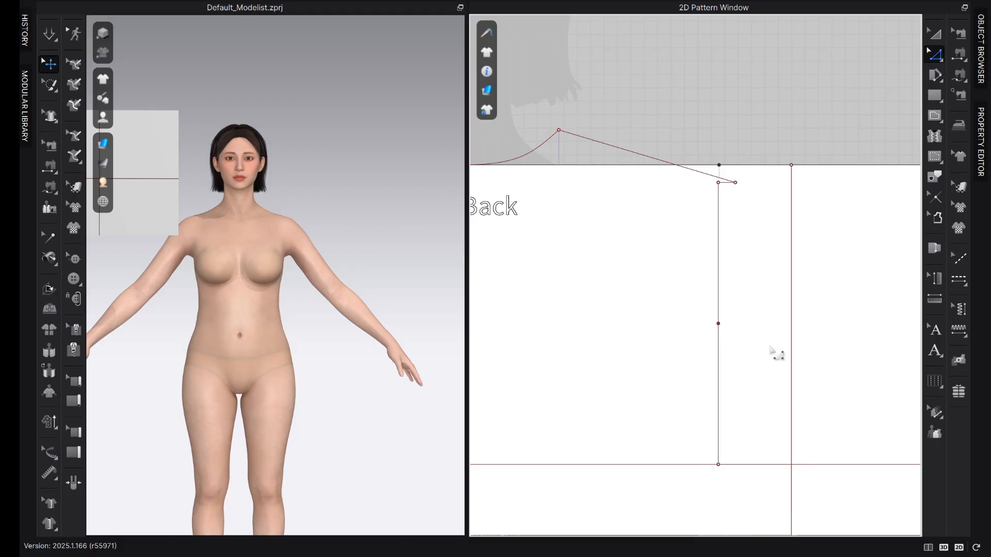
# Draw the curved back armhole from the shoulder tip through the vertical line's midpoint to the side line at the bust level
pyautogui.press('g')
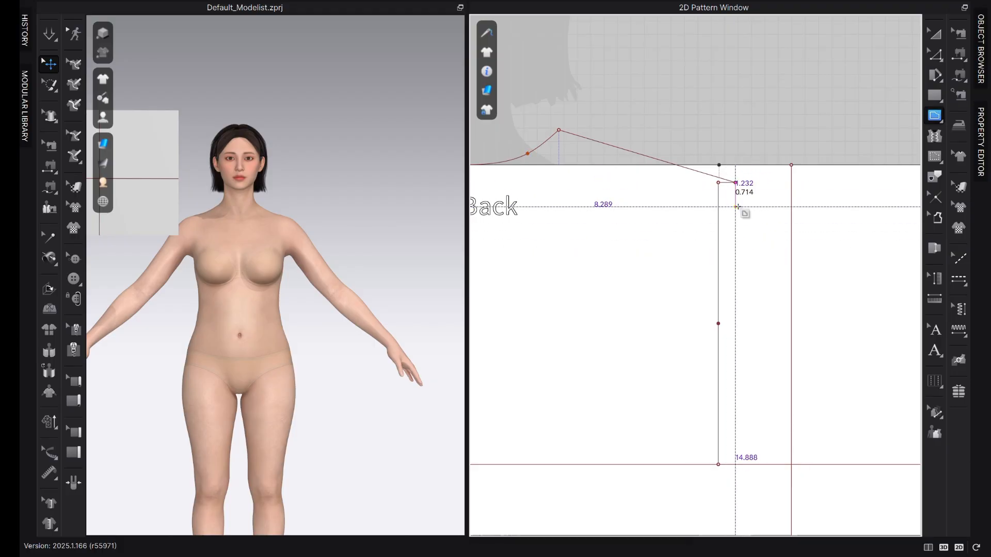
pyautogui.click(735, 190)
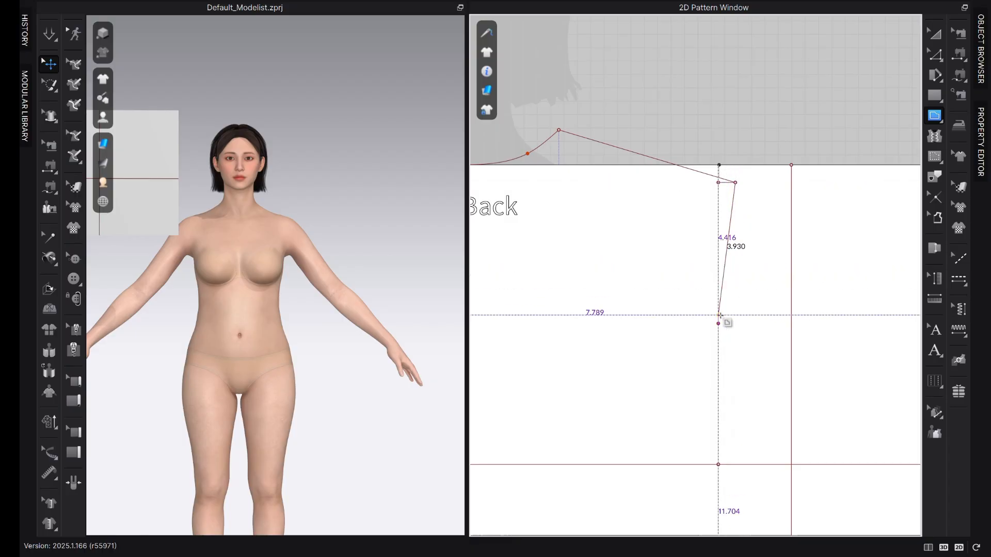
pyautogui.click(719, 324)
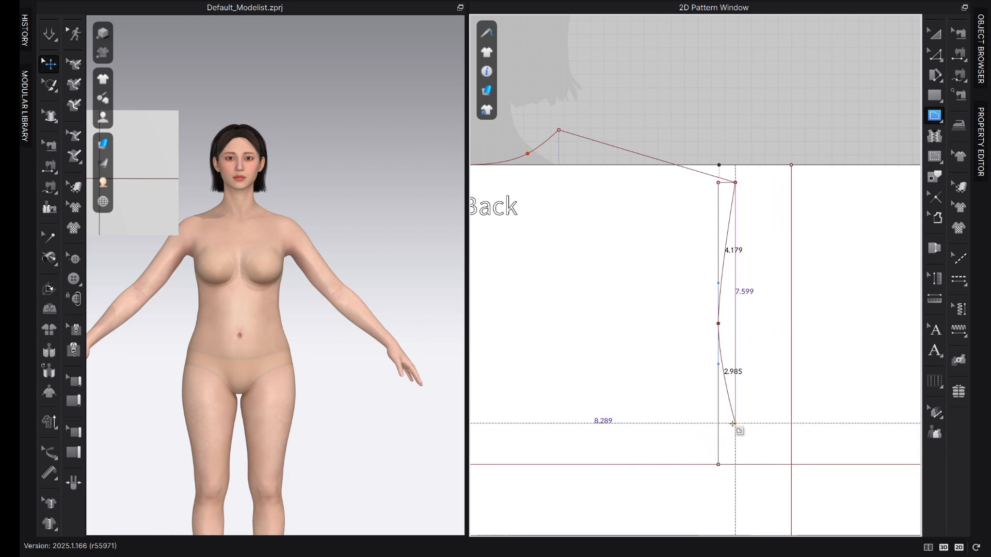
pyautogui.click(743, 431)
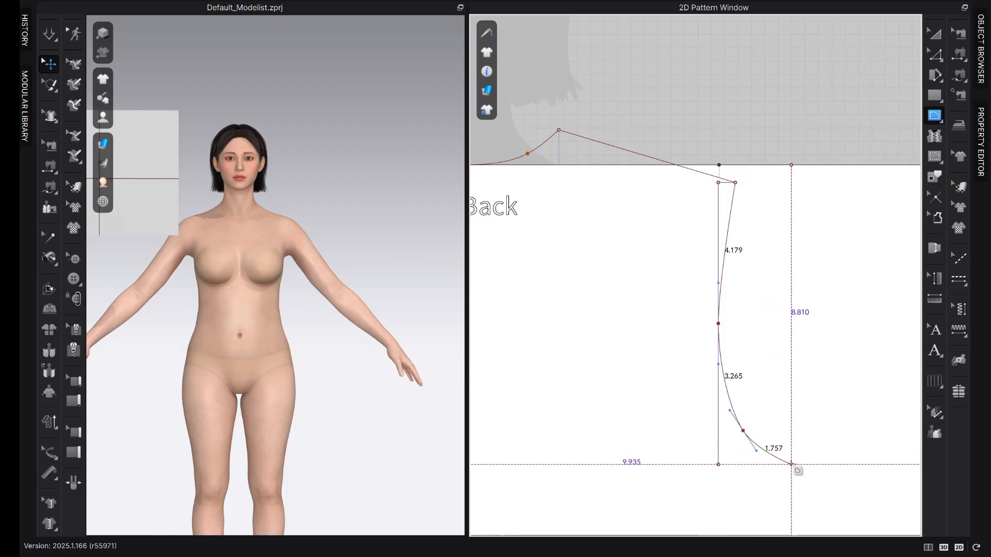
pyautogui.doubleClick(791, 465)
pyautogui.press('z')
pyautogui.click(724, 472)
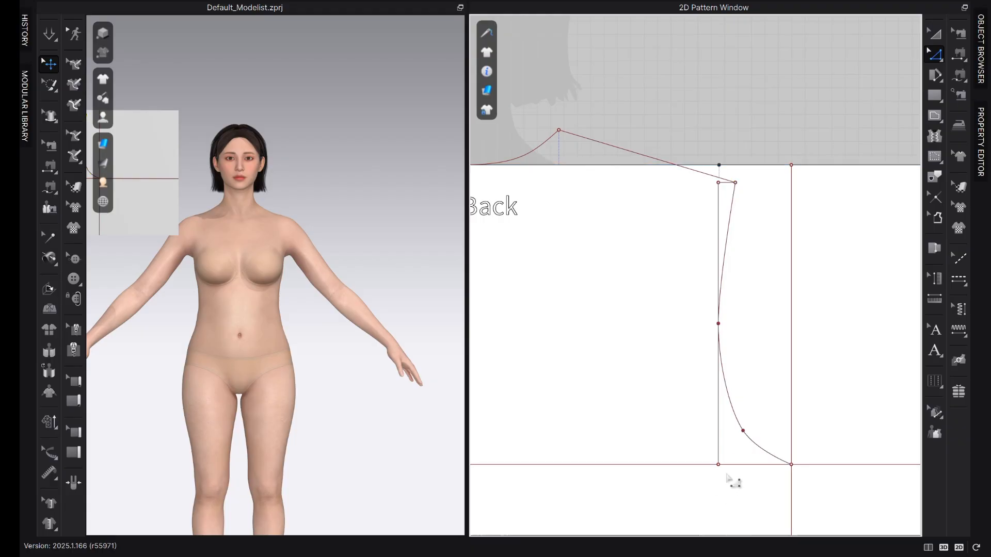
# Draw a diagonal guide about 1.04 in long from the armhole's lower corner, and move the lower armhole curve point to its end
pyautogui.press('g')
pyautogui.click(719, 465)
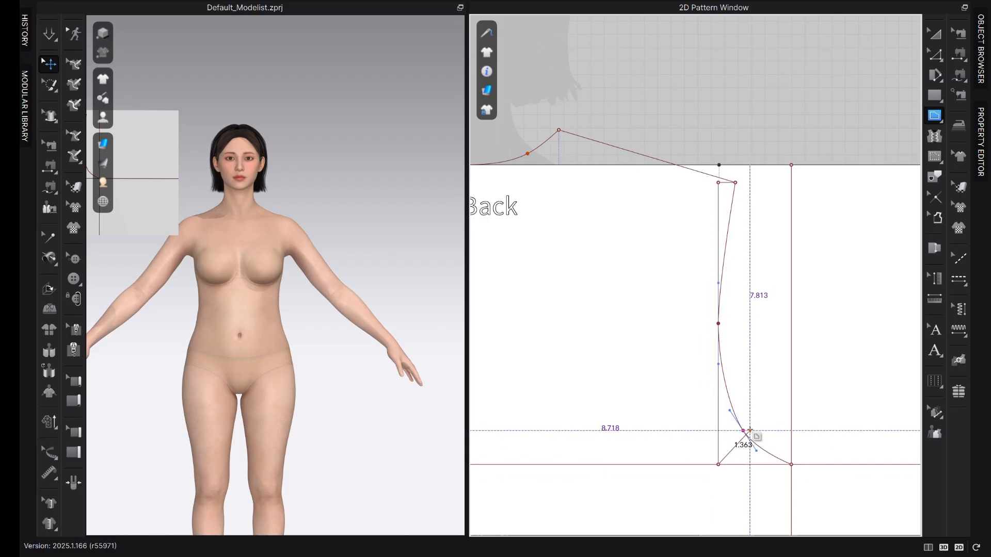
pyautogui.scroll(3, 735, 449)
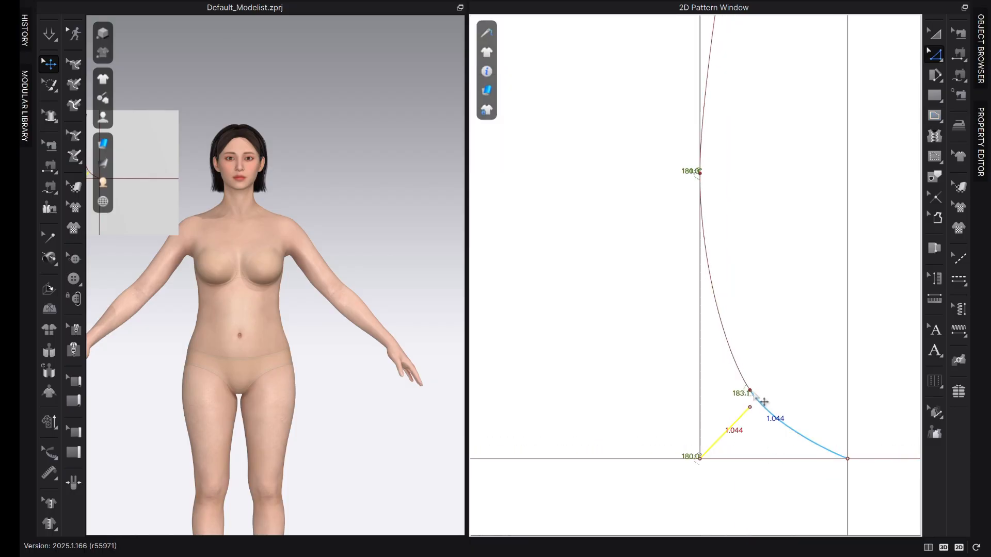
pyautogui.moveTo(760, 401); pyautogui.dragTo(762, 416)
pyautogui.scroll(-3, 659, 503)
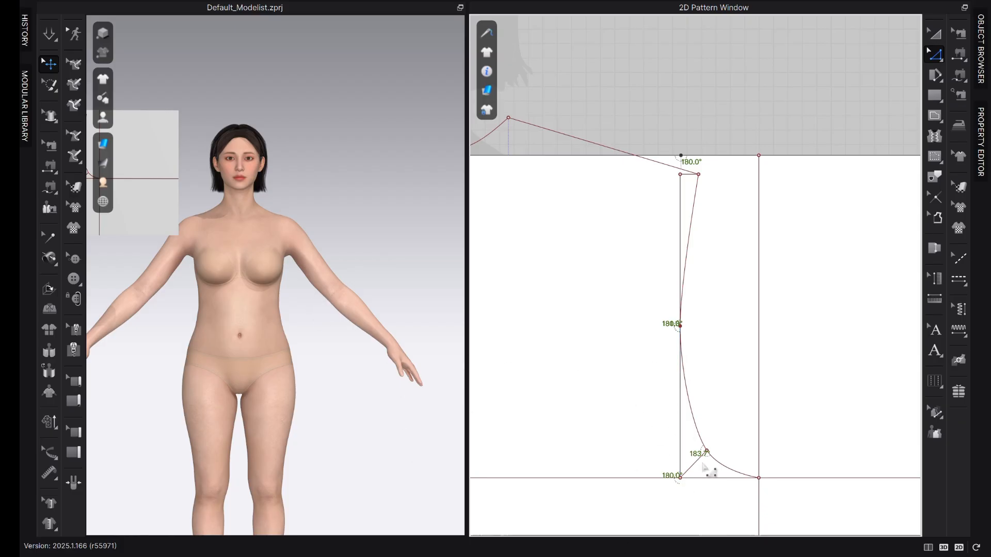
# Trace the back neckline, shoulder, armhole, side, waist and center back lines as a linked pattern, placed beside the block on the back side
pyautogui.scroll(-4, 703, 464)
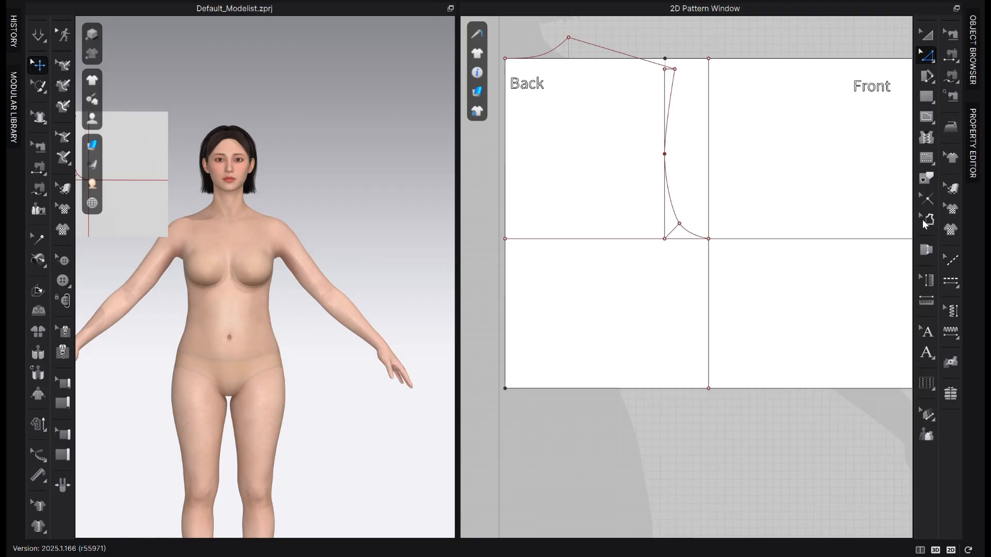
pyautogui.click(927, 179)
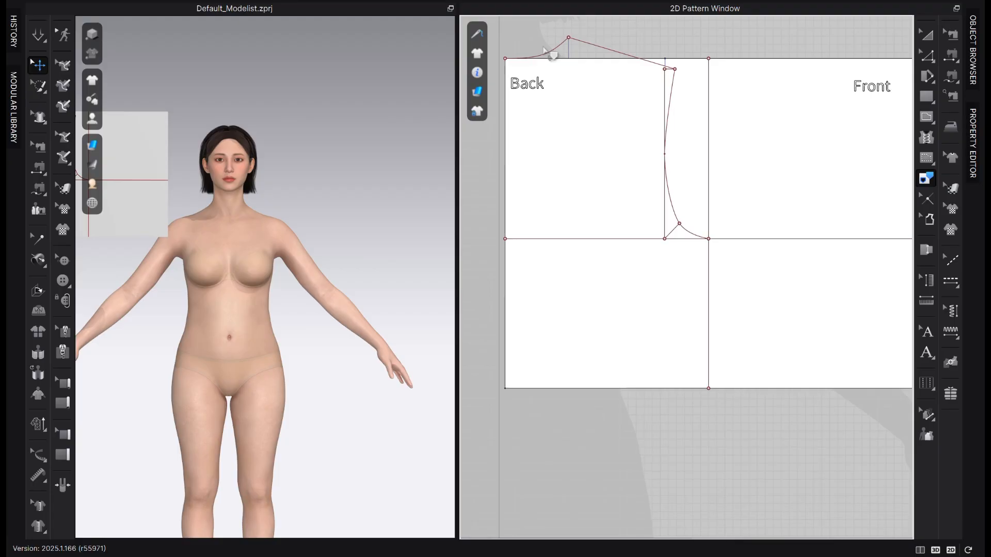
pyautogui.click(554, 51)
pyautogui.keyDown('shift'); pyautogui.click(614, 51); pyautogui.keyUp('shift')
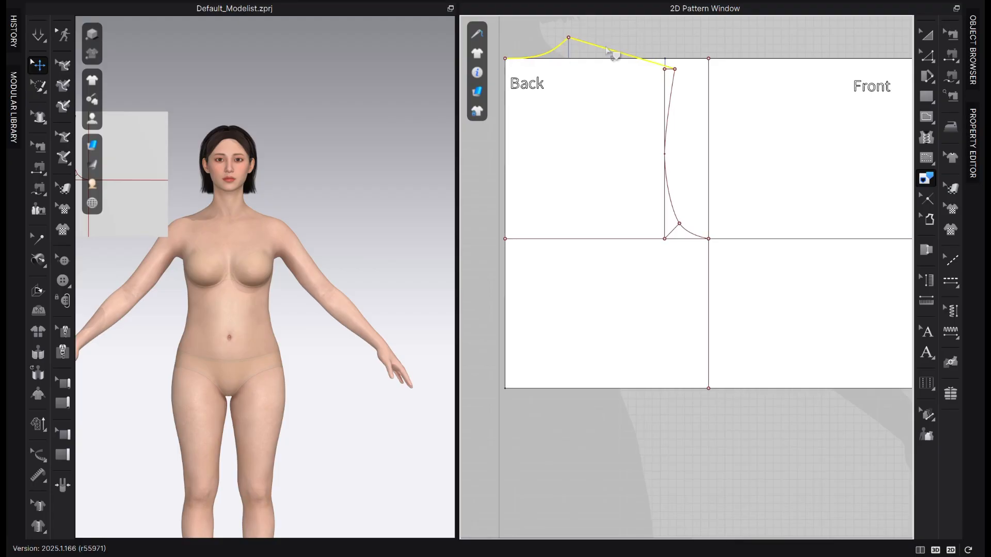
pyautogui.keyDown('shift'); pyautogui.click(671, 95); pyautogui.keyUp('shift')
pyautogui.keyDown('shift'); pyautogui.click(703, 238); pyautogui.keyUp('shift')
pyautogui.keyDown('shift'); pyautogui.click(711, 287); pyautogui.keyUp('shift')
pyautogui.keyDown('shift'); pyautogui.click(639, 390); pyautogui.keyUp('shift')
pyautogui.keyDown('shift'); pyautogui.click(505, 304); pyautogui.keyUp('shift')
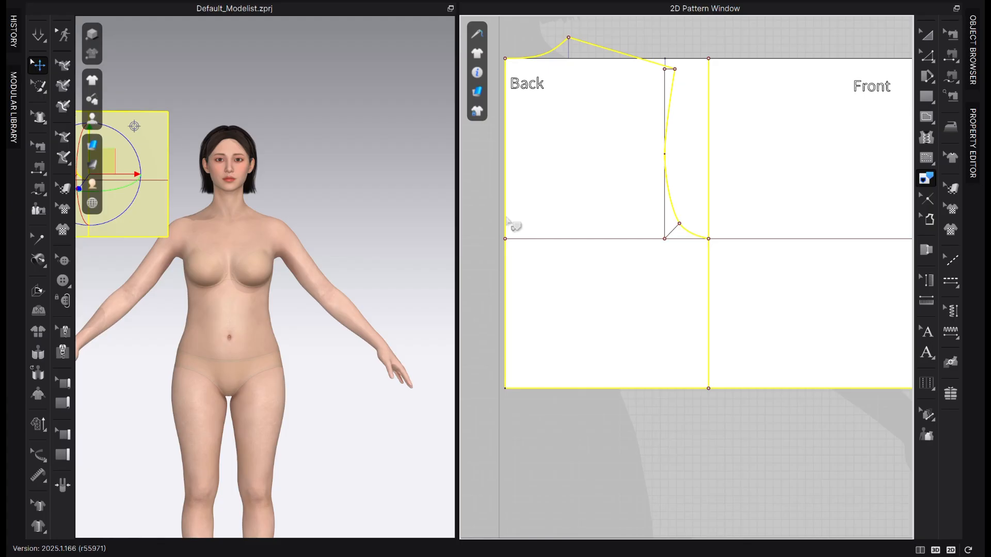
pyautogui.rightClick(506, 218)
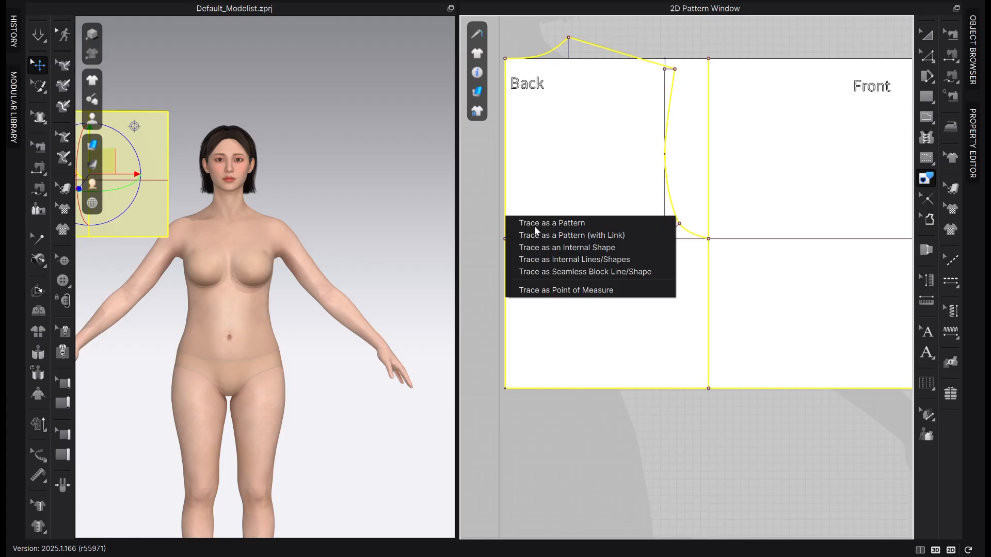
pyautogui.click(583, 236)
pyautogui.scroll(-3, 692, 335)
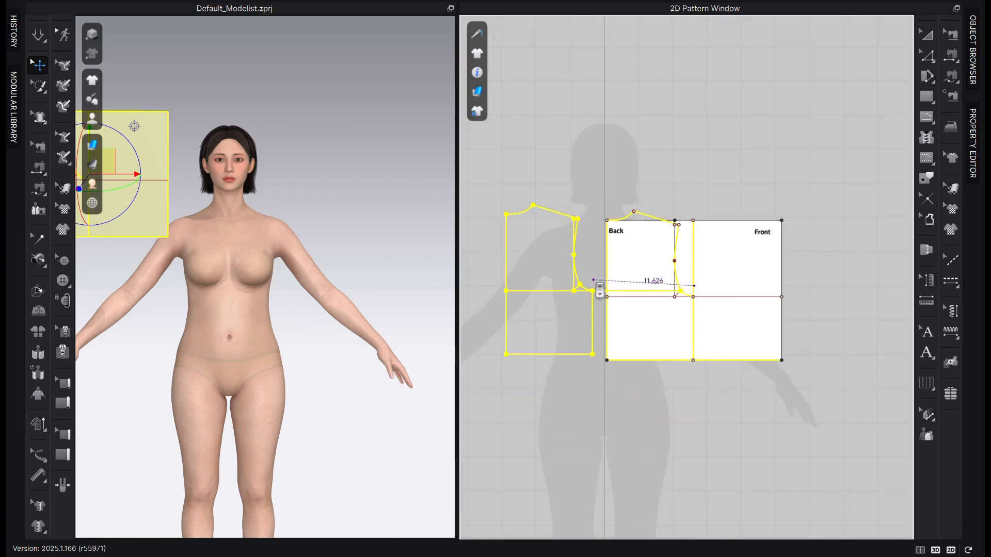
pyautogui.click(599, 290)
pyautogui.scroll(3, 547, 314)
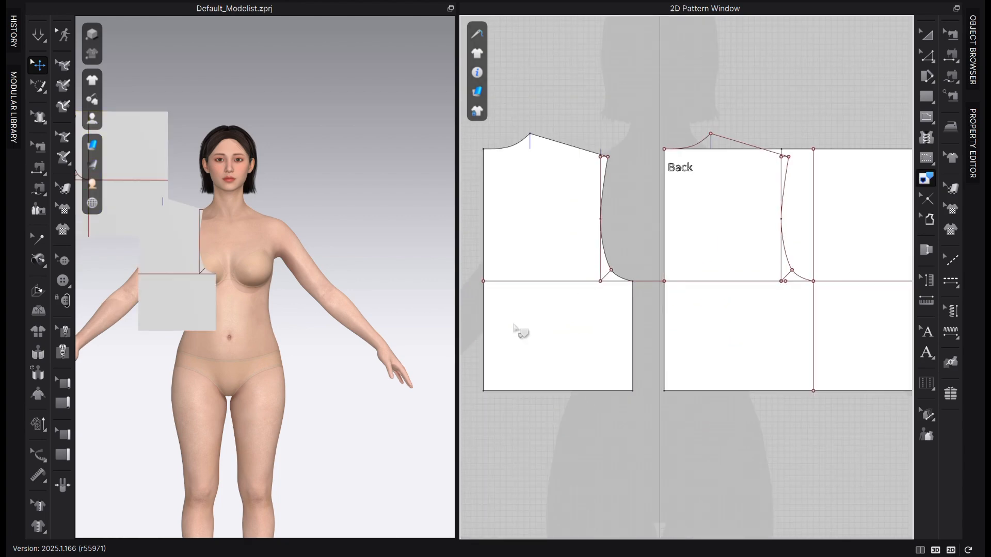
pyautogui.scroll(1, 640, 225)
pyautogui.press('z')
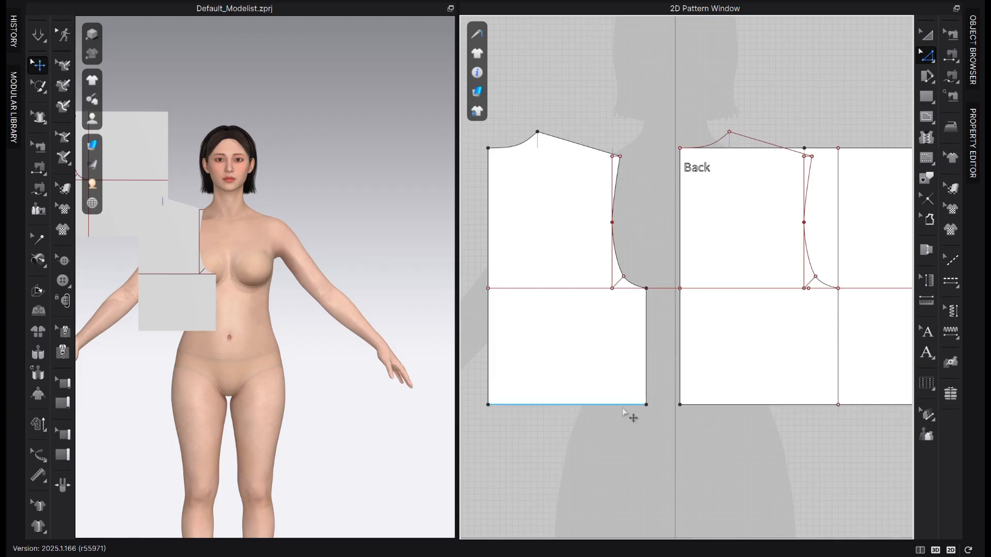
# Check the final waist dart amount in the measurements and calculations table
pyautogui.scroll(-2, 619, 374)
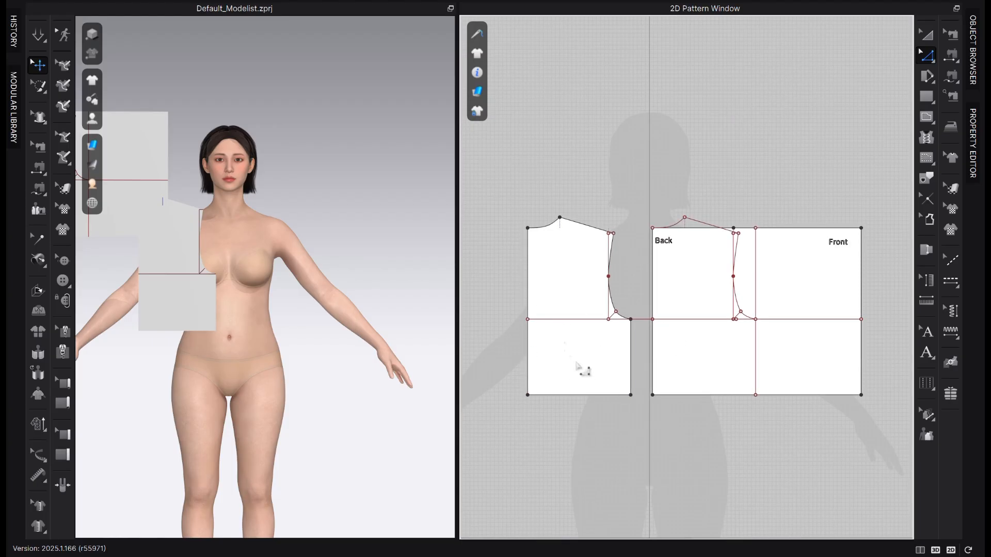
pyautogui.scroll(-3, 568, 389)
pyautogui.scroll(-1, 786, 366)
pyautogui.moveTo(779, 390); pyautogui.dragTo(517, 354, button='middle')
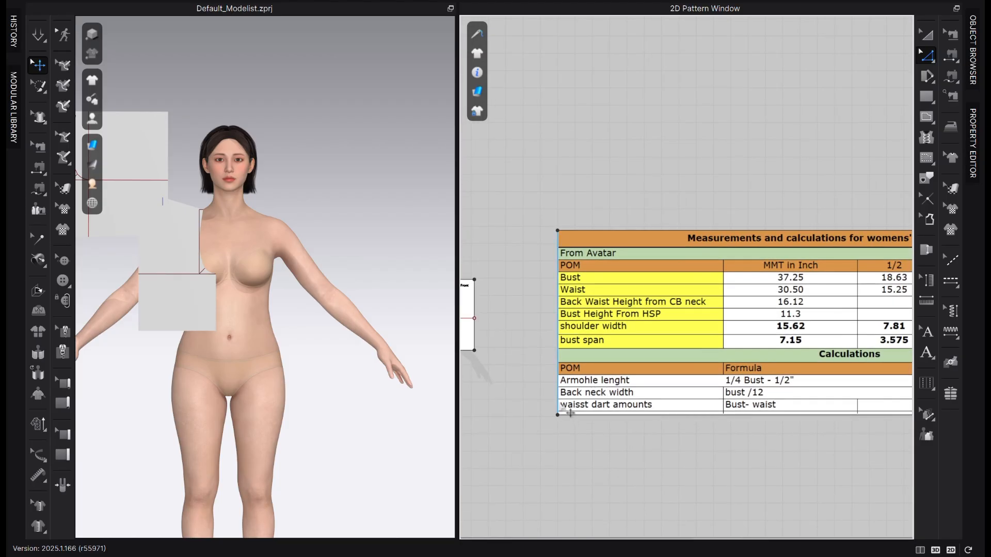
pyautogui.moveTo(685, 438); pyautogui.dragTo(442, 416, button='middle')
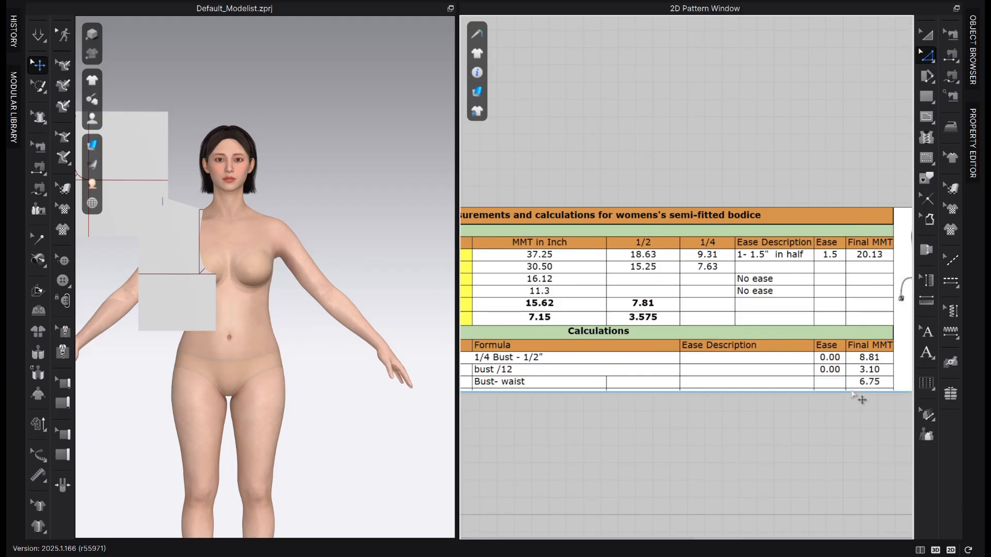
pyautogui.scroll(-1, 859, 402)
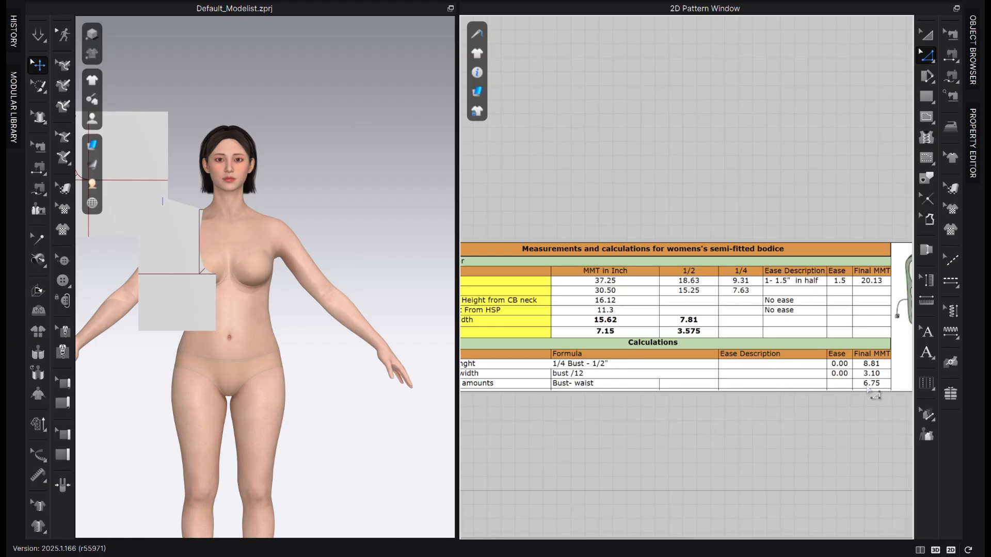
# Switch to Calculator and divide the waist dart amount of 6.75 by 2, then return to the pattern pieces
pyautogui.click(560, 555)
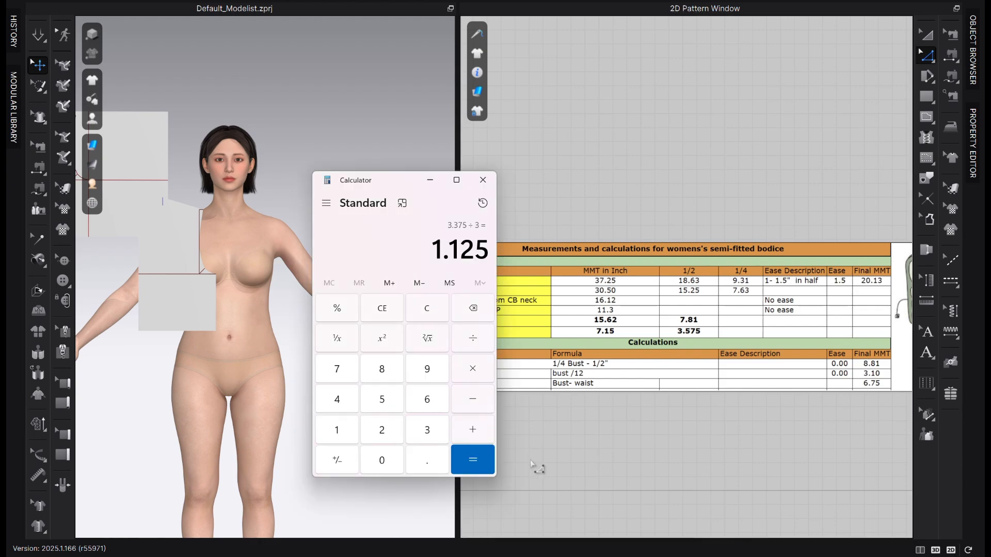
pyautogui.click(427, 309)
pyautogui.write('6.75 ÷ 2')
pyautogui.press('Return')
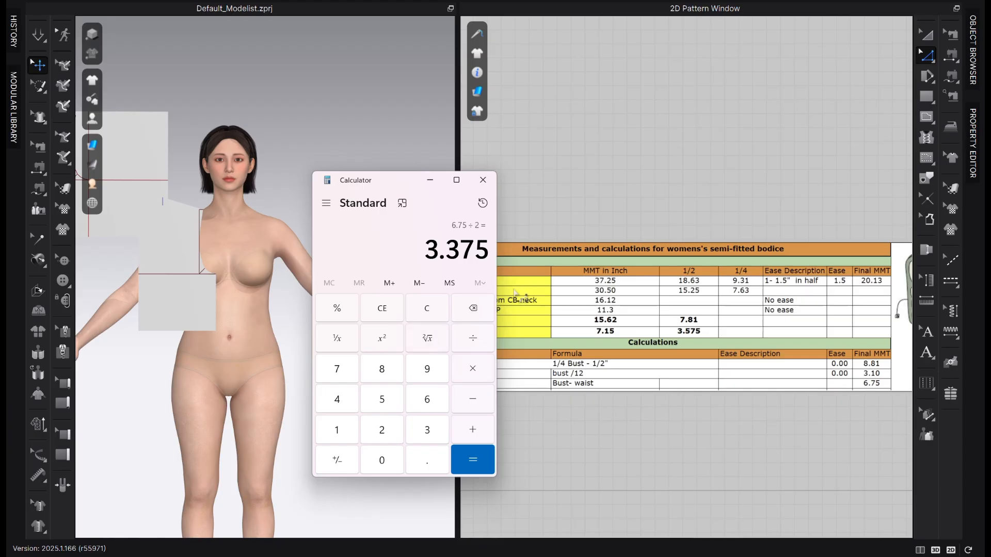
pyautogui.scroll(-2, 638, 244)
pyautogui.moveTo(644, 250); pyautogui.dragTo(884, 288, button='middle')
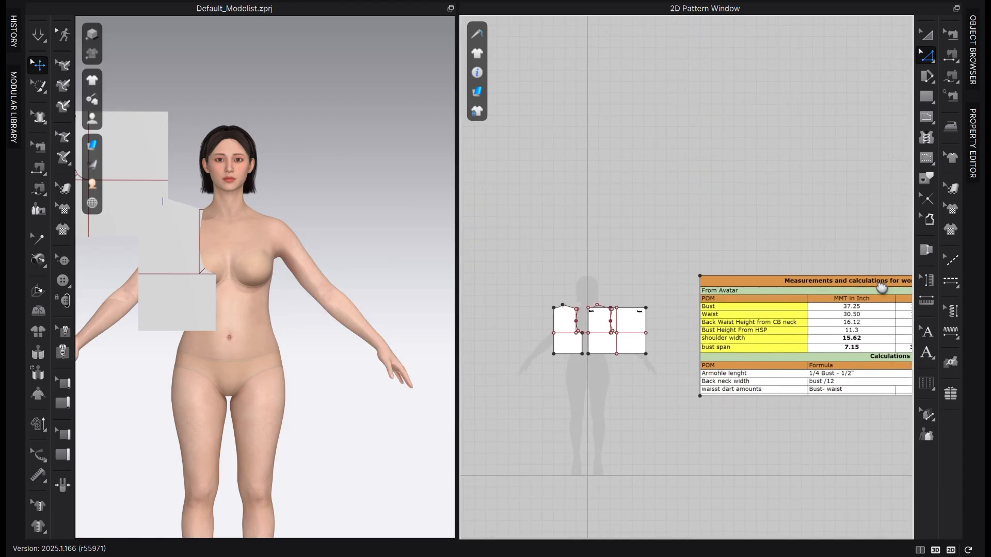
# Divide the half dart amount of 3.375 by 3 in Calculator, then close it and return to the pattern pieces
pyautogui.scroll(5, 619, 363)
pyautogui.scroll(3, 547, 367)
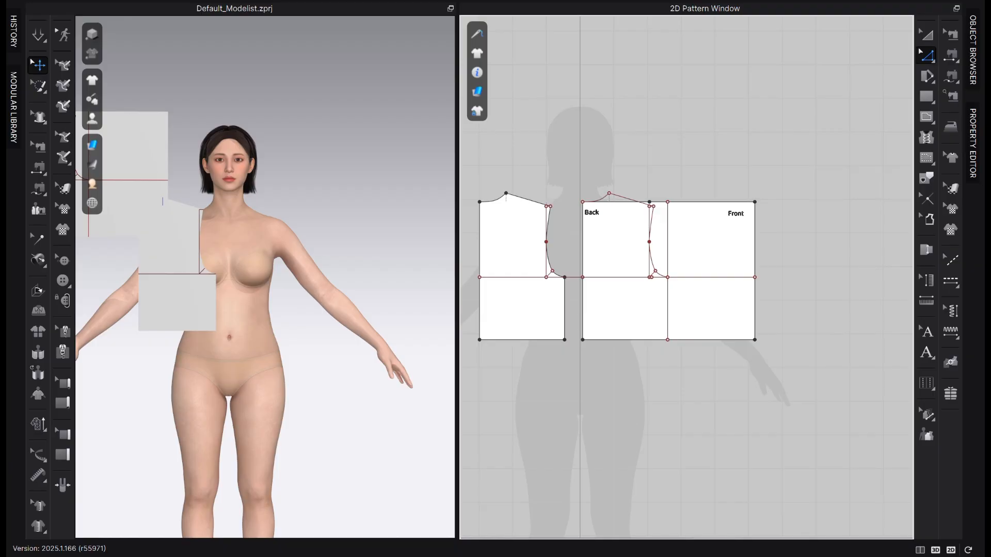
pyautogui.click(636, 555)
pyautogui.click(471, 339)
pyautogui.click(426, 430)
pyautogui.click(473, 458)
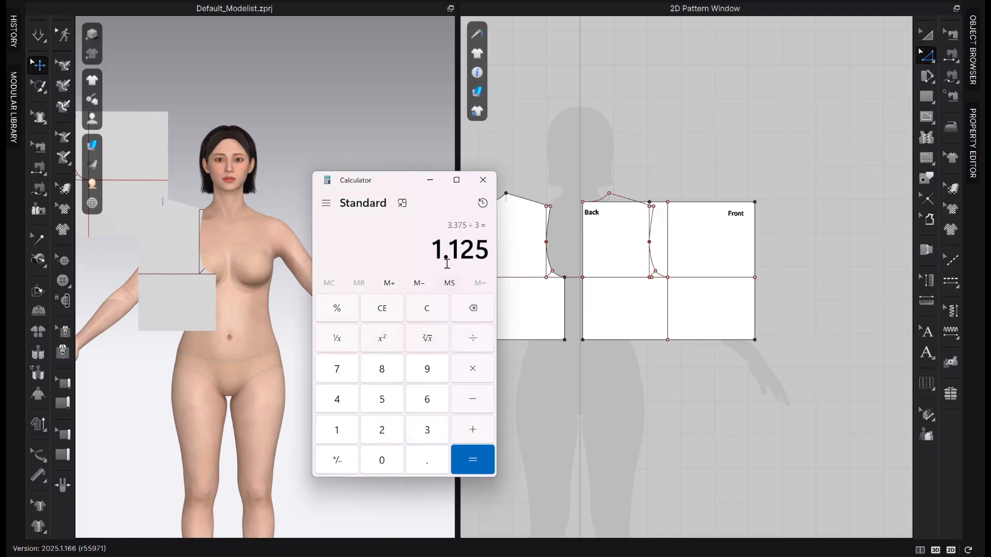
pyautogui.moveTo(412, 185); pyautogui.dragTo(318, 186)
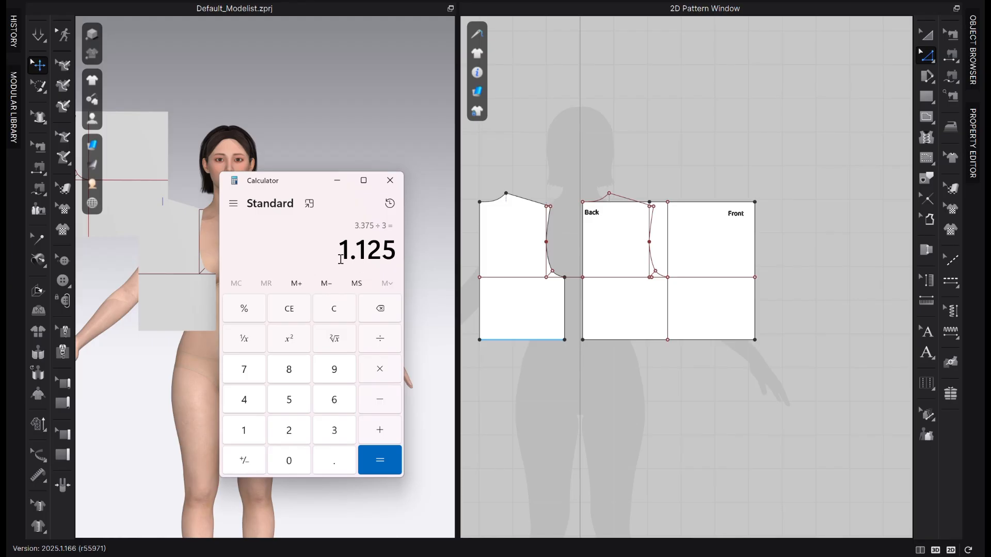
pyautogui.click(390, 180)
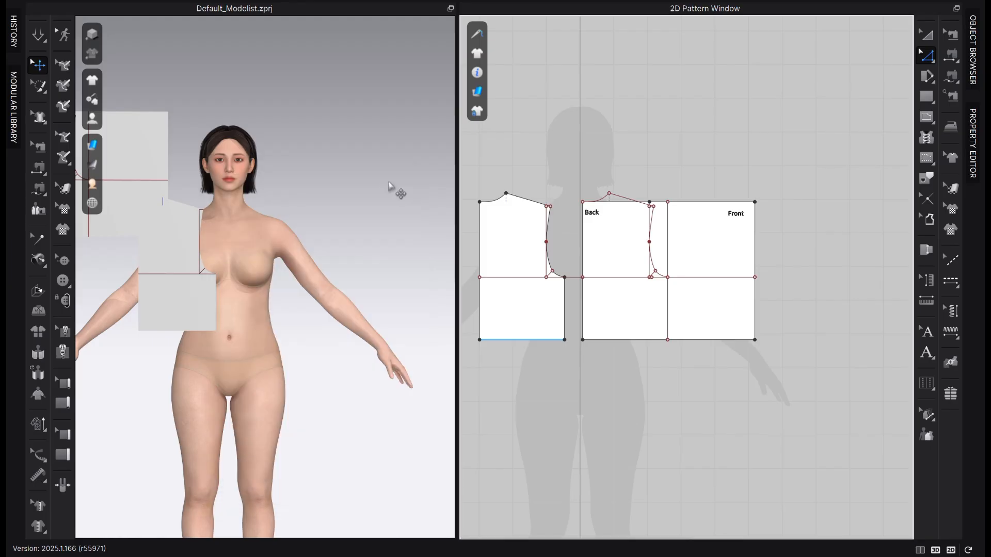
# Move the back piece's side waist point 0.5 in inward along the waistline
pyautogui.scroll(2, 524, 328)
pyautogui.moveTo(548, 330); pyautogui.dragTo(686, 296, button='right')
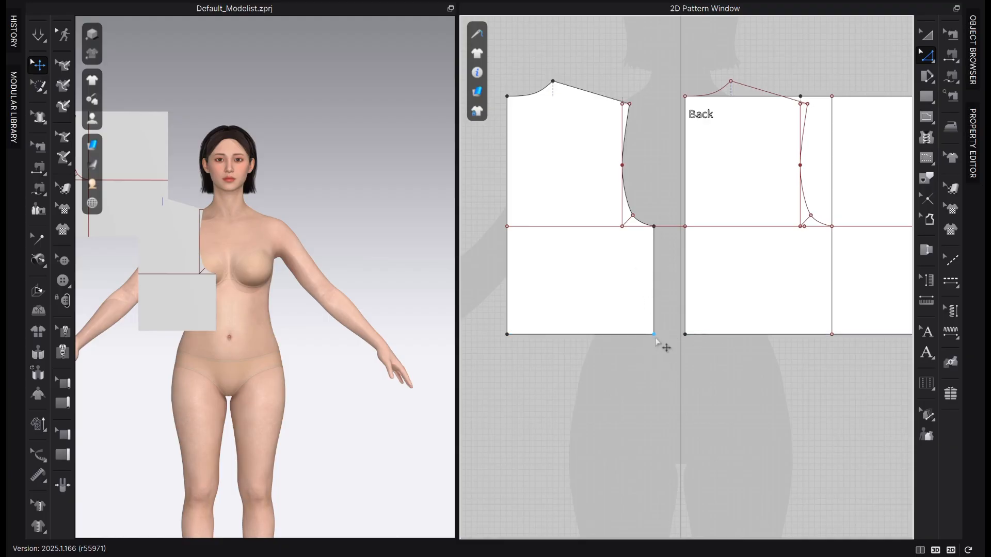
pyautogui.moveTo(655, 339); pyautogui.dragTo(644, 336)
pyautogui.press('Return')
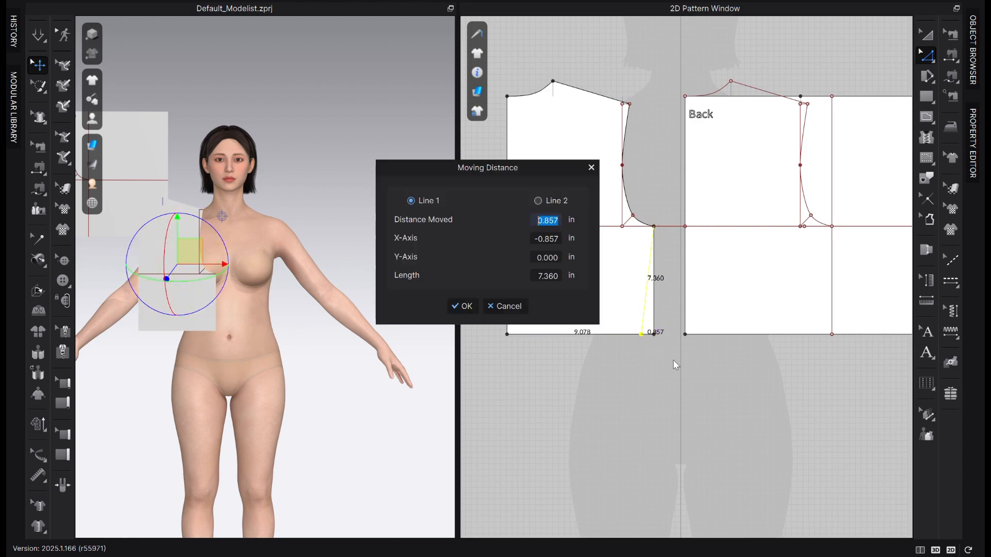
pyautogui.write('.5')
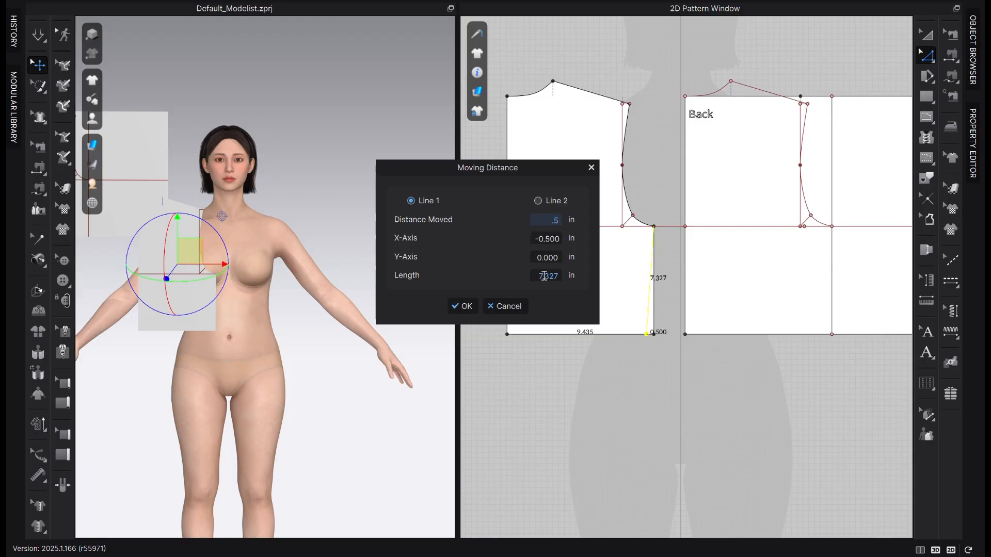
pyautogui.click(457, 302)
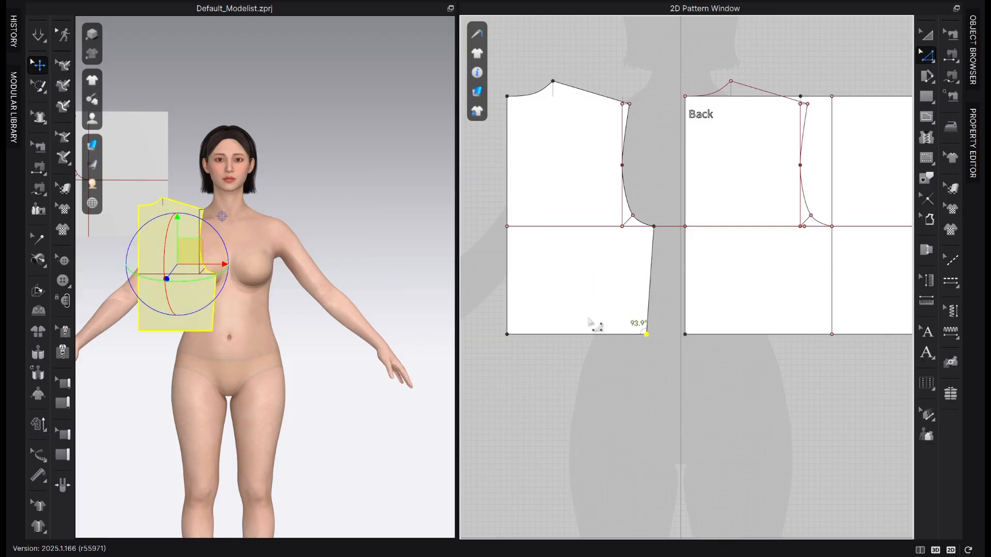
# Add points at the intersections along the horizontal underarm line of the back piece
pyautogui.scroll(5, 593, 290)
pyautogui.scroll(-3, 560, 357)
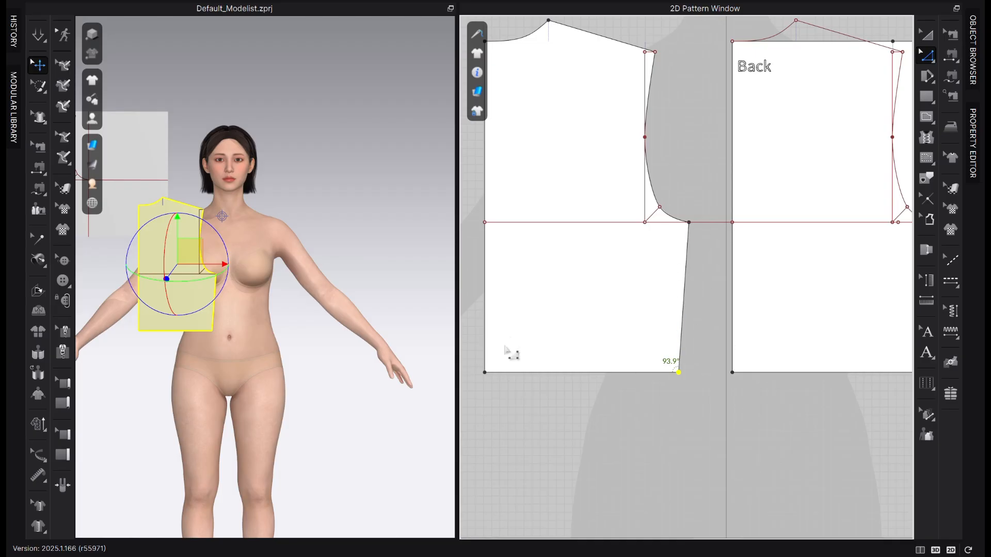
pyautogui.click(688, 163)
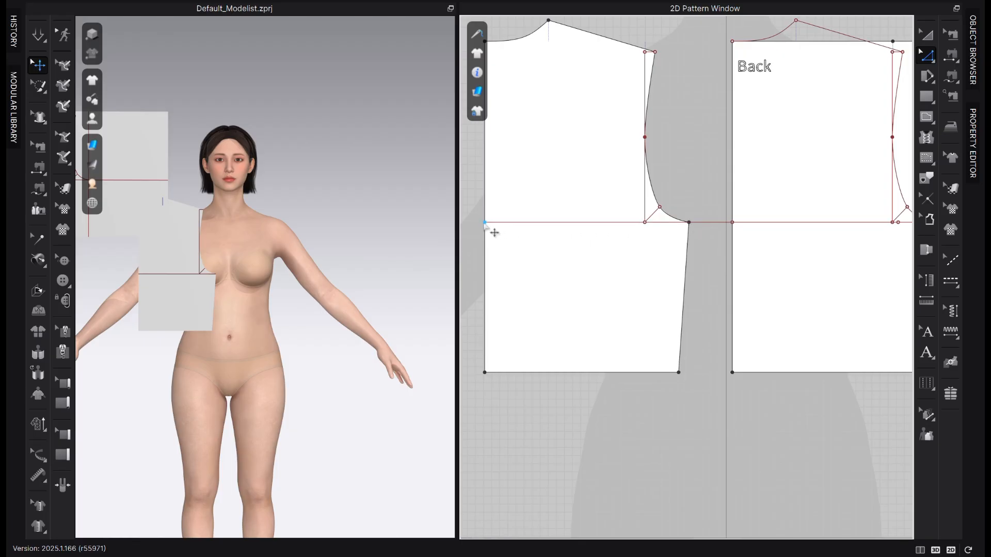
pyautogui.click(606, 225)
pyautogui.rightClick(608, 226)
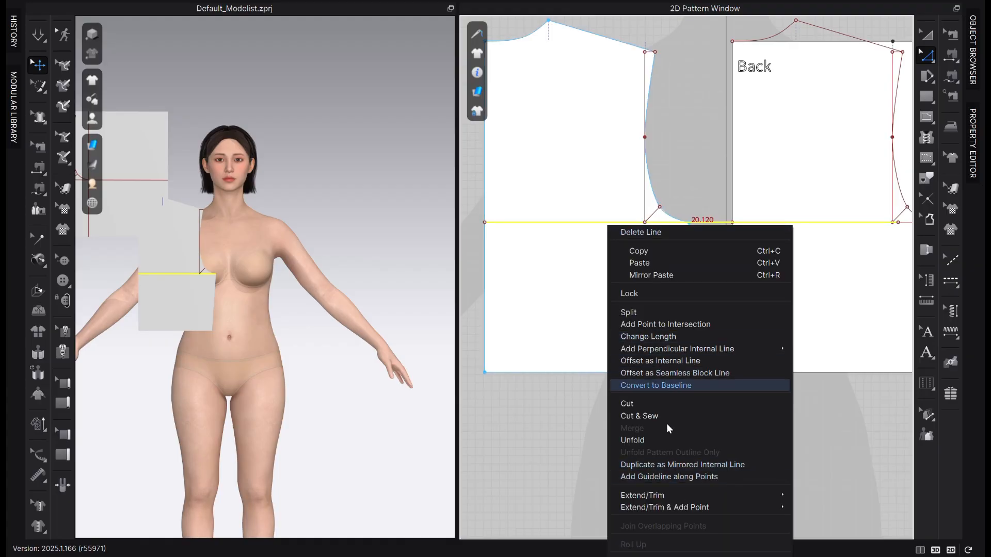
pyautogui.click(678, 324)
# Split the underarm line section between center back and the vertical armhole guide uniformly into 2 segments
pyautogui.scroll(3, 630, 247)
pyautogui.scroll(-2, 725, 257)
pyautogui.click(663, 222)
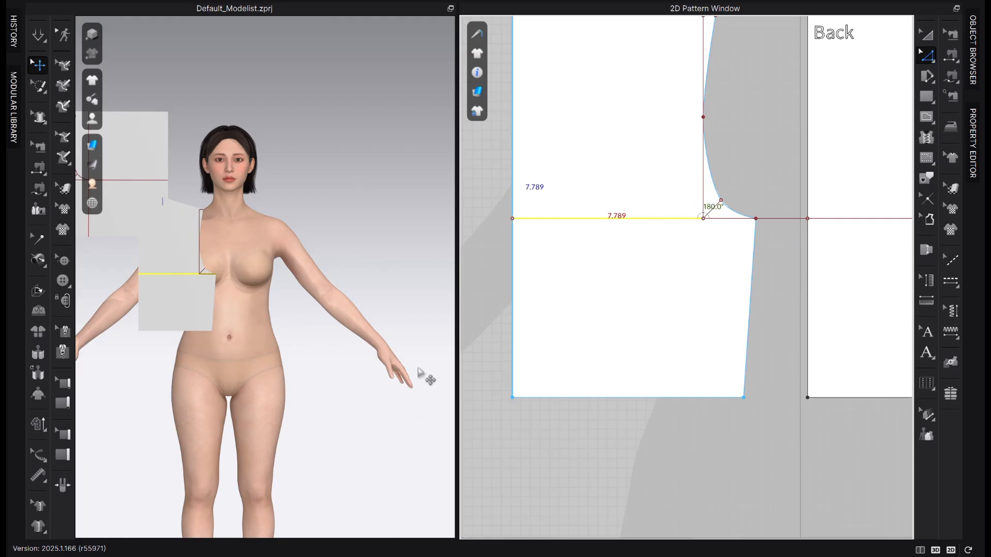
pyautogui.rightClick(613, 220)
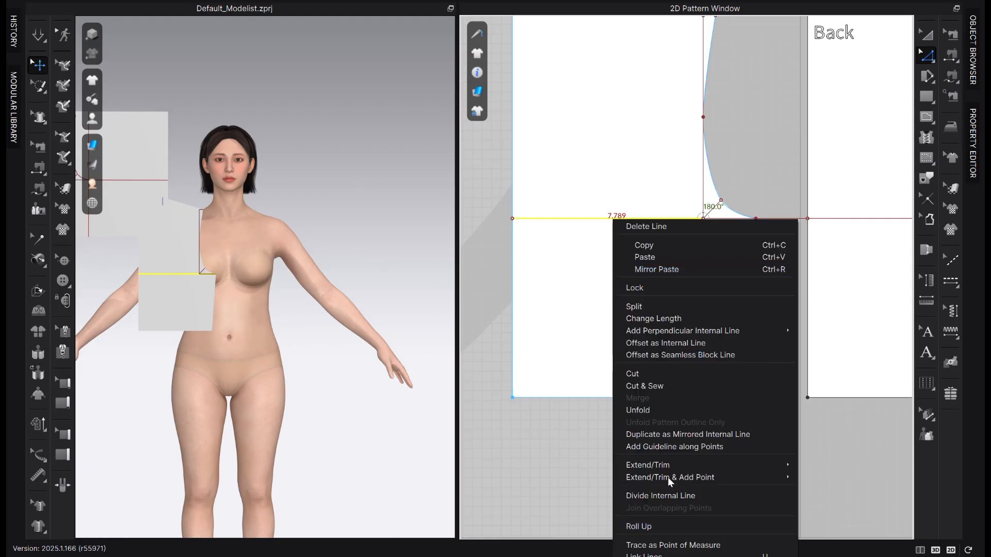
pyautogui.click(651, 308)
pyautogui.click(432, 300)
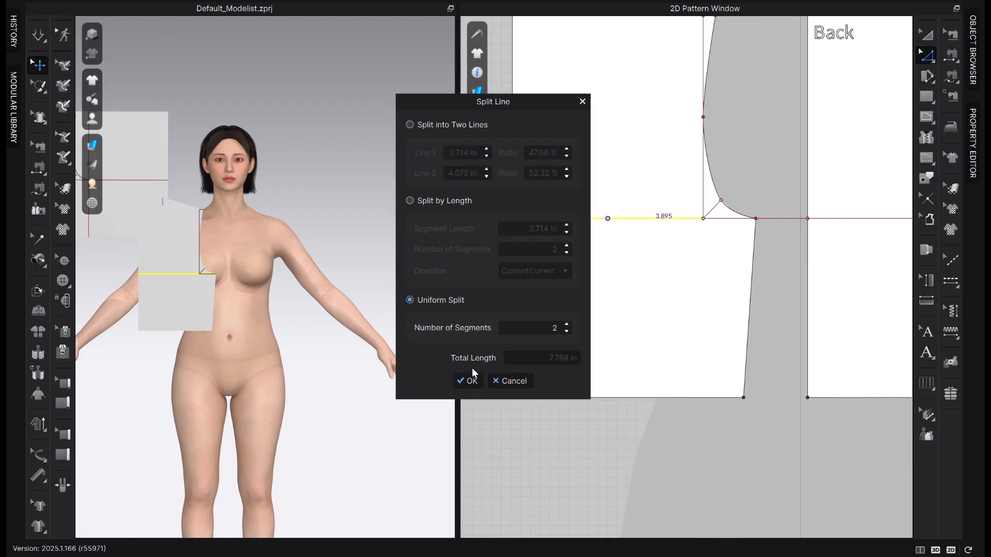
pyautogui.click(469, 380)
pyautogui.press('Escape')
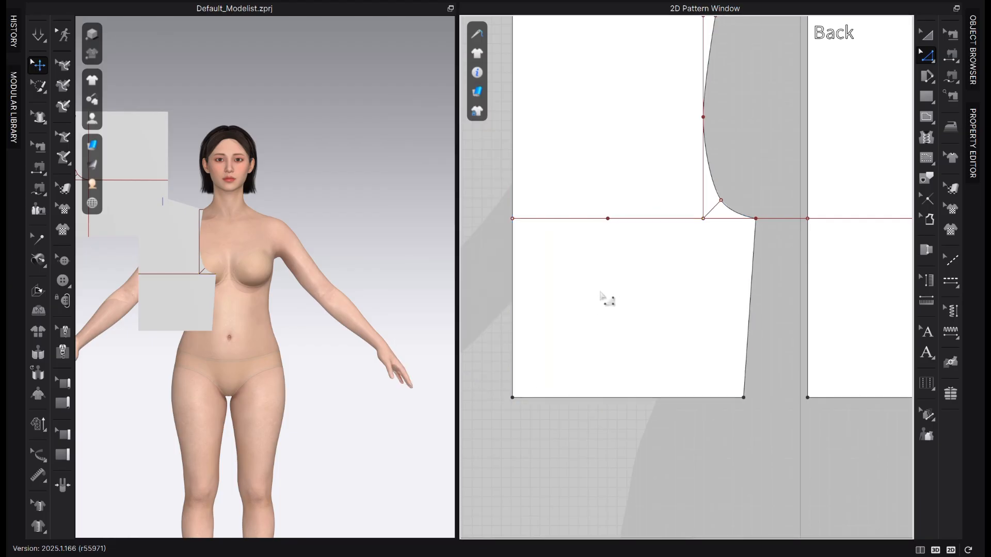
# Draw a vertical internal line from the midpoint of that underarm line section straight down to the waistline
pyautogui.press('g')
pyautogui.click(608, 218)
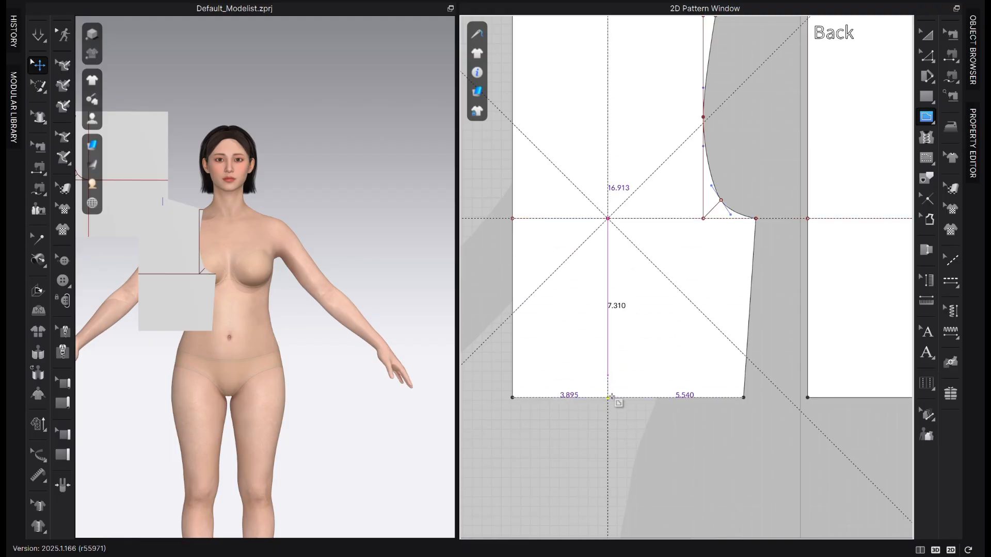
pyautogui.click(609, 398)
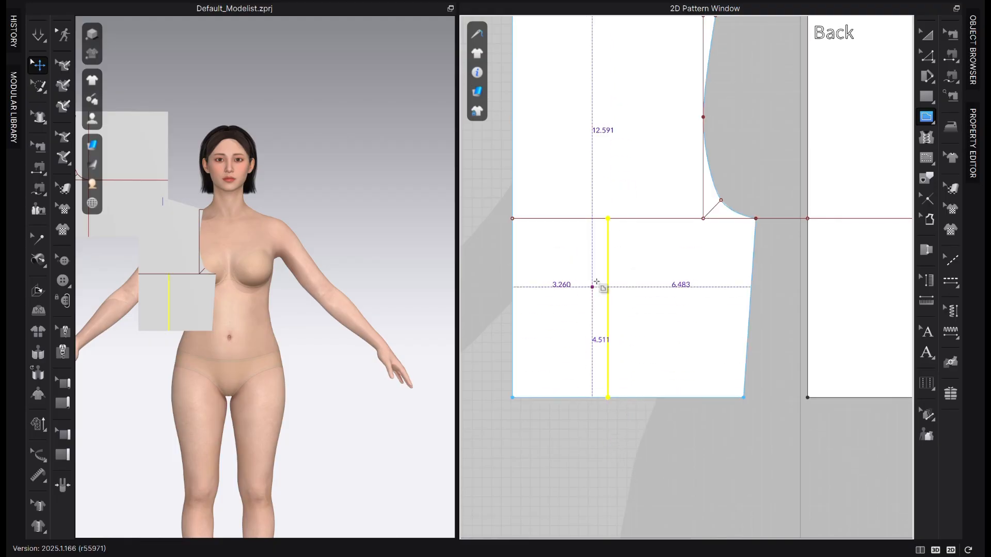
pyautogui.scroll(-3, 624, 437)
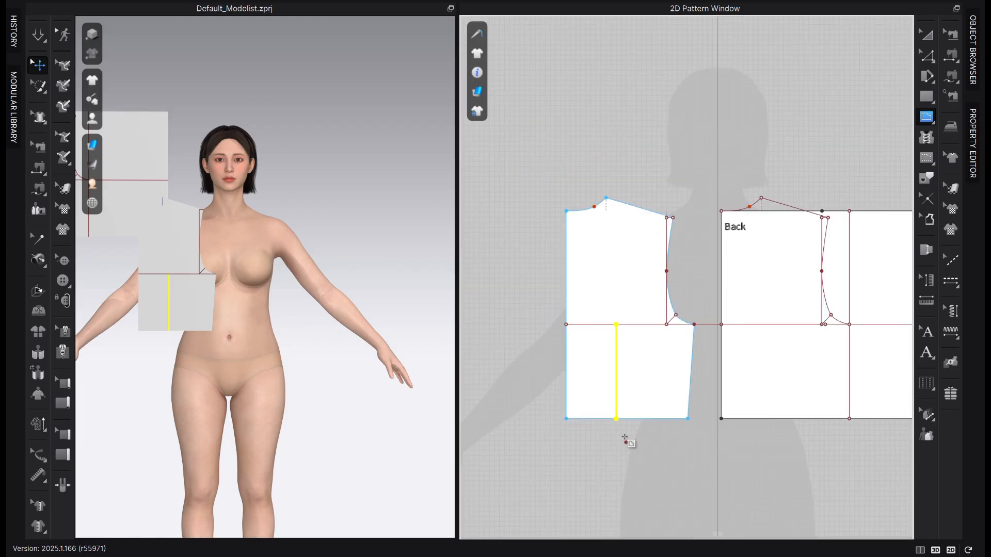
pyautogui.scroll(2, 632, 281)
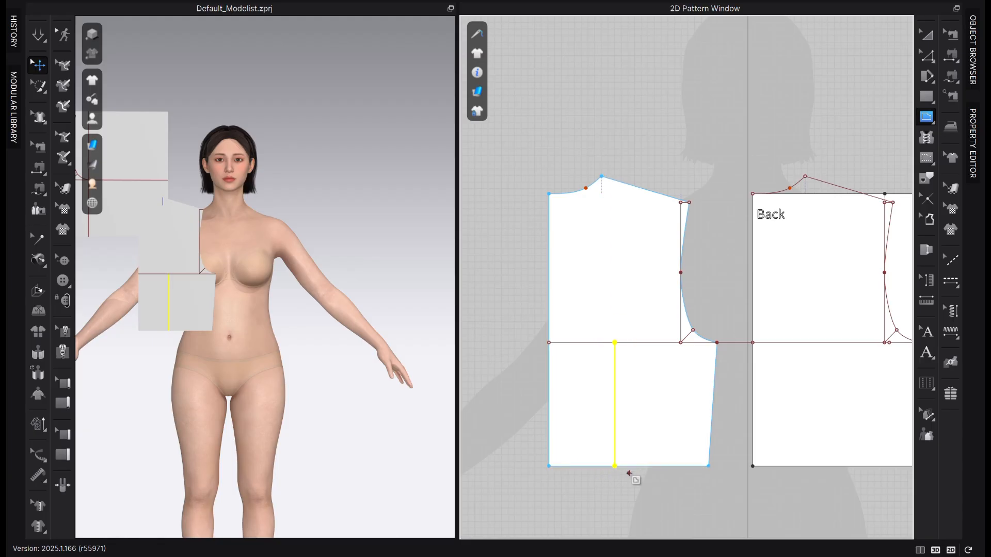
pyautogui.scroll(3, 628, 481)
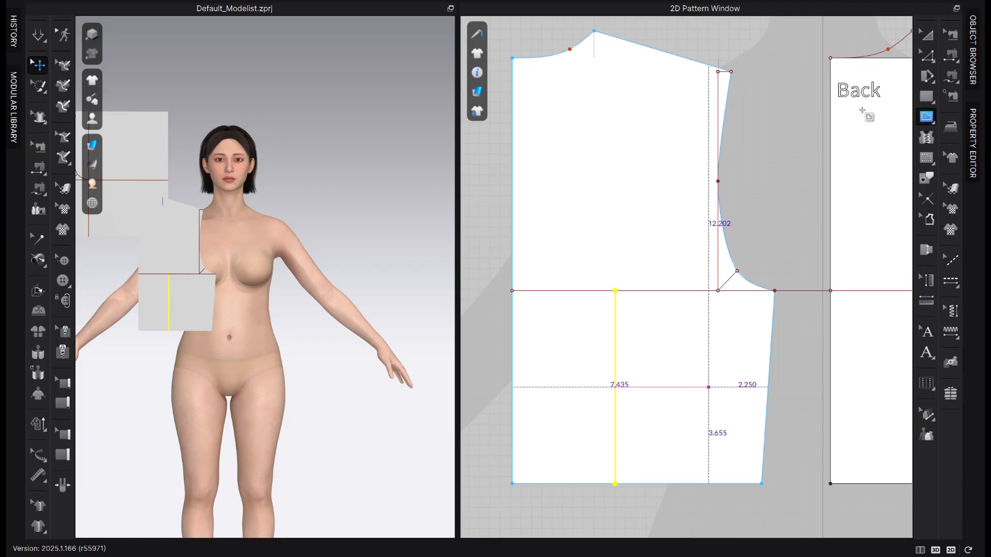
# Extend the vertical dart line to the pattern outline, adding points where it meets the shoulder and waist
pyautogui.click(927, 55)
pyautogui.click(618, 487)
pyautogui.scroll(5, 622, 490)
pyautogui.scroll(-4, 627, 490)
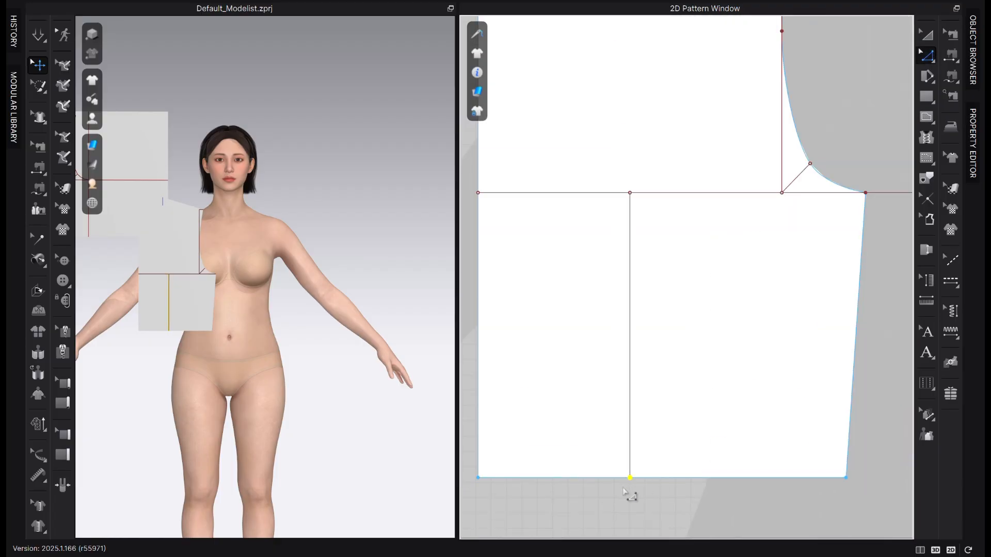
pyautogui.click(631, 382)
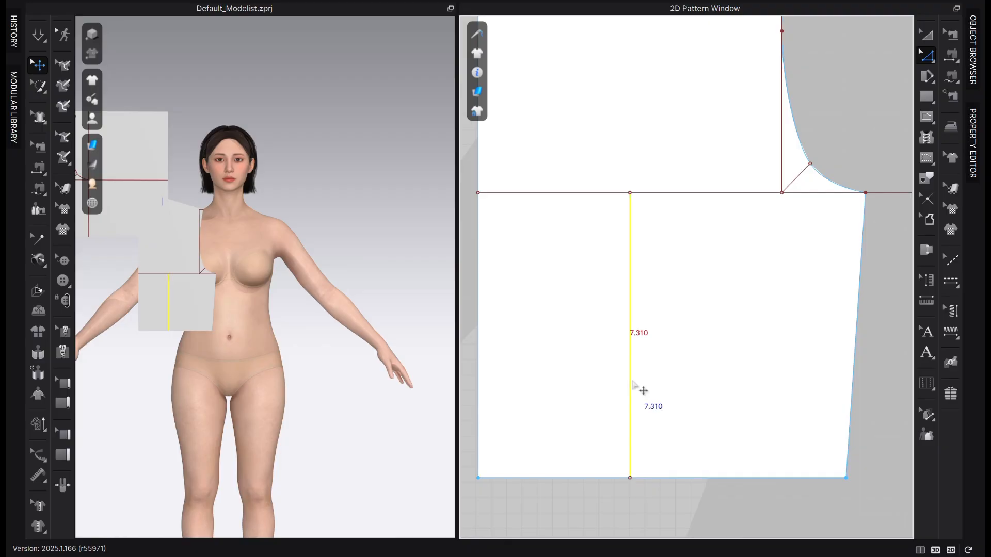
pyautogui.rightClick(634, 384)
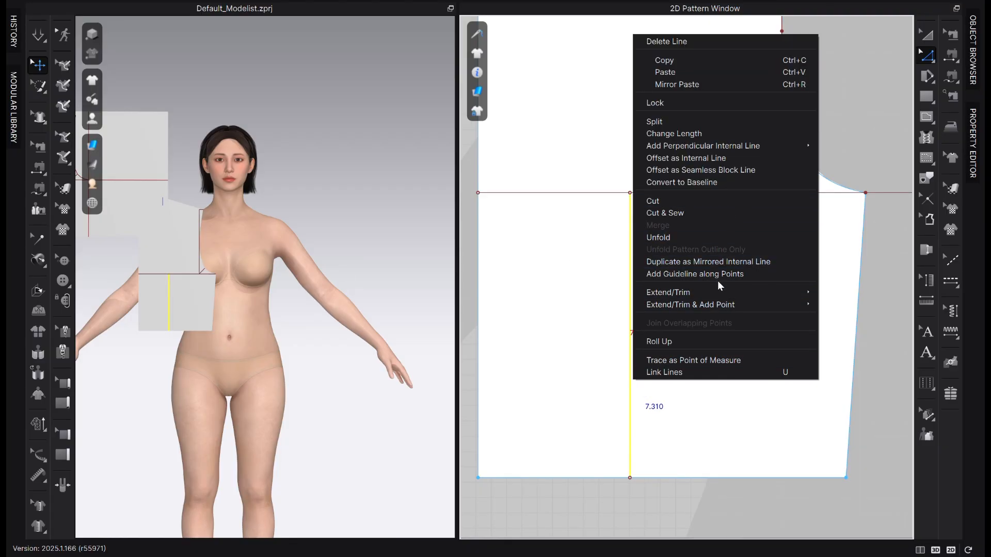
pyautogui.moveTo(710, 304)
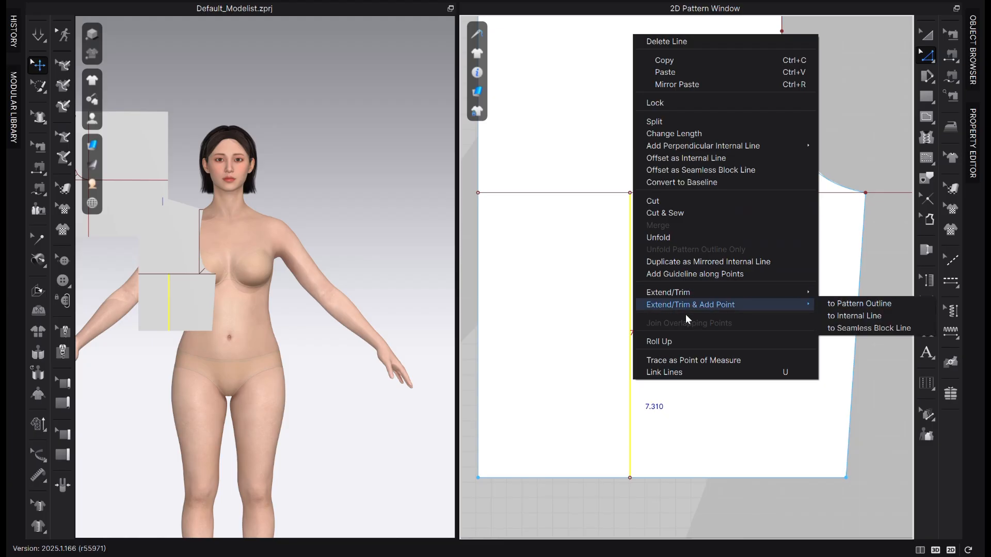
pyautogui.click(912, 305)
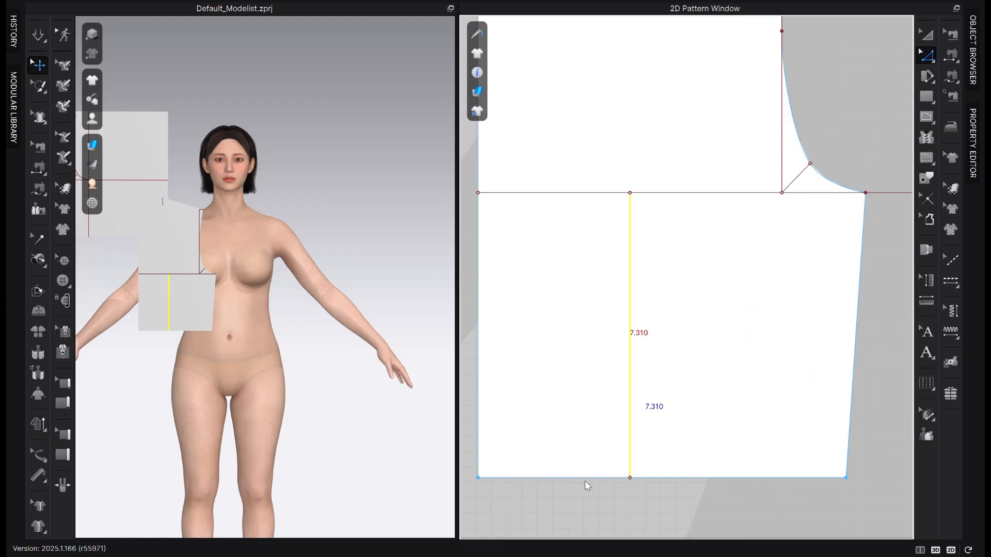
# Convert the extended vertical dart line on the back piece to a baseline
pyautogui.click(631, 425)
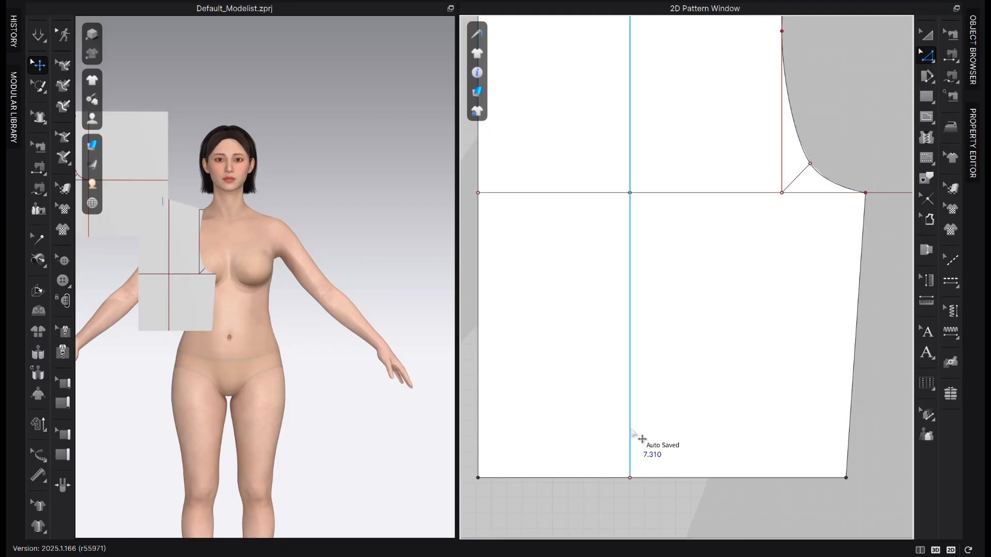
pyautogui.scroll(-5, 630, 428)
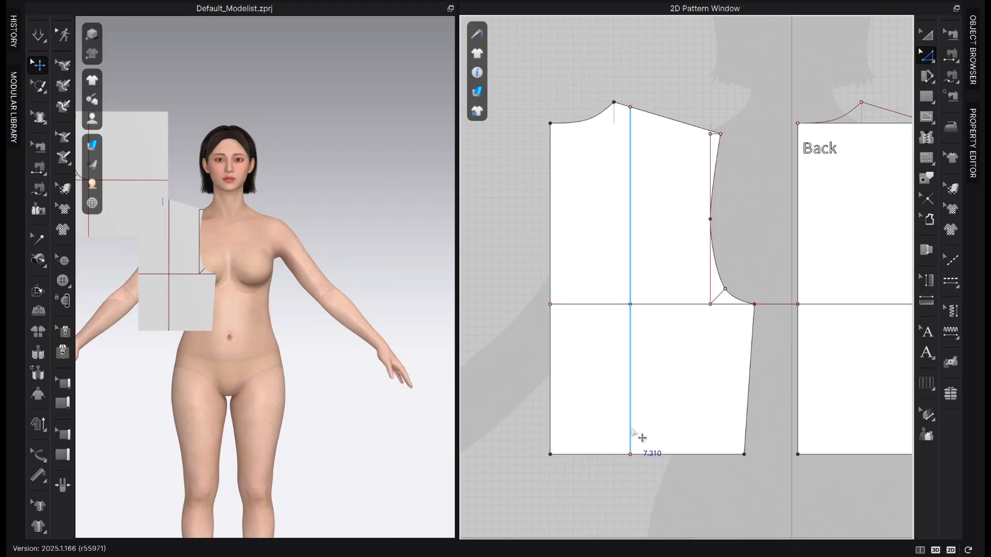
pyautogui.rightClick(631, 429)
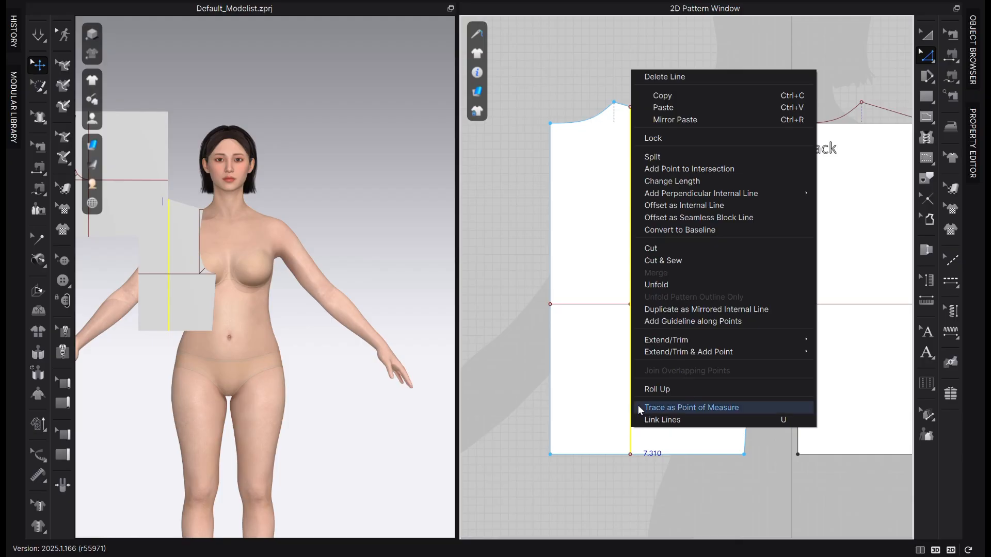
pyautogui.click(695, 230)
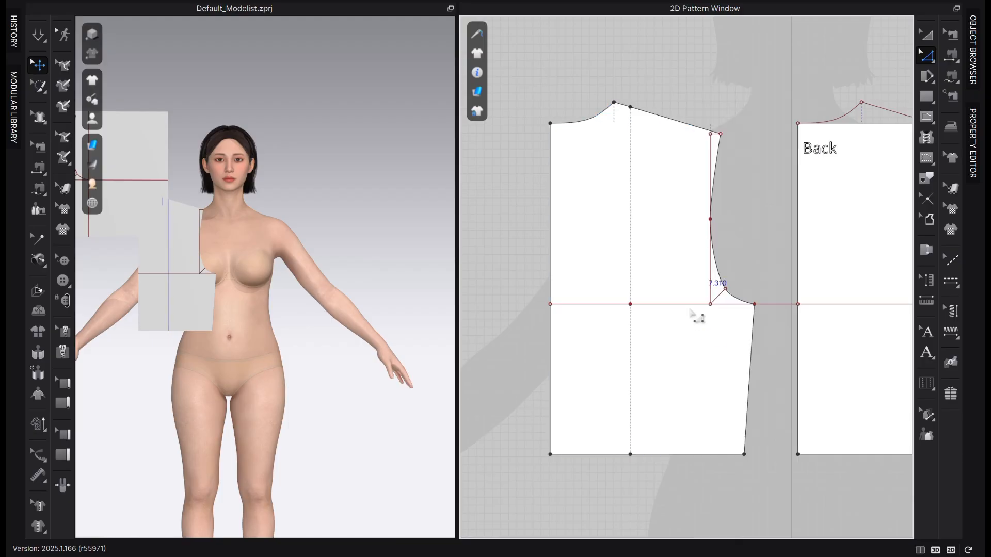
# Create a waist dart at the baseline's waist point with total width 1 in, length 7.5 in and a shaped dart cap
pyautogui.click(630, 455)
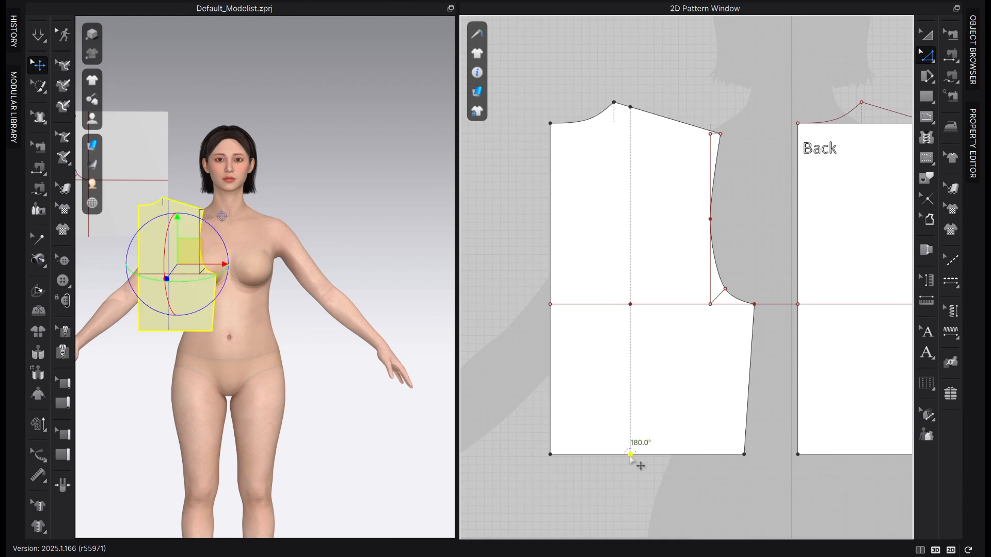
pyautogui.rightClick(630, 455)
pyautogui.click(683, 499)
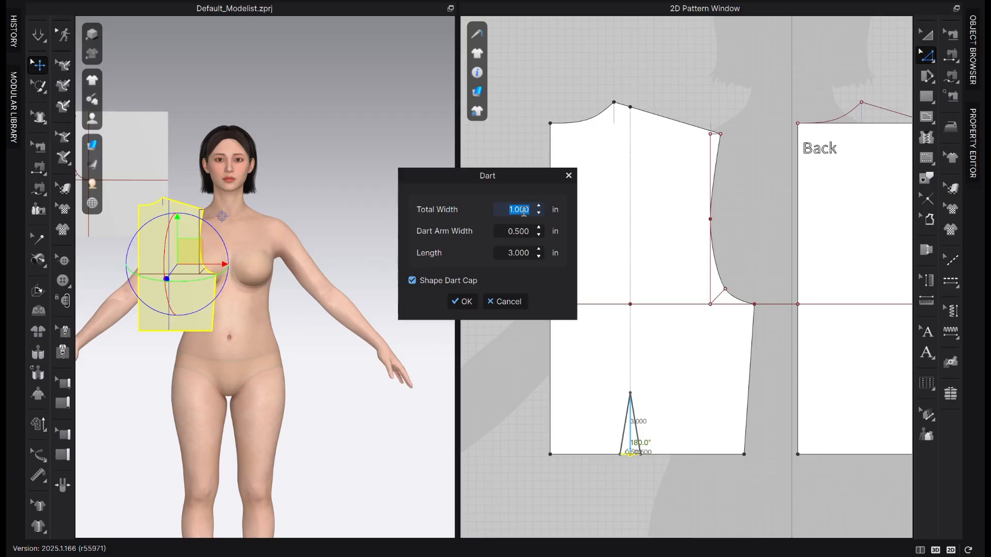
pyautogui.click(539, 249)
pyautogui.click(539, 249)
pyautogui.click(538, 249)
pyautogui.click(539, 249)
pyautogui.click(539, 250)
pyautogui.click(539, 249)
pyautogui.click(540, 250)
pyautogui.click(539, 249)
pyautogui.click(539, 249)
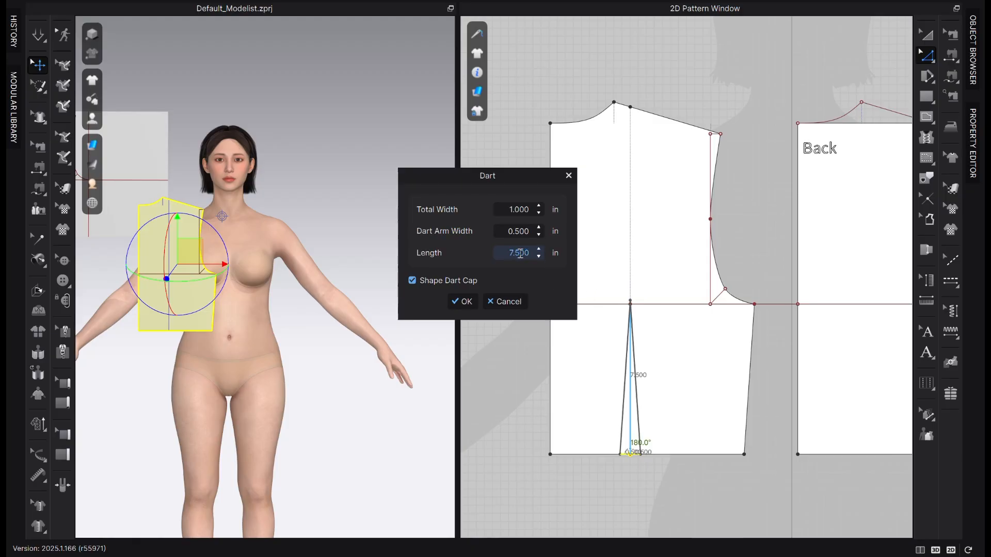
pyautogui.click(465, 302)
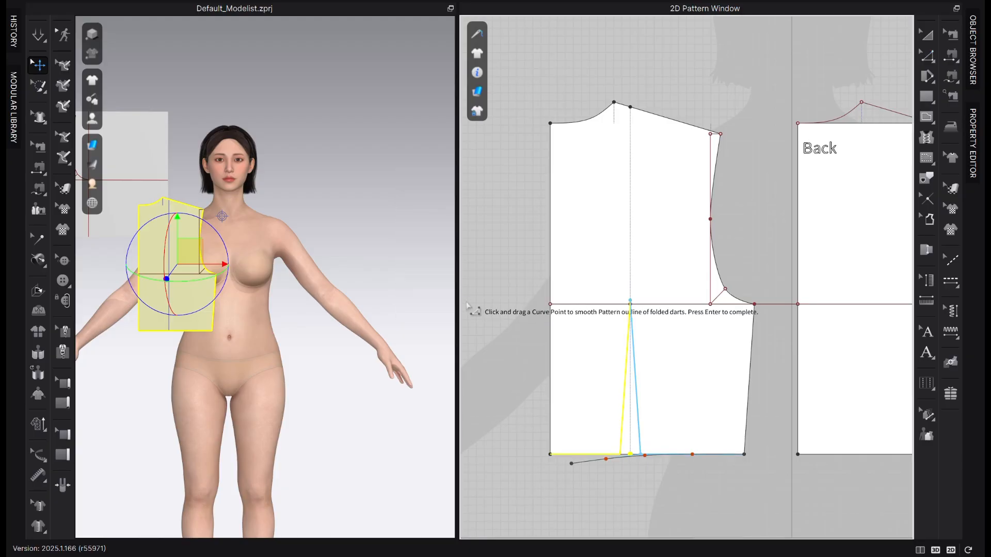
pyautogui.press('Return')
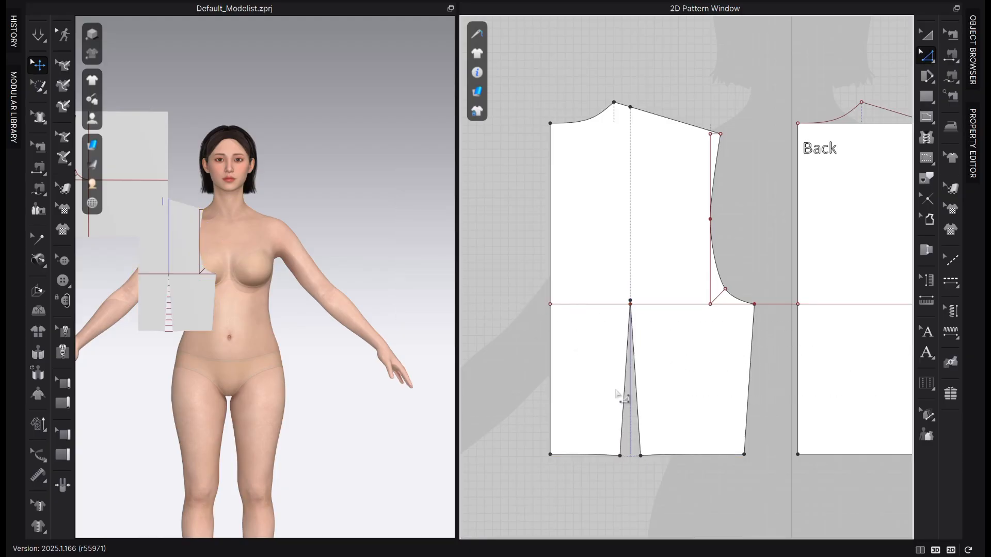
# Move the waist dart's tip down onto the intersection of the baseline and the underarm line
pyautogui.scroll(3, 636, 311)
pyautogui.moveTo(633, 301); pyautogui.dragTo(634, 308)
pyautogui.click(515, 413)
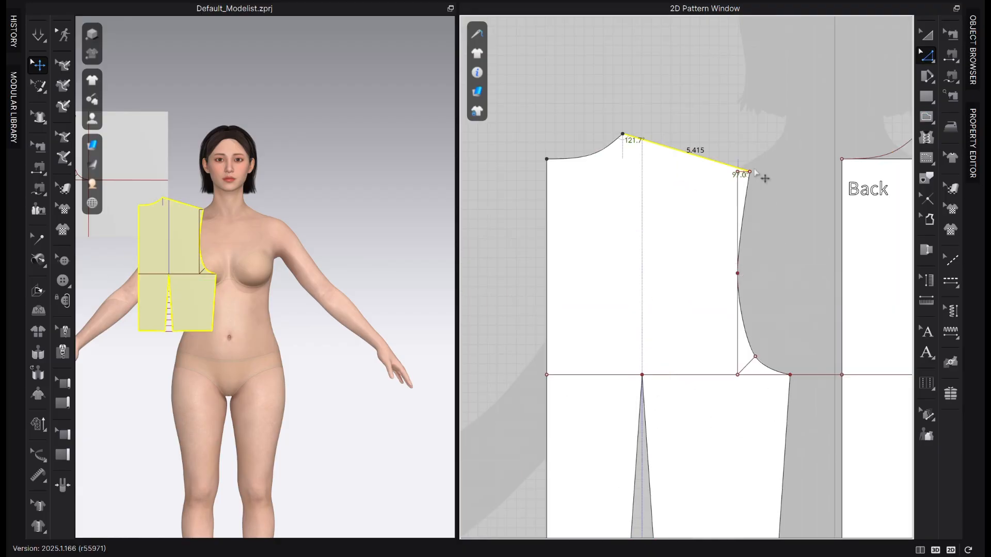
# Split the back piece's shoulder line uniformly into two segments
pyautogui.click(765, 178)
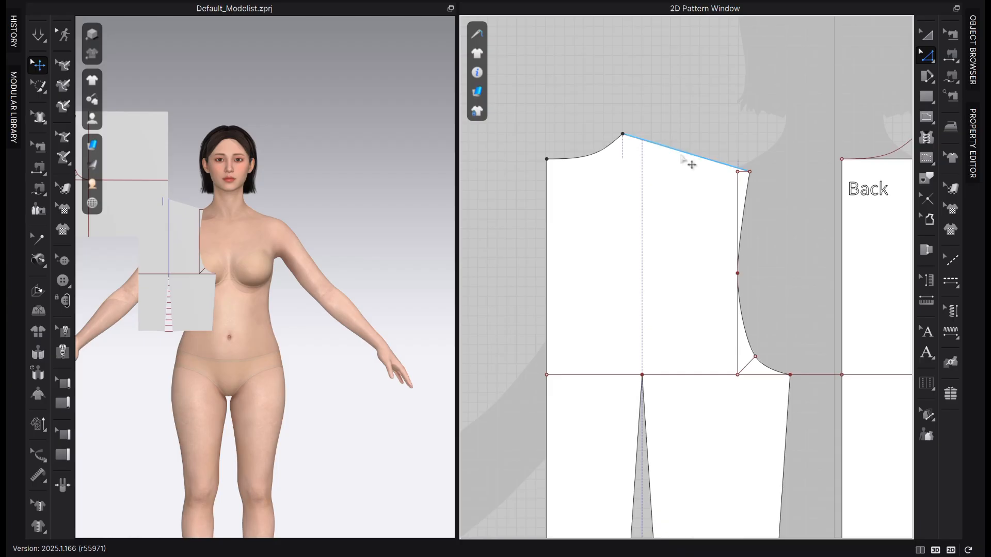
pyautogui.rightClick(682, 154)
pyautogui.click(717, 241)
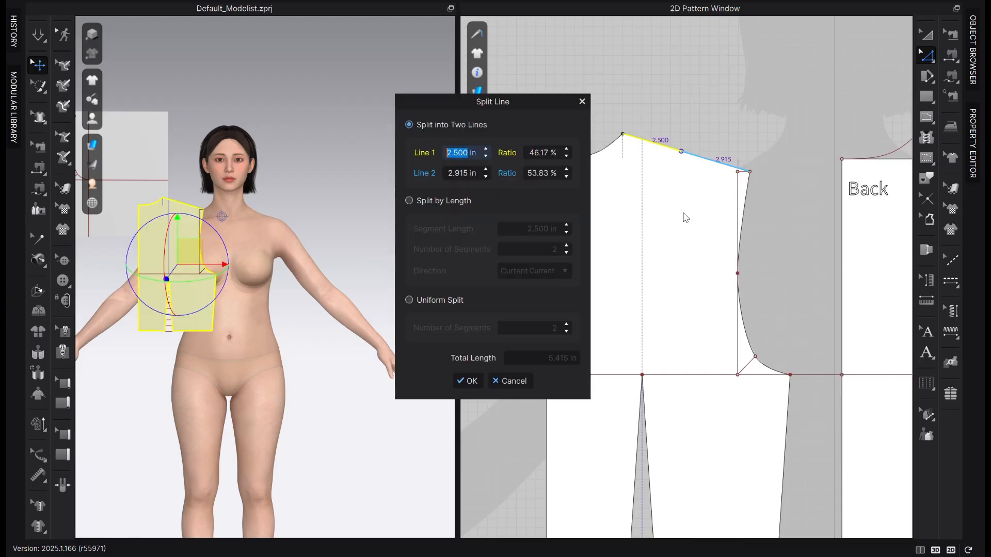
pyautogui.click(458, 304)
pyautogui.click(469, 380)
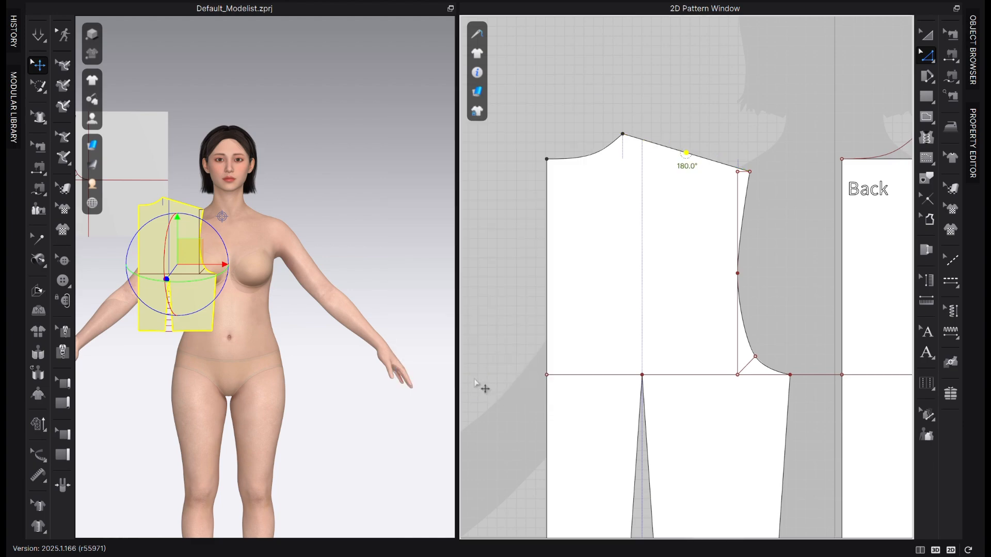
# Draw an internal line from the back shoulder's midpoint to the waist dart's tip and convert it to a baseline
pyautogui.click(737, 106)
pyautogui.press('g')
pyautogui.click(686, 153)
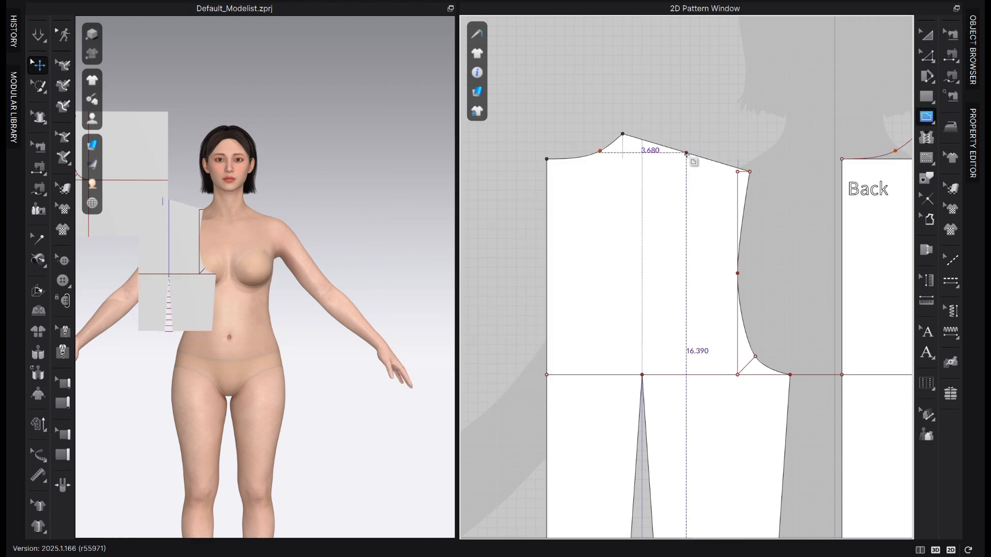
pyautogui.doubleClick(642, 375)
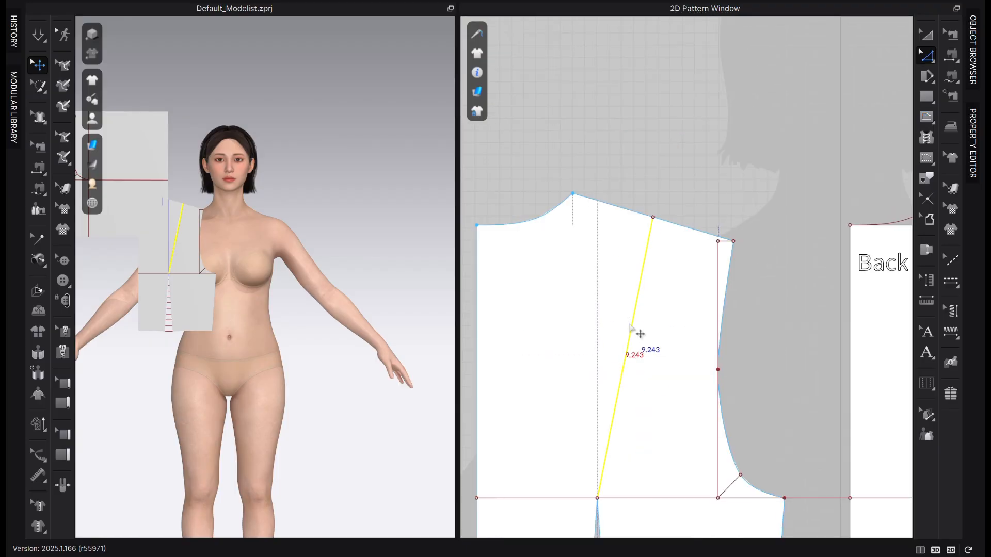
pyautogui.rightClick(633, 343)
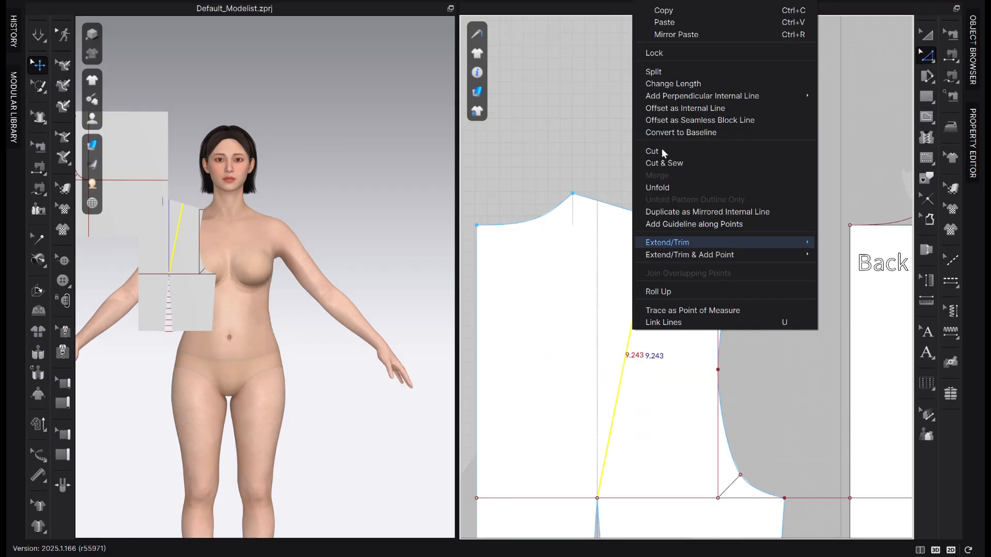
pyautogui.click(675, 133)
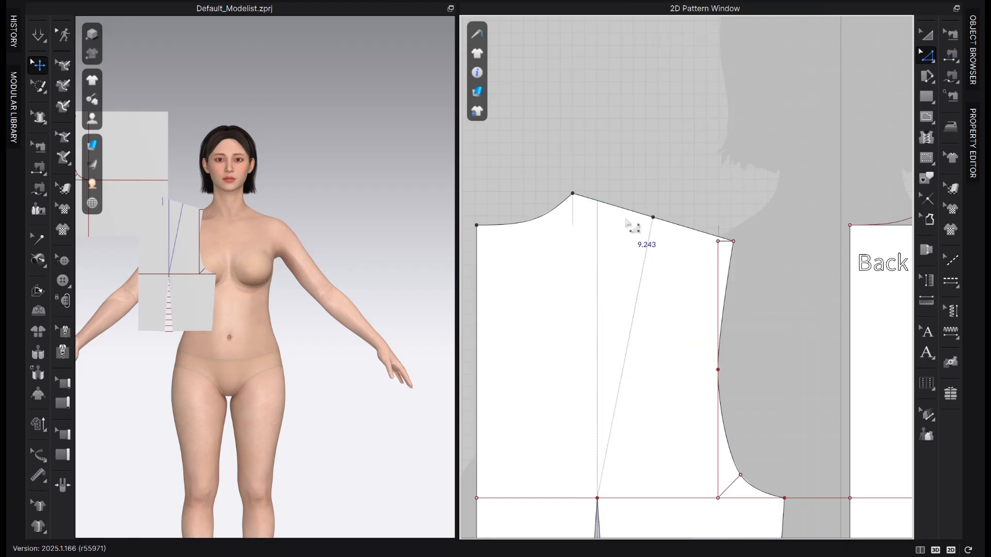
# Create a dart at the back shoulder's midpoint with total width 0.5 in, length 3 in and a shaped dart cap
pyautogui.rightClick(653, 218)
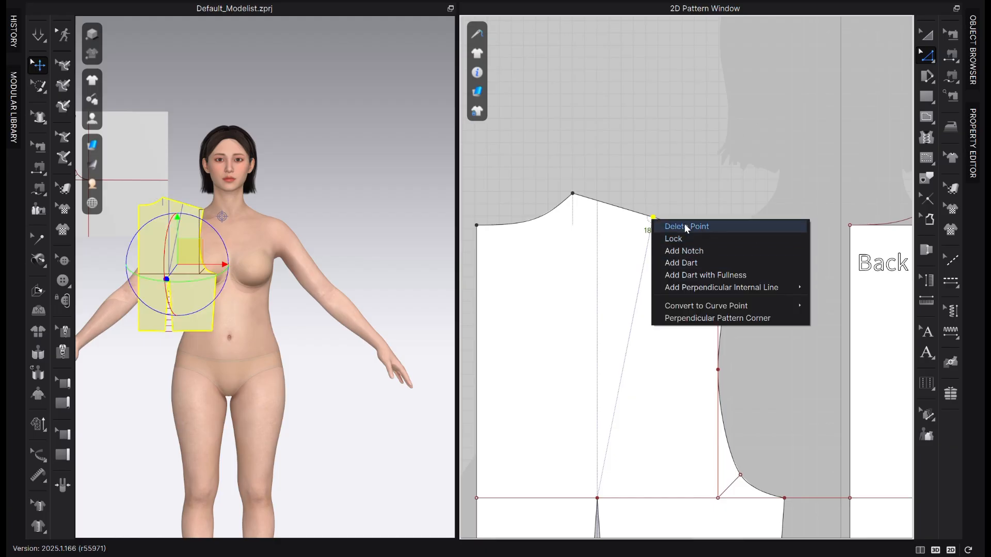
pyautogui.click(686, 263)
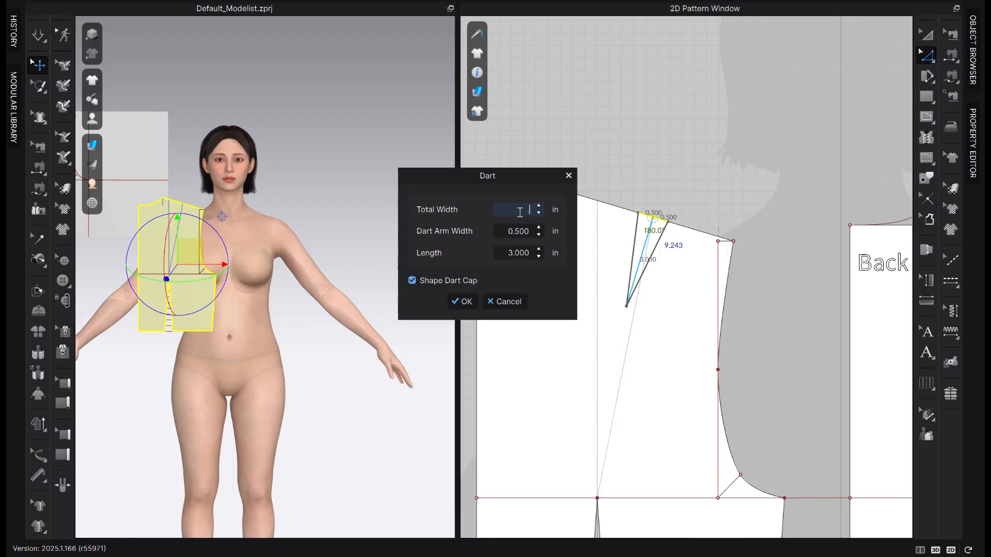
pyautogui.write('.5')
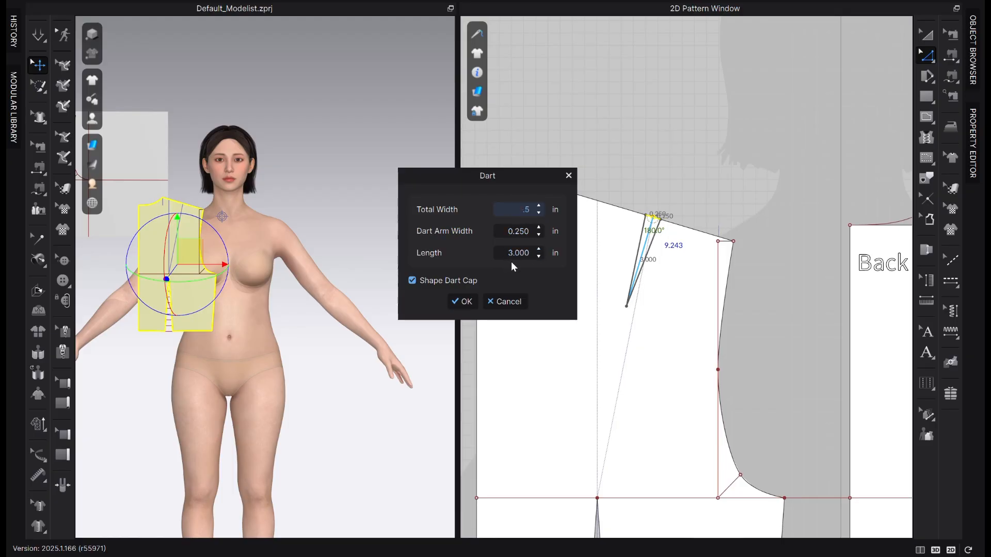
pyautogui.click(474, 303)
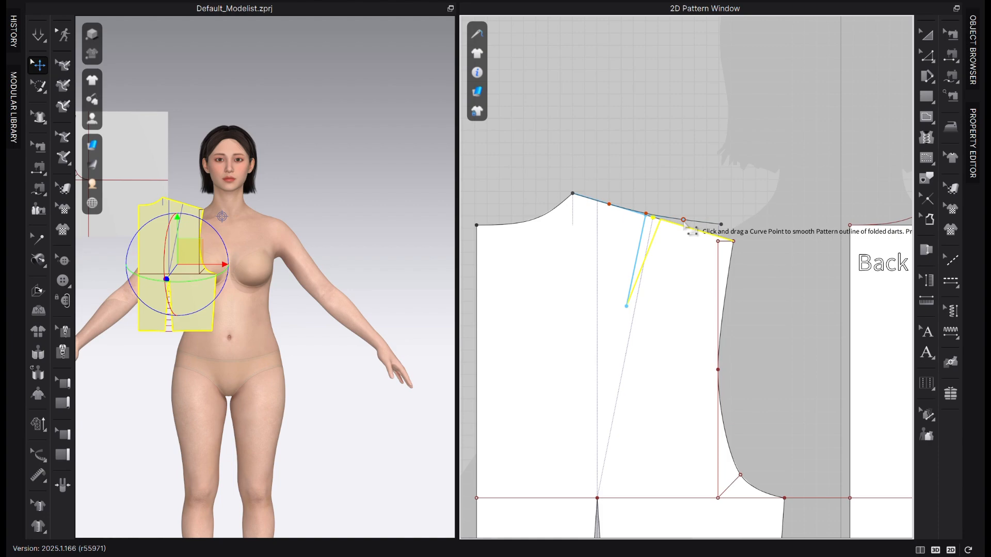
pyautogui.press('z')
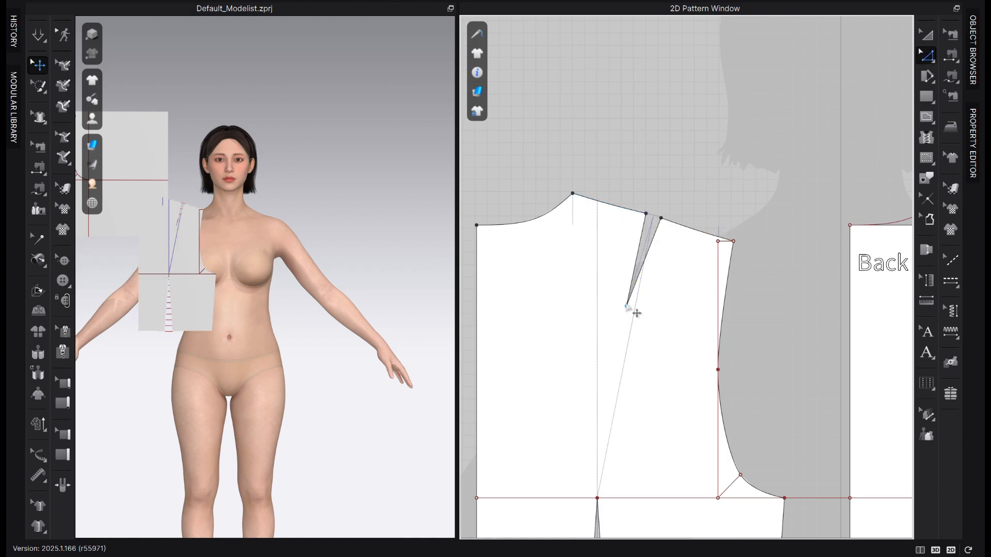
# Move the shoulder dart's tip onto the slanted baseline
pyautogui.moveTo(626, 306); pyautogui.dragTo(635, 306)
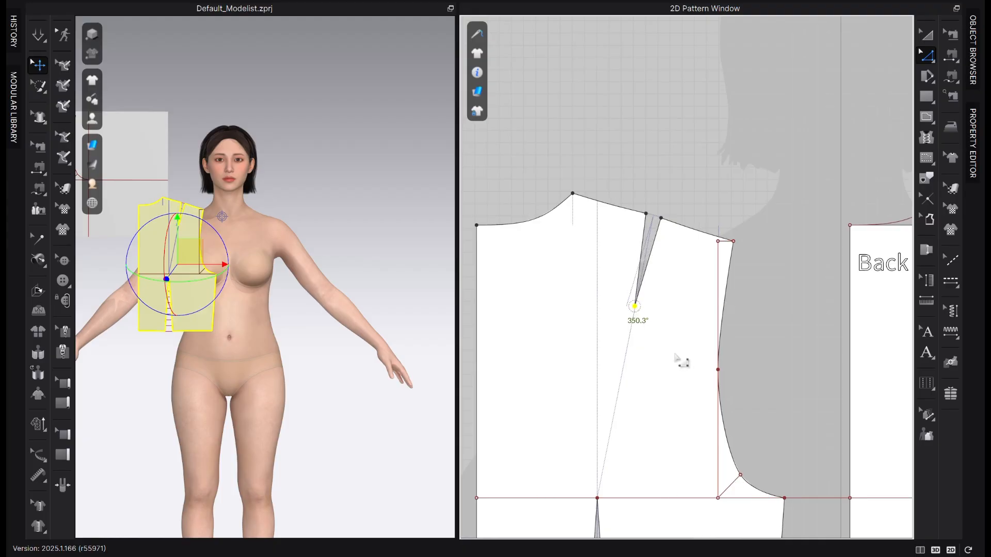
pyautogui.click(673, 173)
pyautogui.click(648, 241)
pyautogui.click(696, 224)
pyautogui.scroll(-5, 696, 224)
pyautogui.scroll(2, 671, 318)
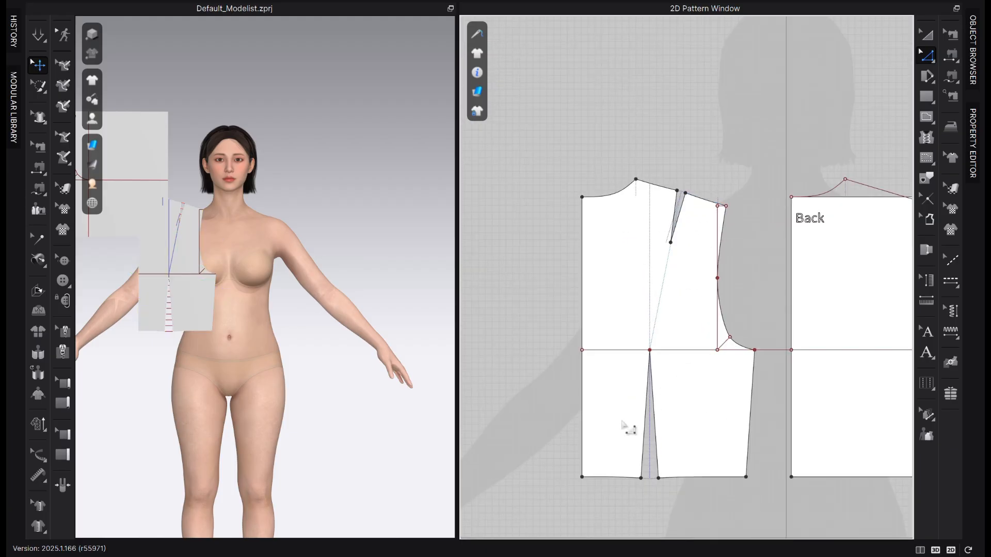
# Show only the 2D pattern window
pyautogui.scroll(-3, 615, 413)
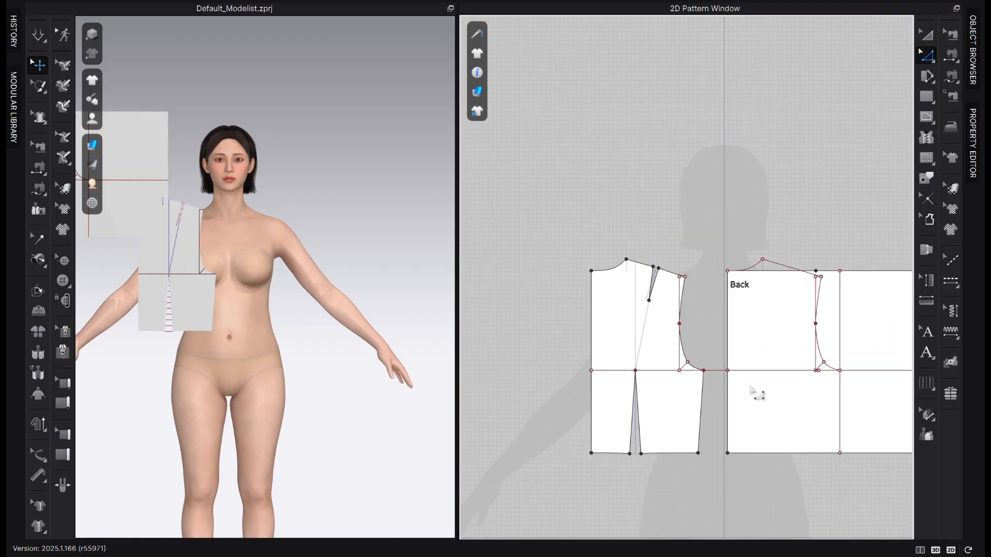
pyautogui.scroll(-3, 757, 394)
pyautogui.scroll(2, 856, 350)
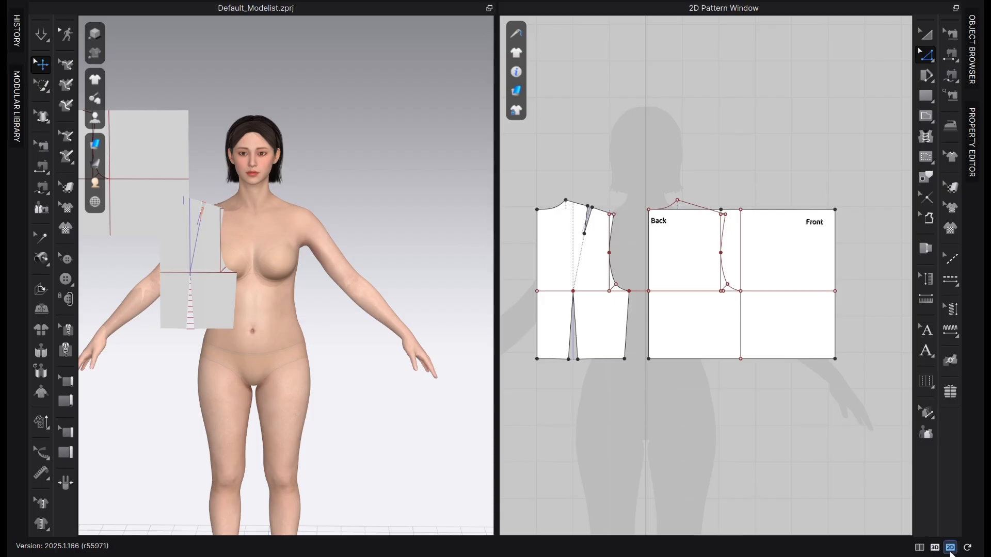
pyautogui.click(951, 551)
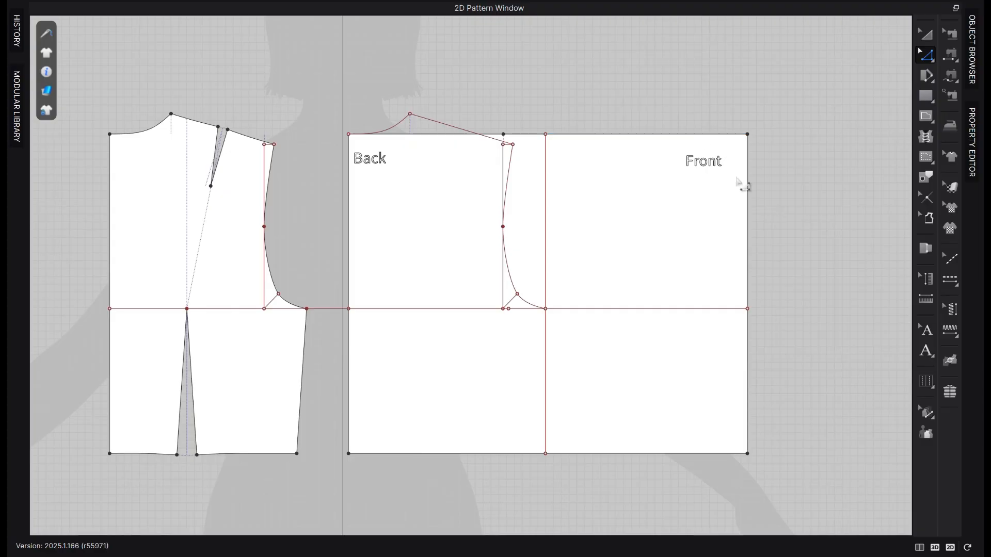
# Examine the table of measurements and calculations beside the pattern pieces
pyautogui.scroll(-4, 674, 265)
pyautogui.moveTo(849, 256); pyautogui.dragTo(518, 270, button='middle')
pyautogui.scroll(-1, 728, 389)
pyautogui.scroll(-2, 730, 392)
pyautogui.scroll(2, 531, 321)
pyautogui.moveTo(531, 321); pyautogui.dragTo(400, 327, button='middle')
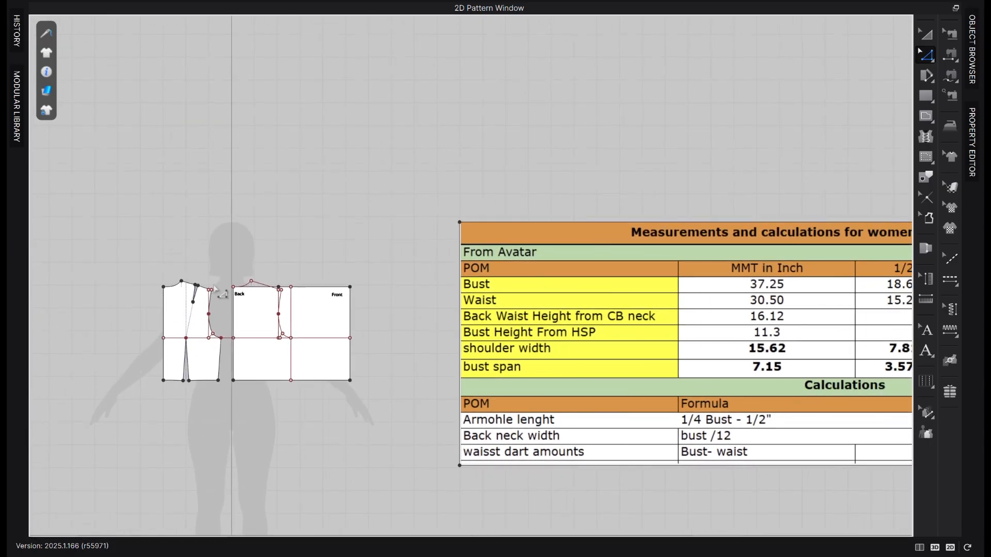
# Split the front's top line 3.1 in from the centre front corner to mark the neck width
pyautogui.scroll(3, 201, 277)
pyautogui.scroll(2, 491, 248)
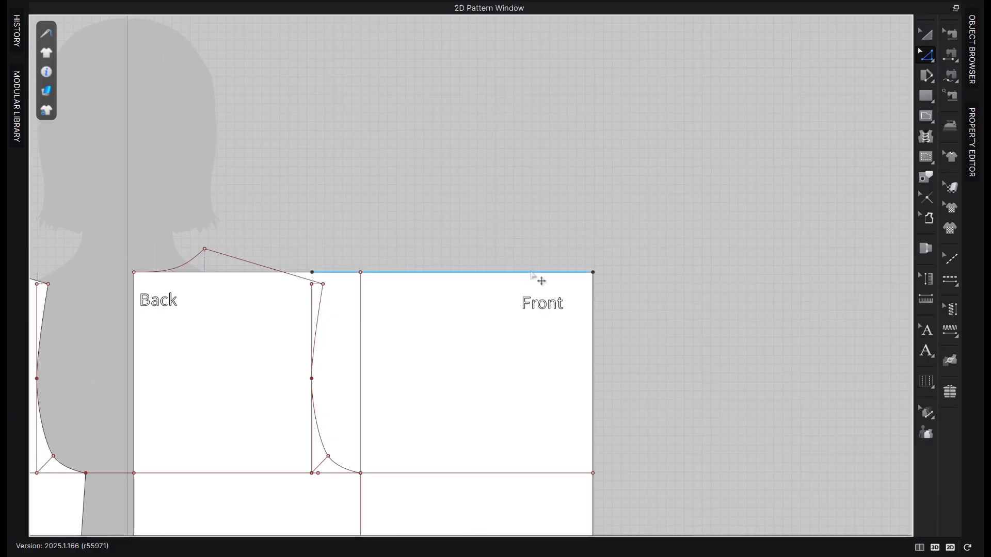
pyautogui.rightClick(520, 276)
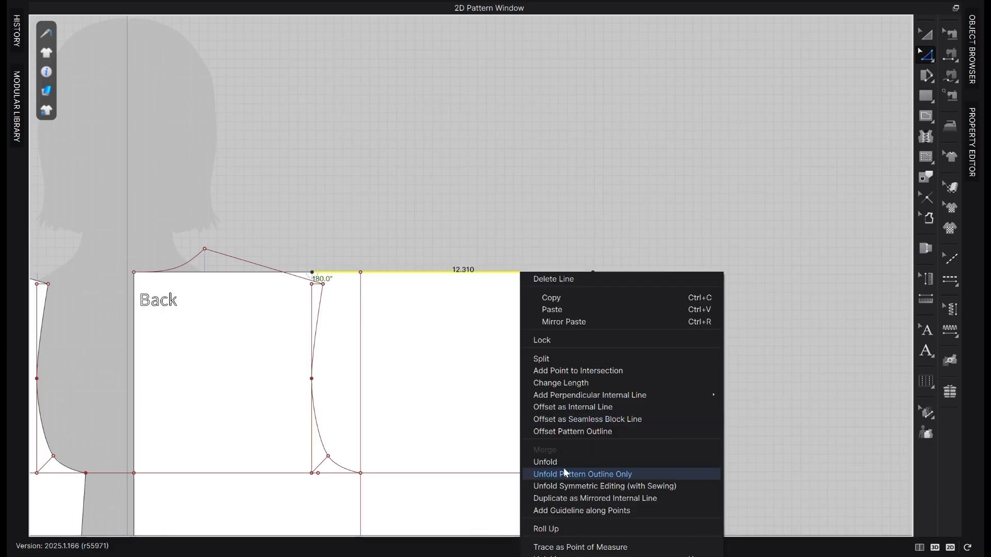
pyautogui.click(561, 360)
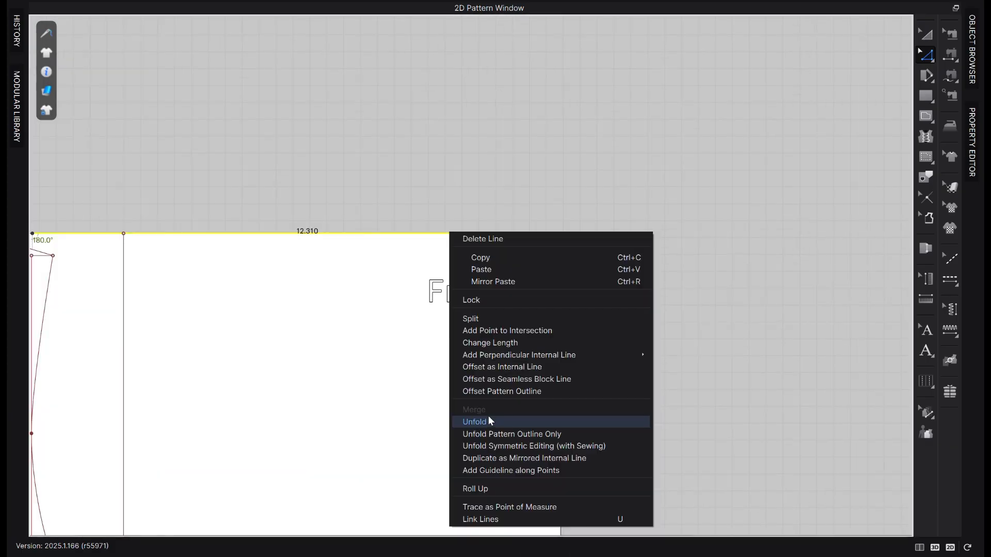
pyautogui.click(497, 319)
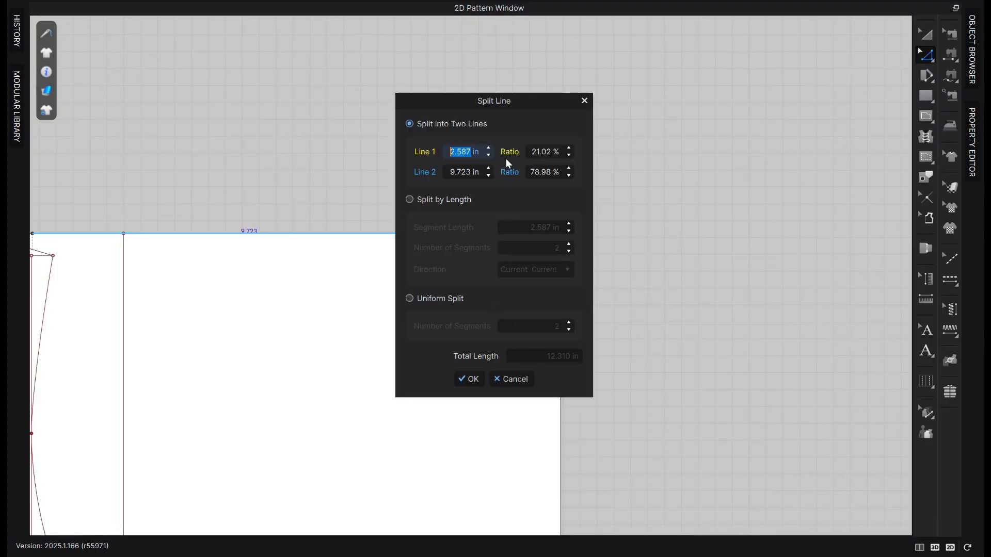
pyautogui.write('3.1')
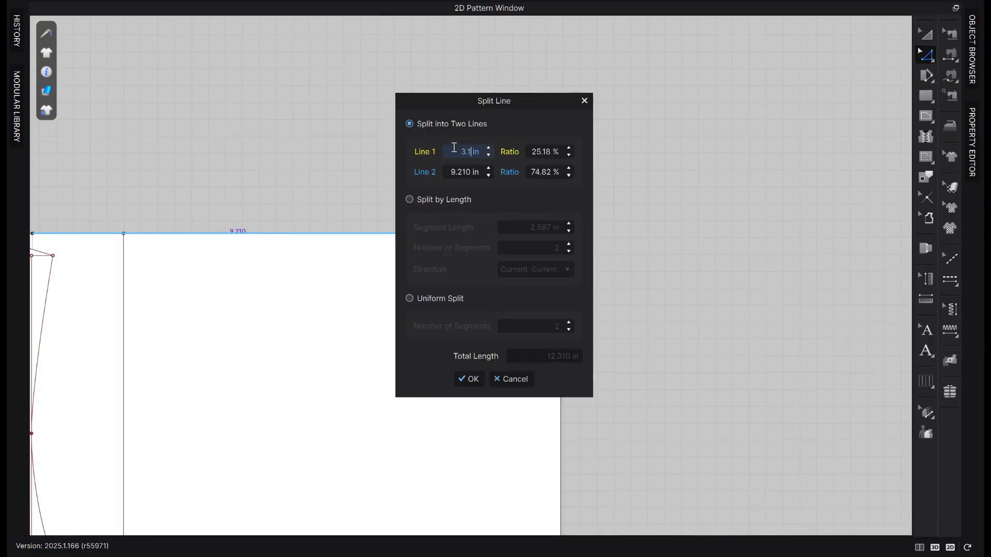
pyautogui.click(468, 379)
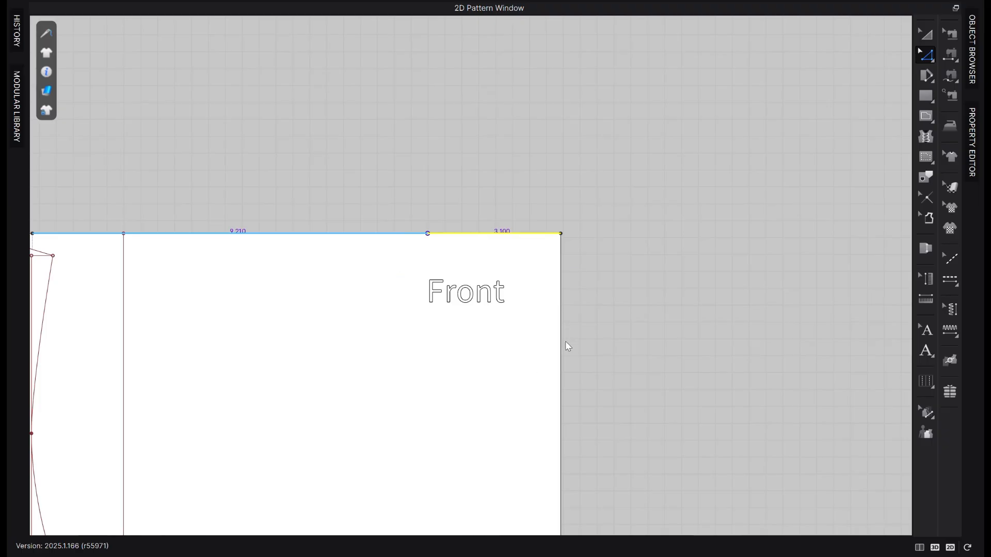
# Split the centre front line 3.1 in below the top corner to mark the neck depth
pyautogui.scroll(-2, 564, 341)
pyautogui.rightClick(564, 342)
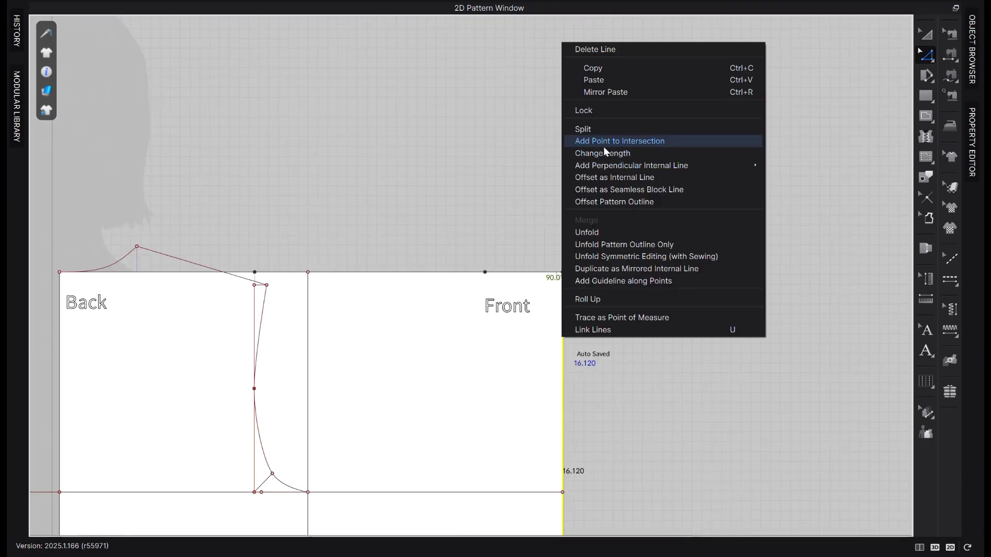
pyautogui.click(602, 129)
pyautogui.write('3.1')
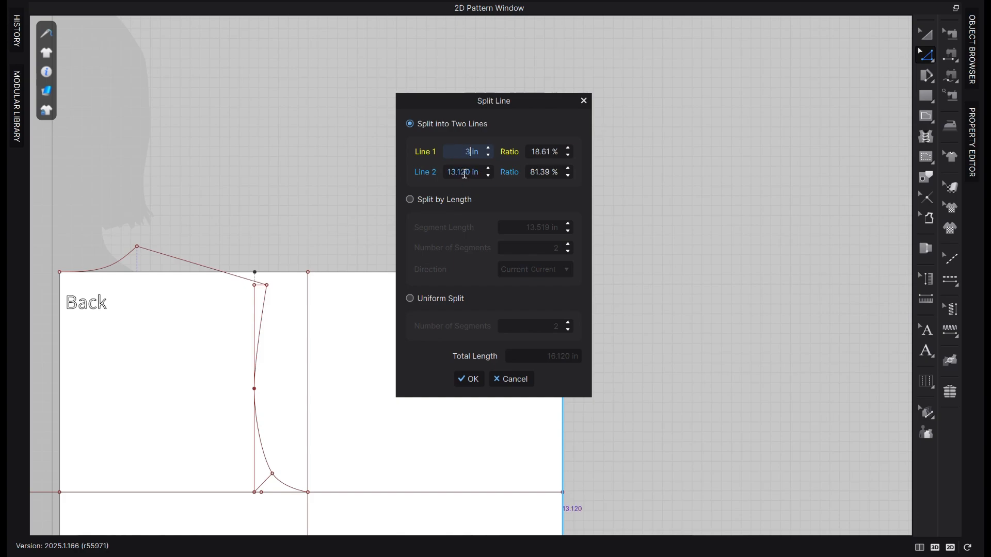
pyautogui.click(468, 379)
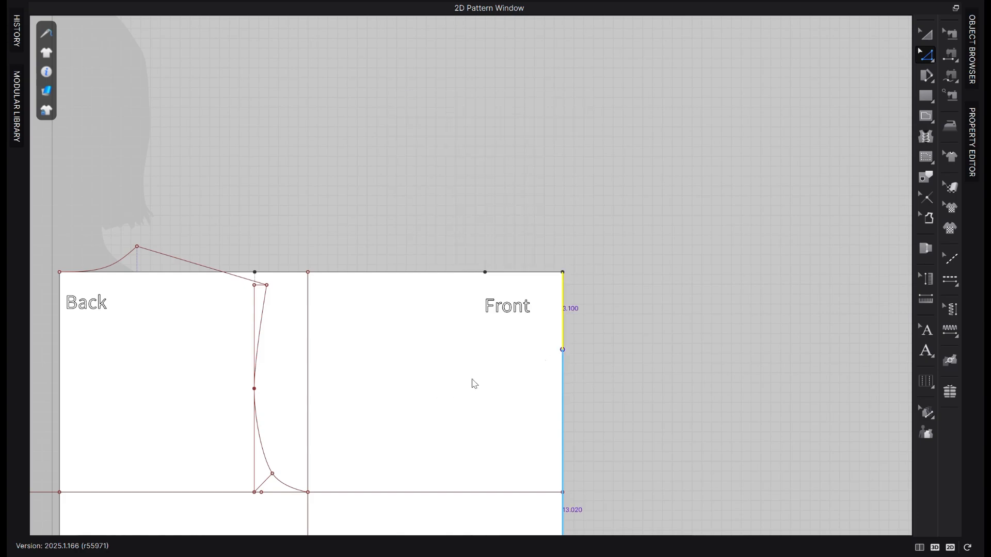
# Draw an internal line between the front neck width and neck depth points and curve it into a round neckline
pyautogui.press('g')
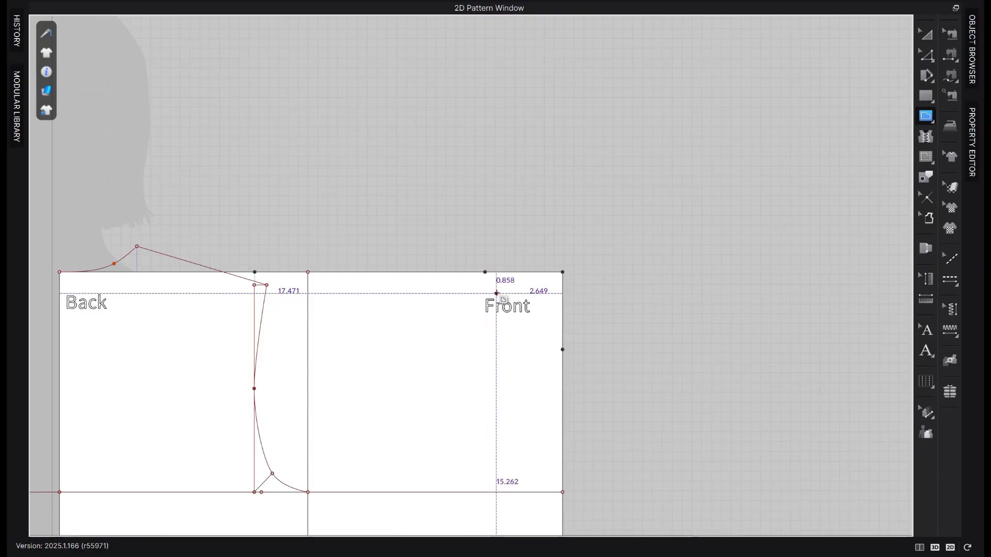
pyautogui.click(484, 271)
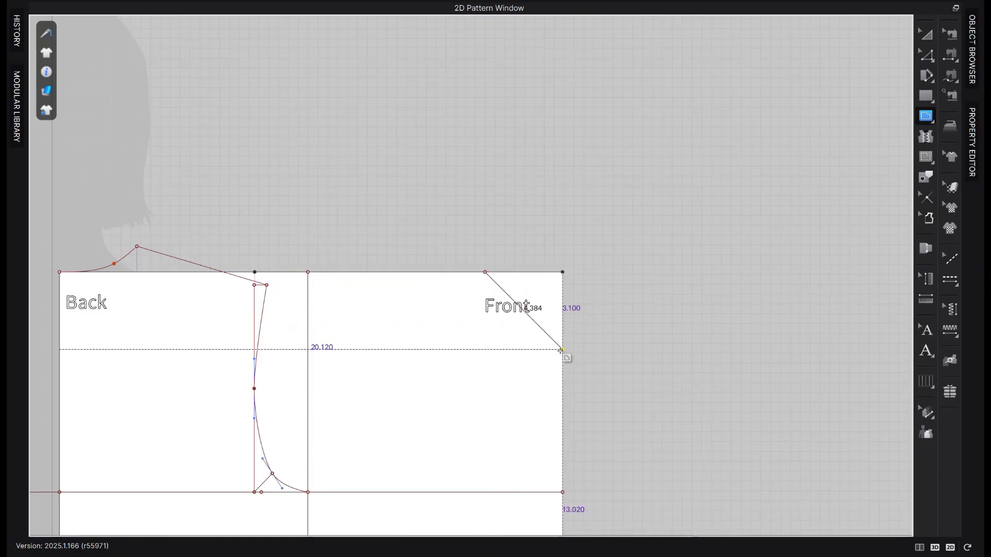
pyautogui.doubleClick(562, 350)
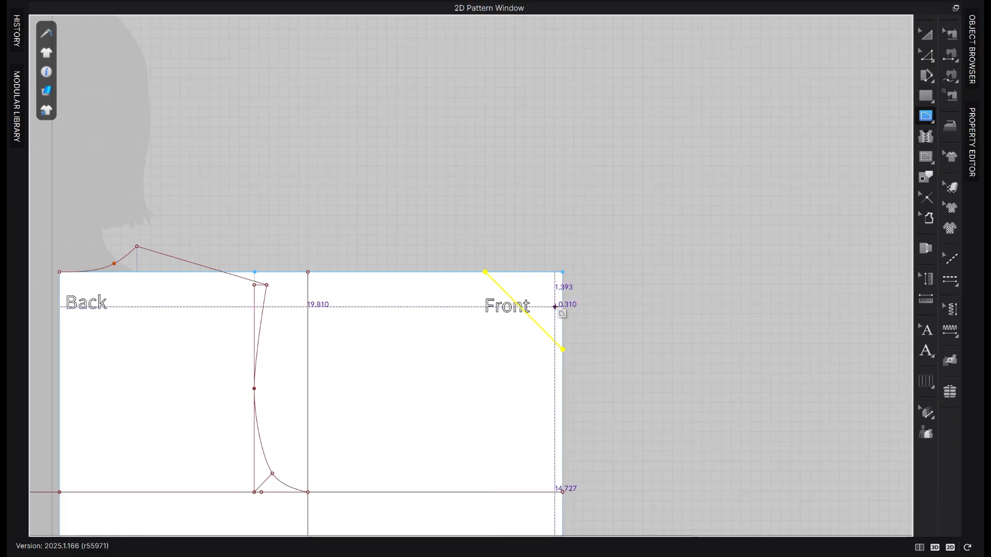
pyautogui.press('c')
pyautogui.moveTo(524, 311); pyautogui.dragTo(502, 336)
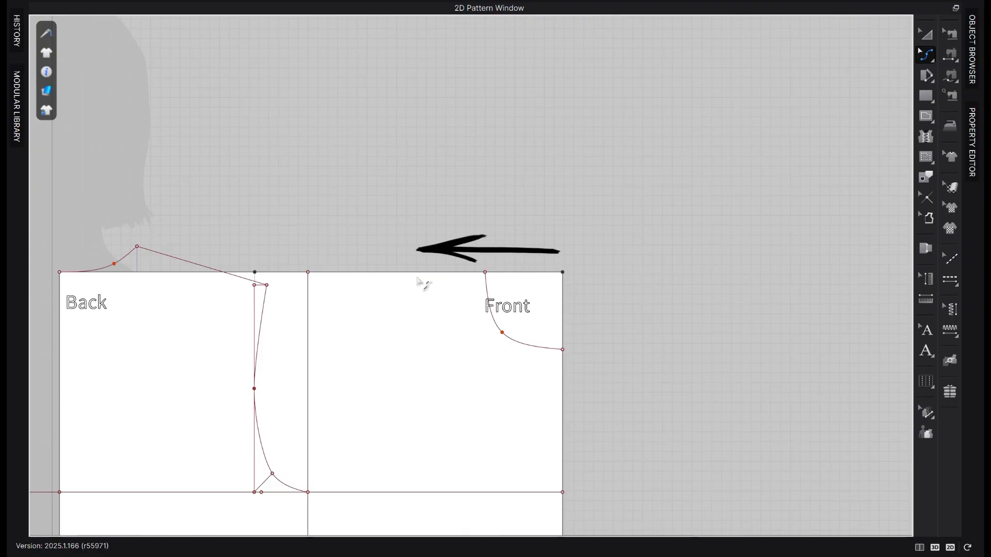
pyautogui.click(542, 272)
pyautogui.moveTo(468, 107); pyautogui.dragTo(680, 178)
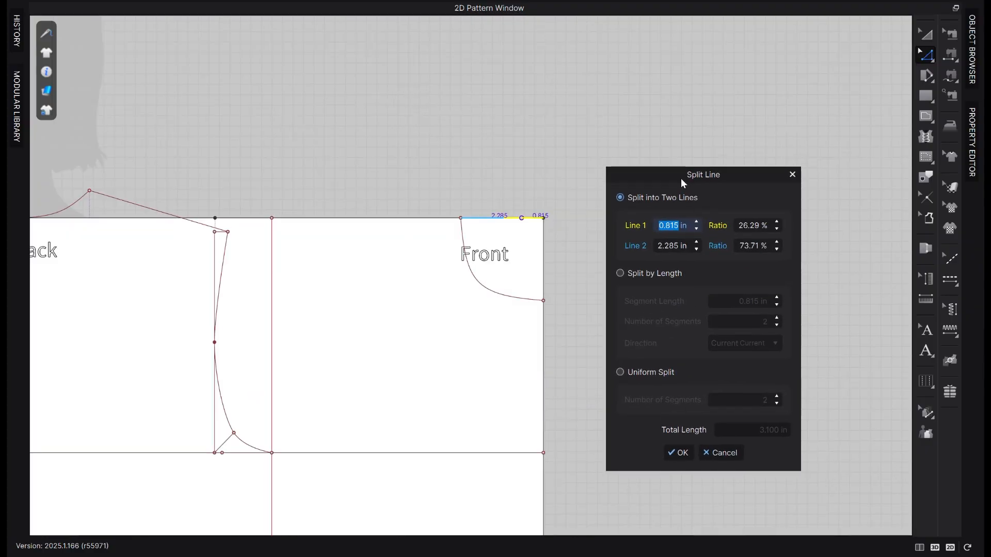
pyautogui.click(792, 175)
pyautogui.rightClick(407, 224)
pyautogui.click(435, 191)
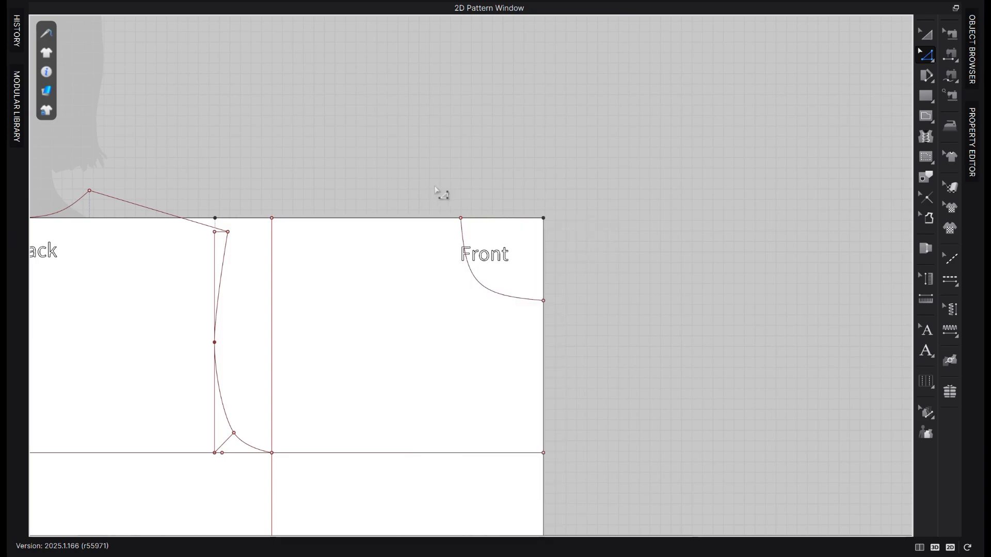
# Split the front's top line 4.7 in from the neck width point to mark the shoulder width
pyautogui.rightClick(393, 219)
pyautogui.click(434, 309)
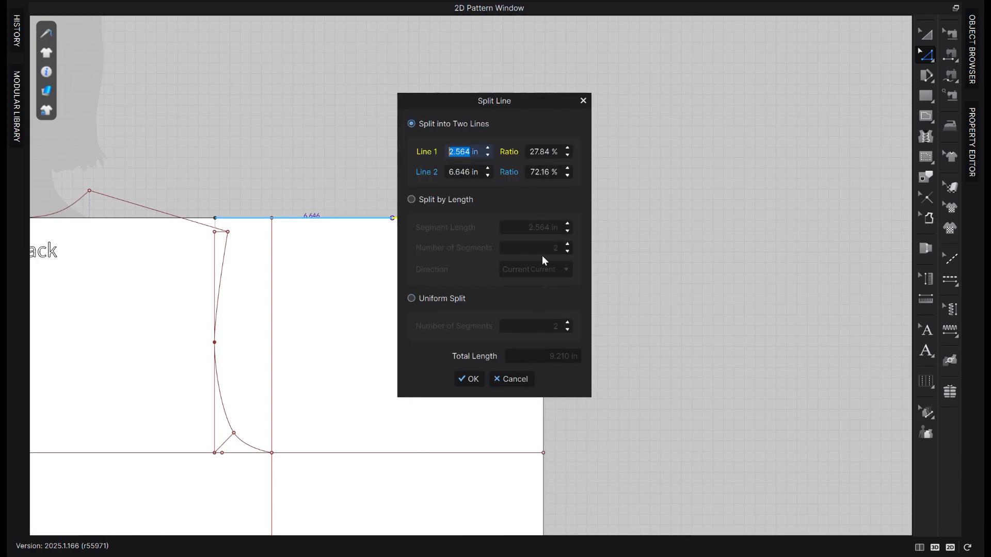
pyautogui.moveTo(515, 95); pyautogui.dragTo(716, 134)
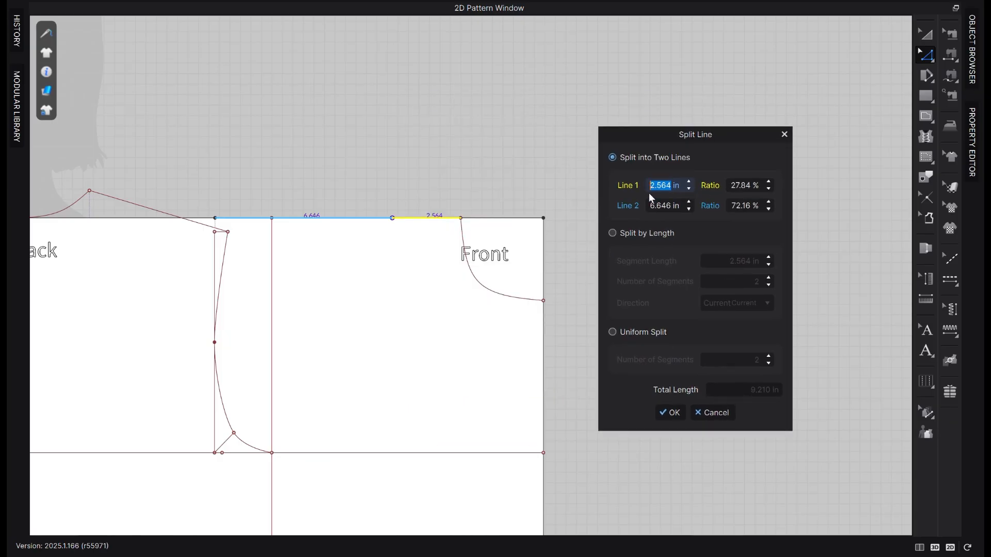
pyautogui.write('4.7')
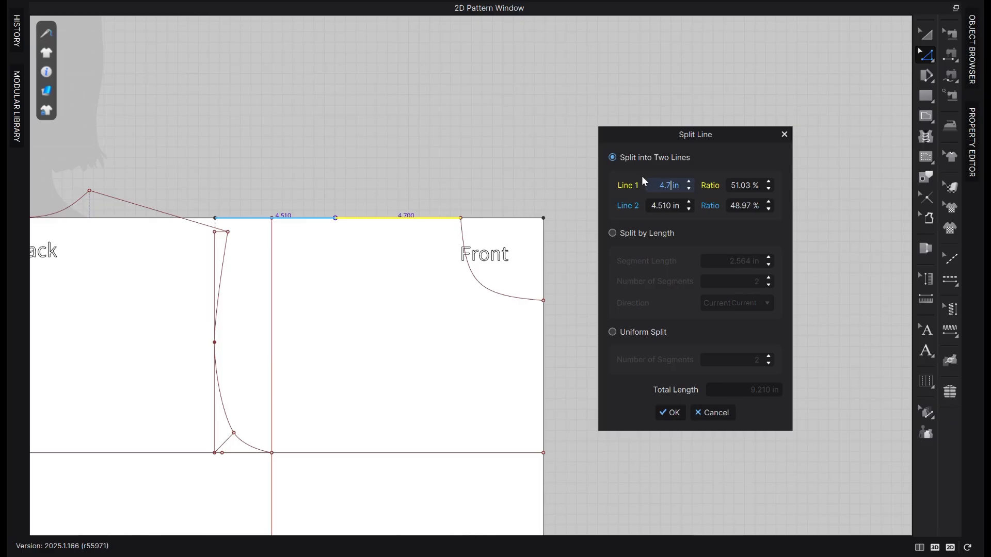
pyautogui.click(670, 413)
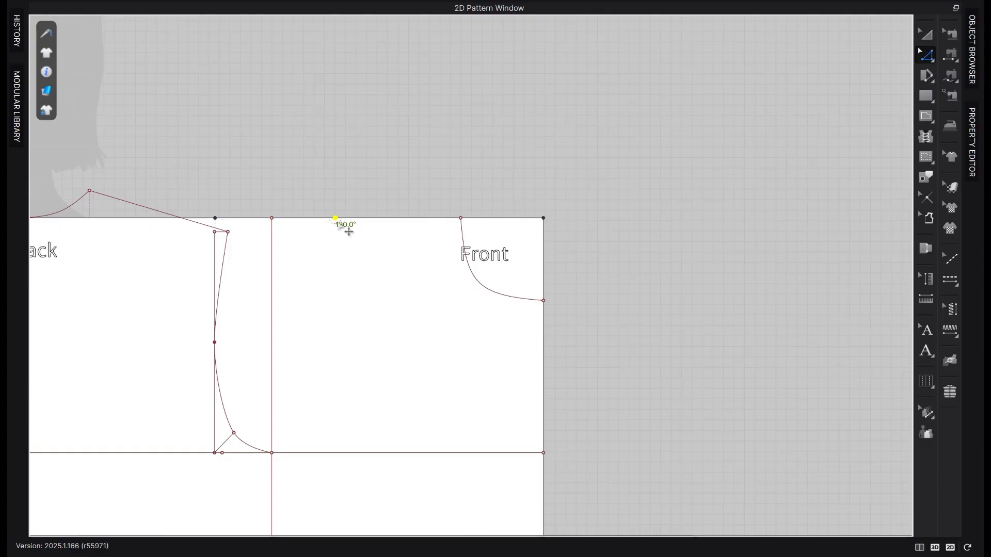
# Draw an internal line 1.5 in straight down from the shoulder width mark and on to the front neck width point as the shoulder slope
pyautogui.press('g')
pyautogui.click(335, 218)
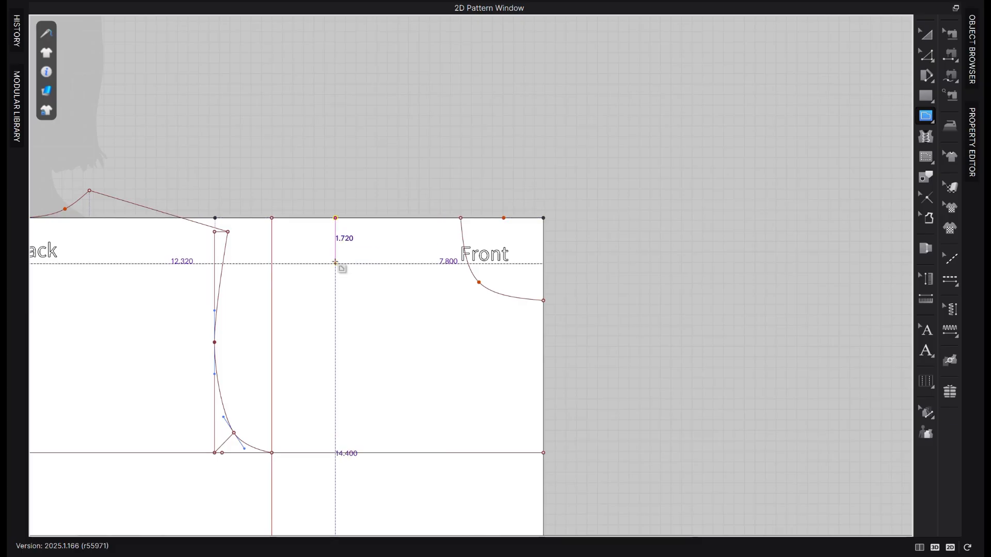
pyautogui.rightClick(335, 262)
pyautogui.write('1.5')
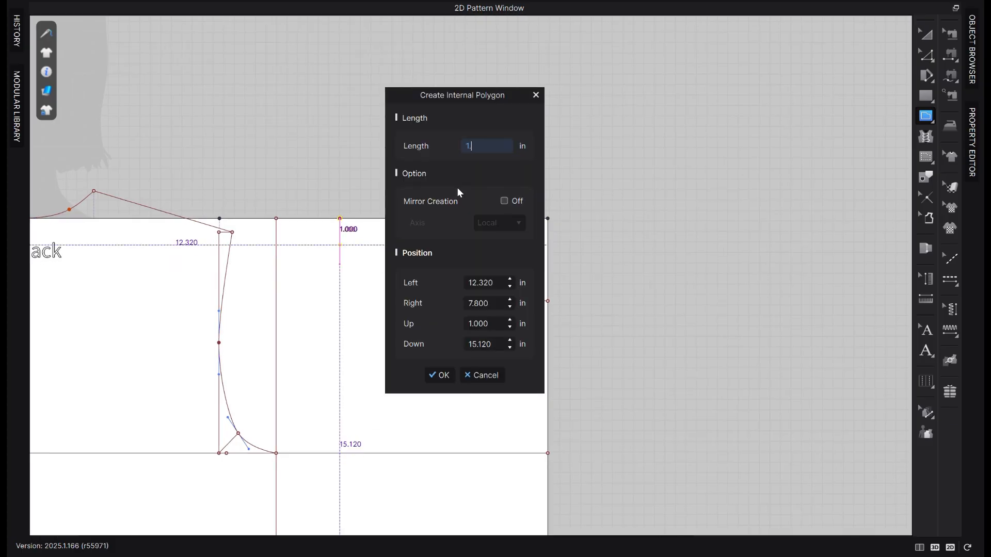
pyautogui.click(439, 376)
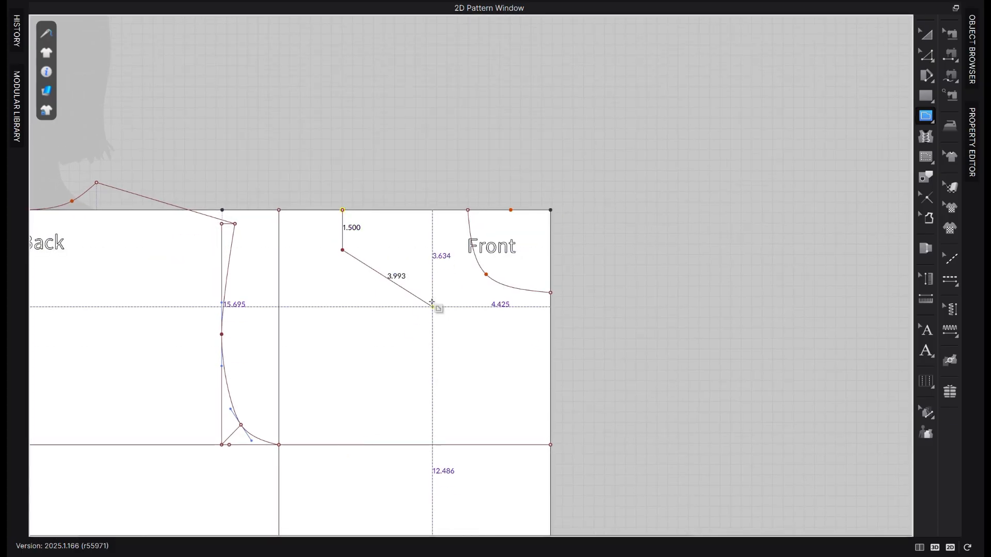
pyautogui.click(467, 211)
pyautogui.press('z')
# Measure the combined length of the finished back's two shoulder segments on either side of the shoulder dart
pyautogui.scroll(3, 357, 241)
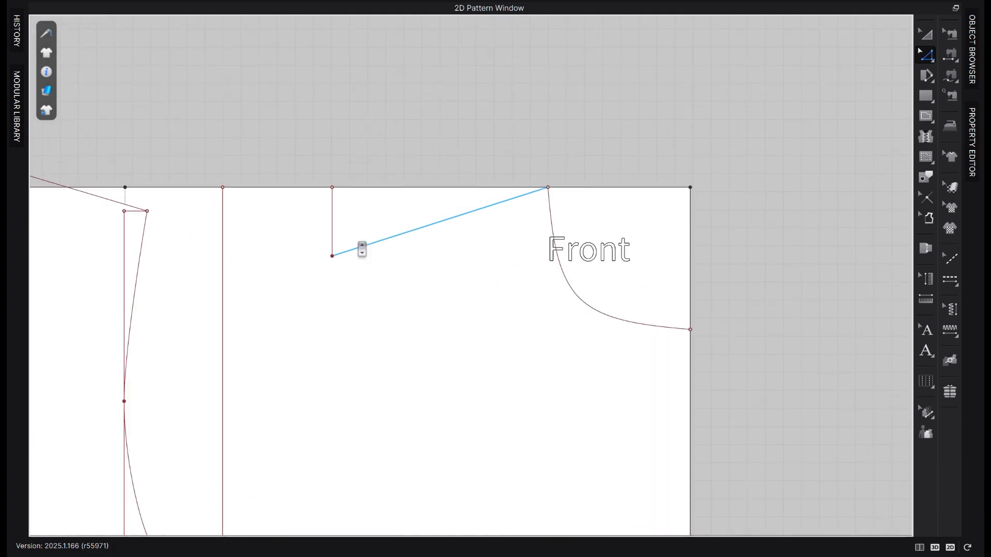
pyautogui.scroll(-4, 493, 268)
pyautogui.scroll(2, 317, 266)
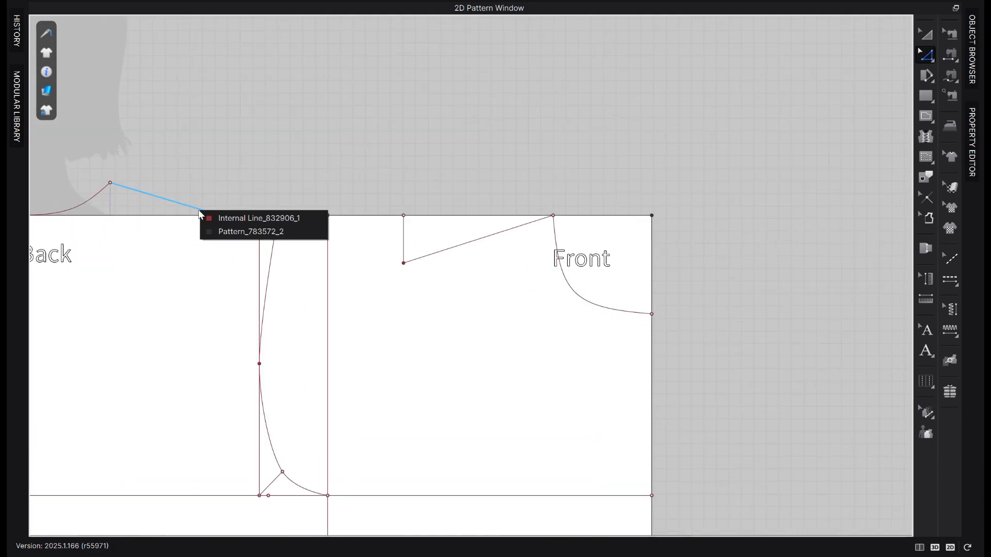
pyautogui.scroll(-10, 333, 192)
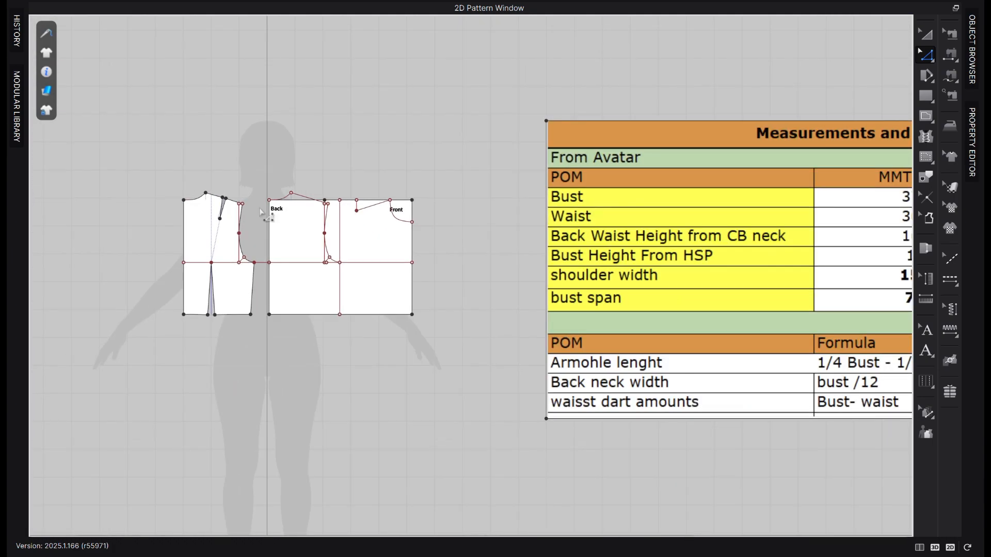
pyautogui.scroll(6, 271, 197)
pyautogui.click(120, 225)
pyautogui.keyDown('shift'); pyautogui.click(148, 229); pyautogui.keyUp('shift')
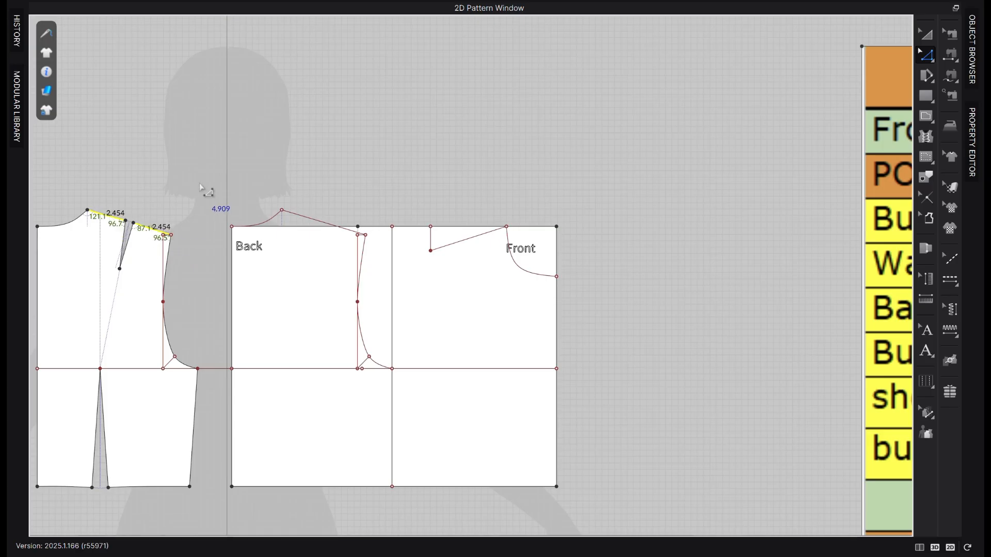
# Split the front's sloped shoulder line 4.9 in from the neck point to mark the shoulder tip
pyautogui.scroll(3, 393, 230)
pyautogui.scroll(4, 400, 267)
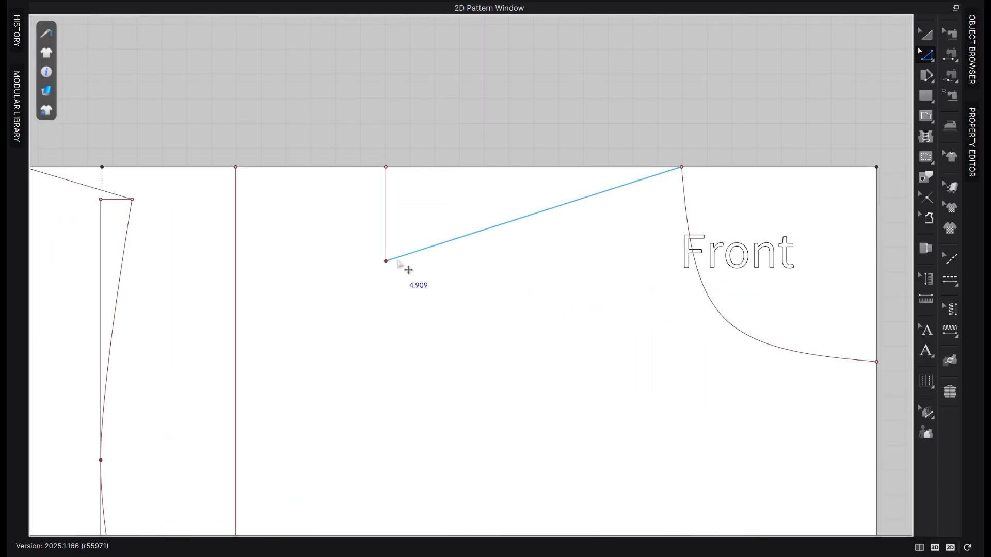
pyautogui.press('v')
pyautogui.press('z')
pyautogui.click(432, 262)
pyautogui.rightClick(432, 262)
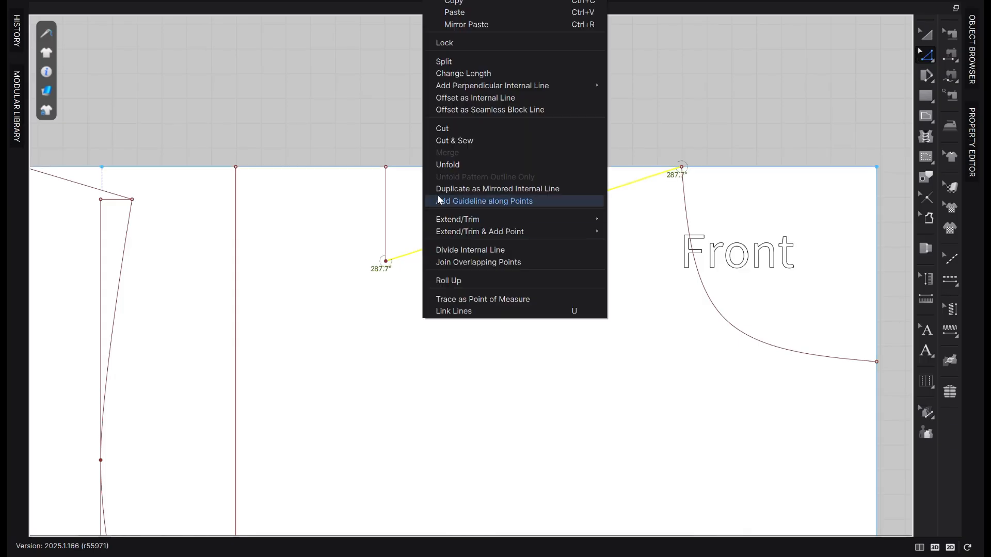
pyautogui.click(463, 63)
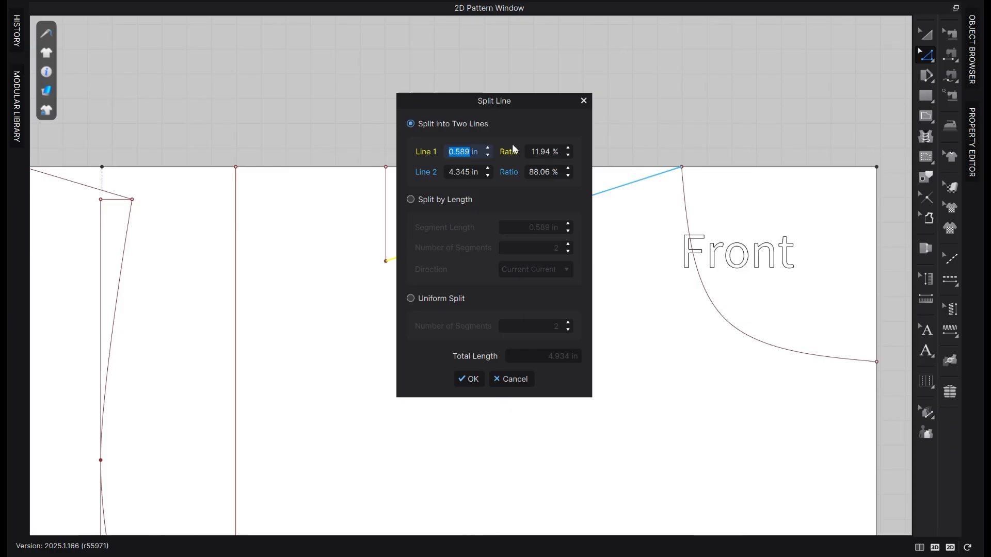
pyautogui.moveTo(535, 99); pyautogui.dragTo(267, 144)
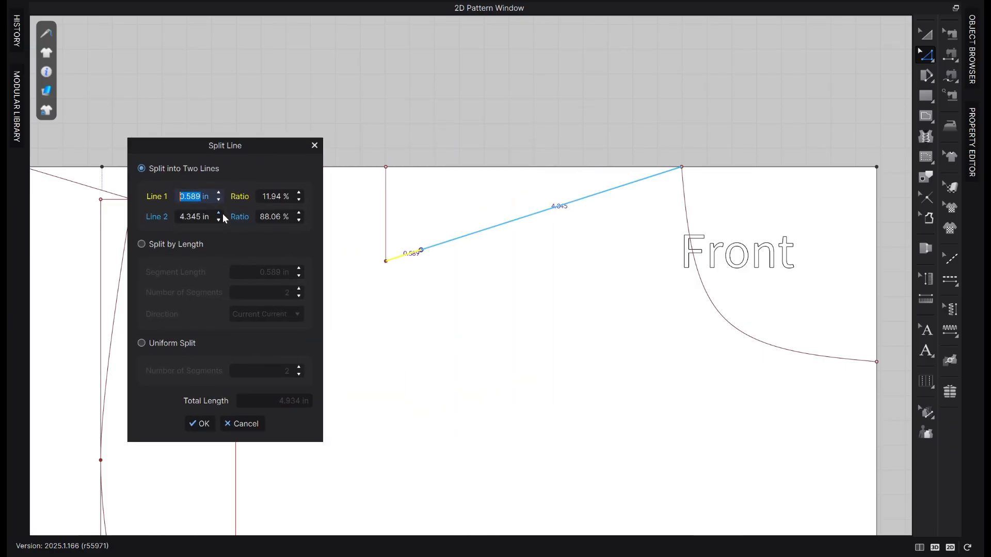
pyautogui.click(202, 213)
pyautogui.write('4.9')
pyautogui.click(203, 423)
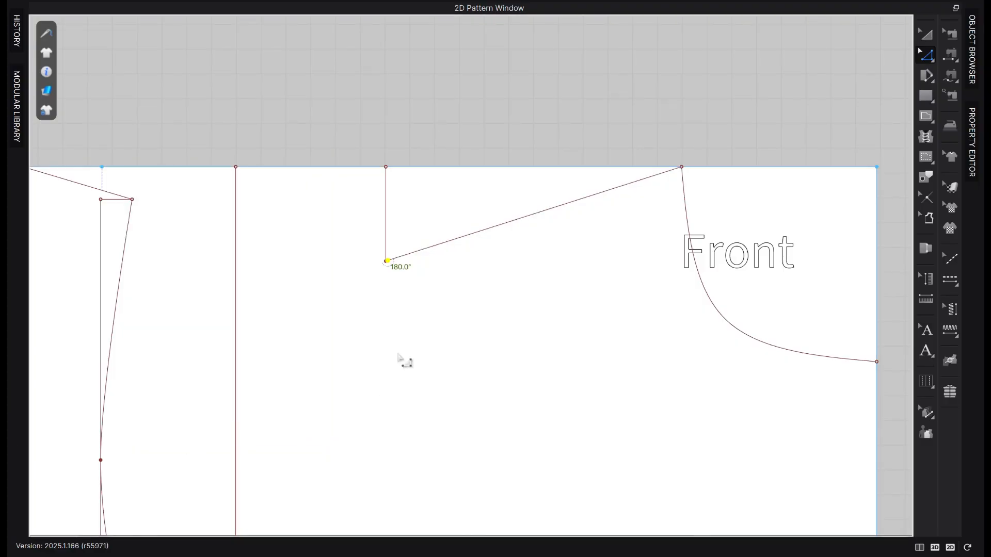
# Draw a vertical internal line from the front shoulder tip straight down to the horizontal chest line
pyautogui.scroll(5, 400, 302)
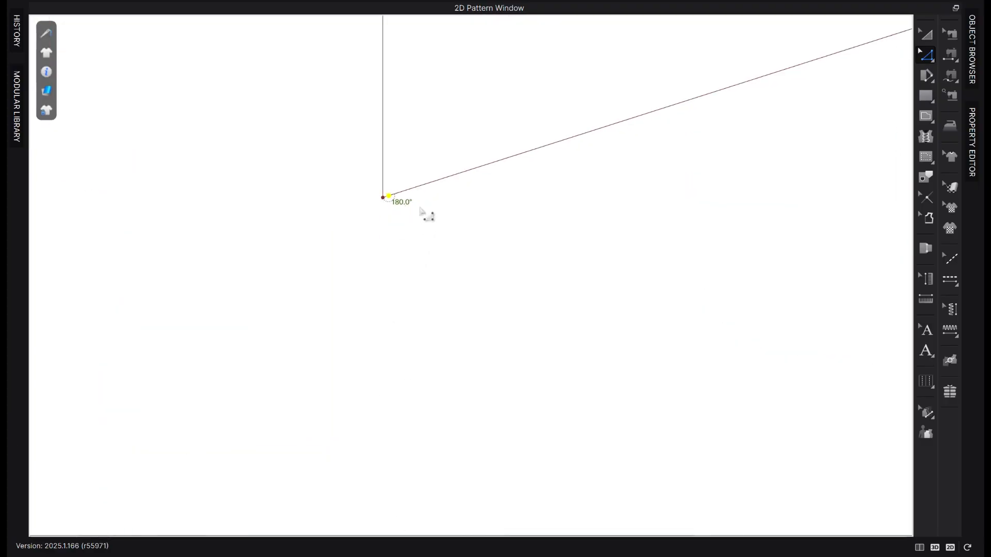
pyautogui.scroll(-5, 420, 214)
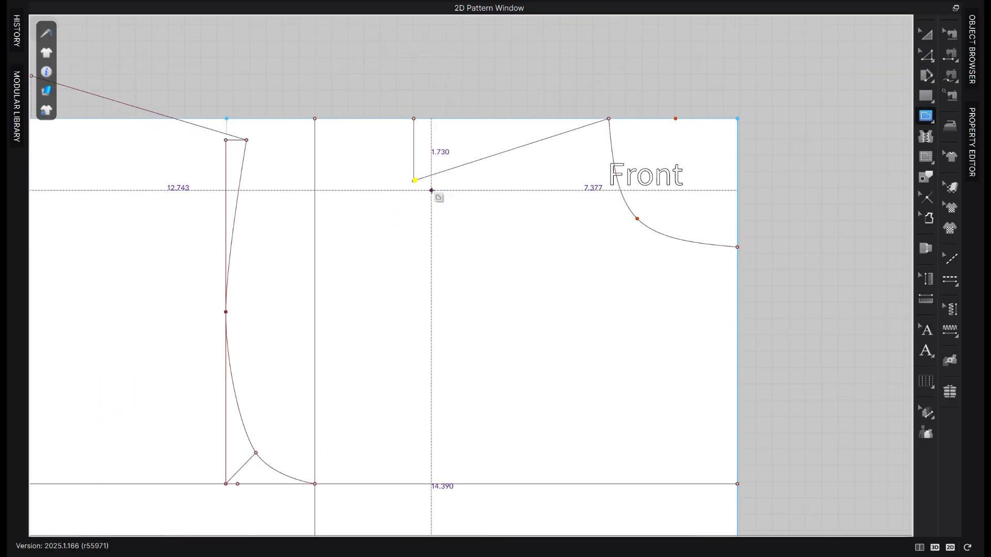
pyautogui.press('g')
pyautogui.scroll(2, 414, 207)
pyautogui.scroll(3, 421, 171)
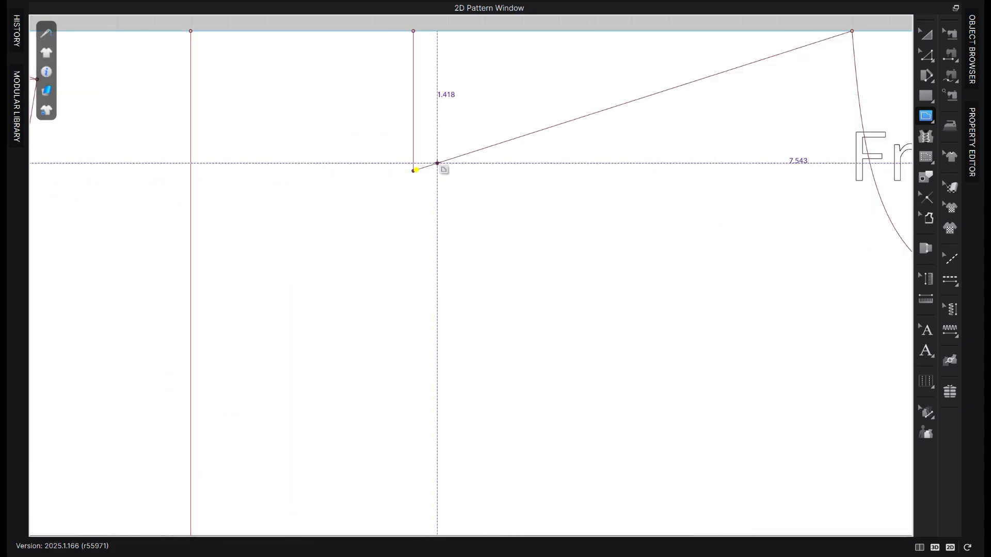
pyautogui.click(414, 170)
pyautogui.scroll(-3, 416, 169)
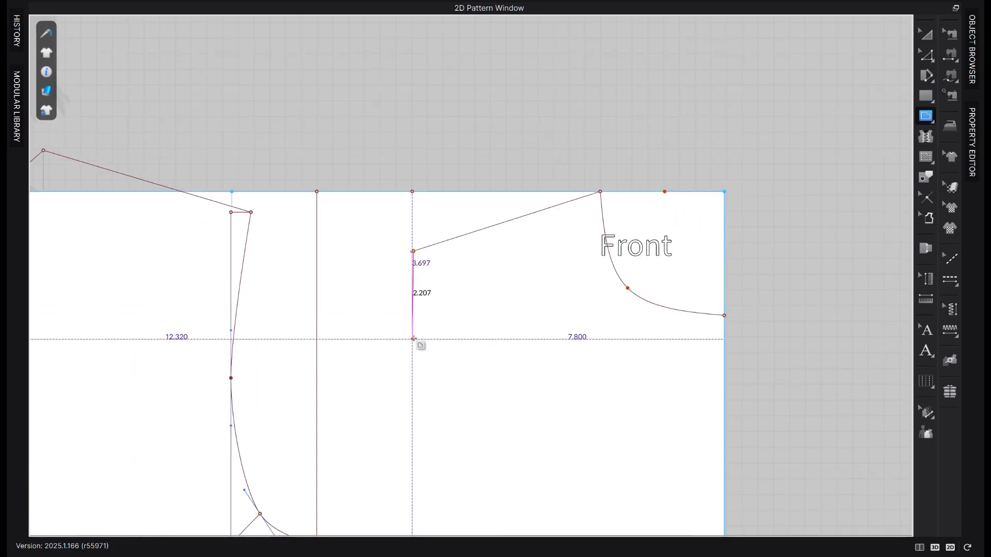
pyautogui.scroll(-2, 413, 341)
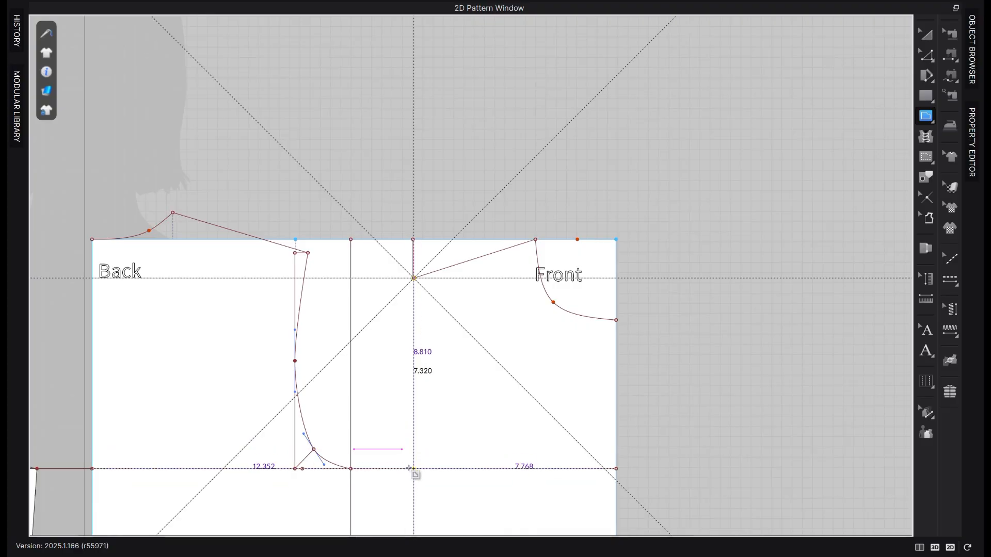
pyautogui.click(414, 468)
pyautogui.press('z')
pyautogui.click(667, 390)
# Move the vertical line below the front shoulder tip 0.75 in horizontally toward the centre front
pyautogui.scroll(3, 451, 361)
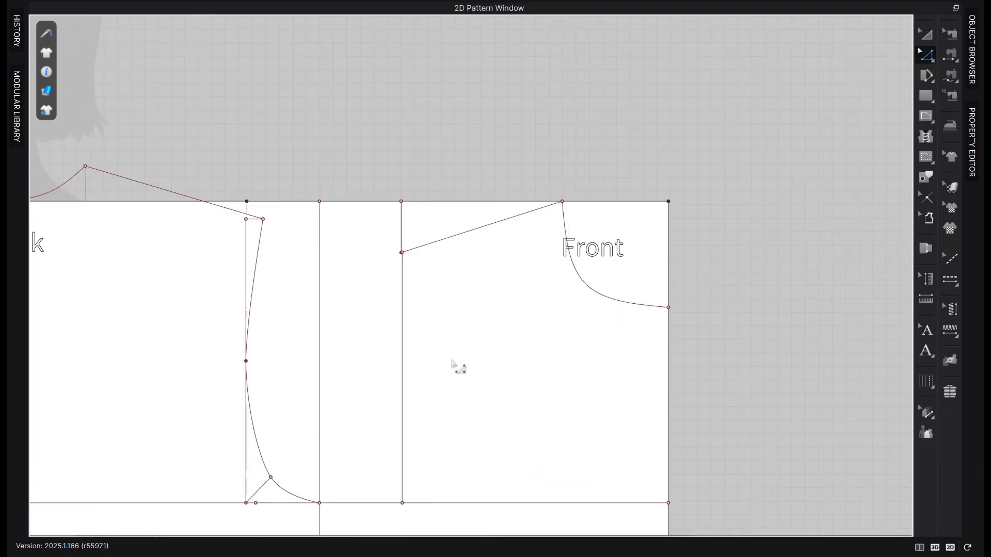
pyautogui.click(404, 380)
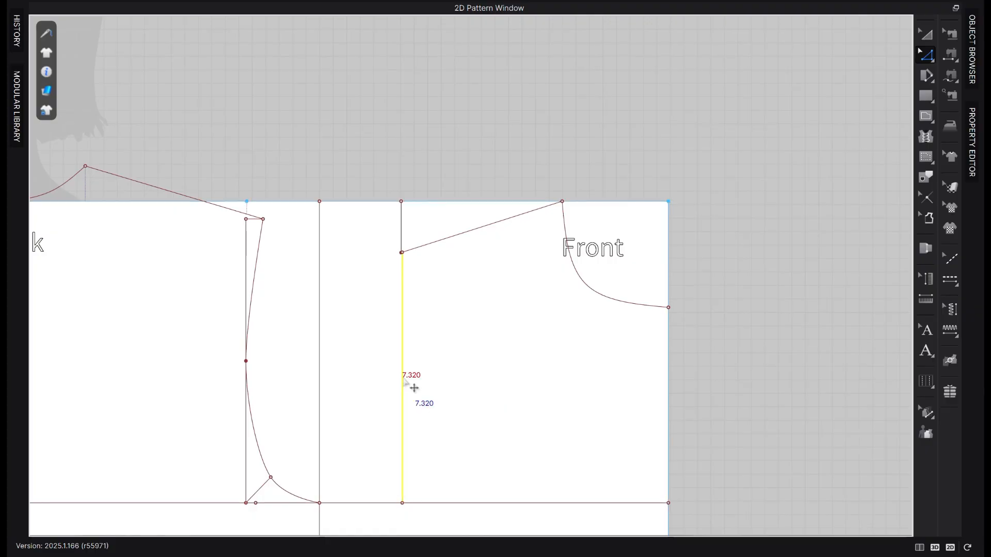
pyautogui.scroll(3, 409, 335)
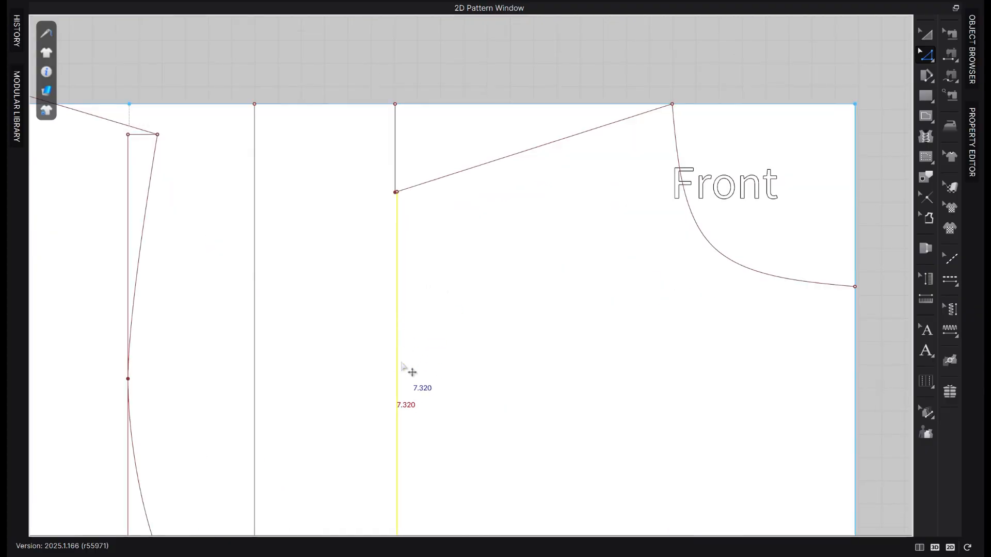
pyautogui.moveTo(403, 364); pyautogui.dragTo(429, 372)
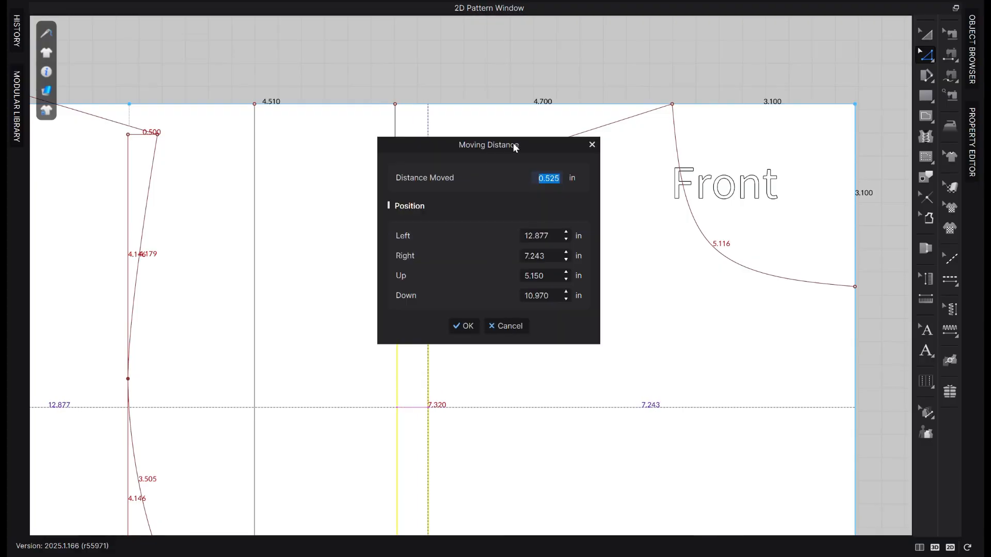
pyautogui.write('.75')
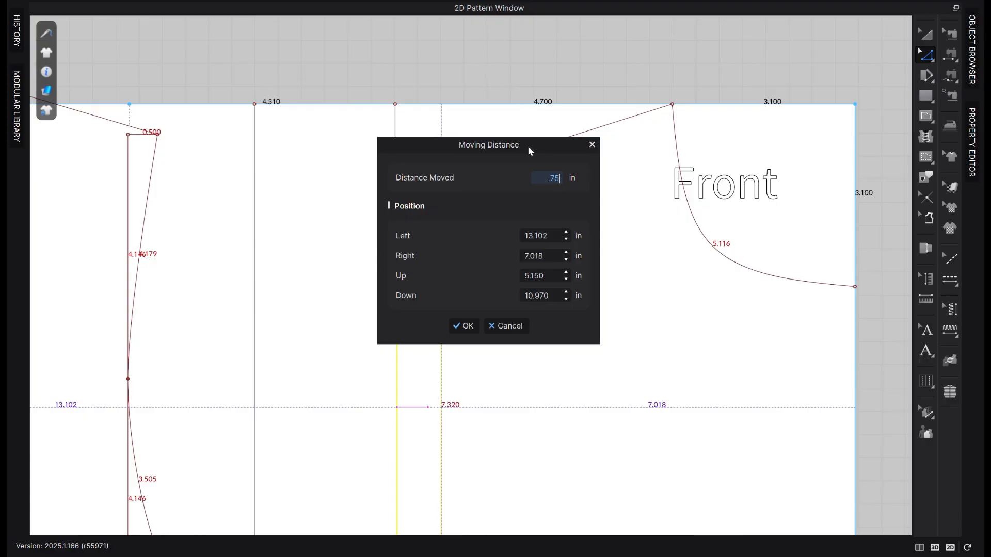
pyautogui.moveTo(527, 146); pyautogui.dragTo(261, 133)
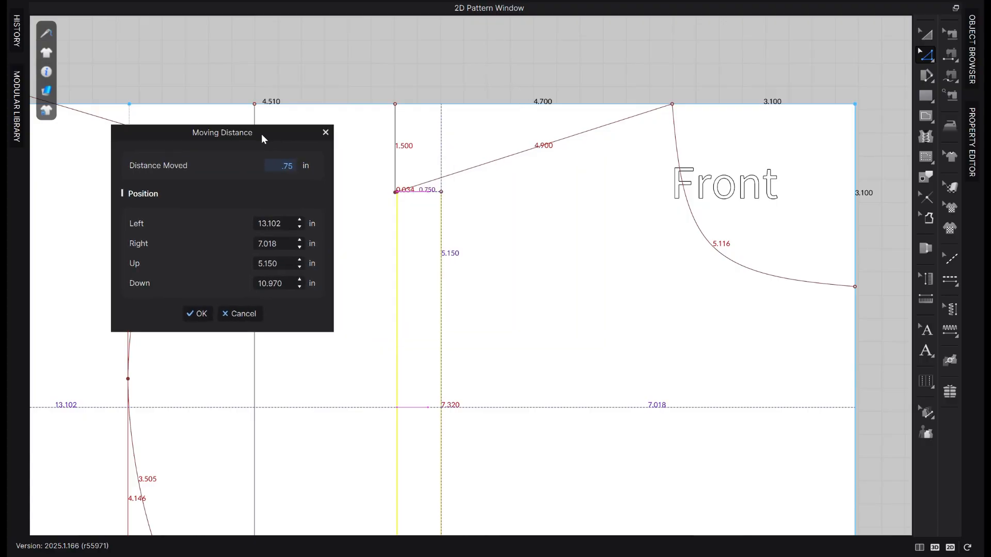
pyautogui.click(210, 312)
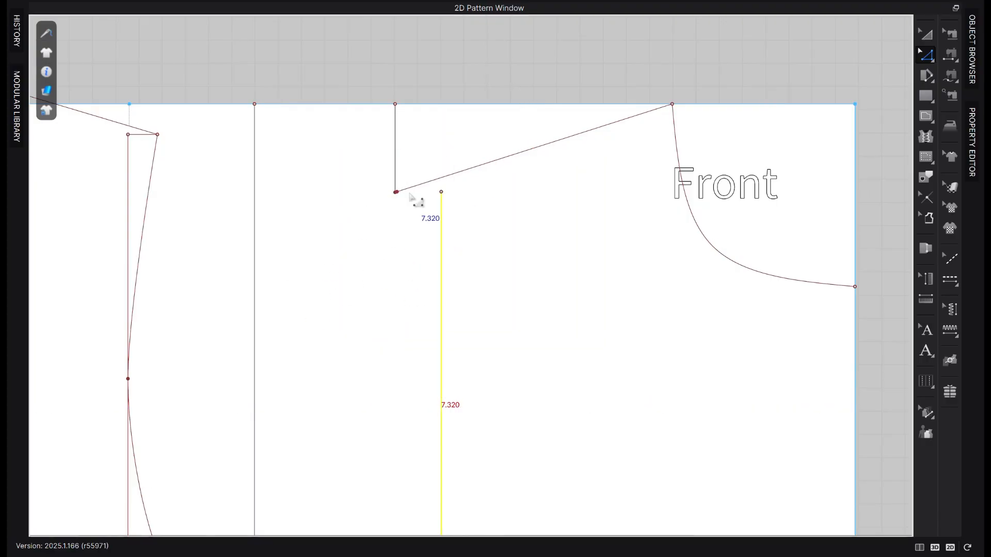
# Split the shifted vertical armhole guide line uniformly into 3 segments
pyautogui.scroll(-3, 457, 191)
pyautogui.scroll(3, 464, 399)
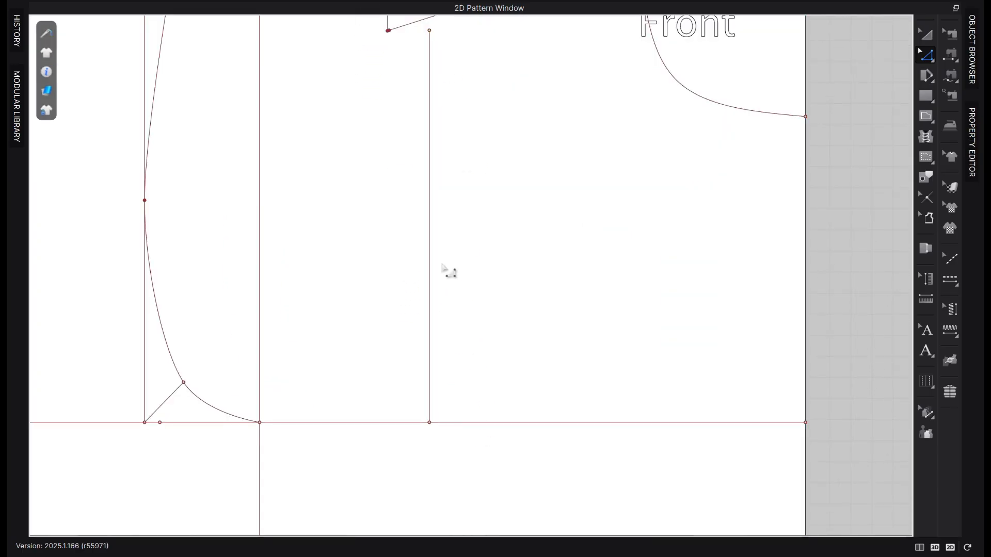
pyautogui.click(429, 303)
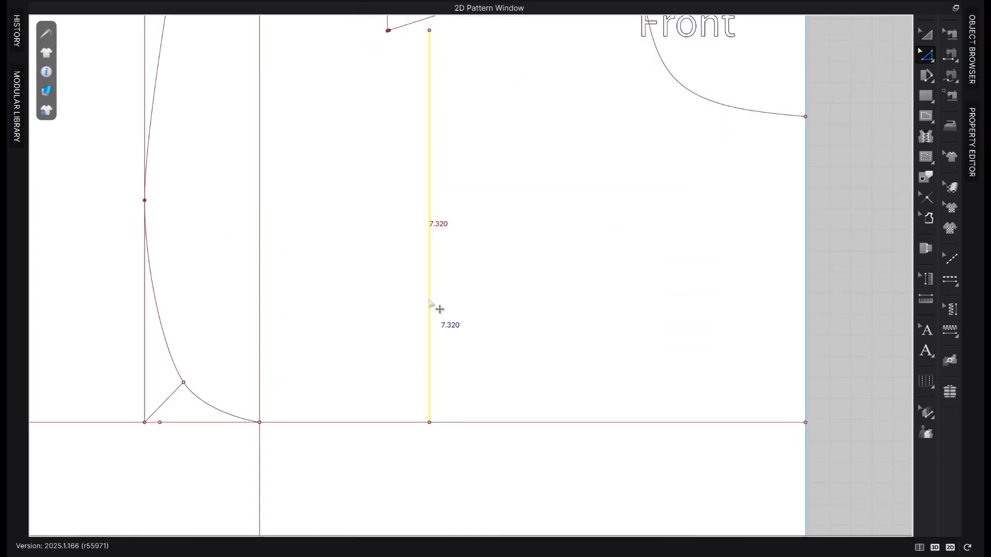
pyautogui.rightClick(430, 303)
pyautogui.click(480, 61)
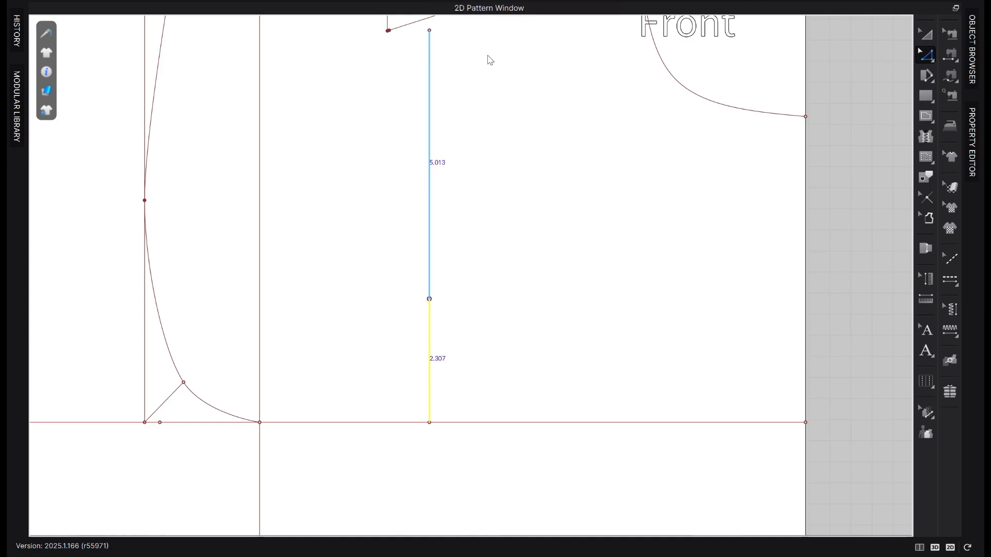
pyautogui.click(451, 299)
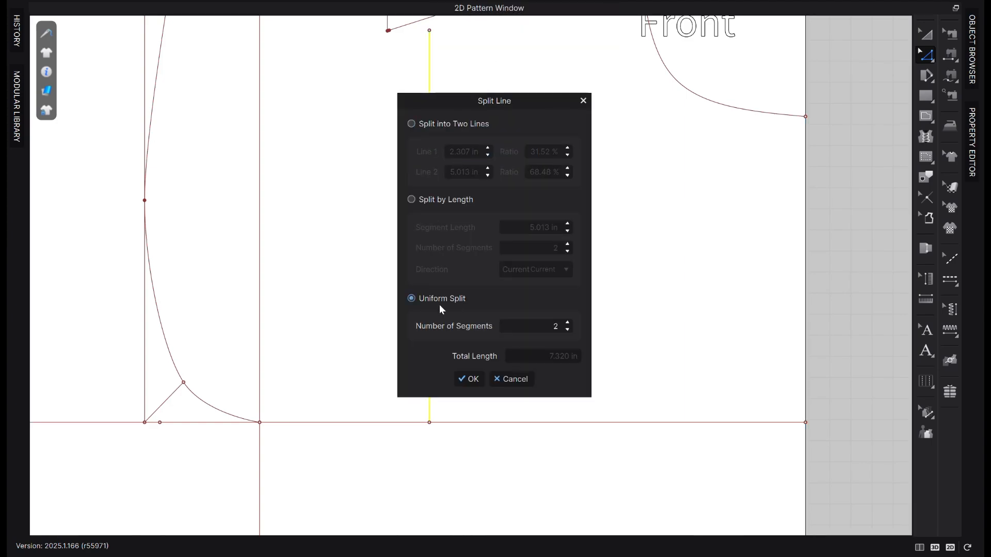
pyautogui.click(567, 322)
pyautogui.click(468, 379)
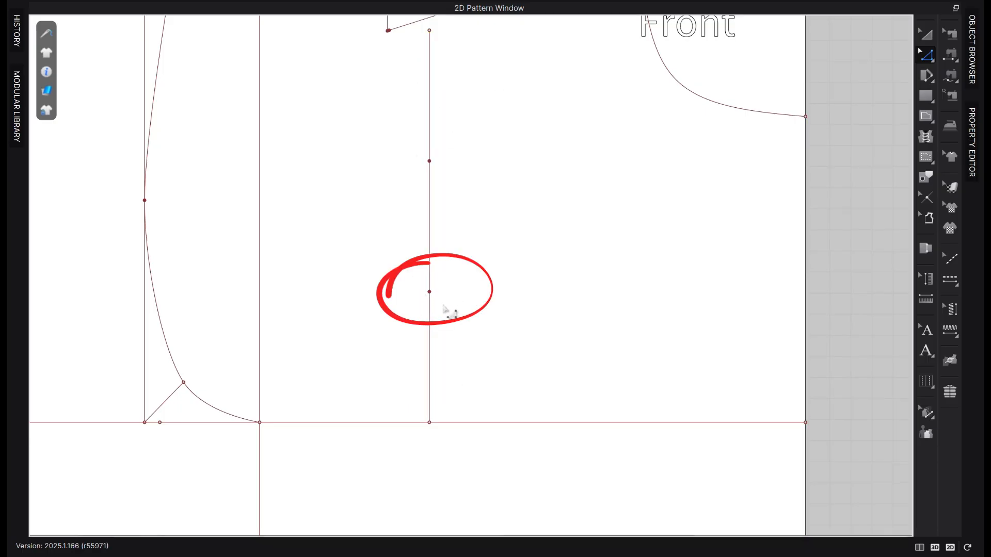
# Draw the front armhole as a curved internal line from the shoulder tip through the guide's lower third point to the side line at chest level
pyautogui.press('g')
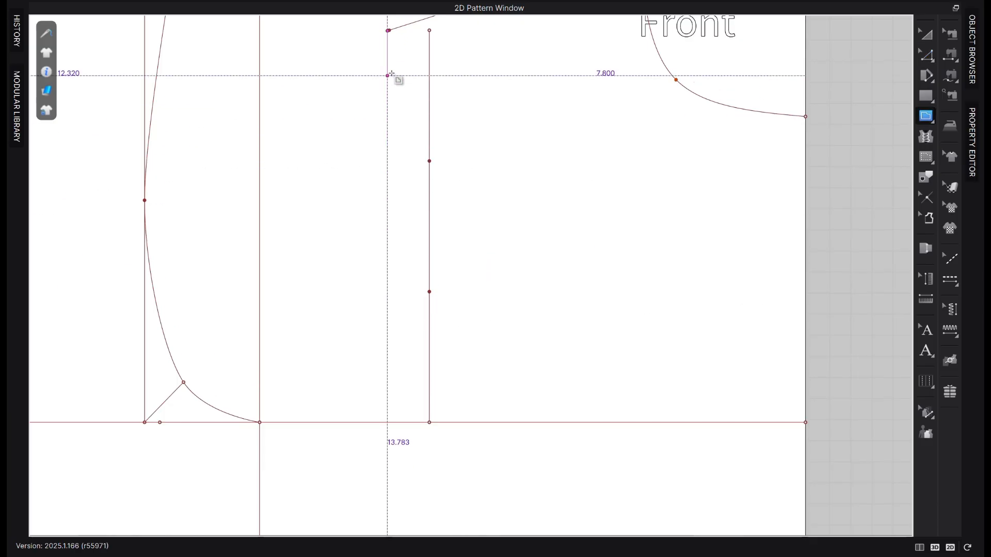
pyautogui.click(388, 30)
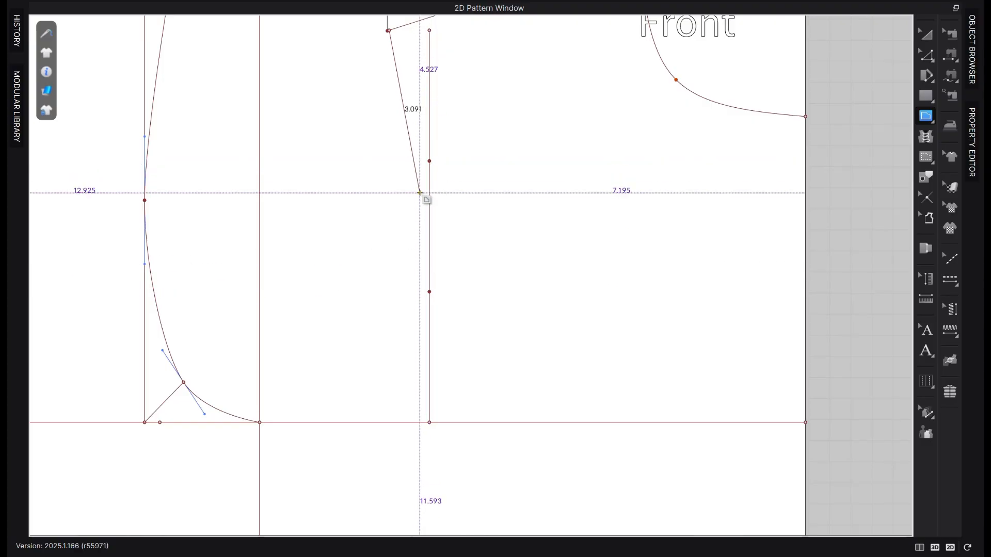
pyautogui.click(429, 292)
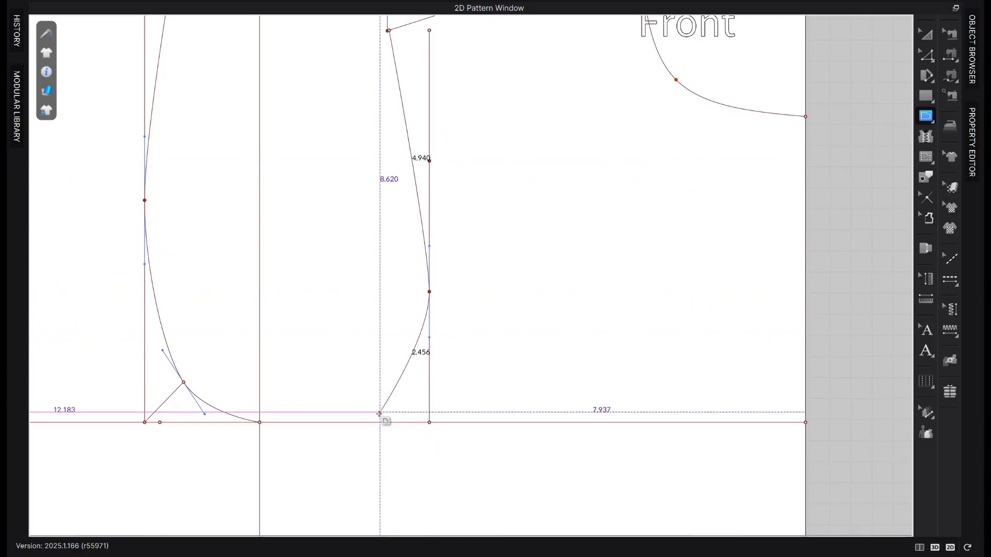
pyautogui.click(354, 401)
pyautogui.click(260, 422)
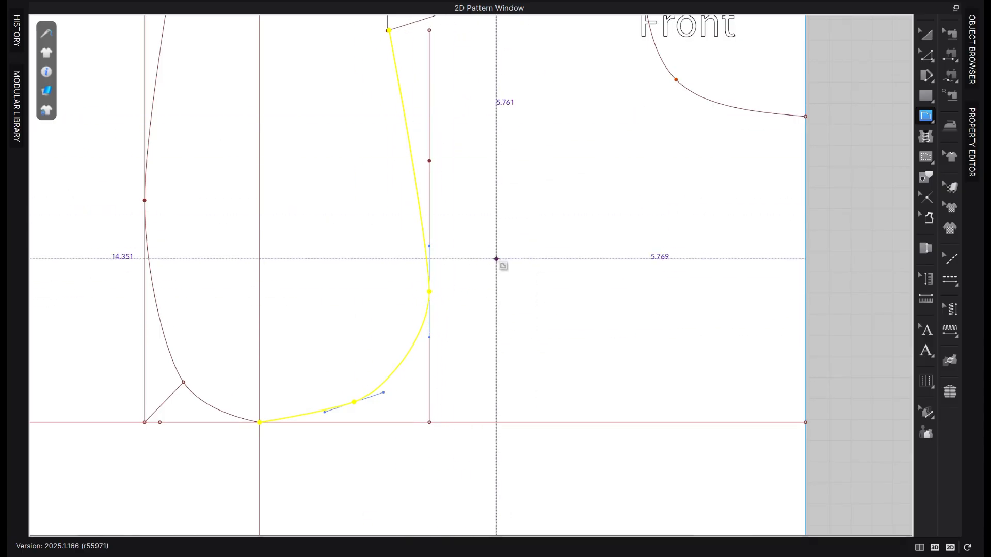
# Lengthen the upper curve handle at the guide's lower third point to round the upper front armhole
pyautogui.press('z')
pyautogui.scroll(-7, 351, 144)
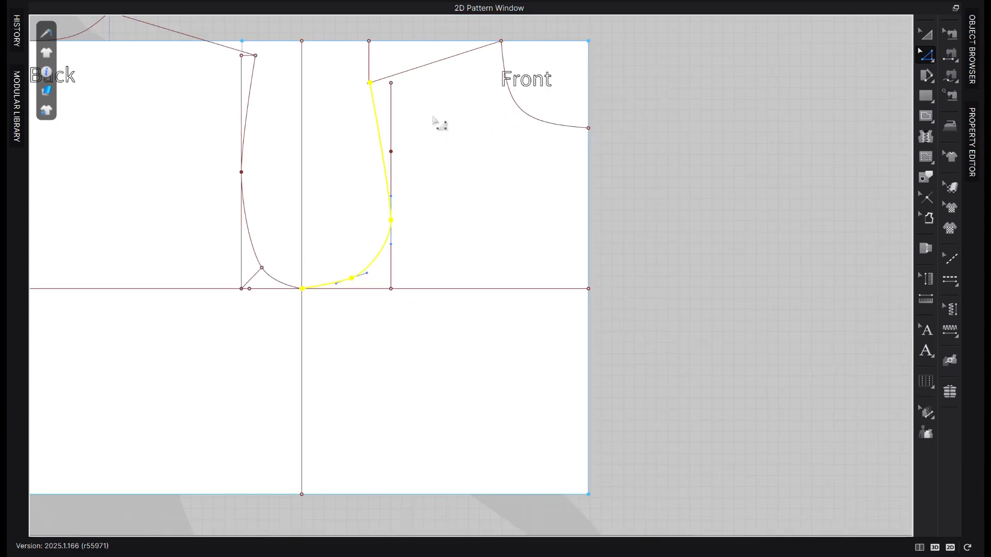
pyautogui.moveTo(429, 253); pyautogui.dragTo(432, 185)
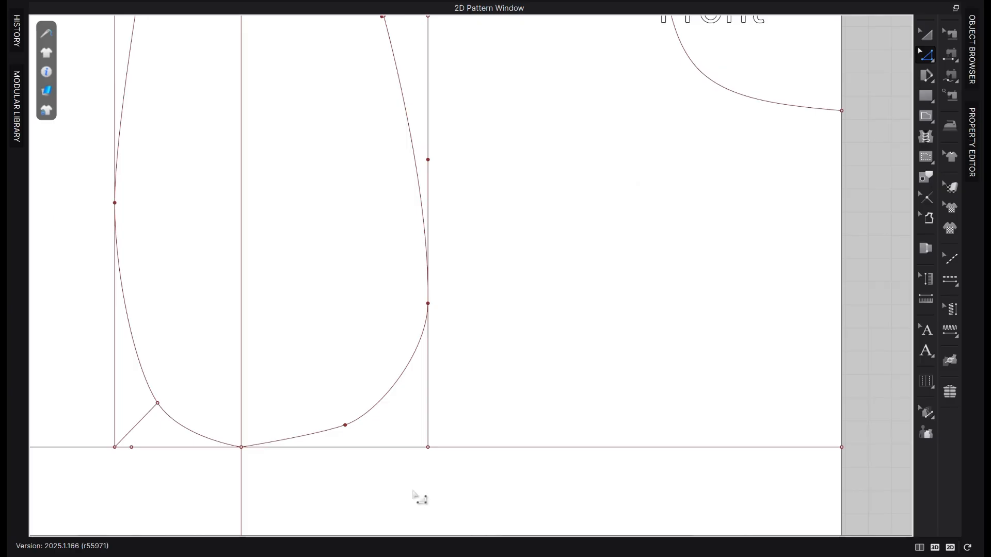
# Switch to the Smooth Curve tool for refining the front armhole curve
pyautogui.scroll(-10, 442, 387)
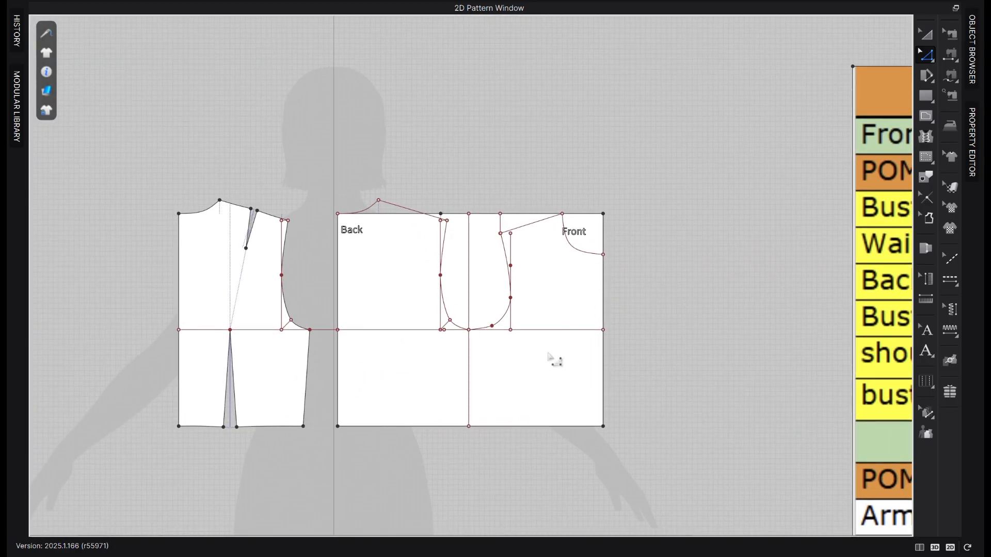
pyautogui.scroll(2, 550, 355)
pyautogui.scroll(1, 594, 357)
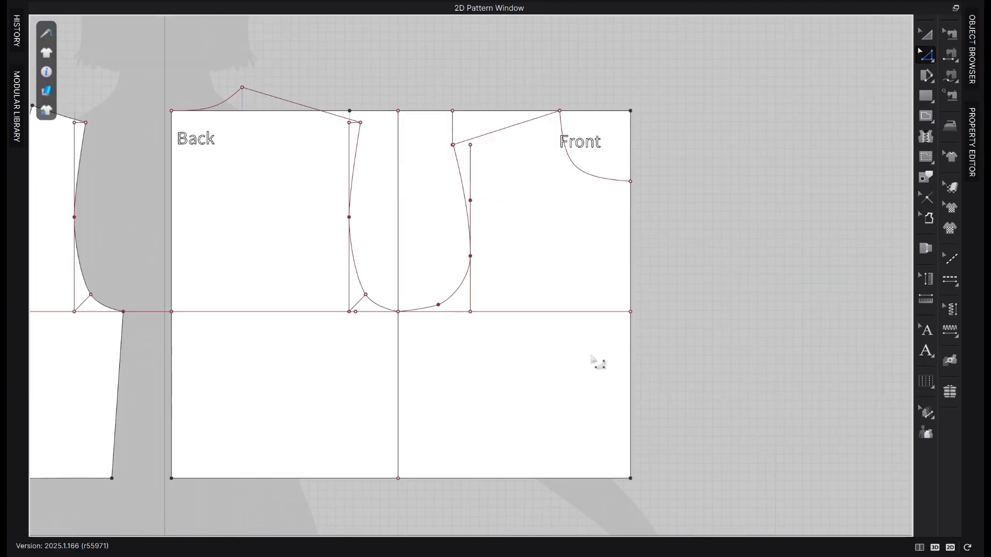
pyautogui.click(927, 69)
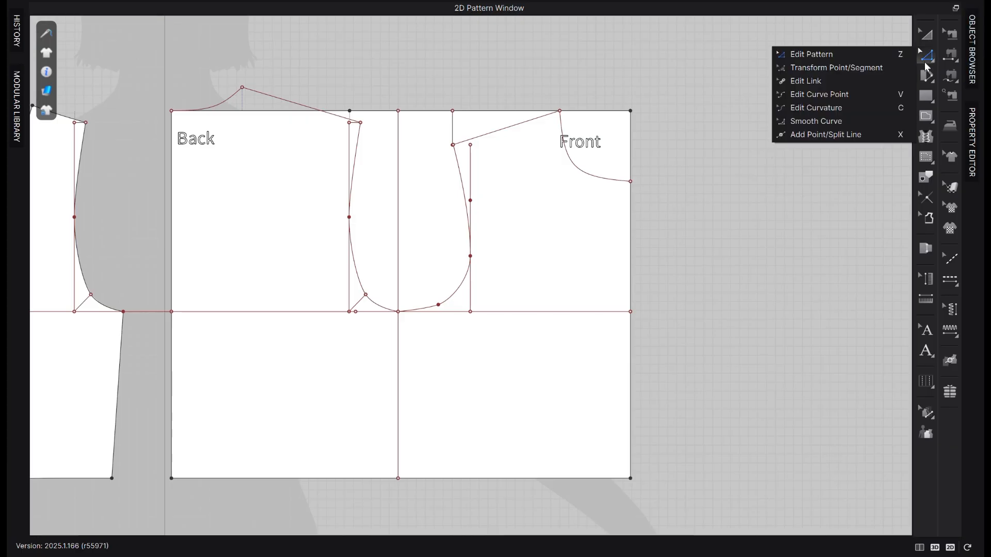
pyautogui.click(831, 126)
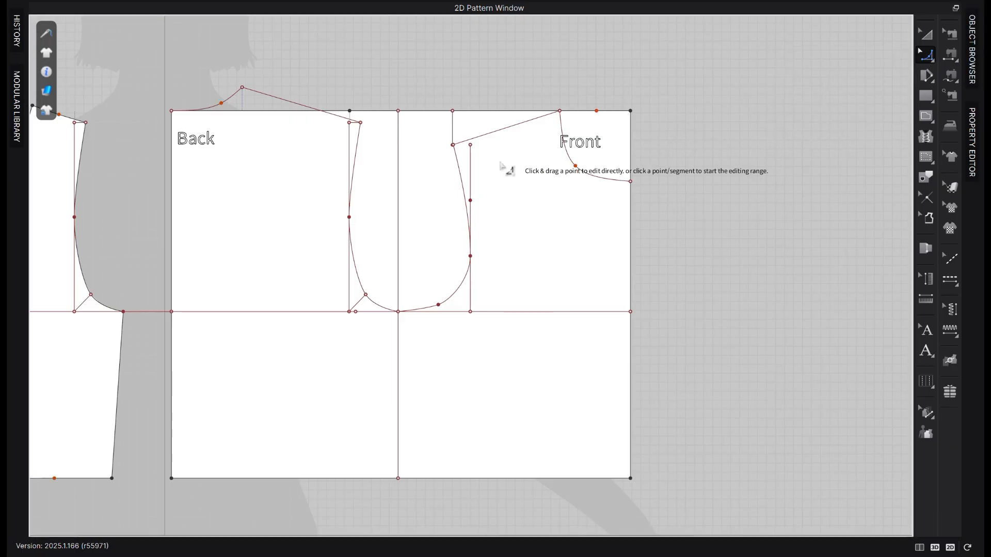
pyautogui.scroll(1, 490, 160)
pyautogui.click(453, 141)
pyautogui.click(471, 285)
pyautogui.click(459, 222)
pyautogui.press('Return')
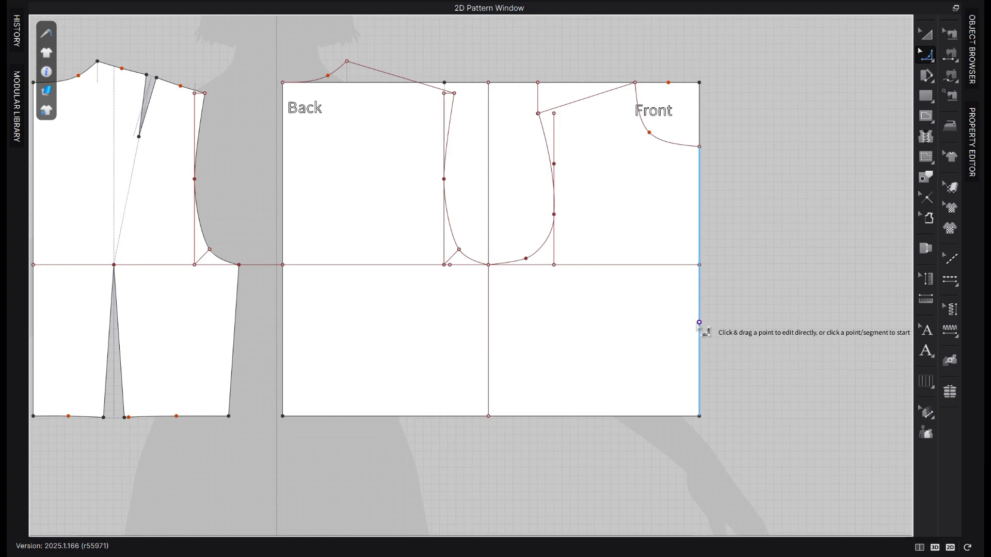
# Try to offset the front's centre edge as an internal line at a distance of 357 in
pyautogui.scroll(-3, 699, 330)
pyautogui.moveTo(606, 413); pyautogui.dragTo(436, 287, button='right')
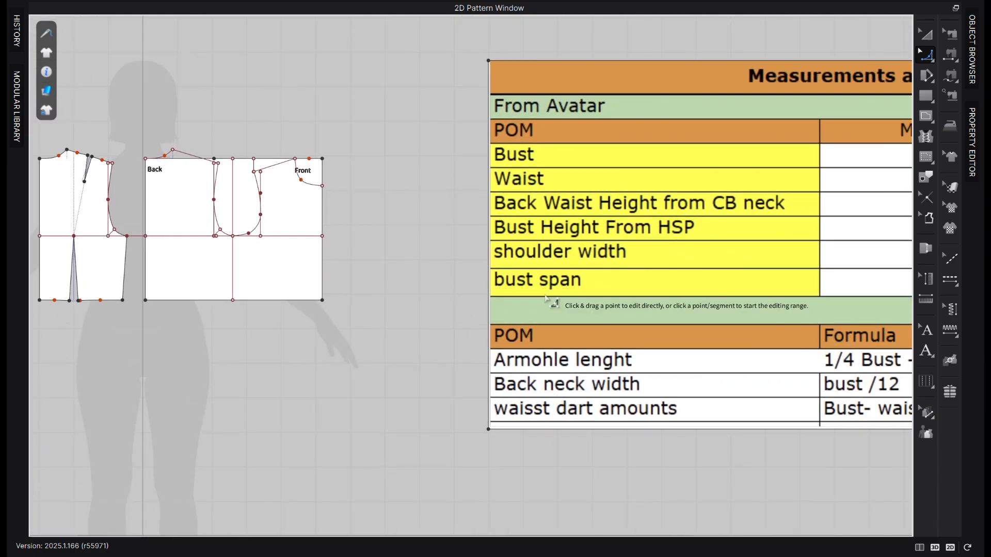
pyautogui.scroll(-4, 539, 323)
pyautogui.scroll(3, 799, 288)
pyautogui.moveTo(807, 293); pyautogui.dragTo(609, 317, button='middle')
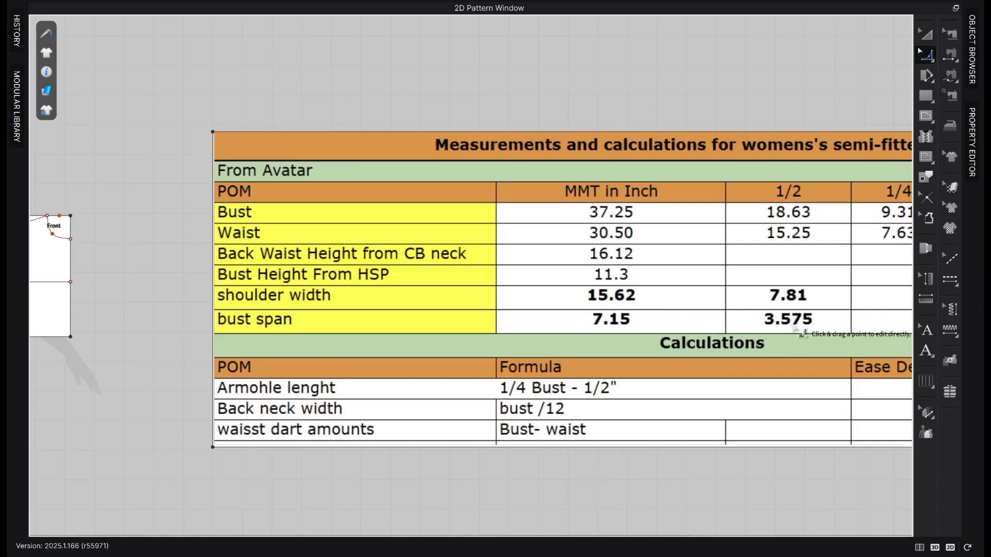
pyautogui.moveTo(368, 369); pyautogui.dragTo(647, 387, button='middle')
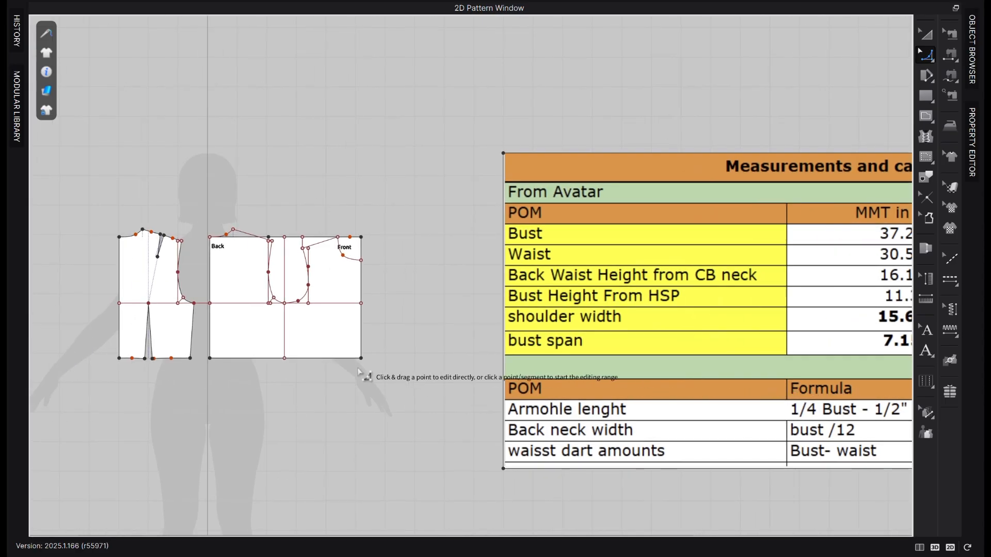
pyautogui.scroll(5, 296, 341)
pyautogui.click(445, 294)
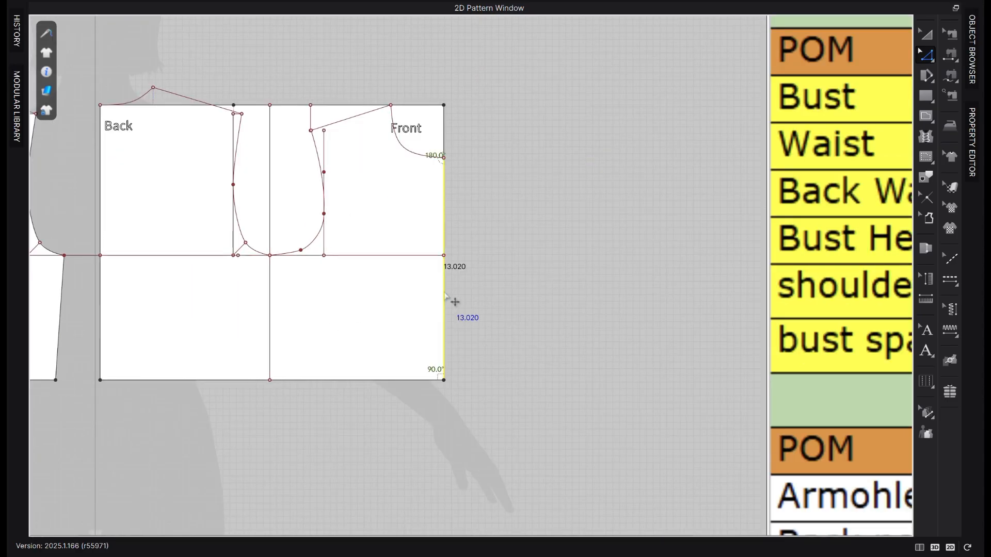
pyautogui.rightClick(445, 292)
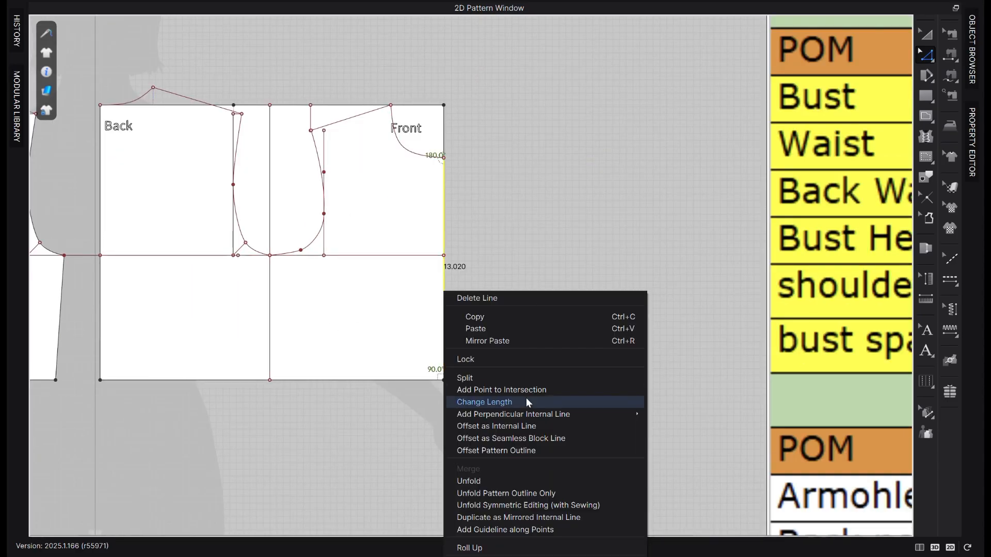
pyautogui.click(503, 426)
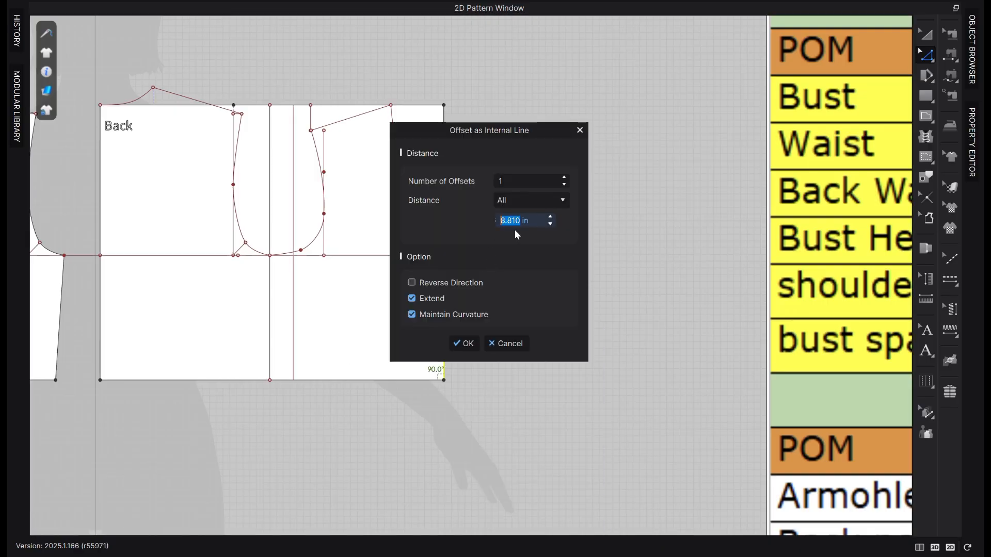
pyautogui.write('357')
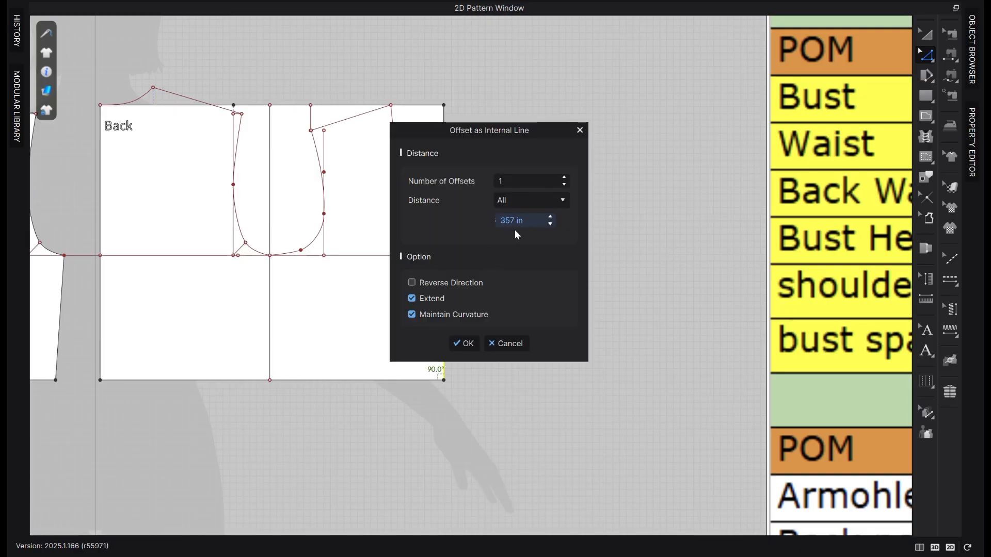
pyautogui.click(463, 342)
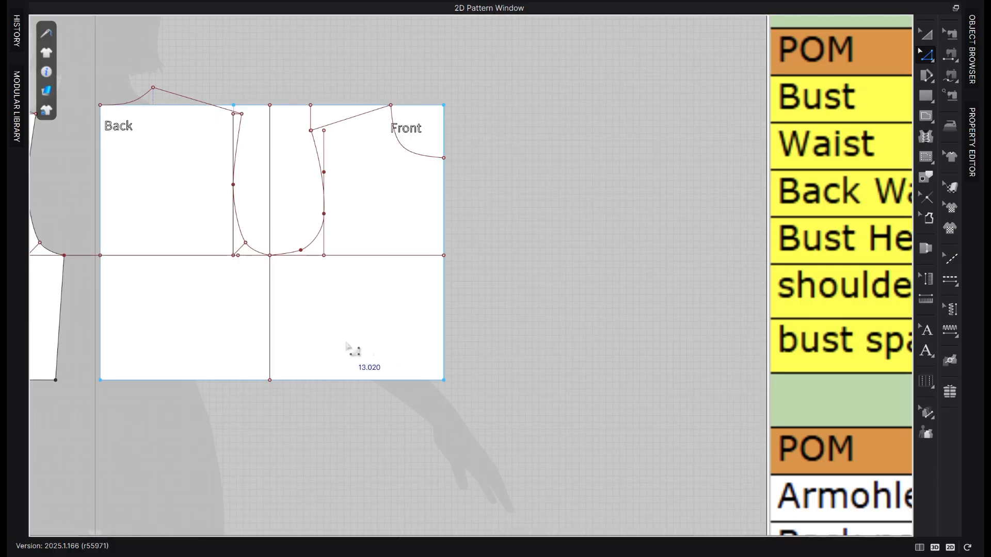
# Offset the front's centre edge inward as one internal line at a distance of 3.57 in, half the bust span
pyautogui.scroll(-3, 469, 320)
pyautogui.scroll(4, 425, 318)
pyautogui.click(473, 310)
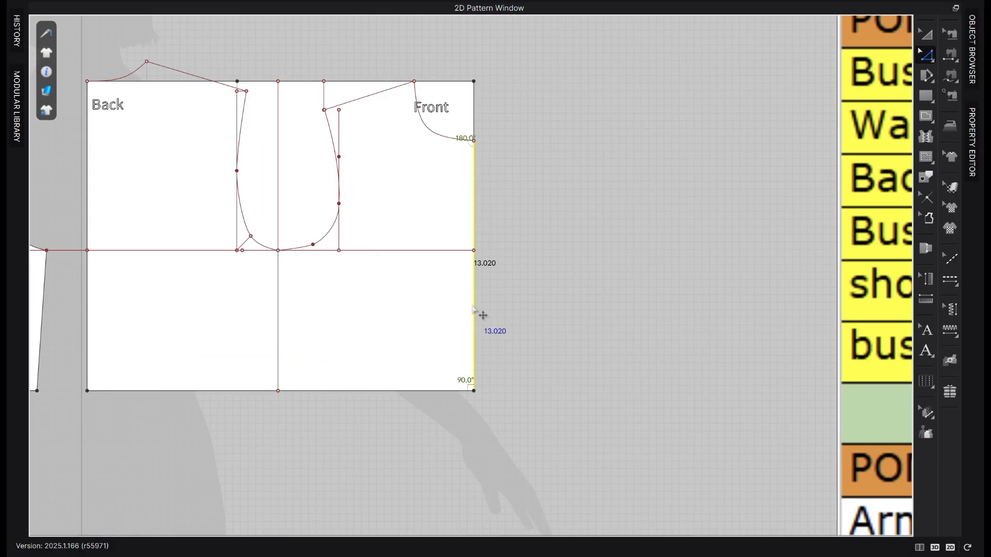
pyautogui.rightClick(474, 311)
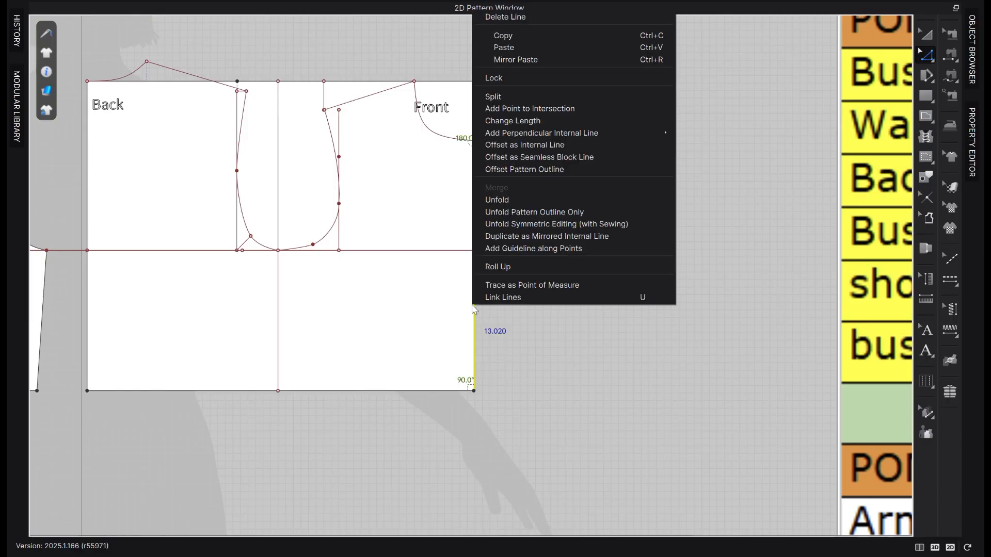
pyautogui.click(575, 145)
pyautogui.write('3.54')
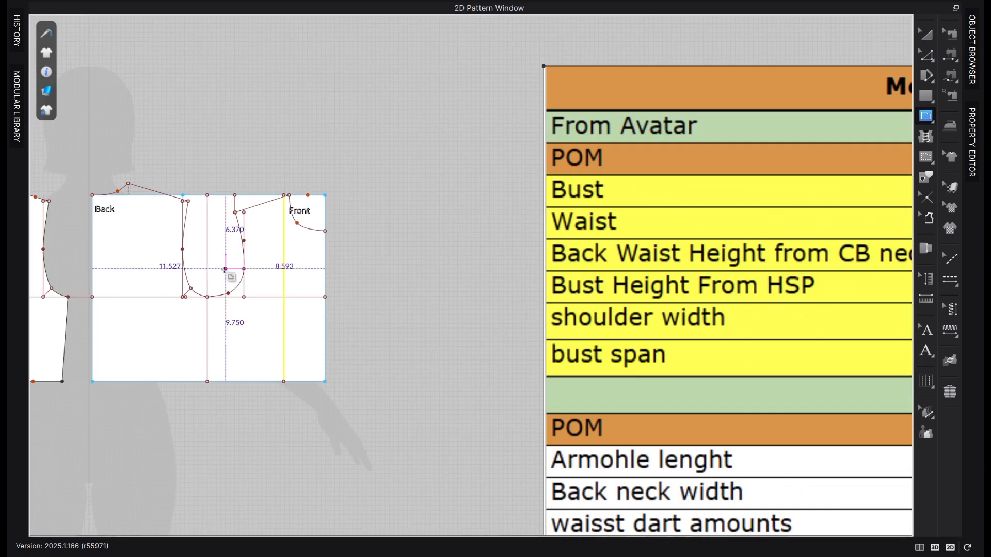
# Draw an internal line from the front's shoulder-neck point to the bust span line, ending about 11.37 in below the draft's upper edge
pyautogui.scroll(2, 225, 269)
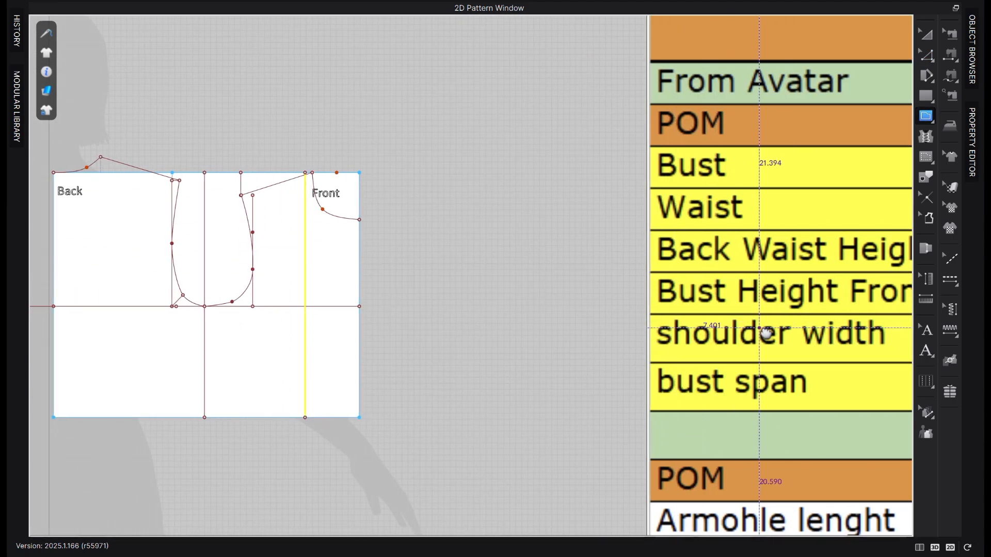
pyautogui.moveTo(758, 333); pyautogui.dragTo(222, 334, button='middle')
pyautogui.scroll(3, 851, 313)
pyautogui.moveTo(850, 313); pyautogui.dragTo(984, 275, button='middle')
pyautogui.moveTo(242, 313); pyautogui.dragTo(694, 310, button='middle')
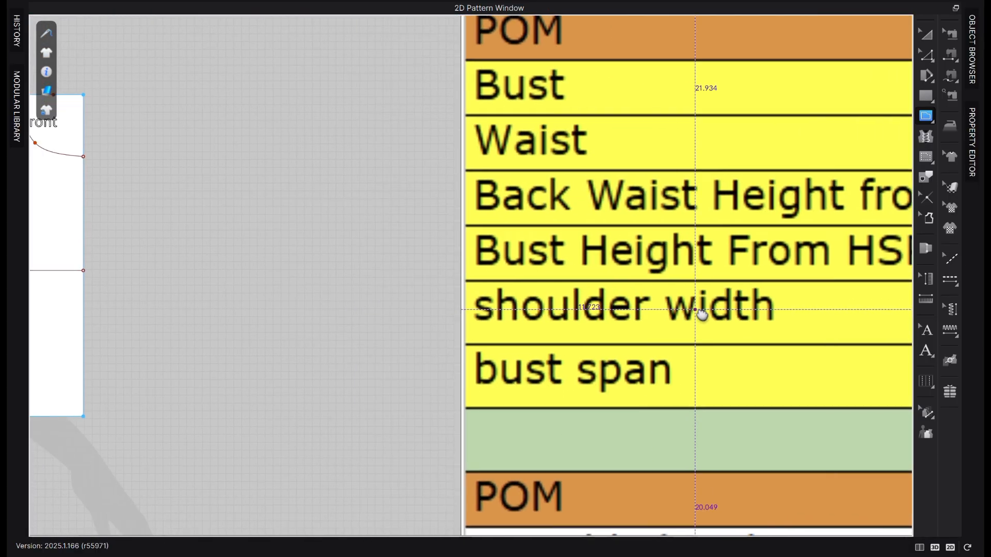
pyautogui.scroll(-4, 543, 330)
pyautogui.moveTo(119, 267); pyautogui.dragTo(336, 283, button='middle')
pyautogui.scroll(3, 397, 199)
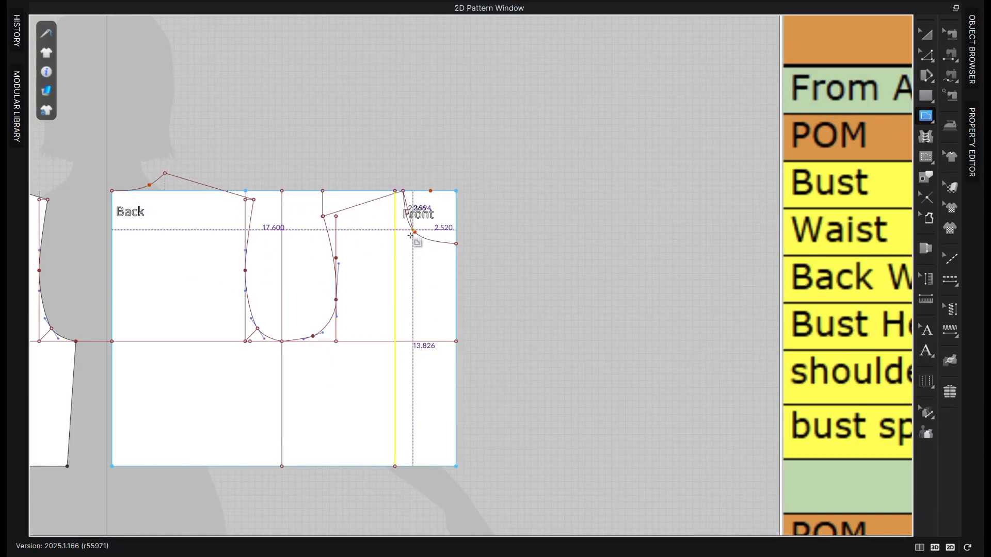
pyautogui.scroll(2, 394, 357)
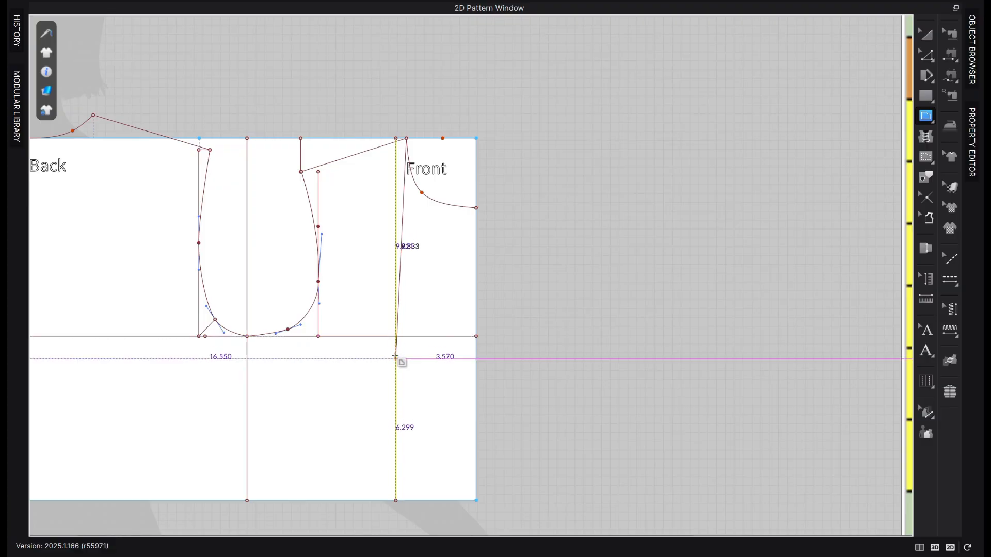
pyautogui.scroll(4, 394, 368)
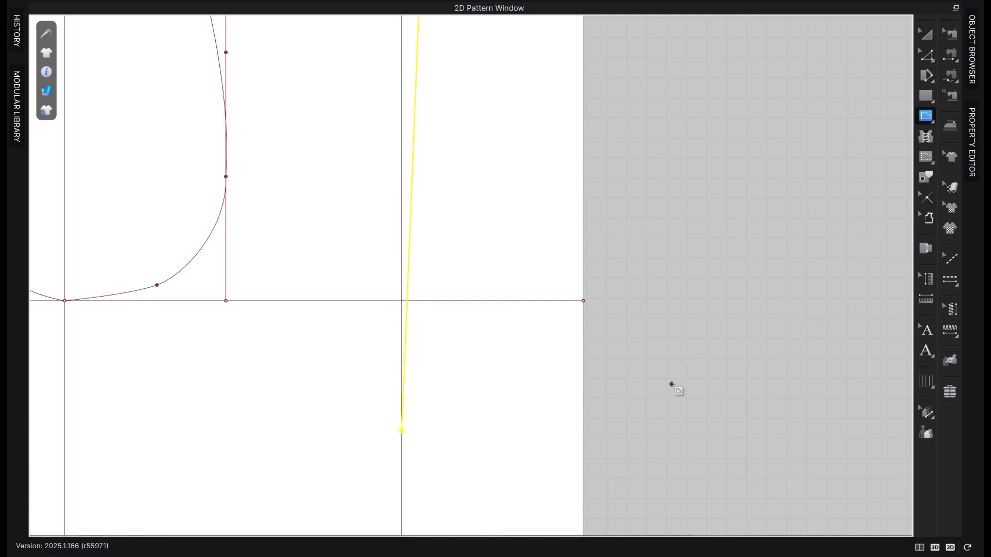
# Draw a horizontal internal line about 6.6 in long from the front's bust point to the side seam line
pyautogui.scroll(-3, 649, 380)
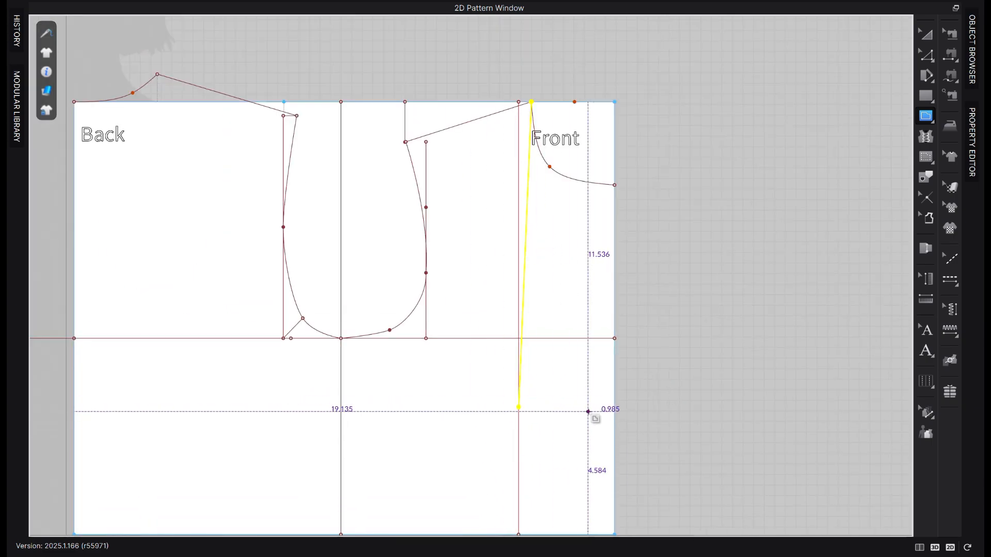
pyautogui.scroll(-2, 602, 407)
pyautogui.scroll(2, 533, 415)
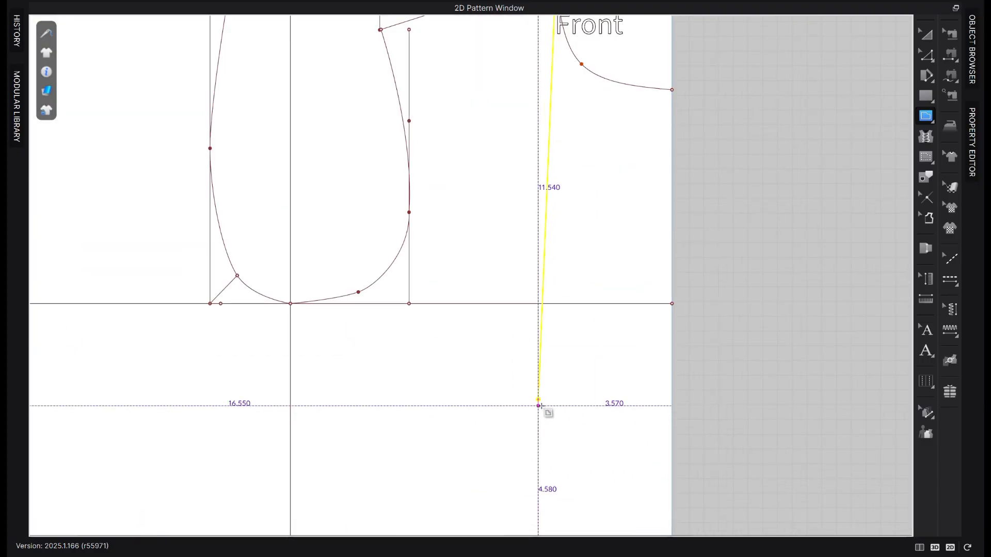
pyautogui.scroll(2, 534, 408)
pyautogui.click(536, 387)
pyautogui.scroll(-3, 536, 387)
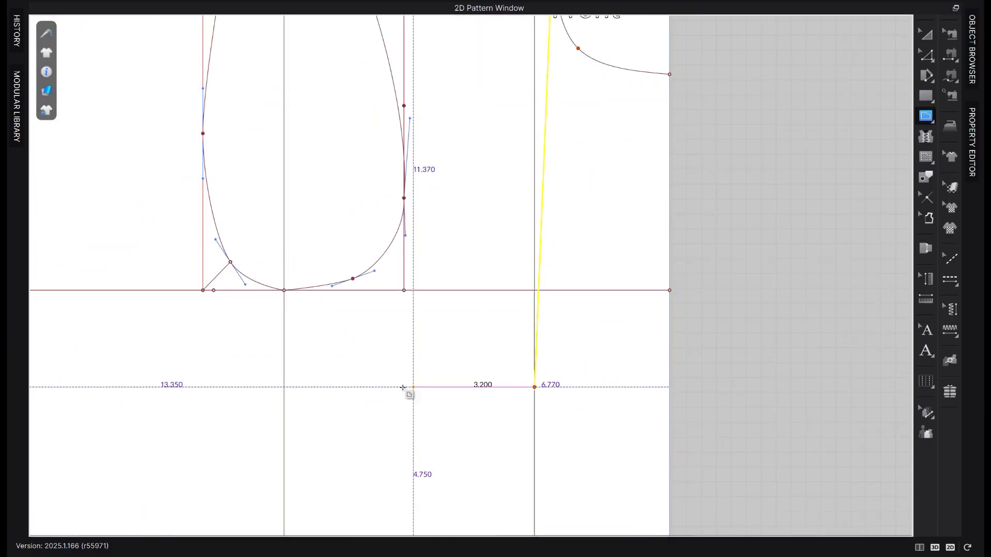
pyautogui.press('shift')
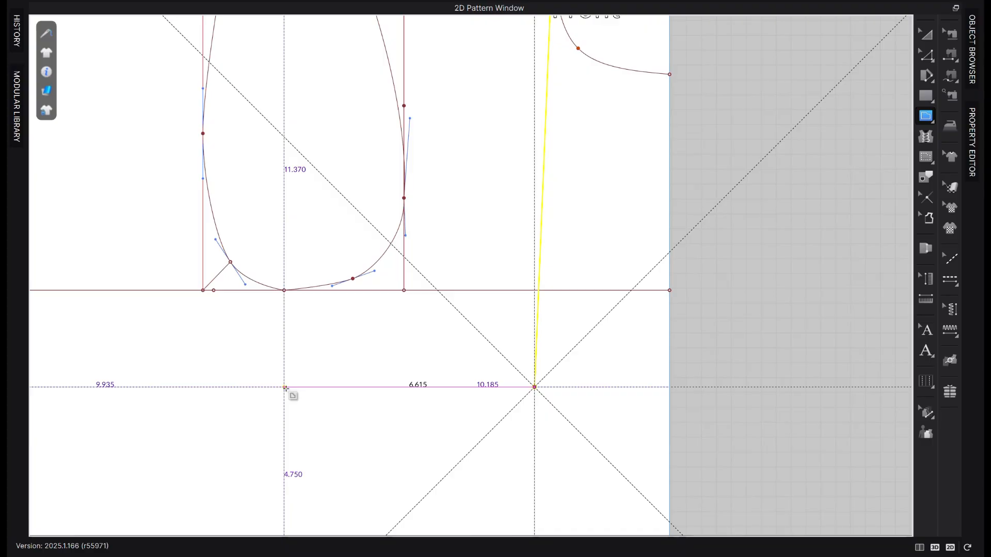
pyautogui.click(284, 388)
pyautogui.scroll(-3, 573, 402)
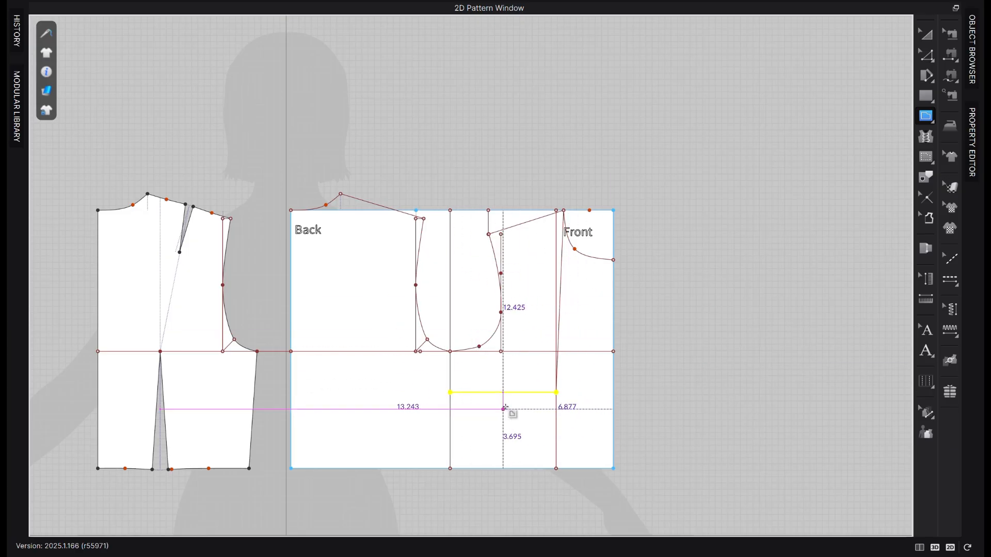
pyautogui.click(481, 347)
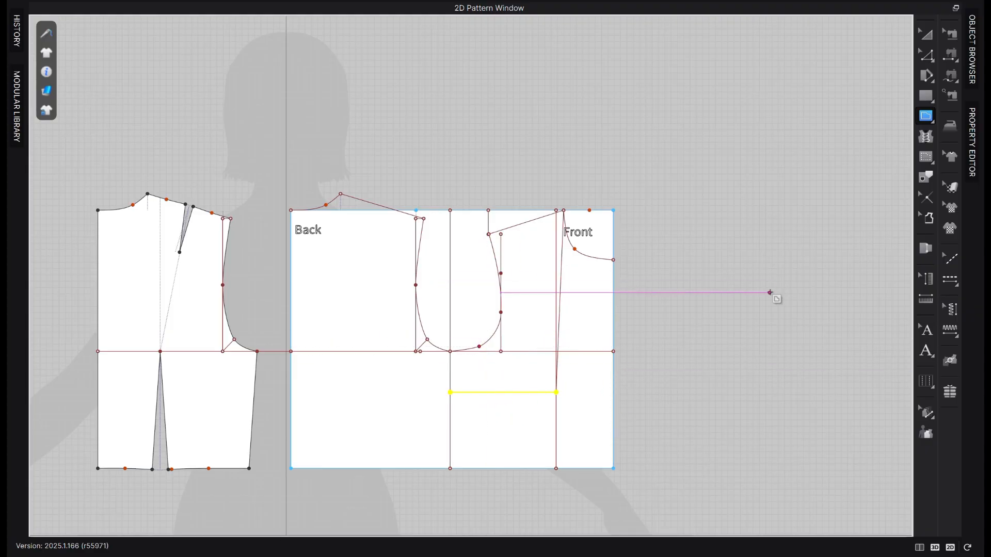
# Trace the front's neckline, centre edge, hem, side line, armhole and shoulder as a new pattern with its internal lines, placed beside the back panel
pyautogui.click(926, 177)
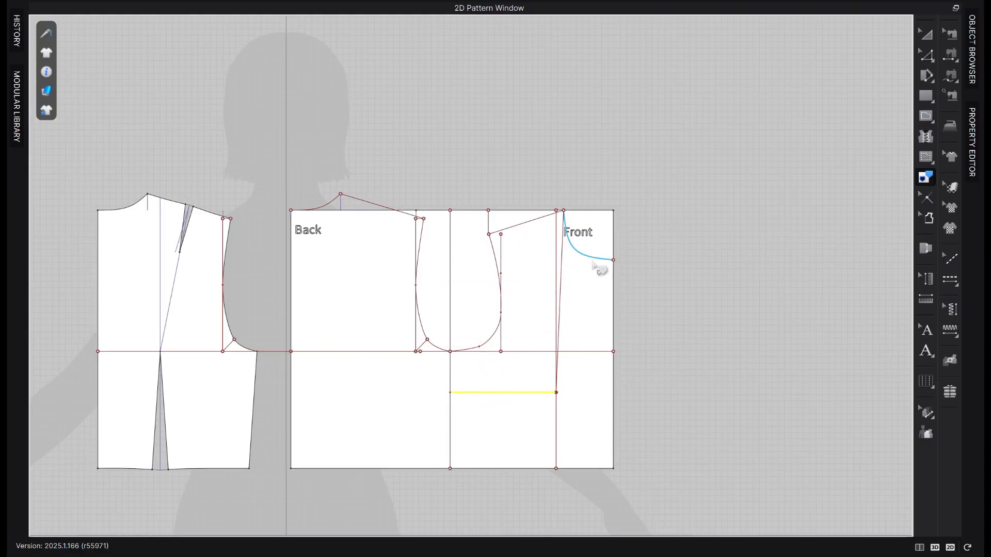
pyautogui.keyDown('shift'); pyautogui.click(614, 310); pyautogui.keyUp('shift')
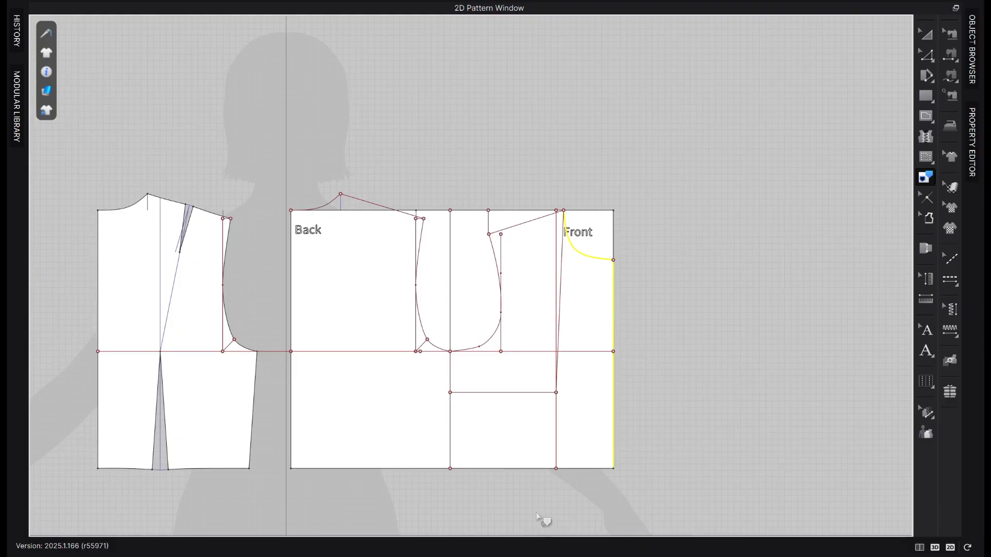
pyautogui.keyDown('shift'); pyautogui.click(593, 468); pyautogui.keyUp('shift')
pyautogui.keyDown('shift'); pyautogui.click(451, 449); pyautogui.keyUp('shift')
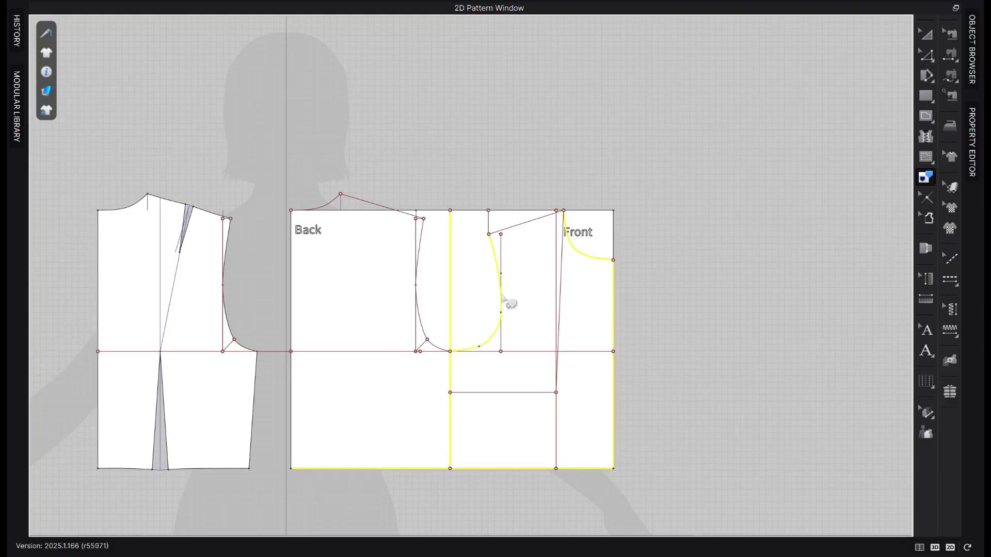
pyautogui.scroll(2, 552, 236)
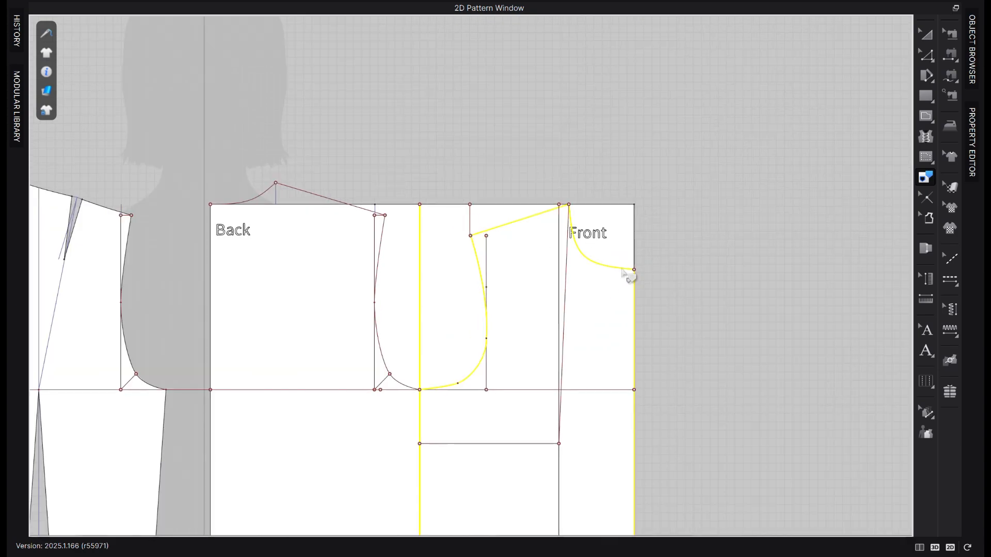
pyautogui.rightClick(626, 274)
pyautogui.click(645, 274)
pyautogui.scroll(-3, 771, 300)
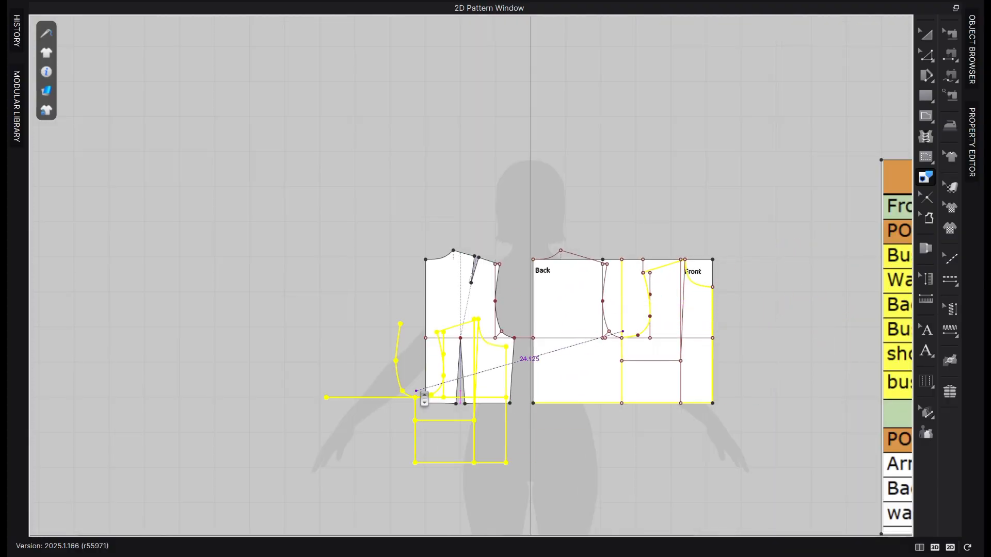
pyautogui.click(316, 326)
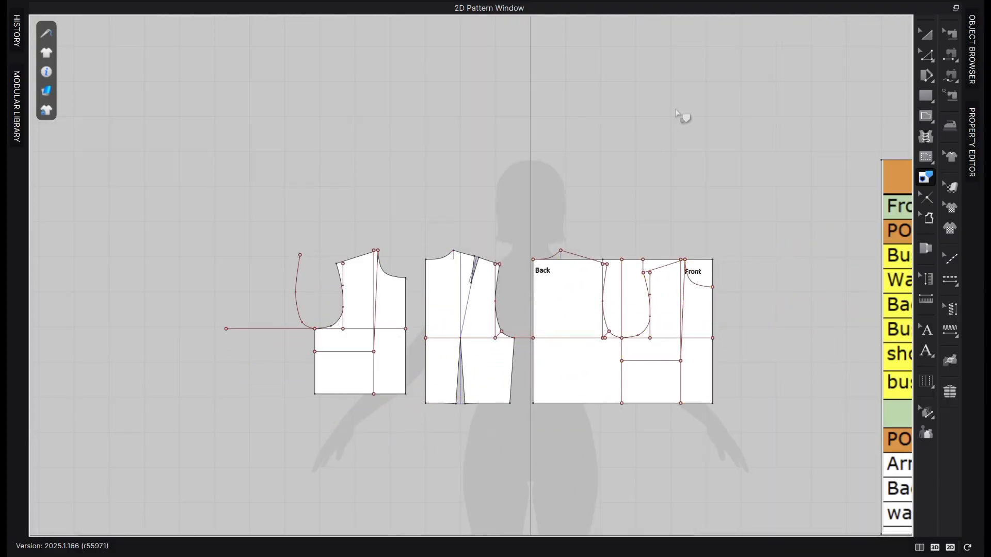
# Rearrange the draft, back panel and traced front panel, placing the front panel's centre edge on the avatar's centre line
pyautogui.click(927, 35)
pyautogui.moveTo(578, 380); pyautogui.dragTo(713, 264)
pyautogui.moveTo(478, 381); pyautogui.dragTo(634, 385)
pyautogui.moveTo(400, 386); pyautogui.dragTo(524, 381)
pyautogui.click(503, 402)
# Trim the overhanging outer end of the front panel's horizontal chest line back to the underarm point
pyautogui.scroll(5, 503, 401)
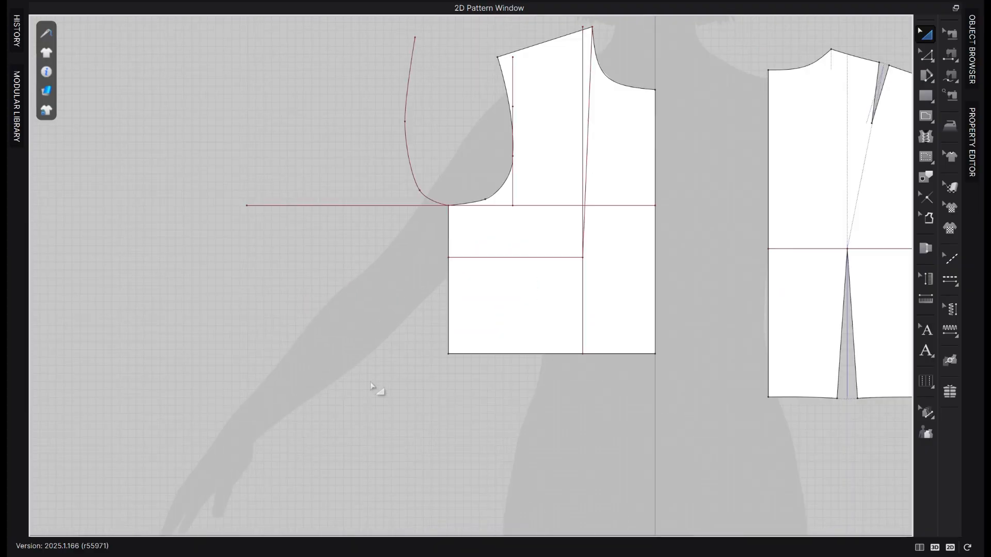
pyautogui.moveTo(330, 259); pyautogui.dragTo(304, 363, button='right')
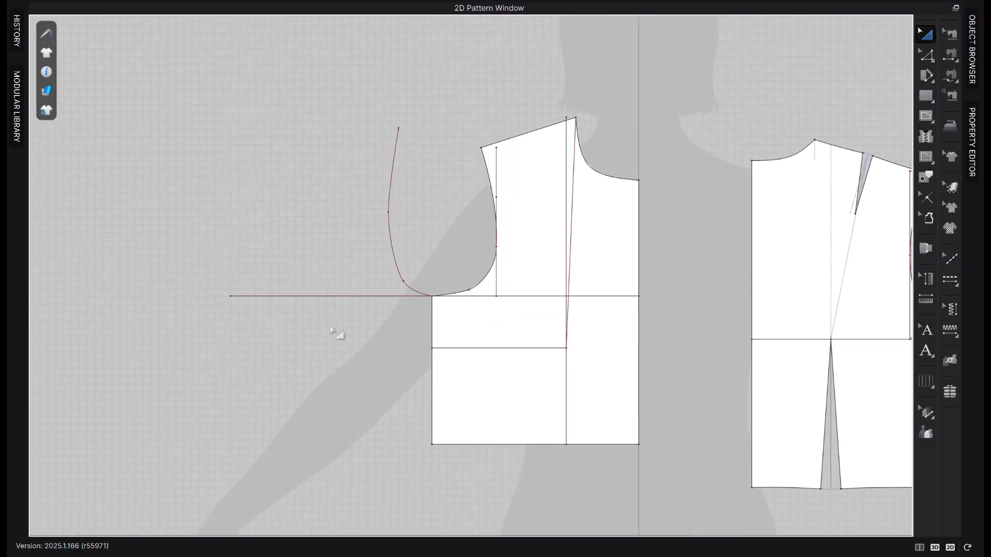
pyautogui.press('z')
pyautogui.click(327, 296)
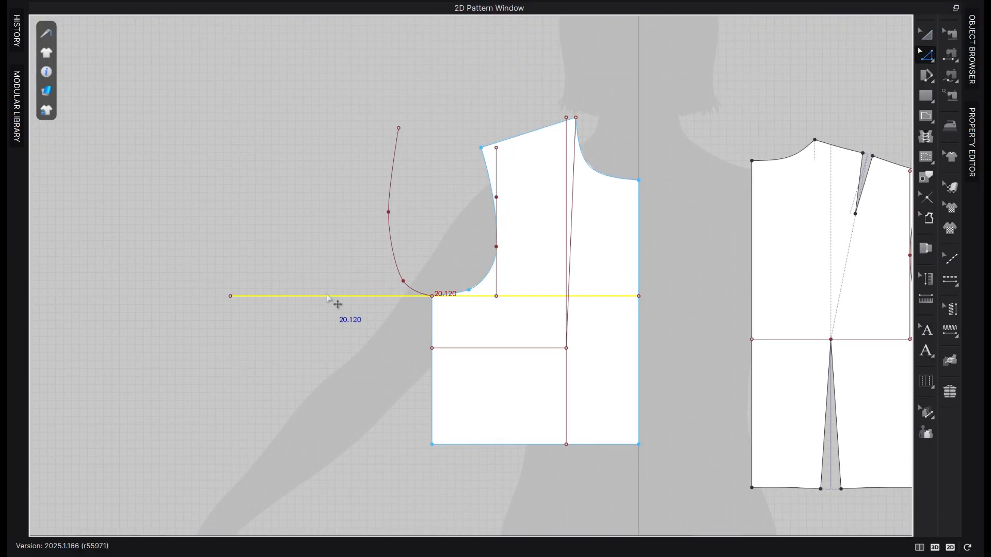
pyautogui.rightClick(232, 298)
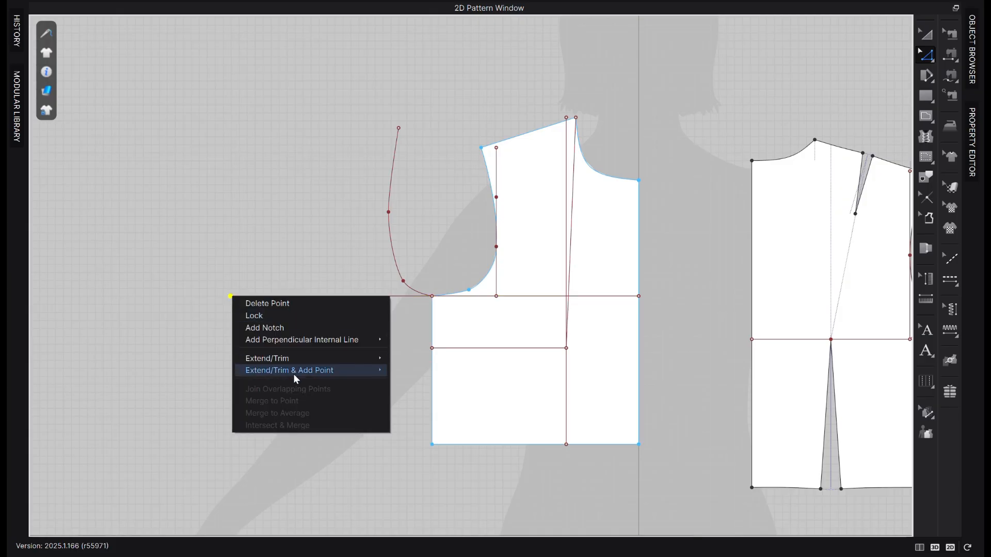
pyautogui.moveTo(293, 372)
pyautogui.click(457, 374)
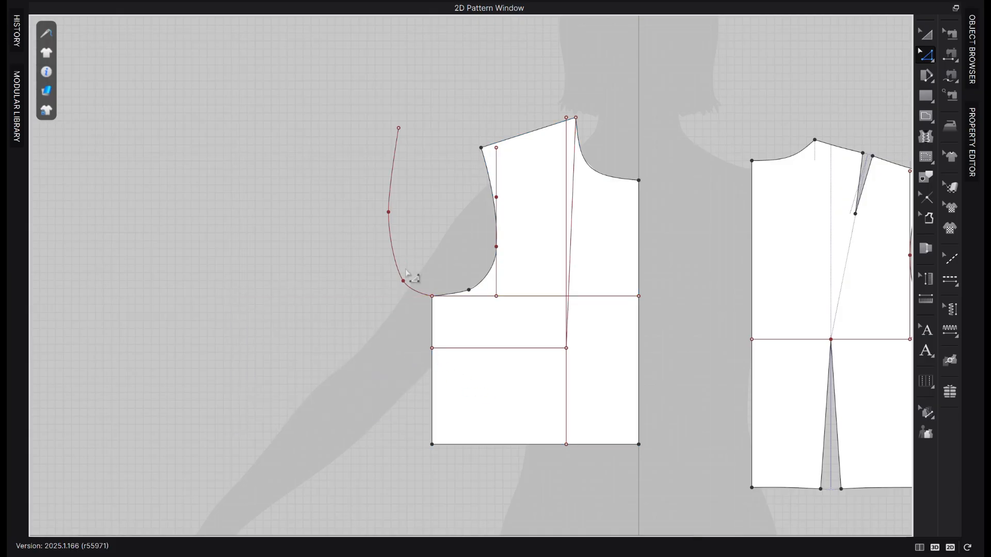
# Delete the leftover armhole curve segments lying outside the front panel's side edge
pyautogui.click(419, 295)
pyautogui.press('Delete')
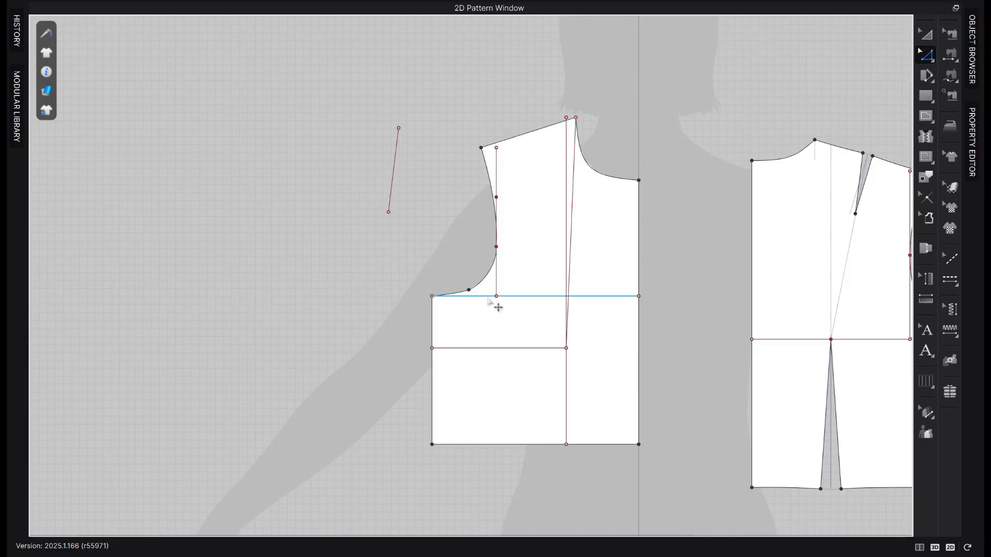
pyautogui.moveTo(399, 166); pyautogui.dragTo(580, 208)
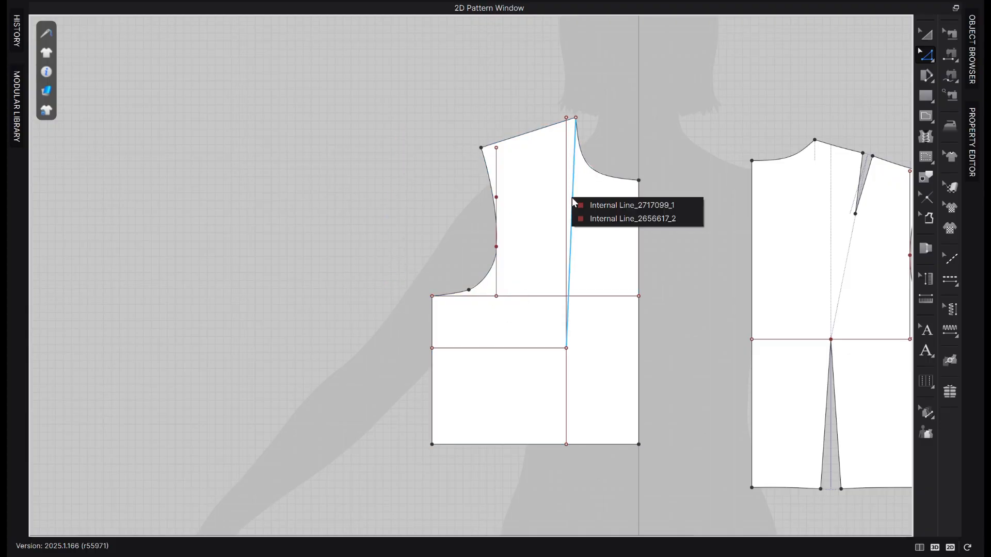
# Delete the slanted internal line running from the front panel's shoulder-neck point to the bust point
pyautogui.click(573, 238)
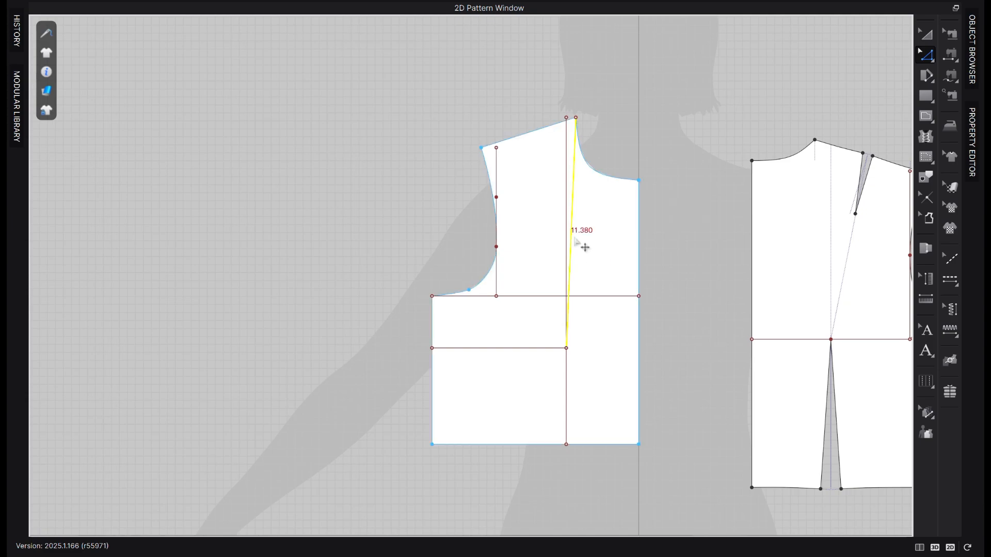
pyautogui.moveTo(614, 275); pyautogui.dragTo(400, 247, button='middle')
pyautogui.scroll(1, 401, 246)
pyautogui.press('Delete')
# Shorten the front panel's vertical internal line so that it runs only from the bust point down to the hem
pyautogui.click(351, 203)
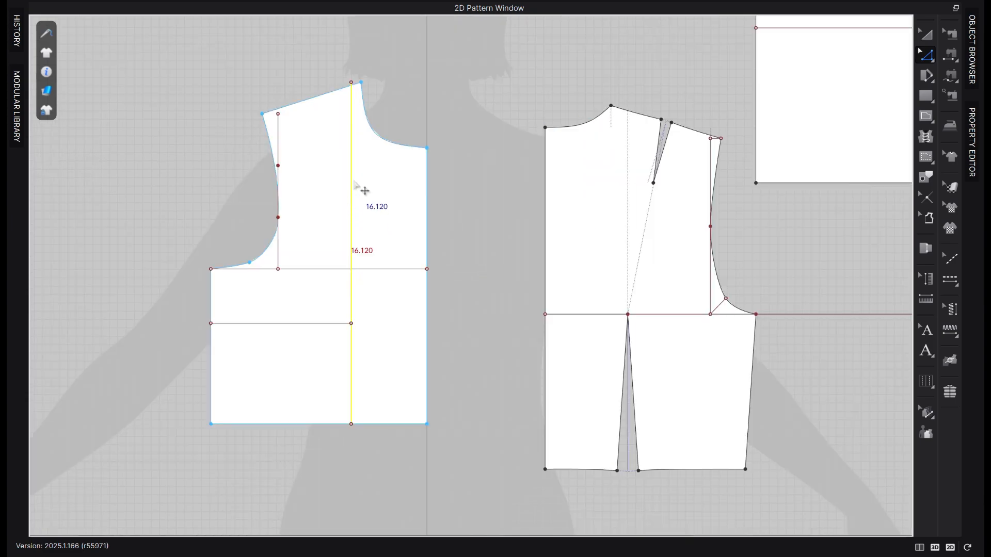
pyautogui.press('Escape')
pyautogui.click(352, 82)
pyautogui.moveTo(351, 306); pyautogui.dragTo(351, 324)
pyautogui.click(360, 361)
pyautogui.click(351, 357)
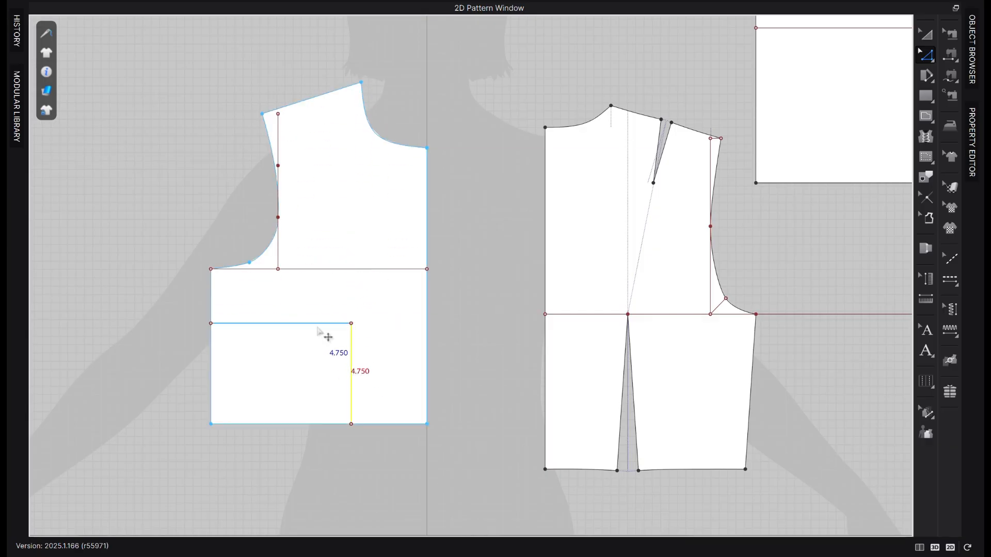
# Convert the front panel's horizontal bust line and the vertical line below the bust point to baselines
pyautogui.keyDown('shift'); pyautogui.click(317, 324); pyautogui.keyUp('shift')
pyautogui.rightClick(317, 326)
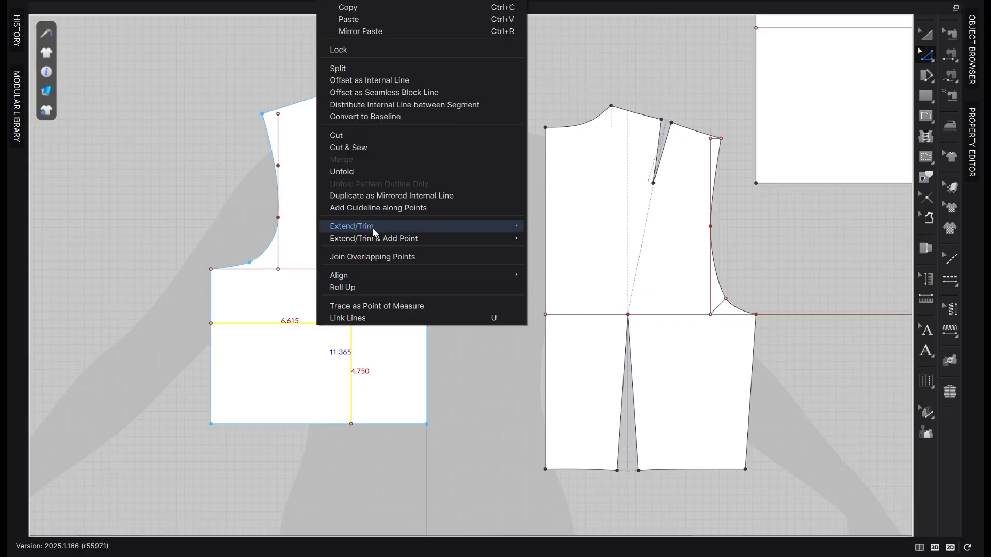
pyautogui.click(388, 117)
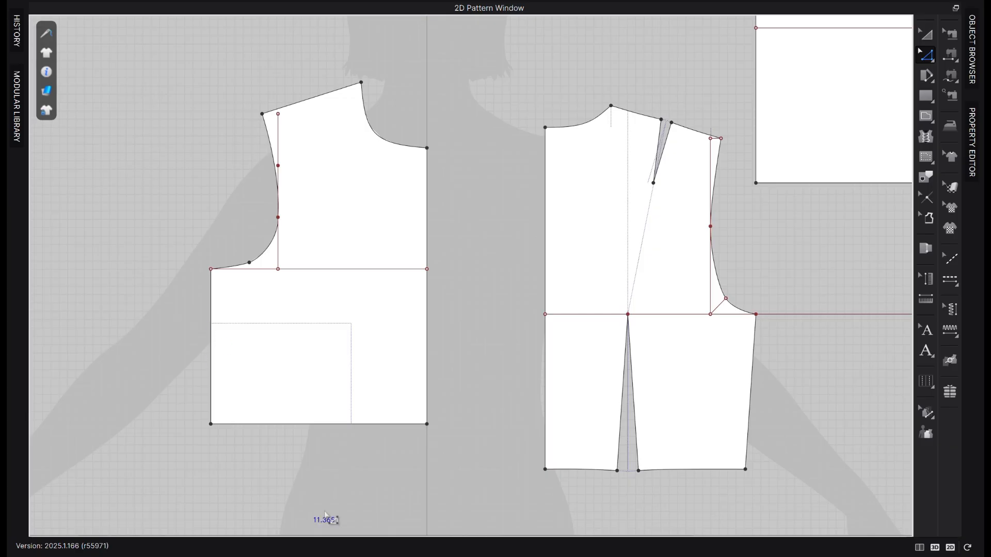
# Convert all segments of the vertical guide line beside the front armhole to a baseline
pyautogui.scroll(2, 230, 170)
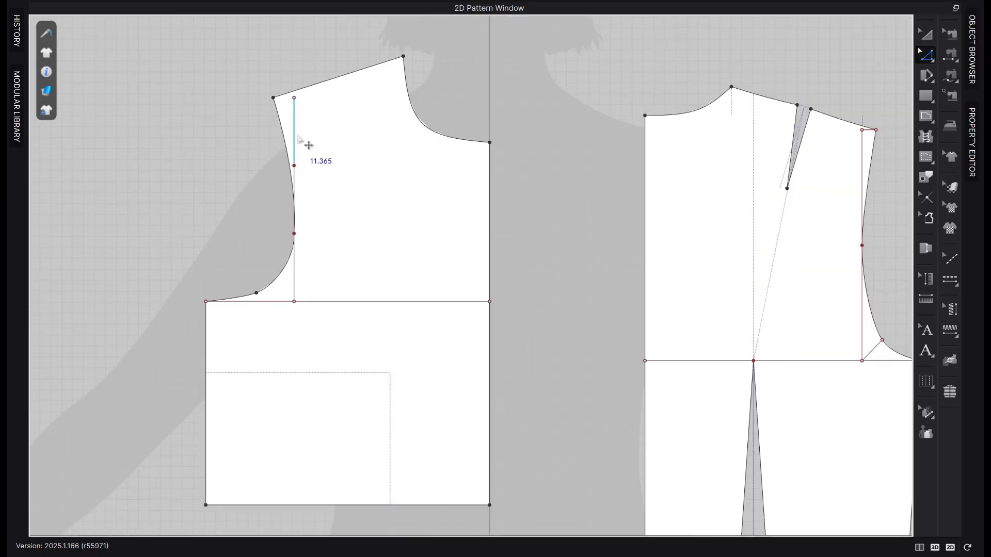
pyautogui.click(308, 234)
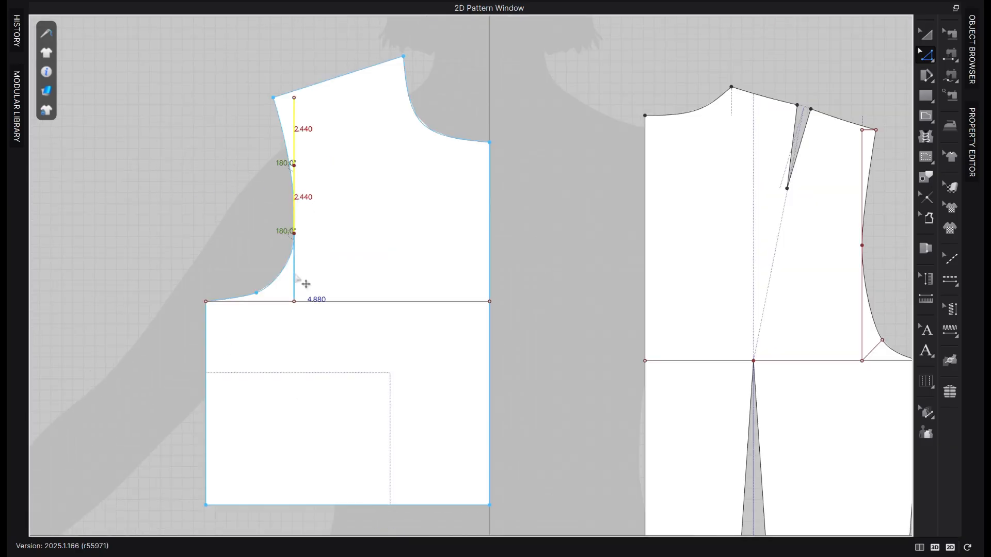
pyautogui.rightClick(306, 284)
pyautogui.click(363, 113)
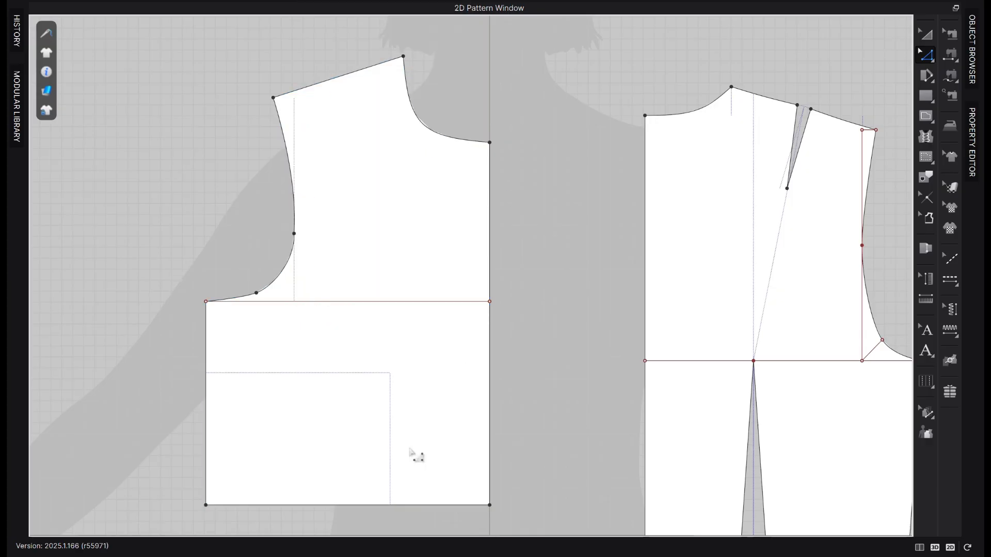
# Split the front panel's side seam at the horizontal bust baseline into 2.577 in and 4.733 in segments
pyautogui.scroll(2, 353, 505)
pyautogui.moveTo(385, 443); pyautogui.dragTo(427, 418, button='middle')
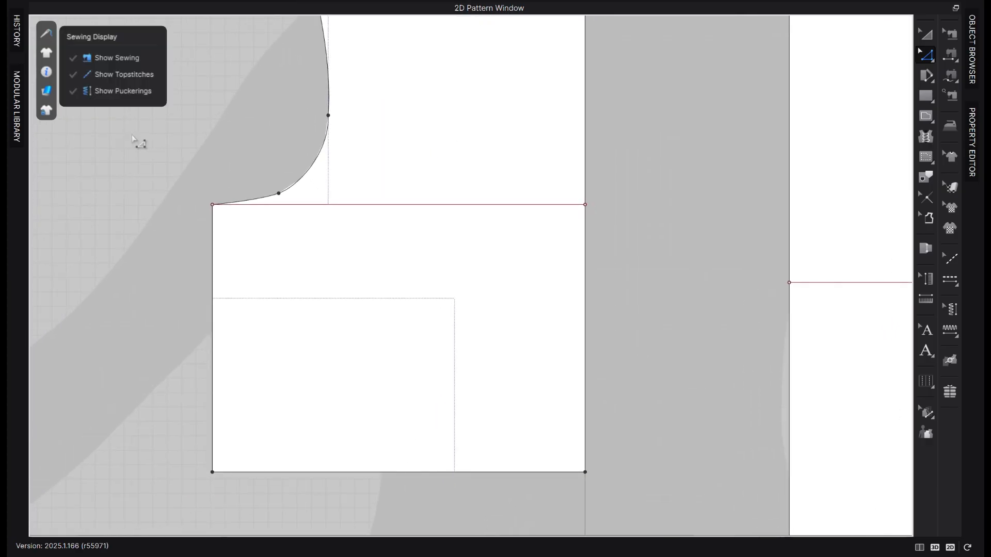
pyautogui.scroll(-3, 284, 335)
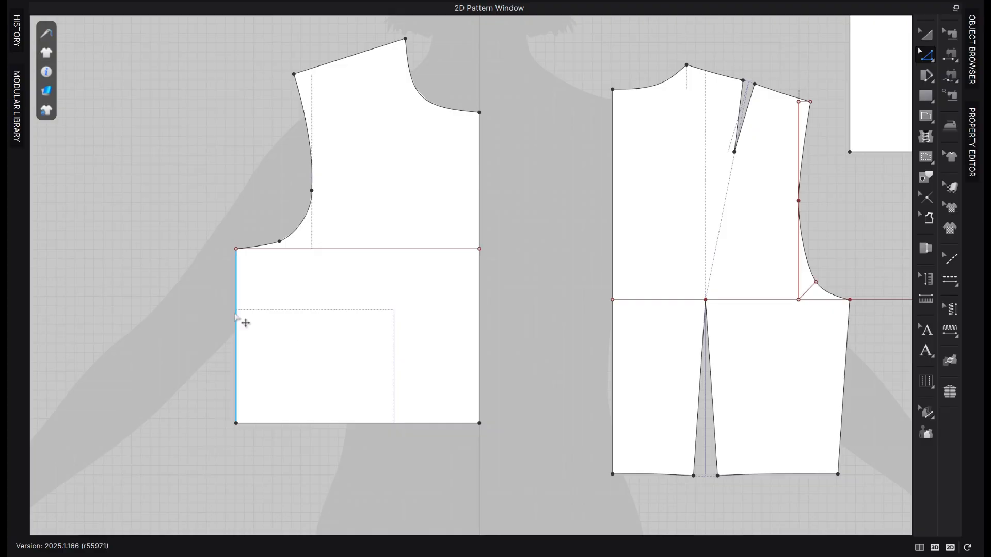
pyautogui.scroll(3, 235, 316)
pyautogui.click(236, 314)
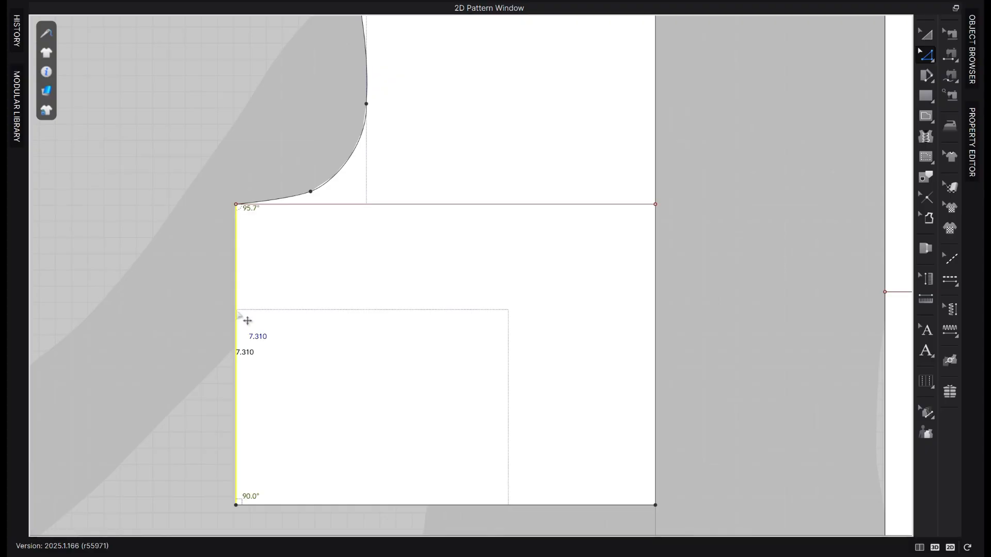
pyautogui.rightClick(238, 315)
pyautogui.click(281, 115)
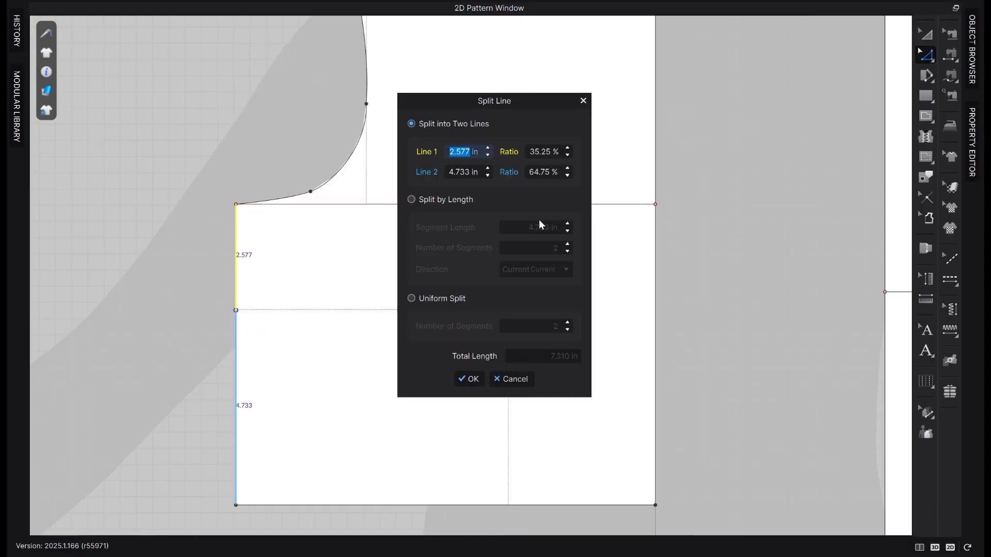
pyautogui.click(469, 378)
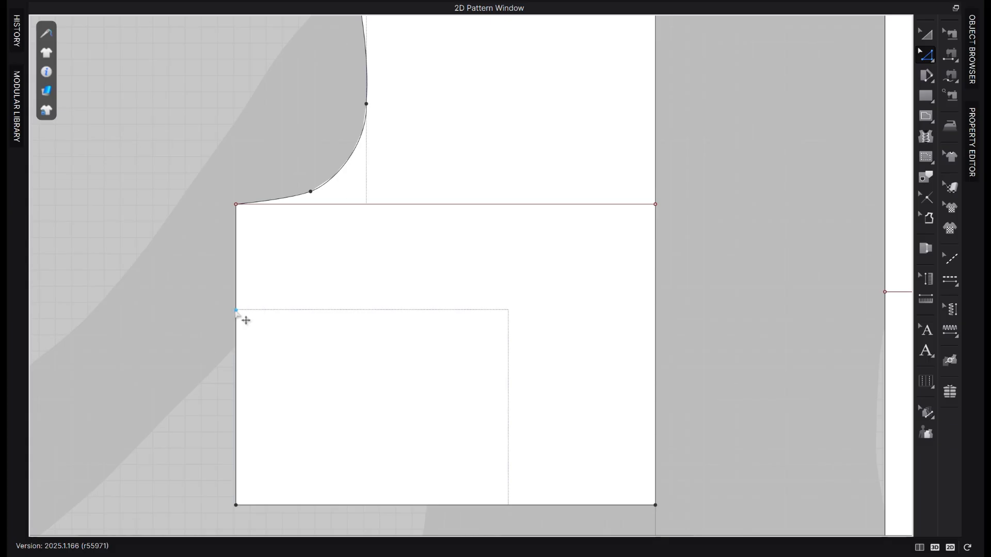
# Add a dart 2 in wide and 7 in long with a shaped cap at the side seam's split point, and move its tip to the bust point
pyautogui.rightClick(235, 311)
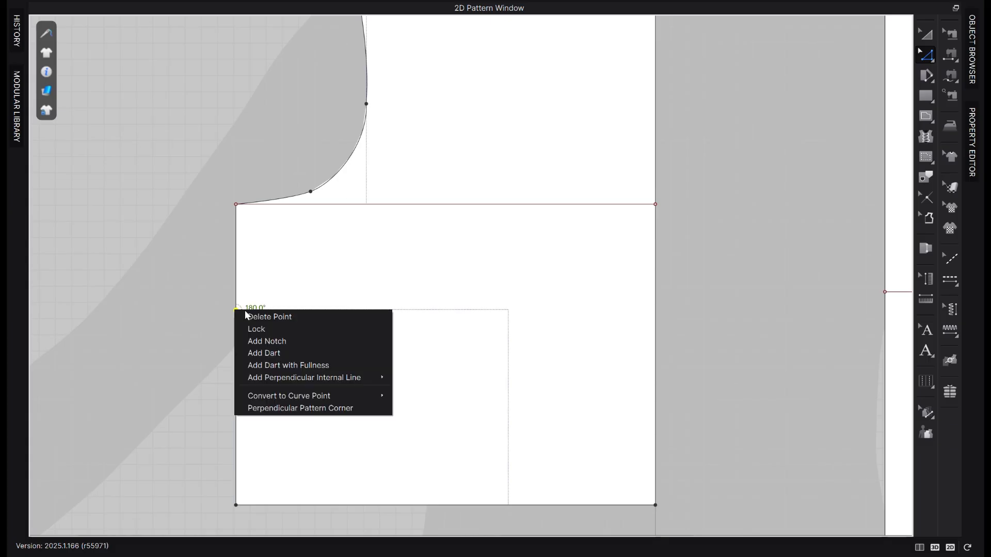
pyautogui.click(293, 353)
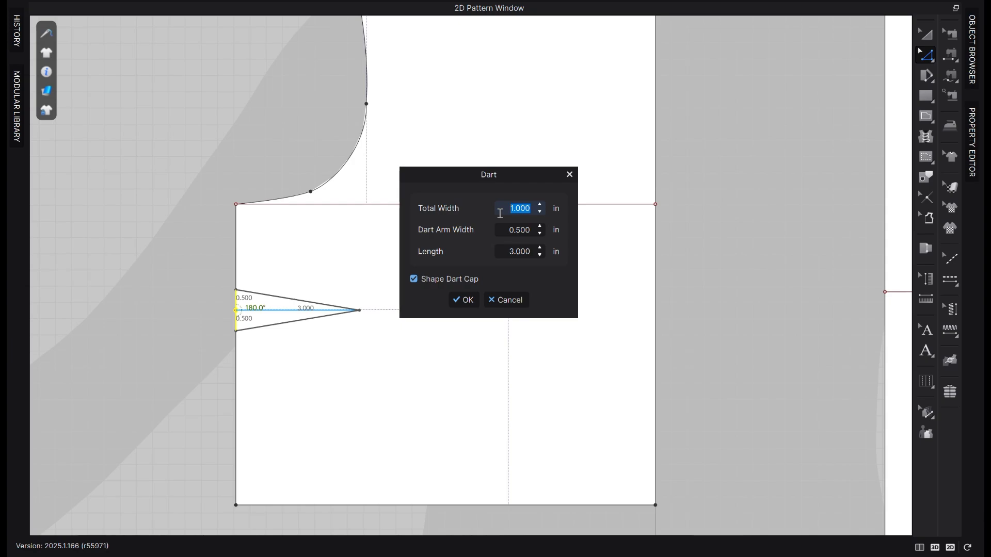
pyautogui.write('2')
pyautogui.moveTo(520, 178); pyautogui.dragTo(750, 153)
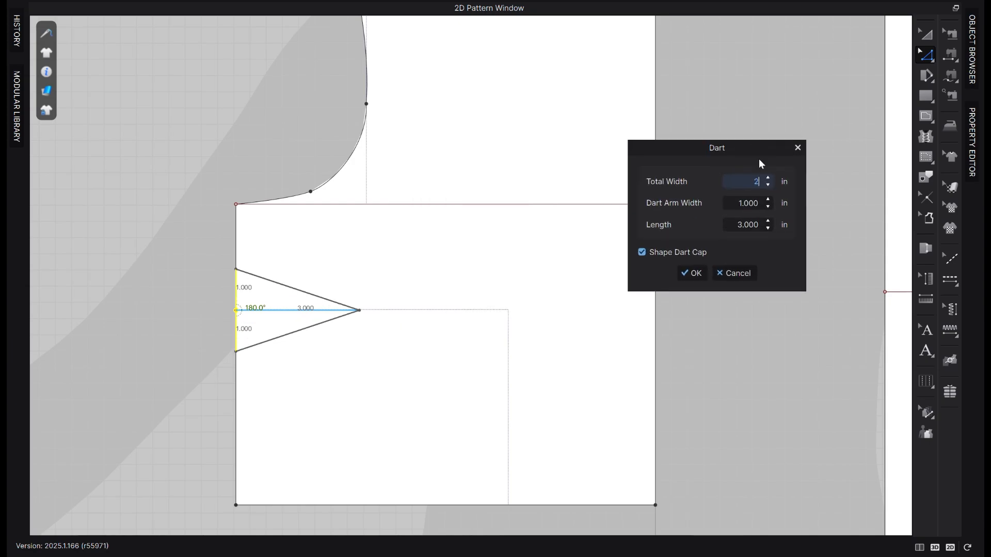
pyautogui.click(768, 221)
pyautogui.click(767, 222)
pyautogui.click(767, 222)
pyautogui.click(768, 221)
pyautogui.click(767, 221)
pyautogui.click(767, 221)
pyautogui.click(767, 221)
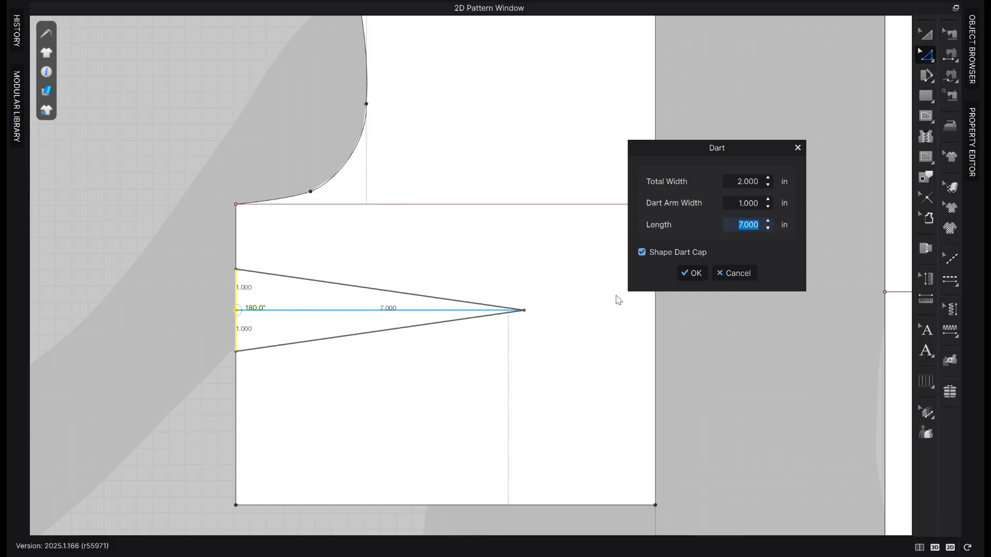
pyautogui.click(689, 273)
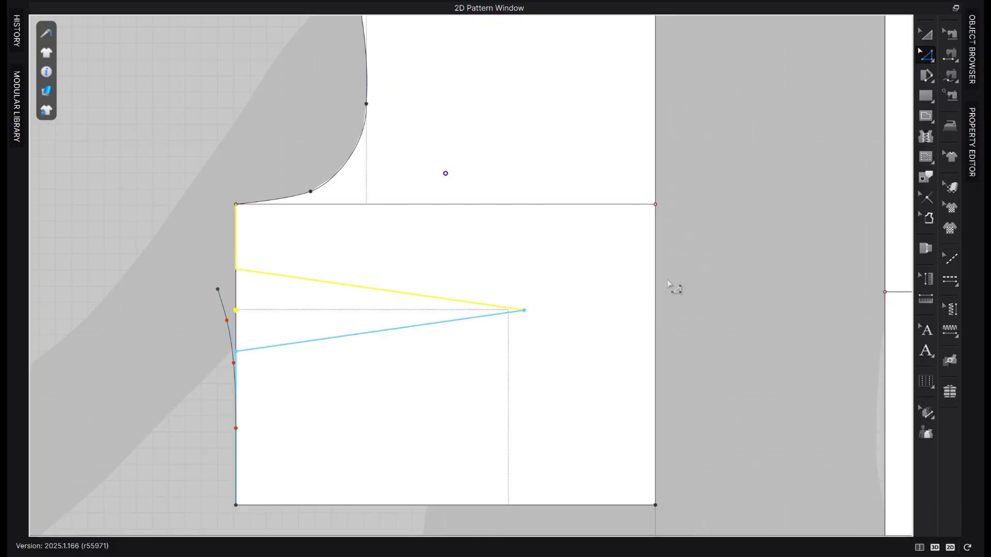
pyautogui.moveTo(531, 310); pyautogui.dragTo(509, 310)
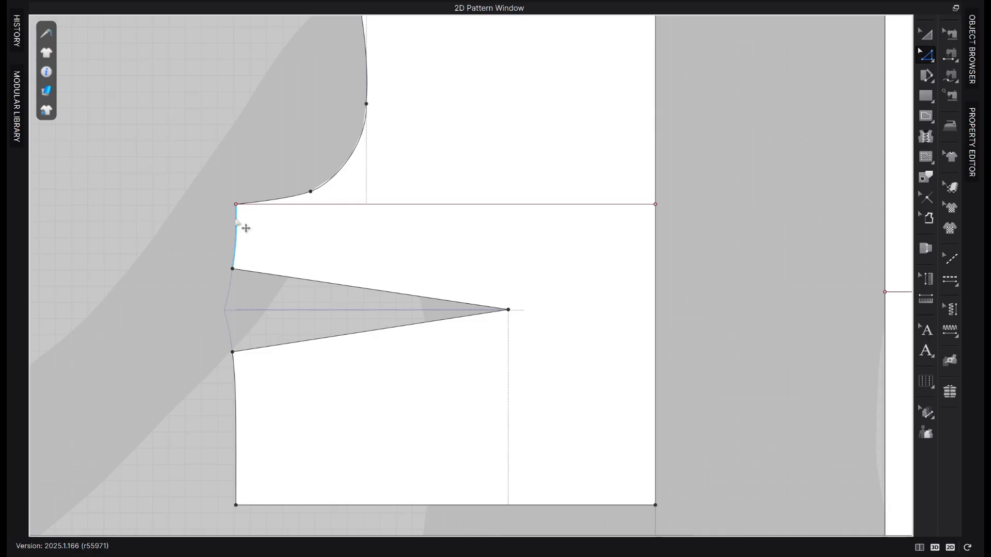
pyautogui.scroll(-3, 422, 387)
pyautogui.scroll(2, 470, 470)
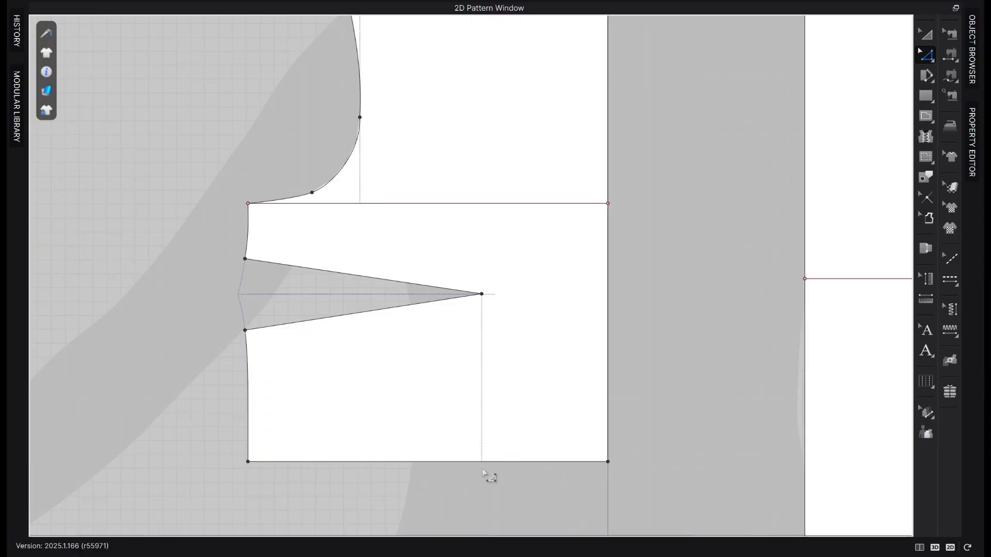
# Extend the front panel's hem outline by offsetting it outward 2 in with default corners
pyautogui.scroll(-3, 500, 446)
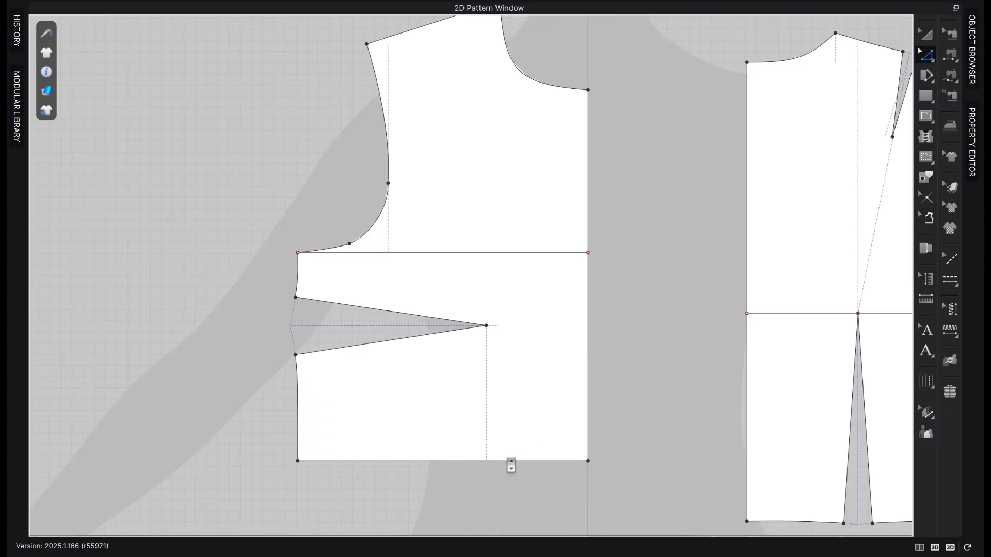
pyautogui.rightClick(513, 463)
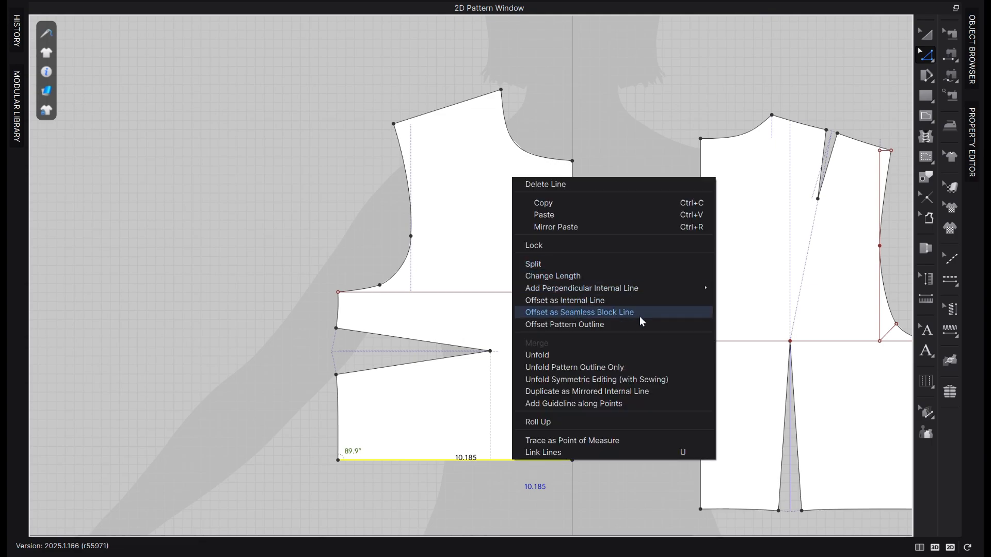
pyautogui.click(628, 324)
pyautogui.write('2')
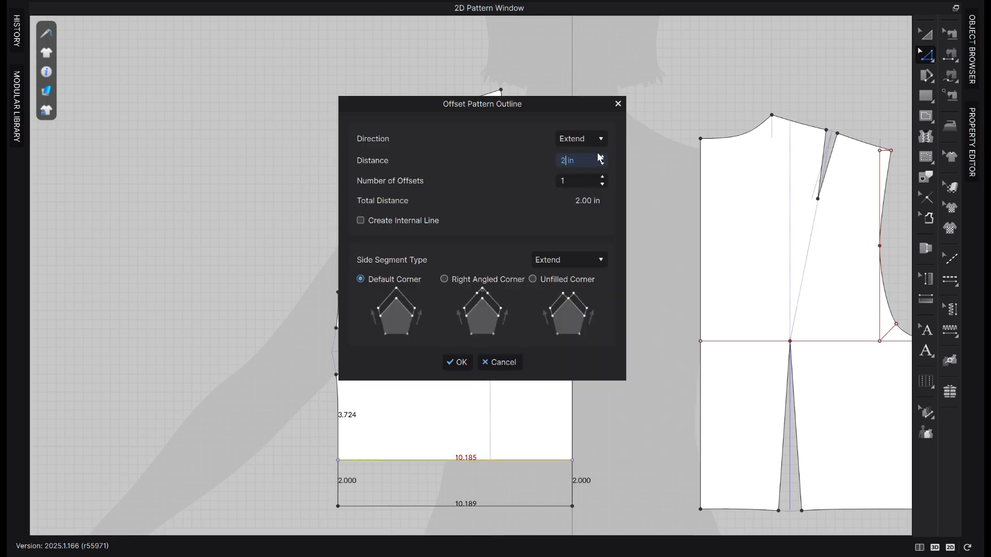
pyautogui.click(470, 362)
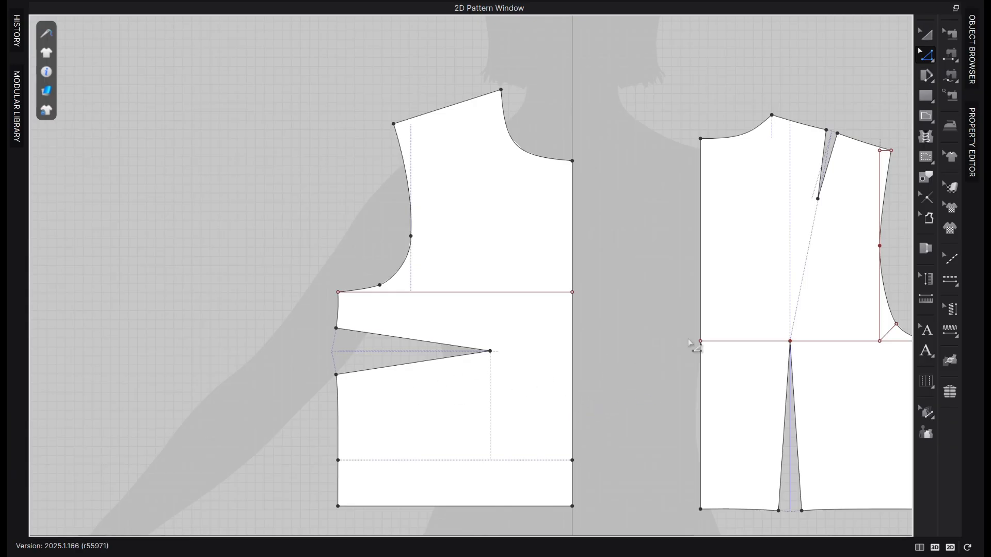
pyautogui.scroll(-2, 690, 343)
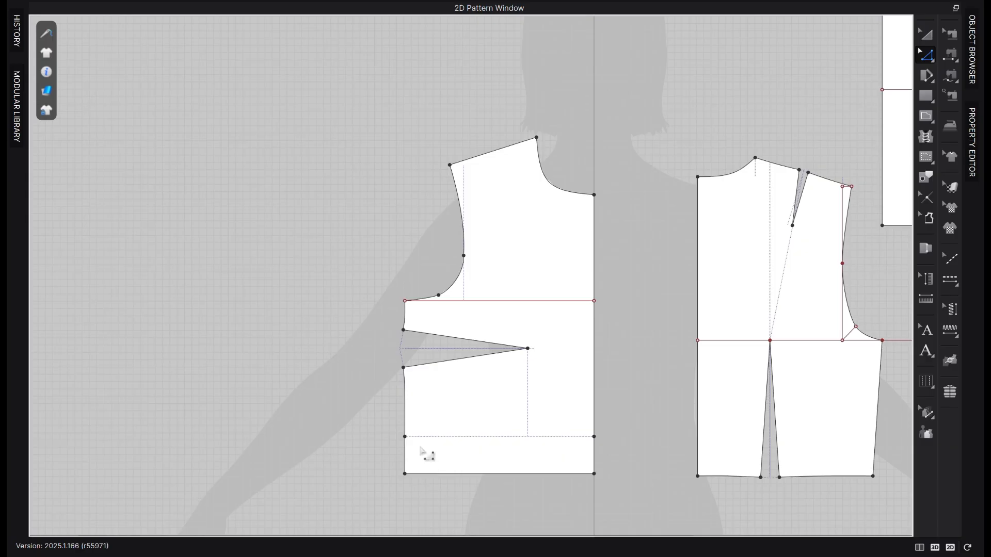
pyautogui.scroll(-3, 693, 375)
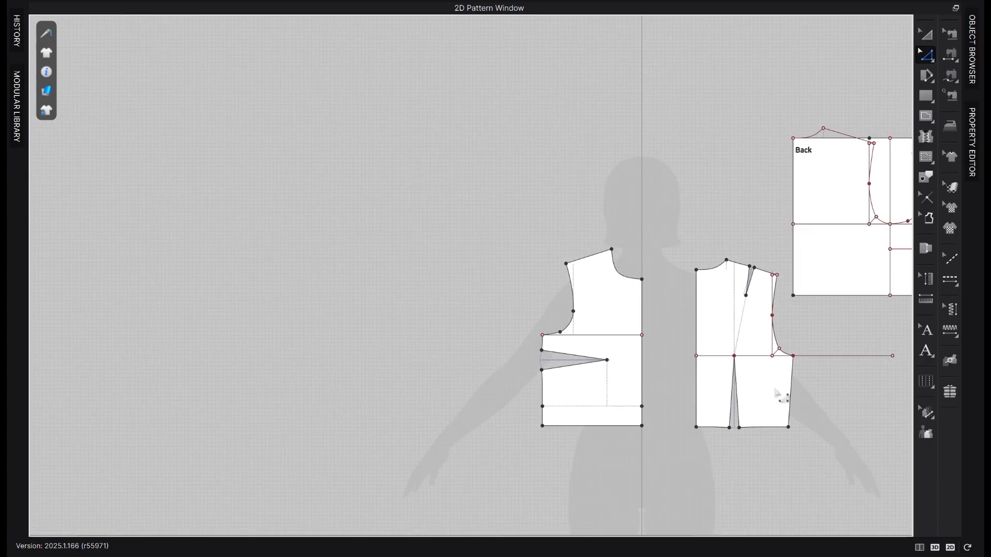
pyautogui.scroll(3, 774, 396)
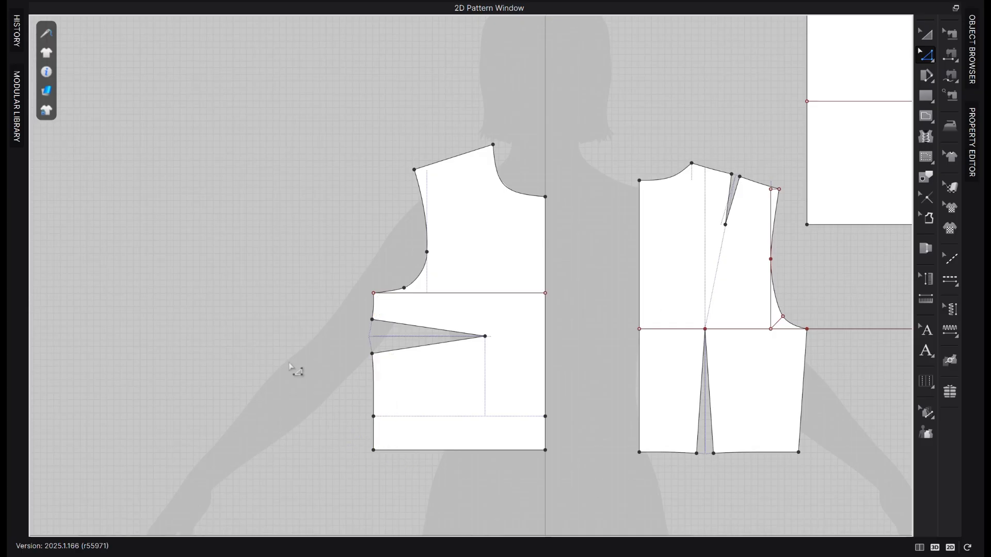
pyautogui.scroll(3, 471, 480)
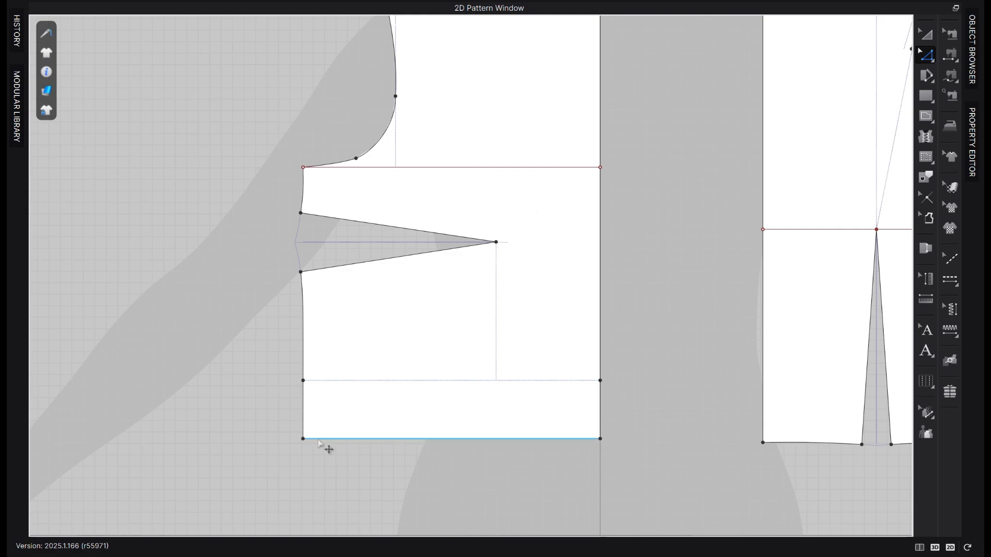
pyautogui.scroll(-3, 653, 501)
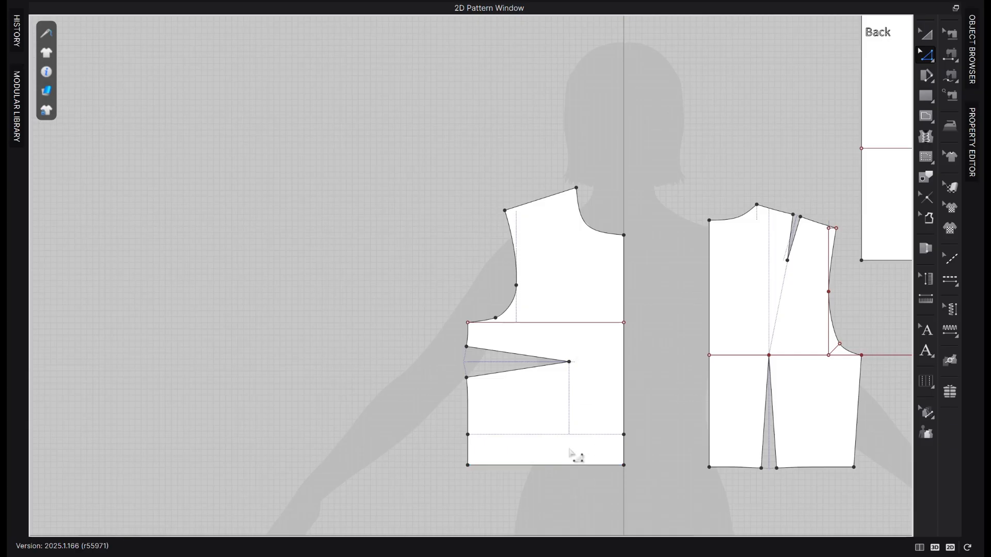
# Trace the vertical baseline below the dart tip as an internal line and select it for editing
pyautogui.scroll(3, 575, 462)
pyautogui.click(926, 178)
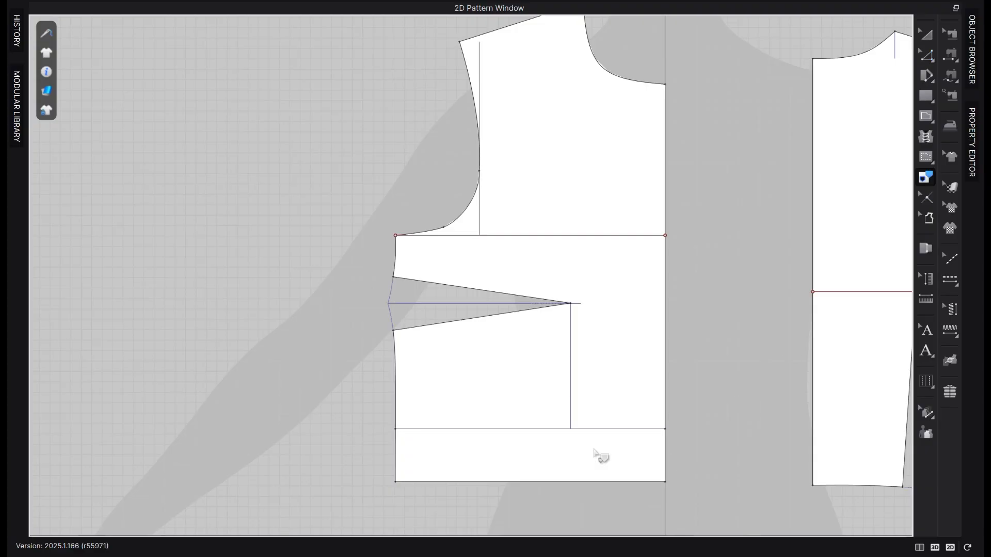
pyautogui.click(570, 416)
pyautogui.rightClick(569, 416)
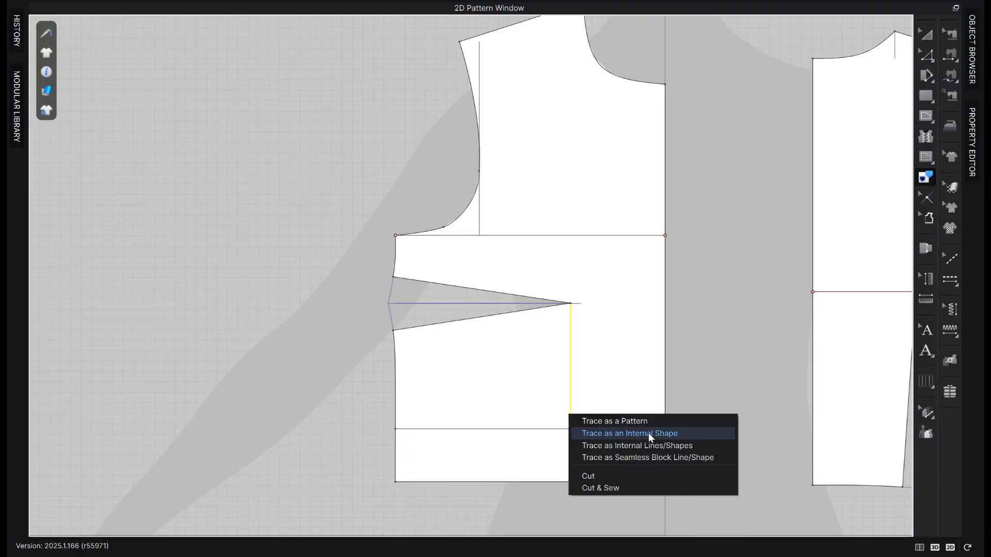
pyautogui.click(668, 447)
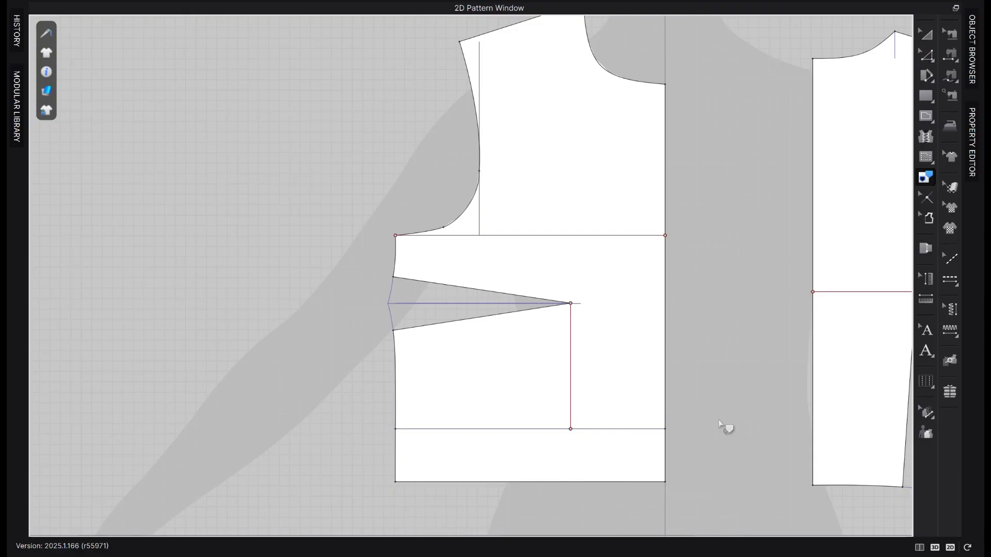
pyautogui.press('z')
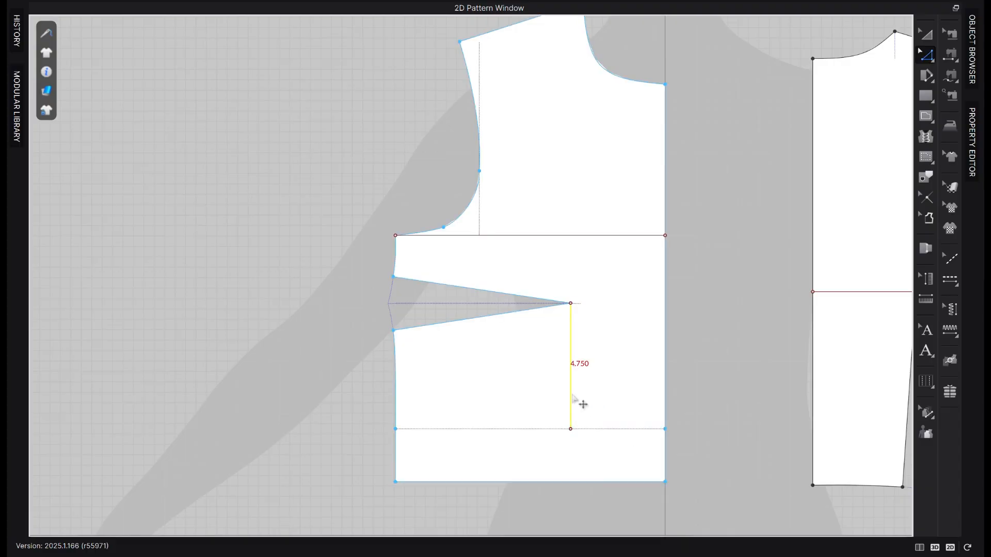
# Extend the internal line below the dart tip to the hem outline with an added point, and convert it to a baseline
pyautogui.rightClick(571, 403)
pyautogui.moveTo(627, 319)
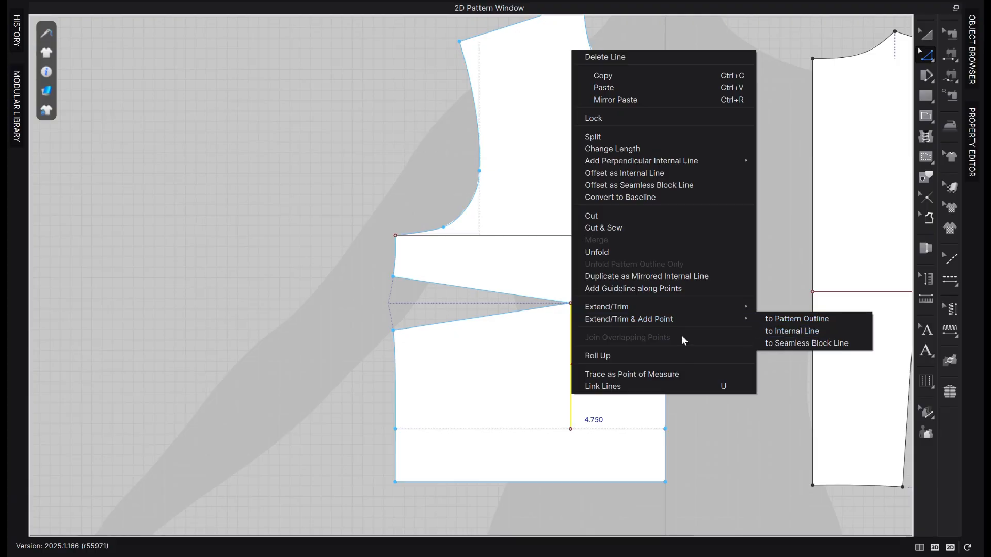
pyautogui.click(788, 319)
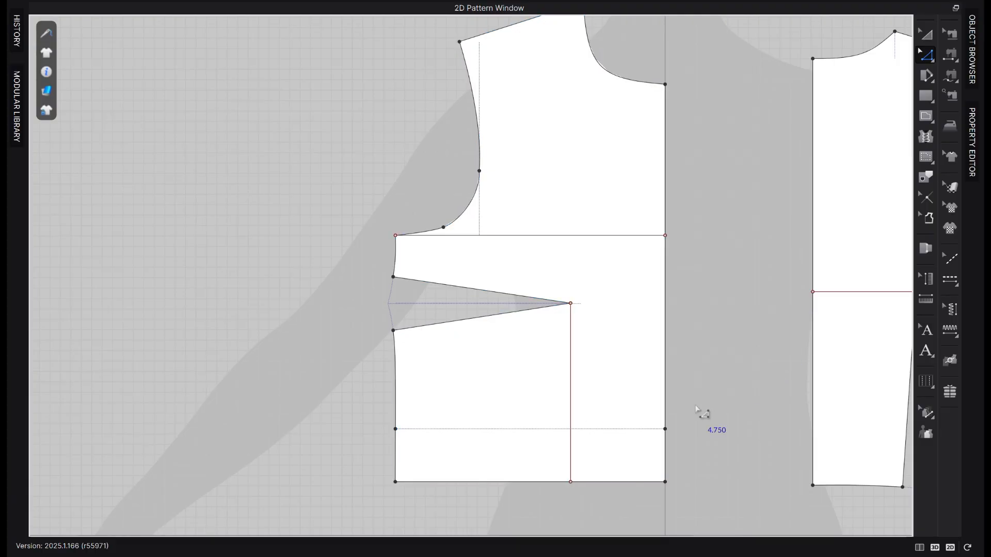
pyautogui.rightClick(571, 445)
pyautogui.click(691, 184)
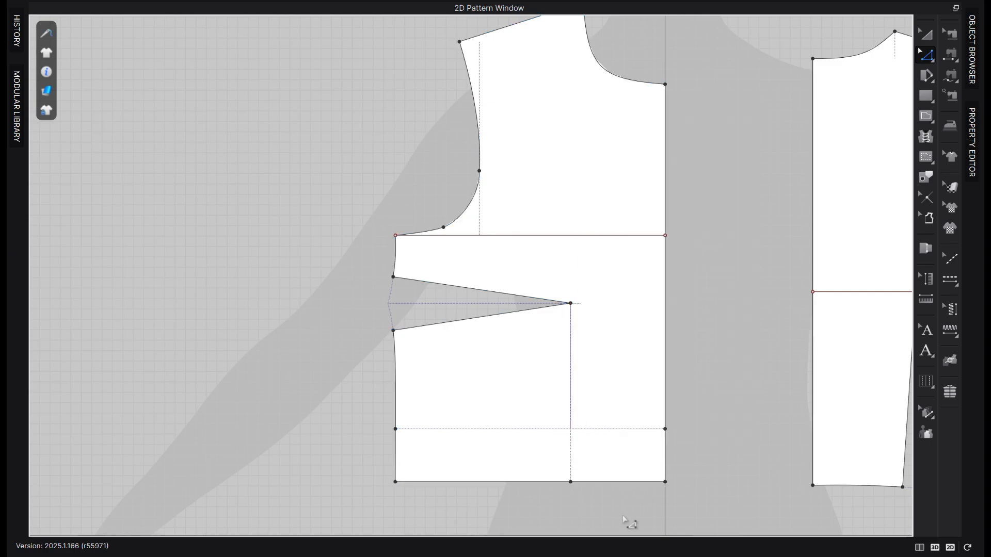
# Start a dart at the new hem point below the bust and set its dart arm width to 1.375 in
pyautogui.rightClick(570, 482)
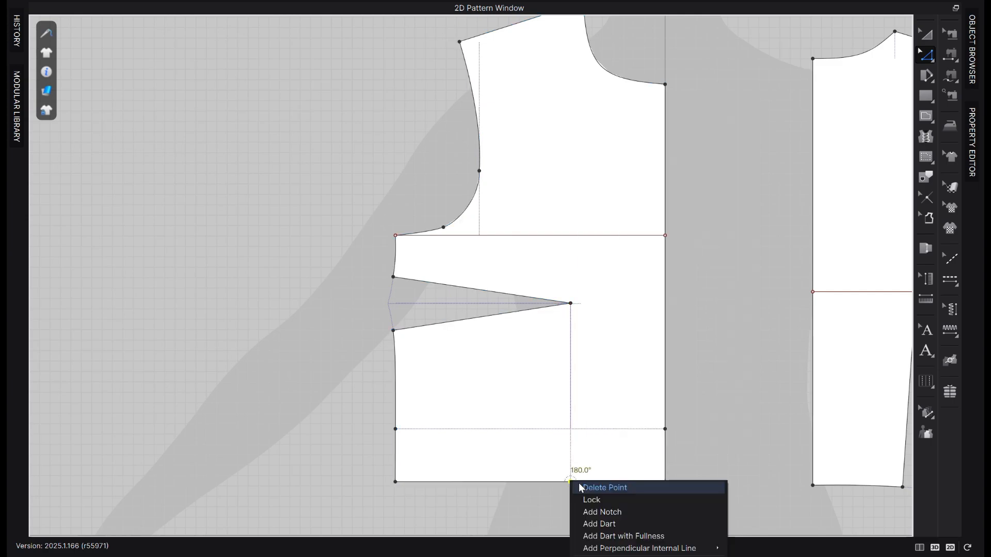
pyautogui.click(612, 526)
pyautogui.moveTo(501, 185); pyautogui.dragTo(260, 294)
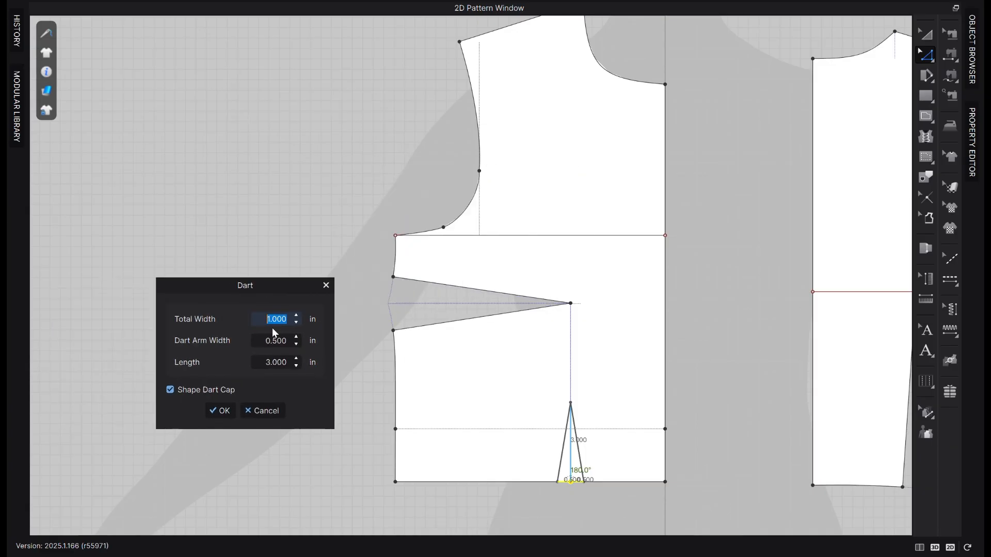
pyautogui.write('1.375')
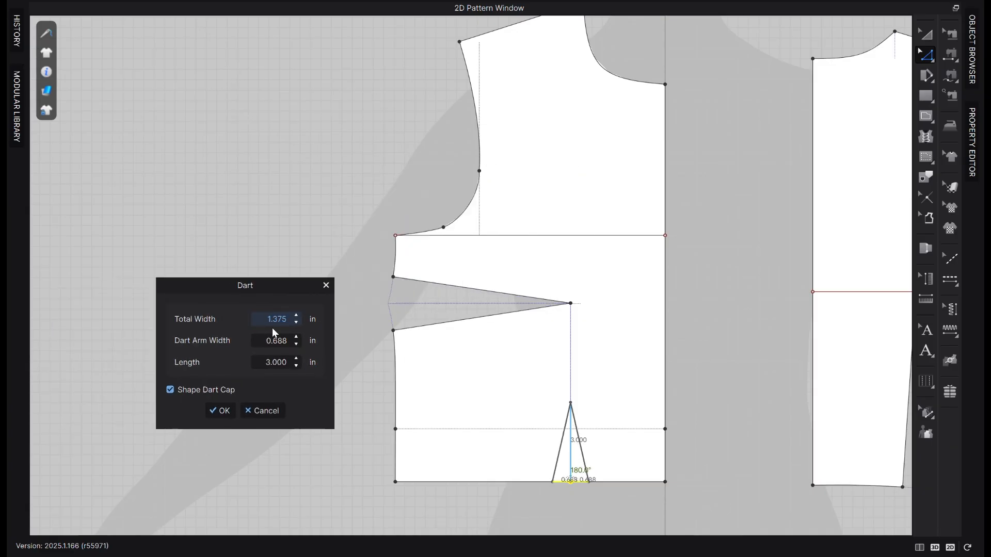
pyautogui.press('Tab')
pyautogui.click(296, 337)
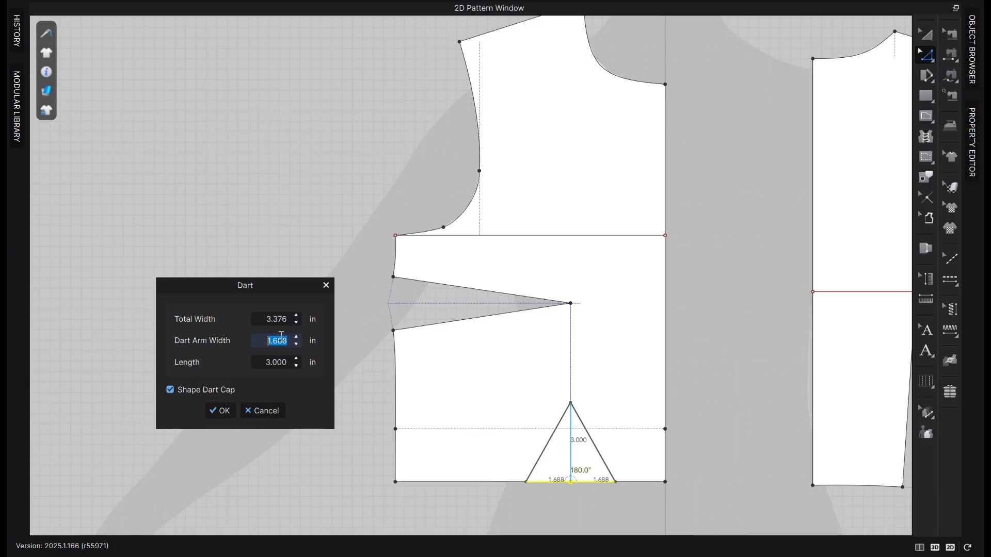
pyautogui.write('1.375')
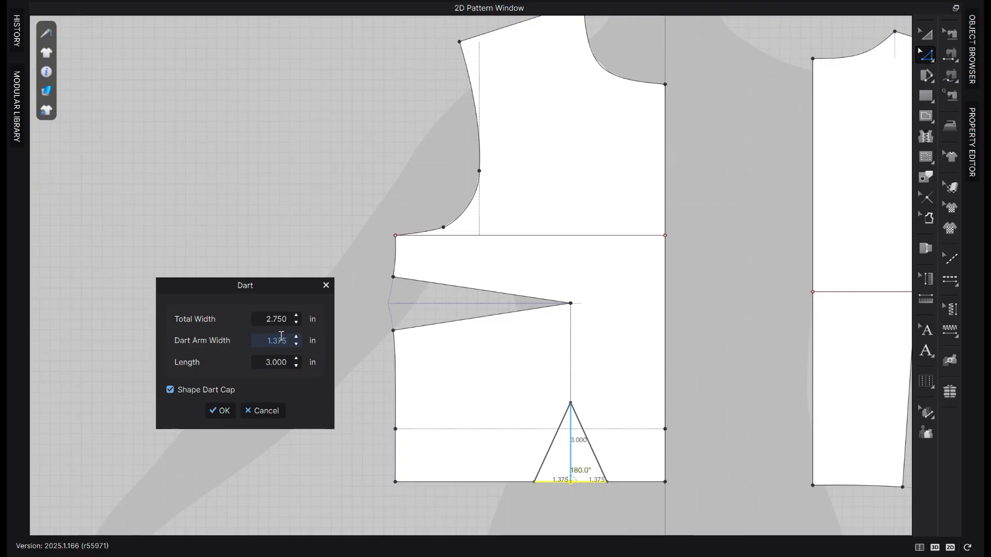
# Set the hem dart's length to 6 in and its total width to 1.375 in
pyautogui.click(296, 358)
pyautogui.click(296, 358)
pyautogui.click(296, 358)
pyautogui.click(296, 358)
pyautogui.click(296, 359)
pyautogui.click(297, 359)
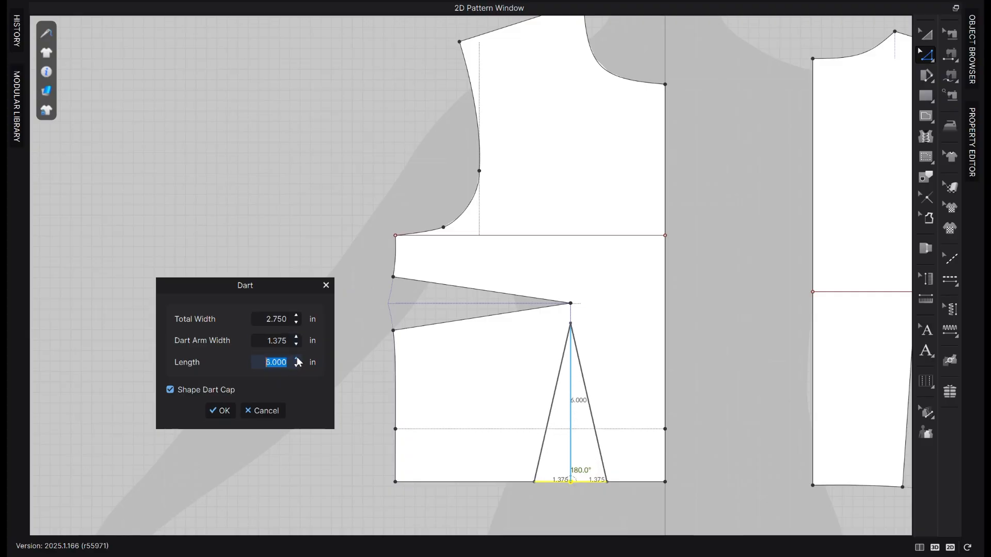
pyautogui.click(275, 315)
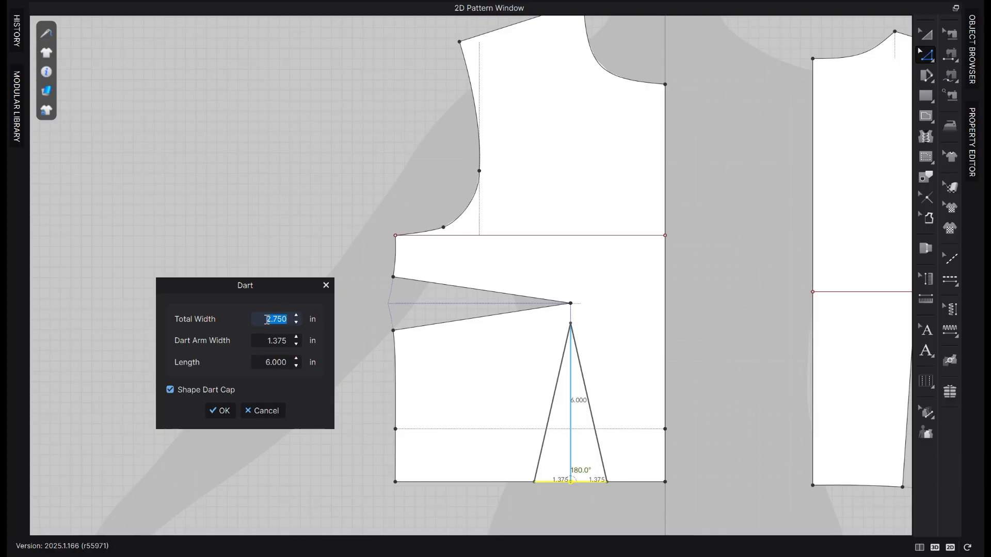
pyautogui.write('1.375')
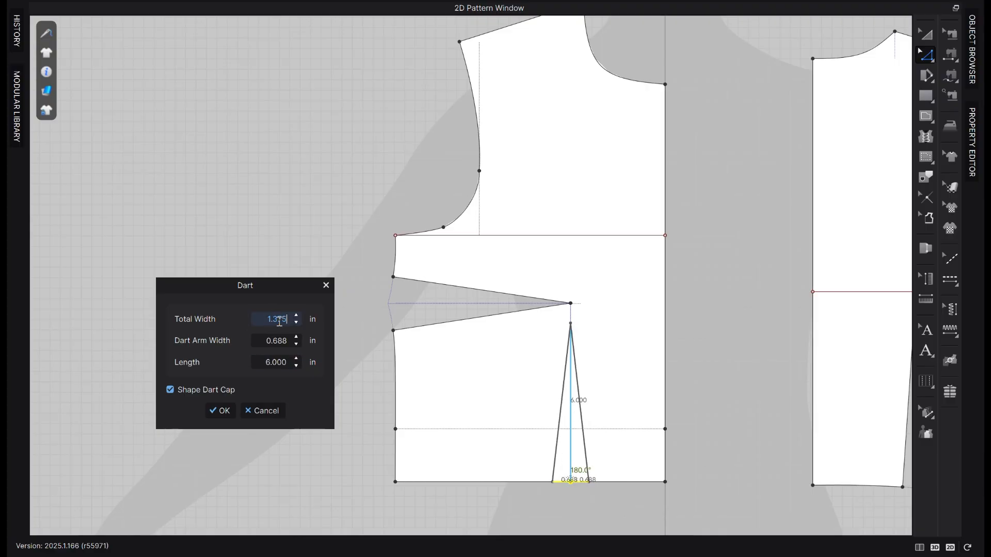
# Set the hem dart's length to 6.5 in and complete it with a shaped dart cap
pyautogui.click(291, 363)
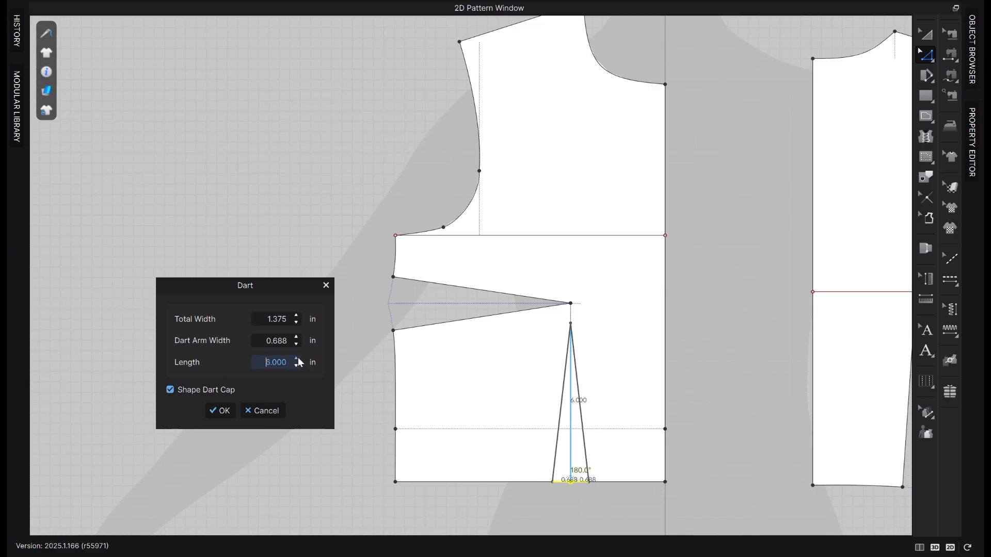
pyautogui.click(296, 359)
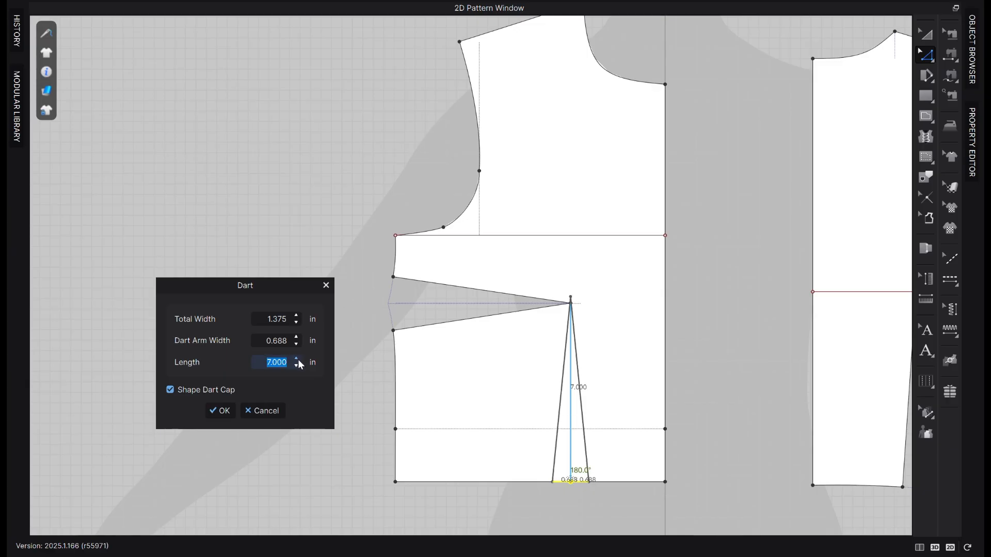
pyautogui.click(296, 366)
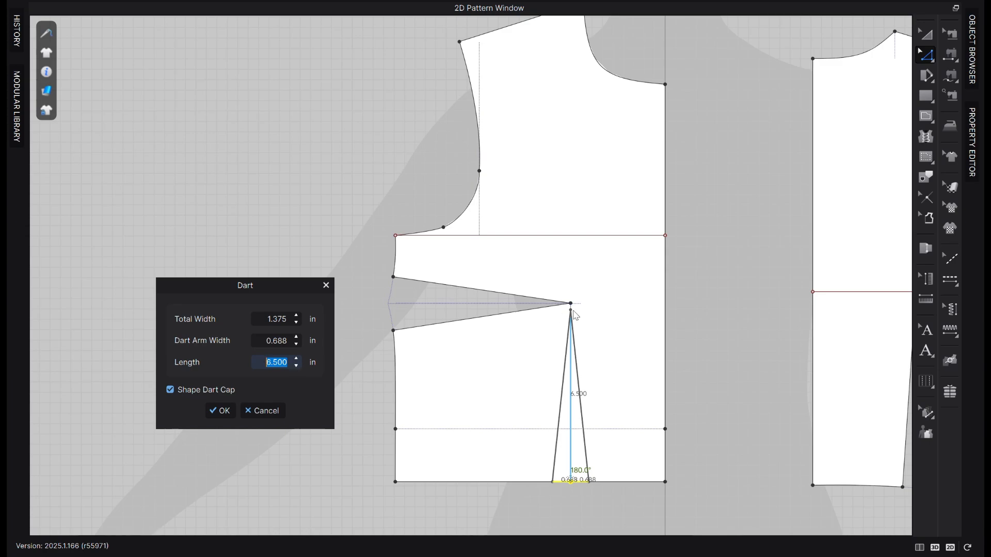
pyautogui.click(220, 411)
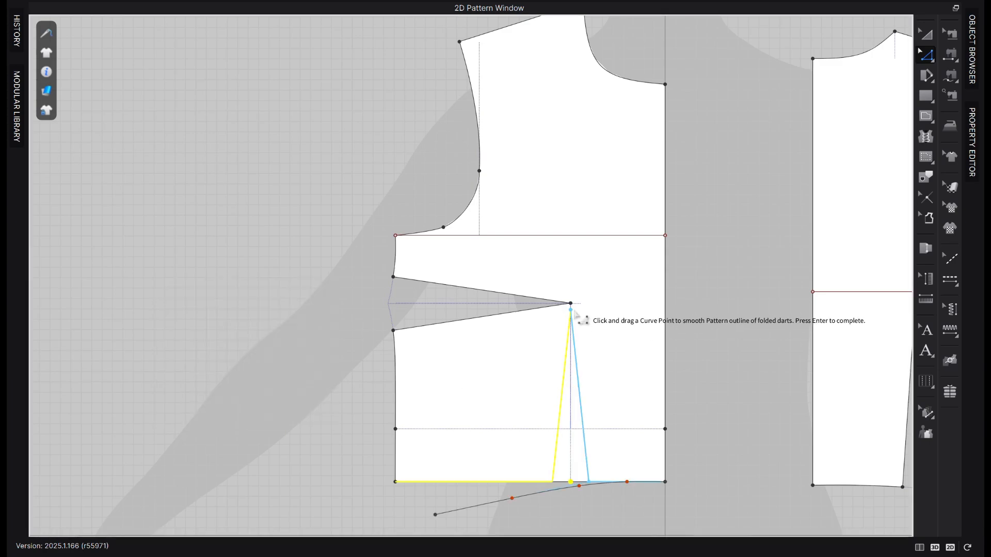
pyautogui.press('Return')
pyautogui.moveTo(571, 315); pyautogui.dragTo(571, 310)
pyautogui.click(496, 320)
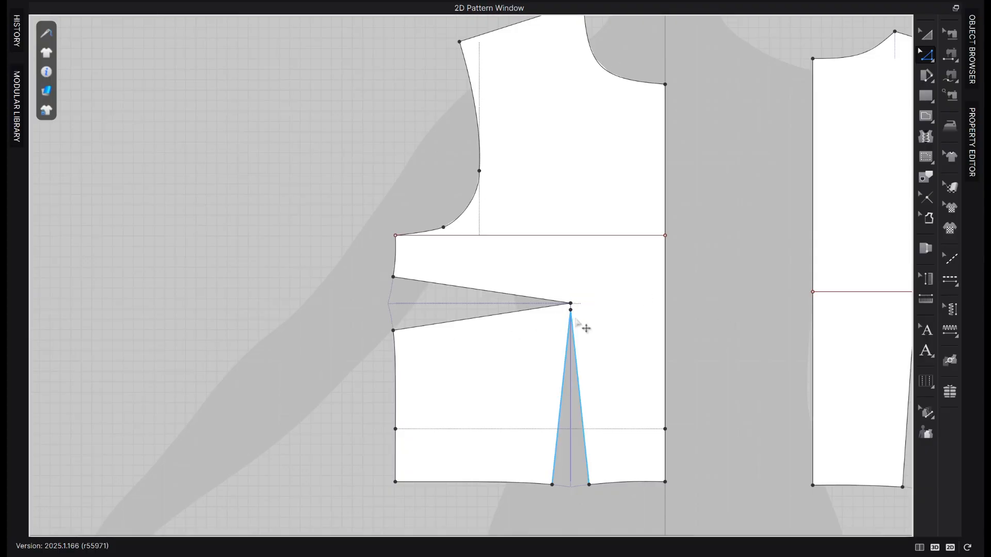
# Remove the front side-seam point at the former hem level so the lower side seam runs as one line
pyautogui.scroll(3, 575, 325)
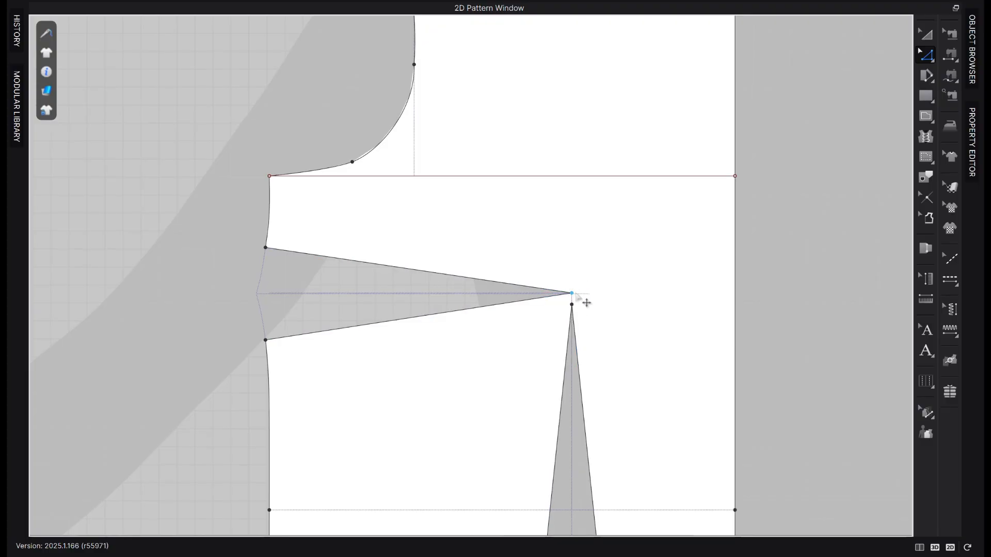
pyautogui.scroll(-2, 589, 302)
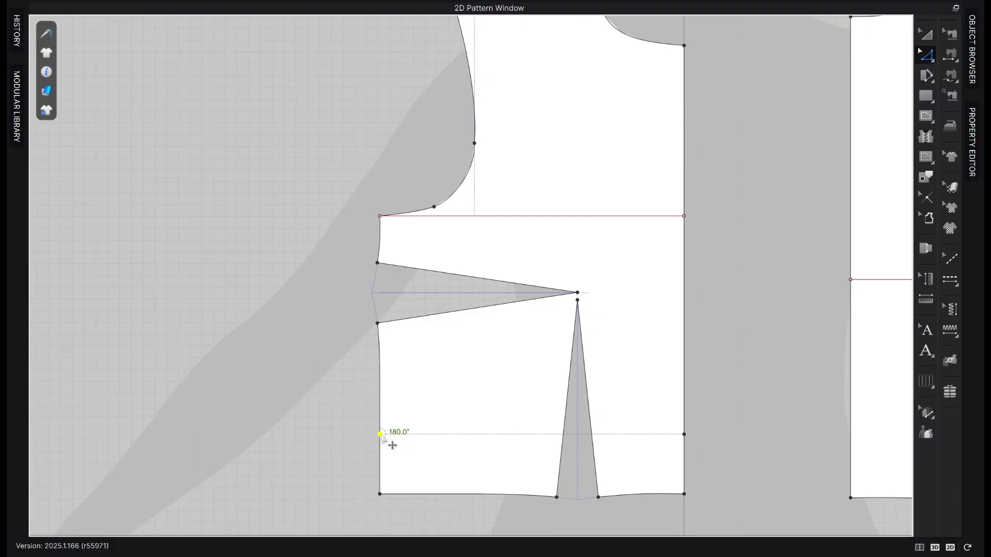
pyautogui.rightClick(381, 435)
pyautogui.moveTo(457, 526)
pyautogui.click(615, 525)
# Move the front panel's side hem corner 0.5 in inward along the hem
pyautogui.moveTo(380, 495); pyautogui.dragTo(392, 494)
pyautogui.rightClick(392, 494)
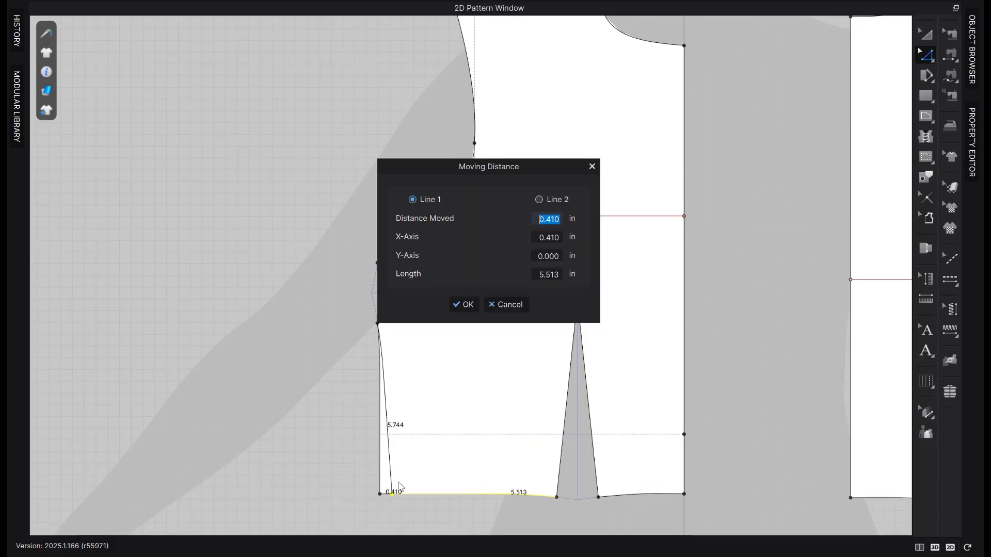
pyautogui.moveTo(473, 169); pyautogui.dragTo(223, 209)
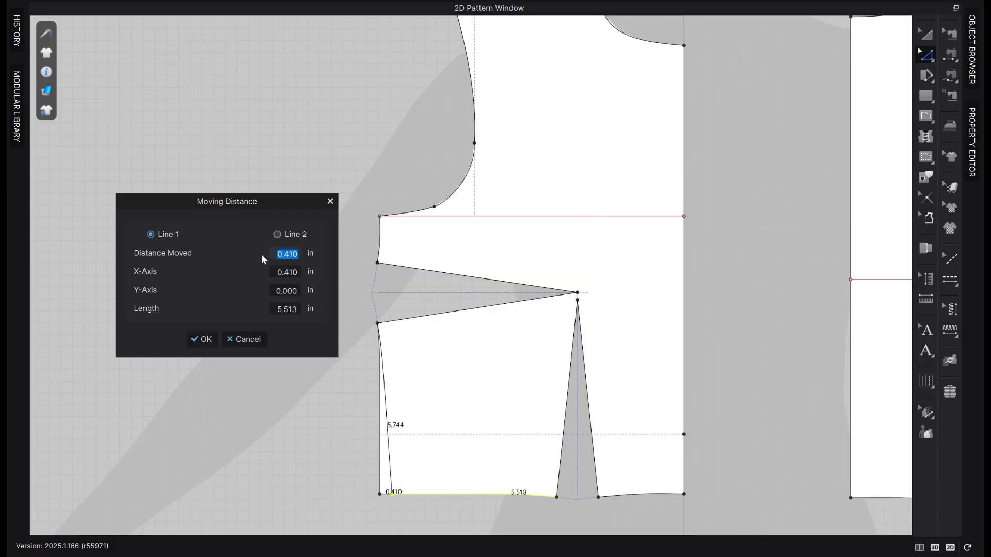
pyautogui.write('0.5')
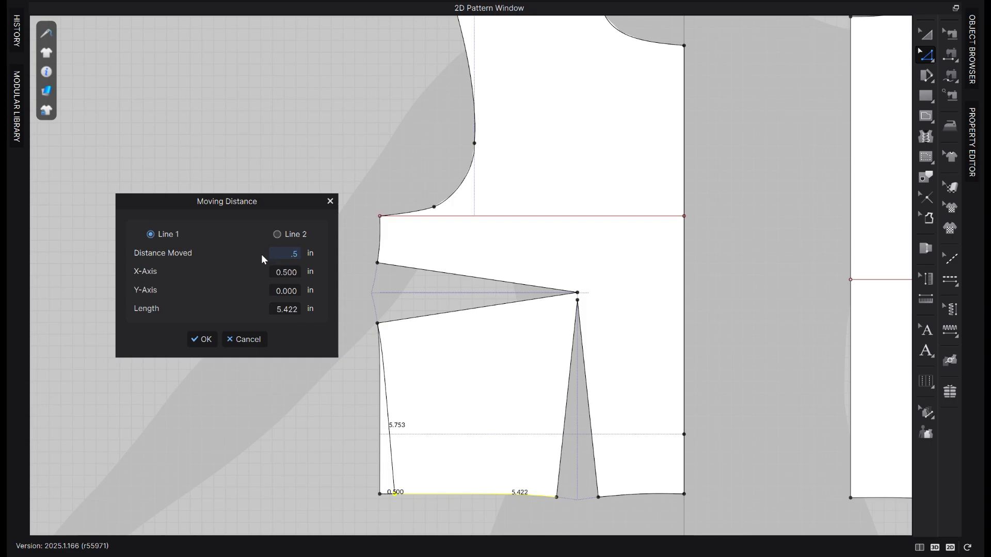
pyautogui.click(201, 340)
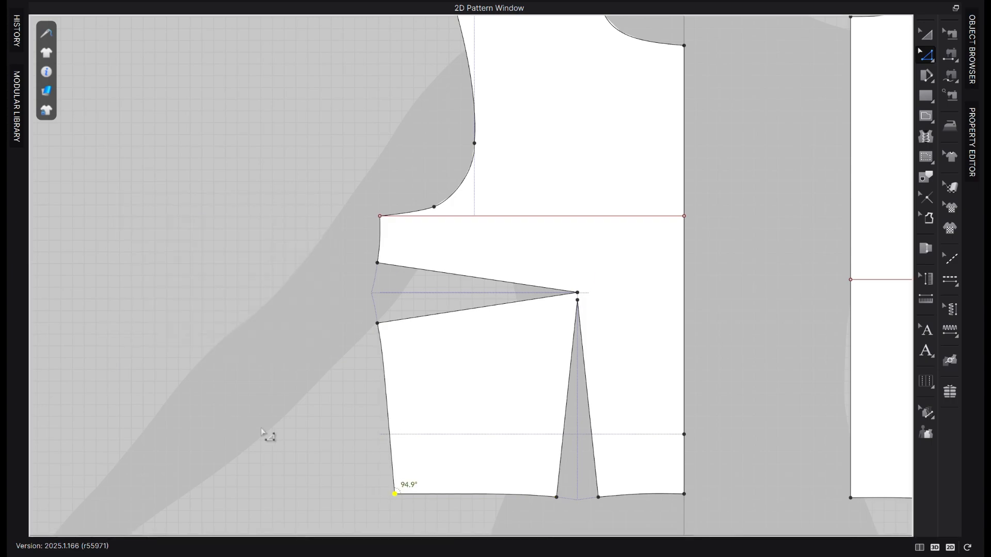
# Reposition the front and back panels closer together, facing each other across the centre
pyautogui.scroll(-3, 395, 392)
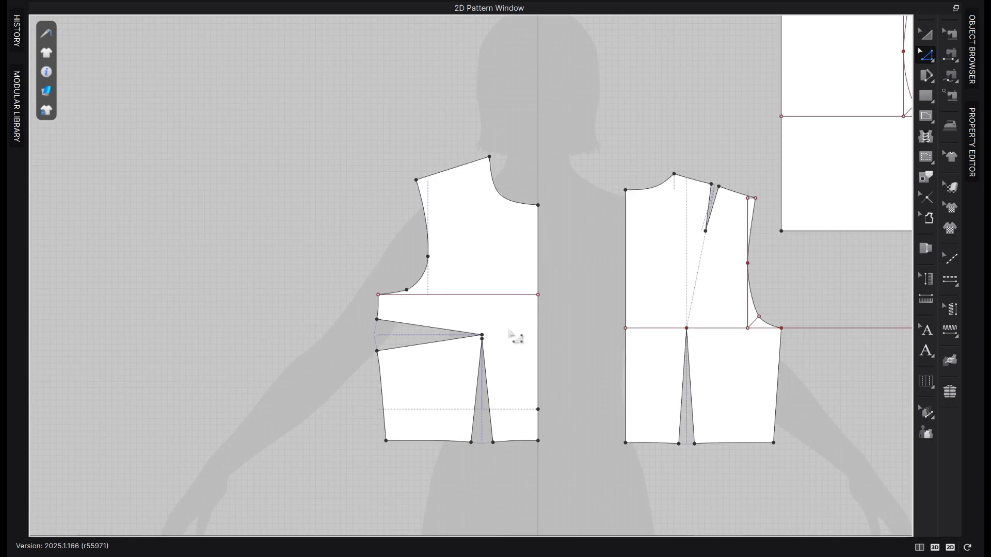
pyautogui.scroll(2, 513, 341)
pyautogui.click(926, 34)
pyautogui.click(509, 263)
pyautogui.moveTo(509, 263); pyautogui.dragTo(553, 264)
pyautogui.click(643, 116)
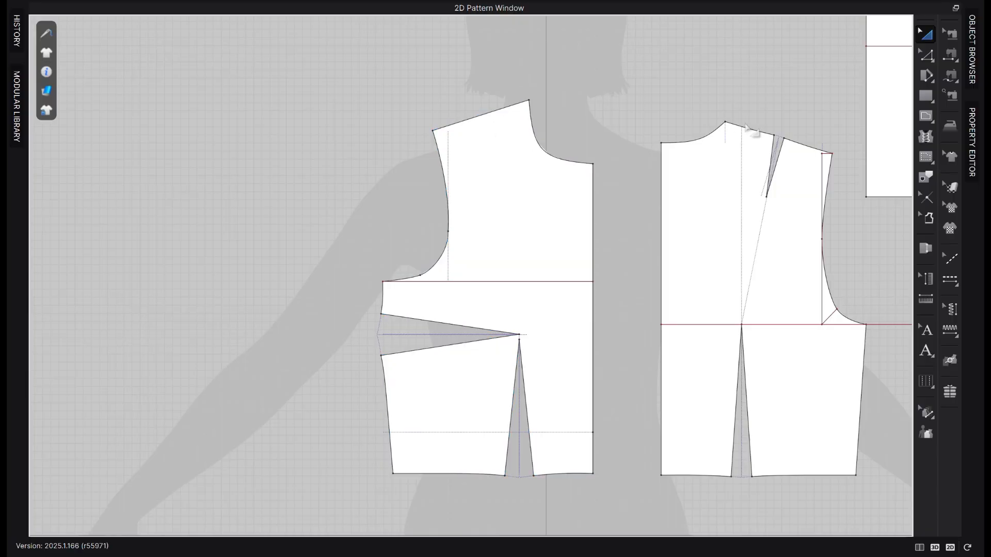
pyautogui.moveTo(720, 230); pyautogui.dragTo(689, 219)
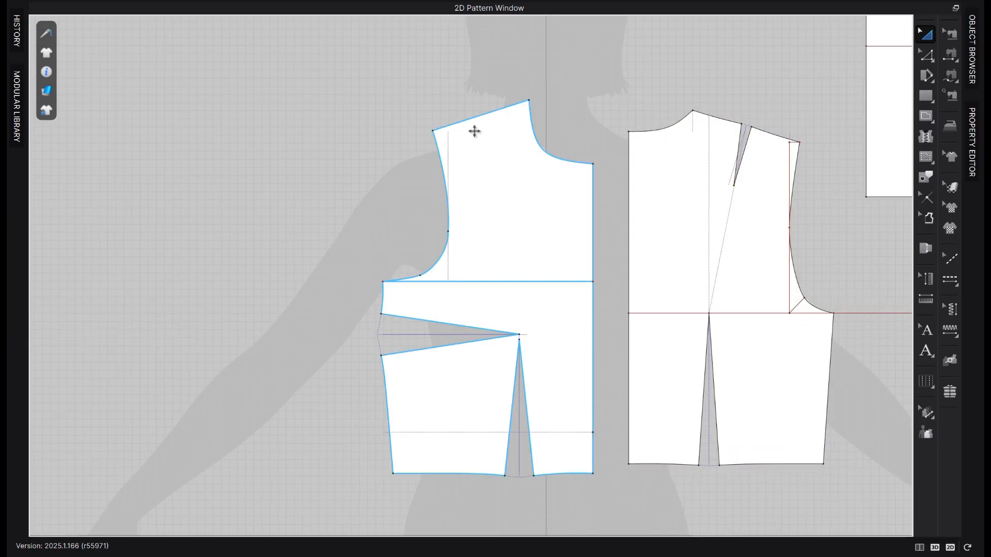
pyautogui.press('z')
pyautogui.moveTo(487, 130); pyautogui.dragTo(490, 137)
pyautogui.rightClick(490, 136)
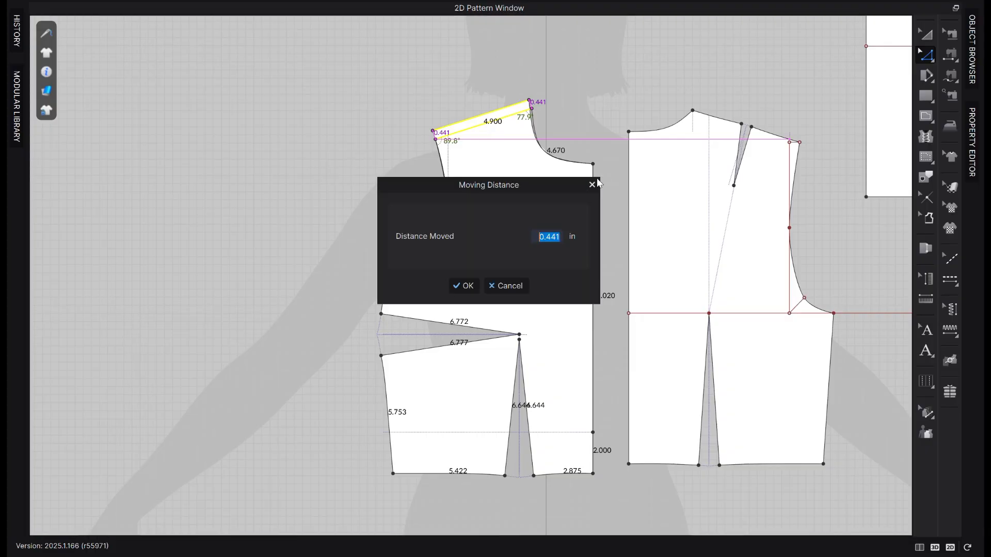
pyautogui.click(592, 184)
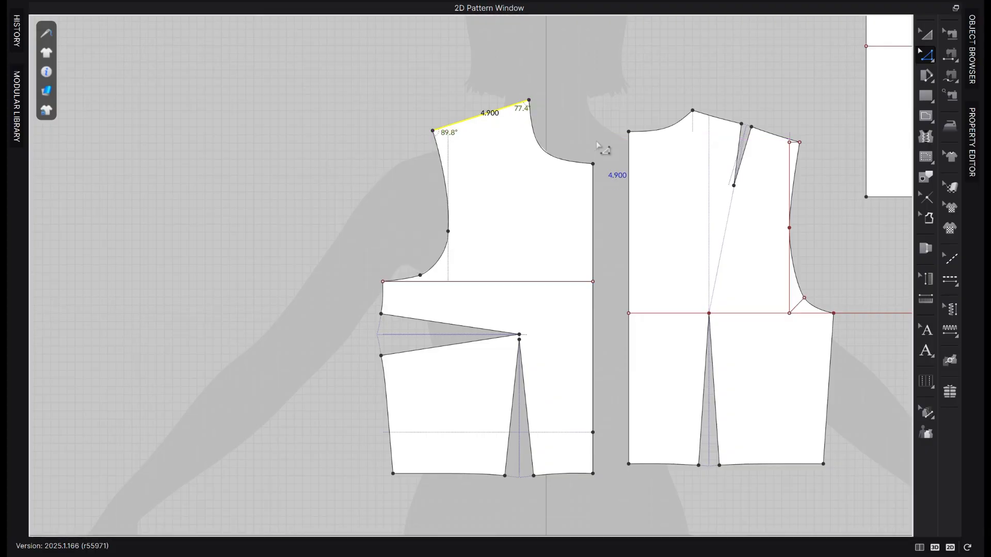
# Offset the front panel's shoulder outline by retracting it 0.375 in
pyautogui.rightClick(491, 112)
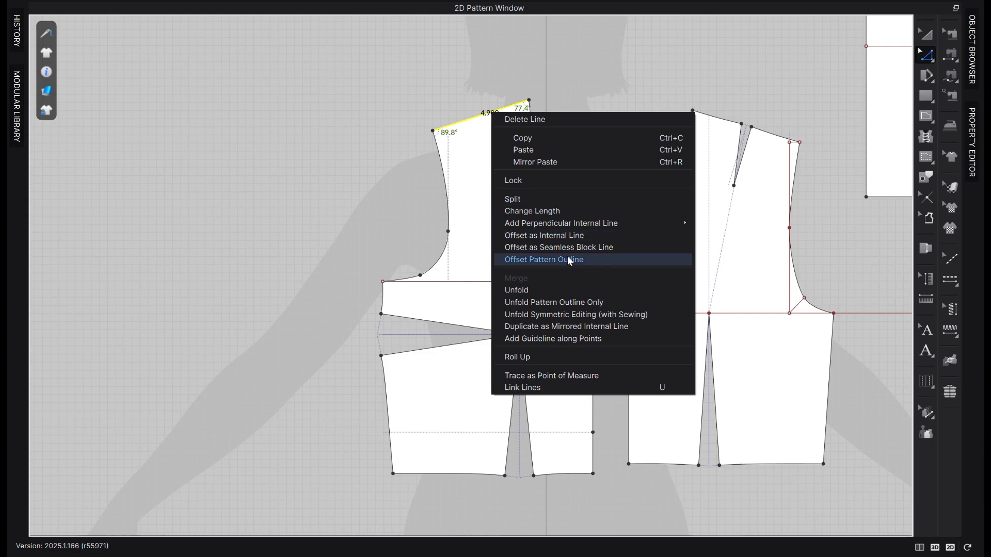
pyautogui.click(584, 259)
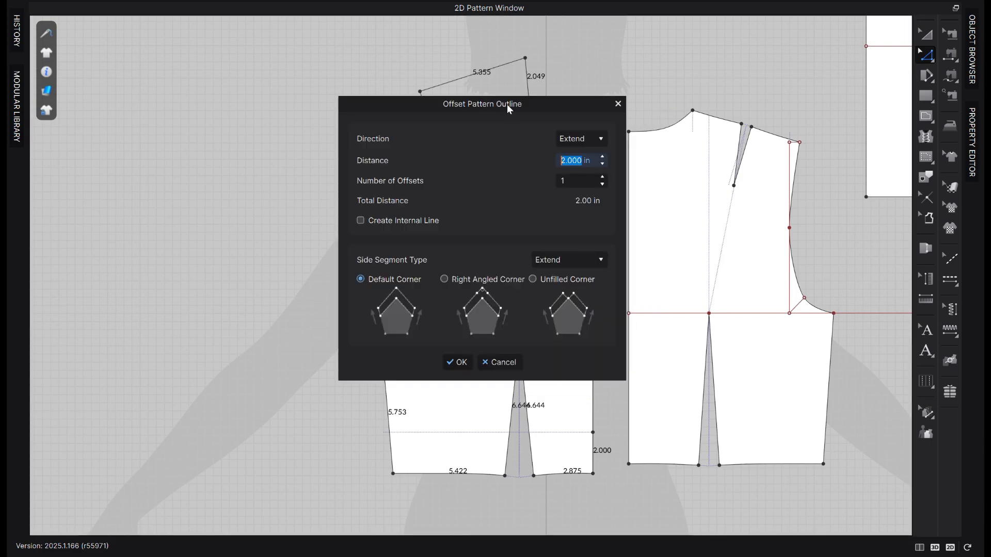
pyautogui.moveTo(509, 97); pyautogui.dragTo(213, 133)
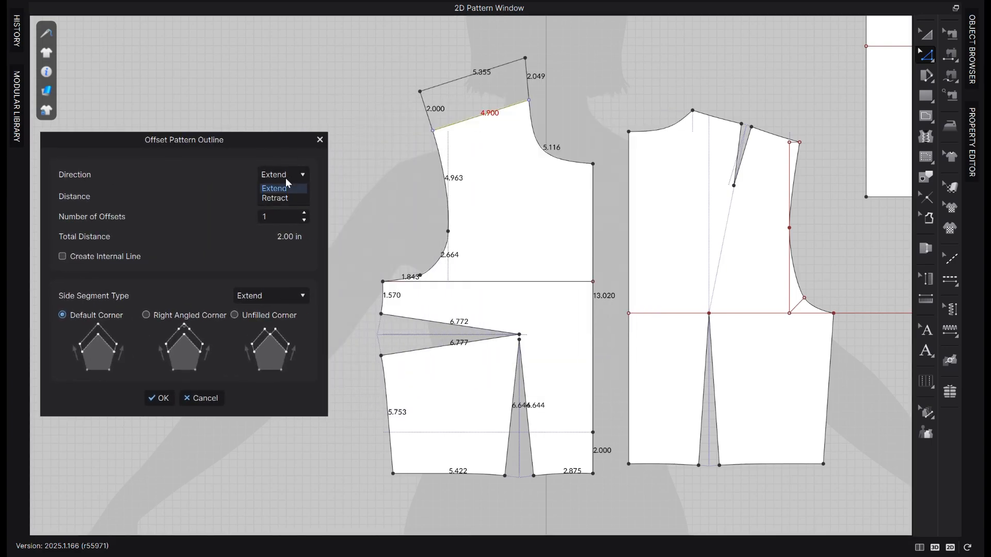
pyautogui.click(289, 198)
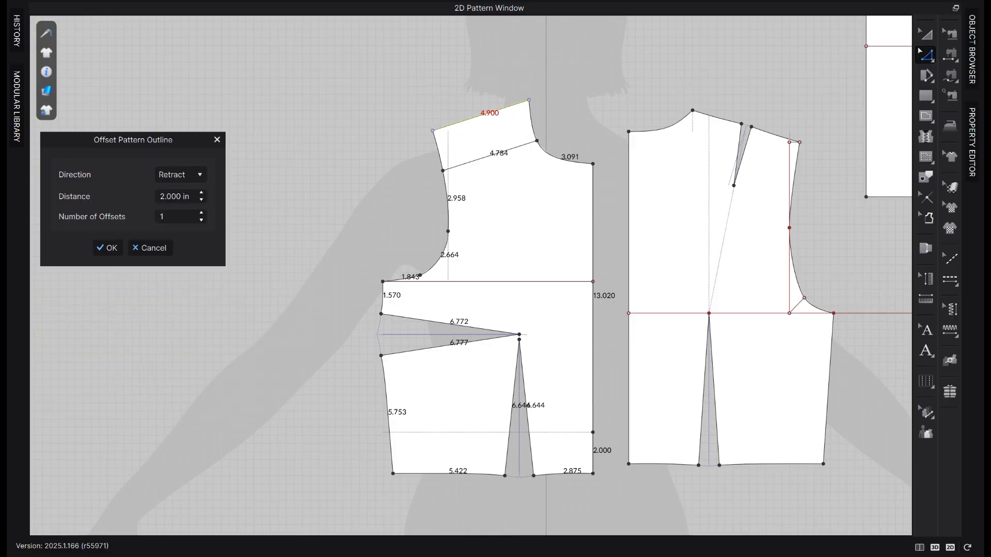
pyautogui.doubleClick(191, 196)
pyautogui.write('.375')
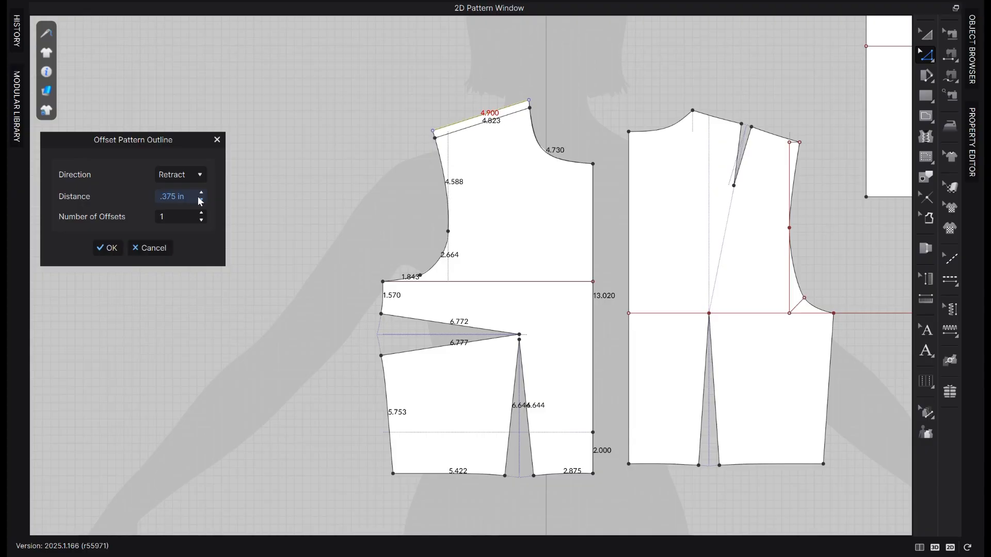
pyautogui.click(106, 248)
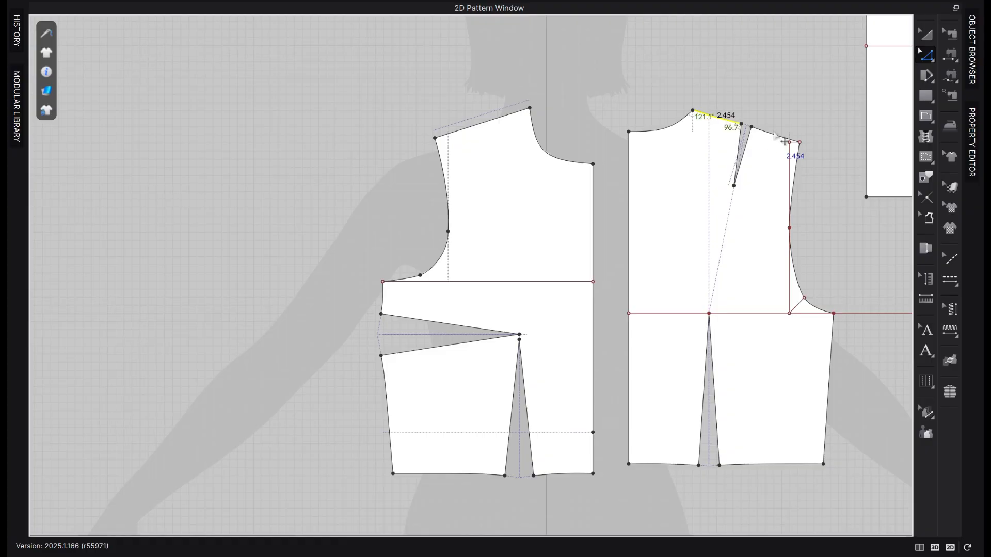
# Offset the back panel's two shoulder segments outward, extending the pattern outline by 0.375 in with perpendicular side segments
pyautogui.rightClick(781, 138)
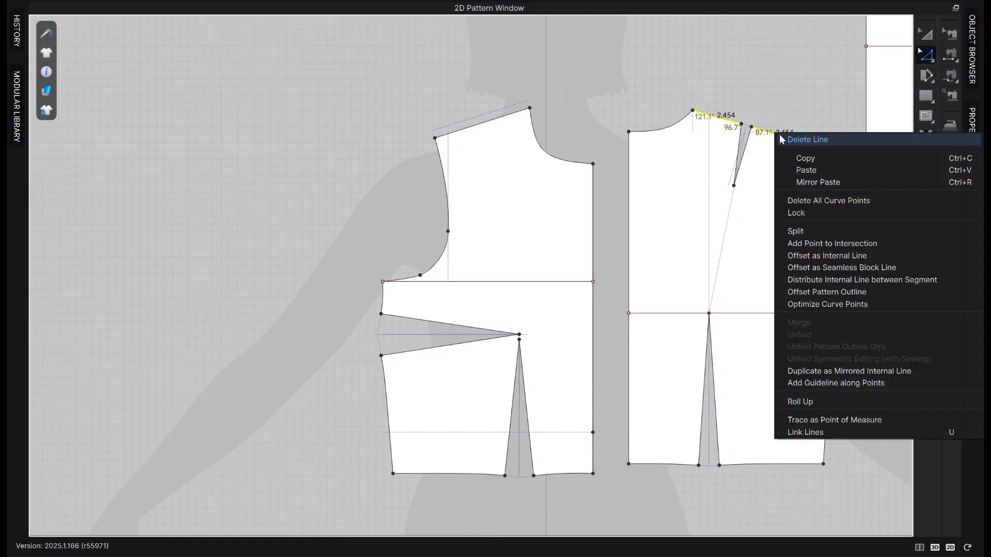
pyautogui.click(873, 293)
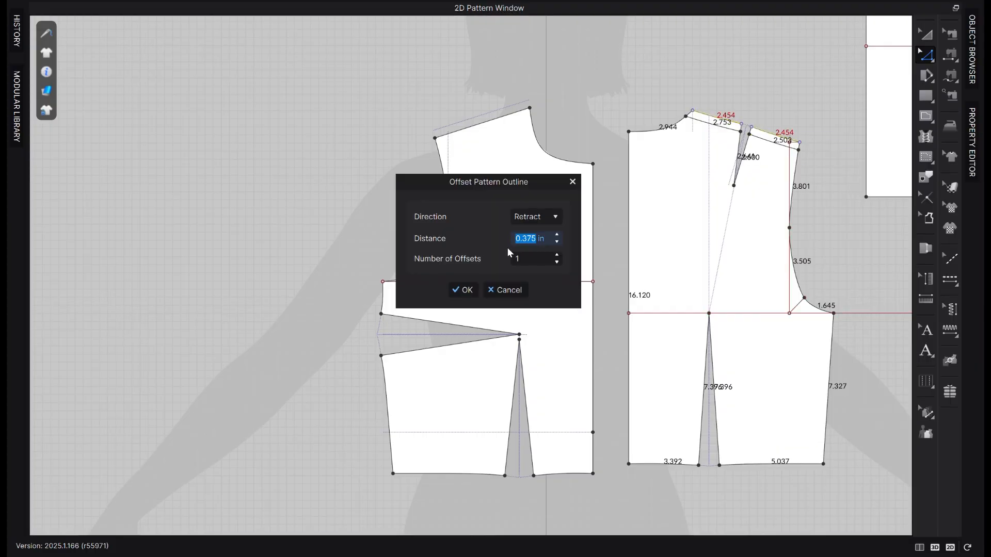
pyautogui.click(541, 217)
pyautogui.click(546, 236)
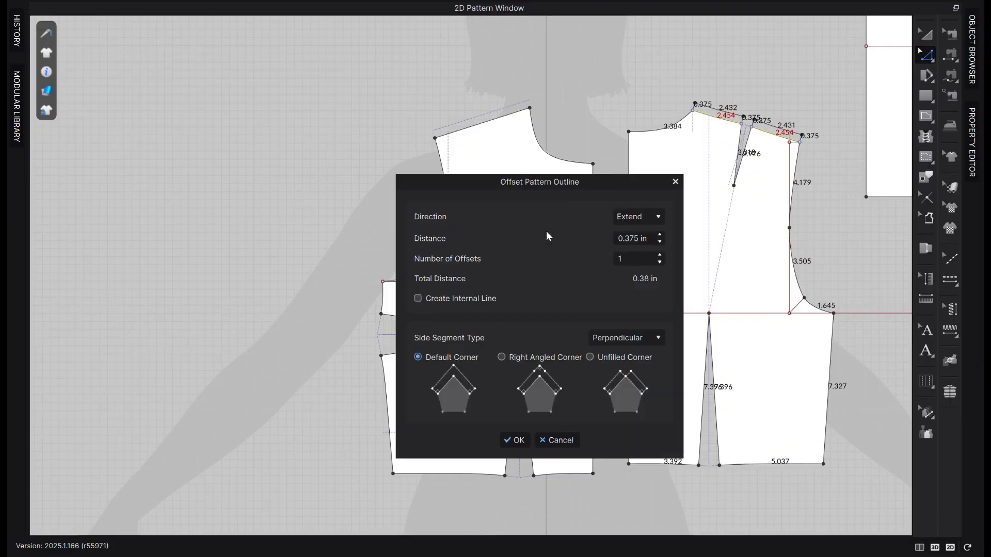
pyautogui.click(515, 440)
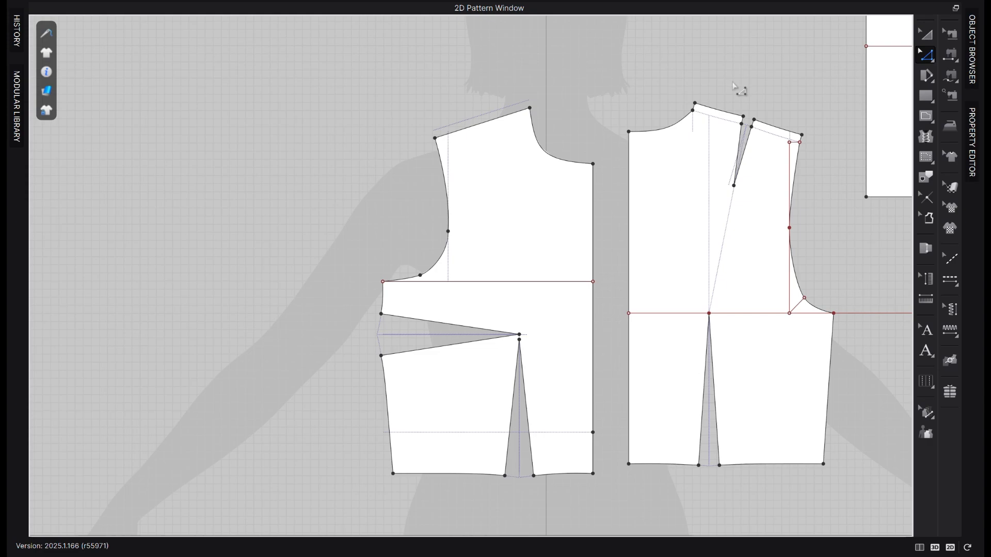
# Annotate the two bodice panels with the text labels "Front" and "Back"
pyautogui.press('a')
pyautogui.click(554, 423)
pyautogui.click(776, 398)
pyautogui.click(637, 478)
pyautogui.click(636, 452)
pyautogui.moveTo(658, 444); pyautogui.dragTo(657, 456)
pyautogui.click(851, 295)
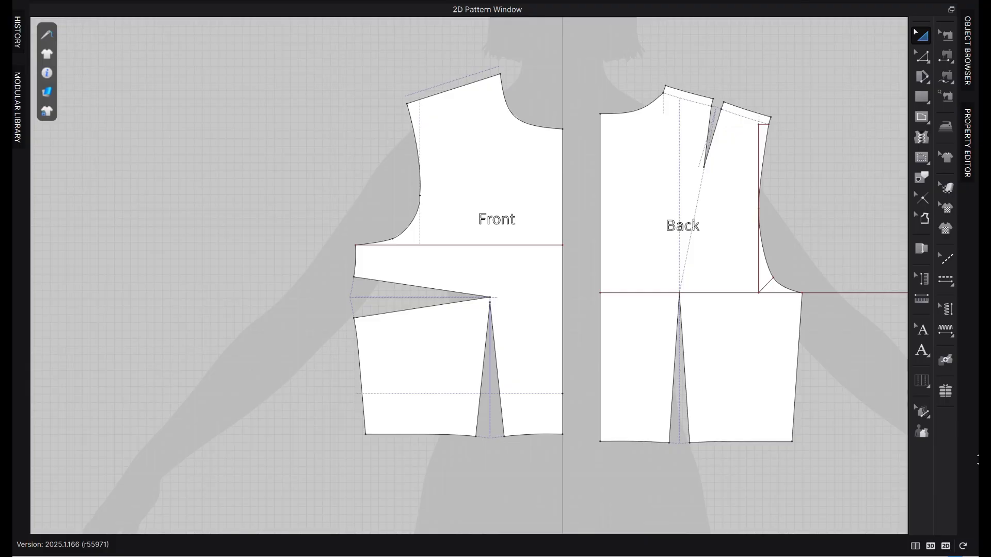
# Smooth the back neckline into one continuous curve from the raised shoulder neck point to the centre back
pyautogui.scroll(4, 665, 91)
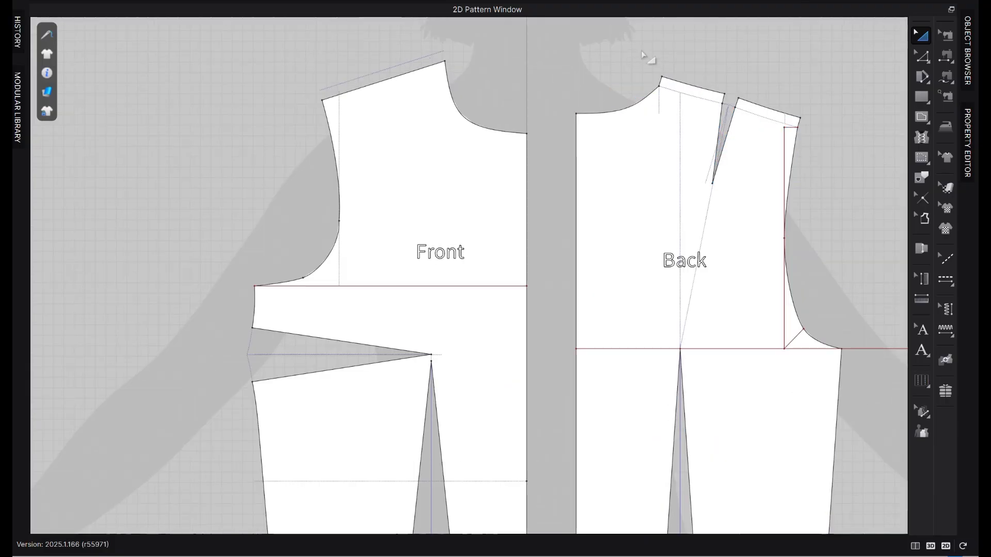
pyautogui.click(927, 57)
pyautogui.click(850, 123)
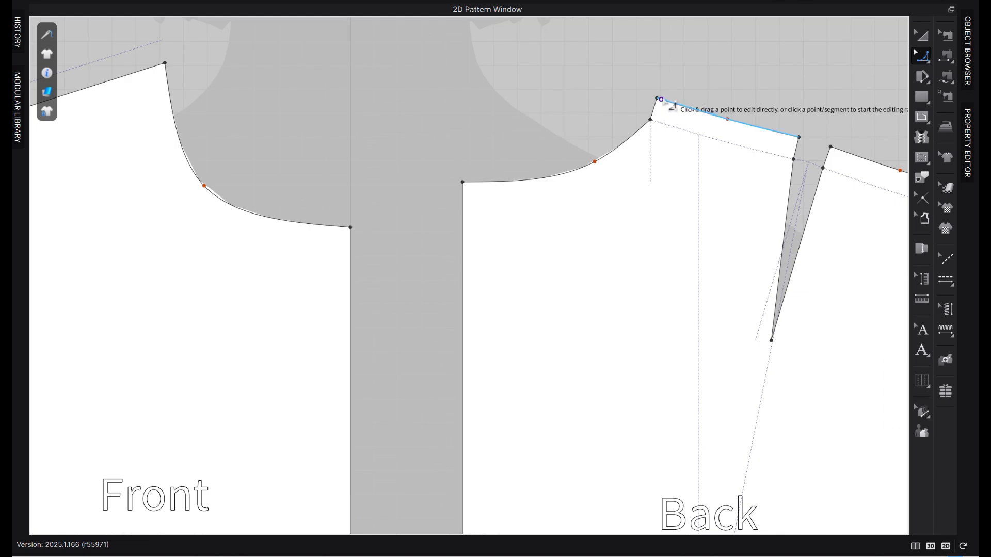
pyautogui.click(657, 99)
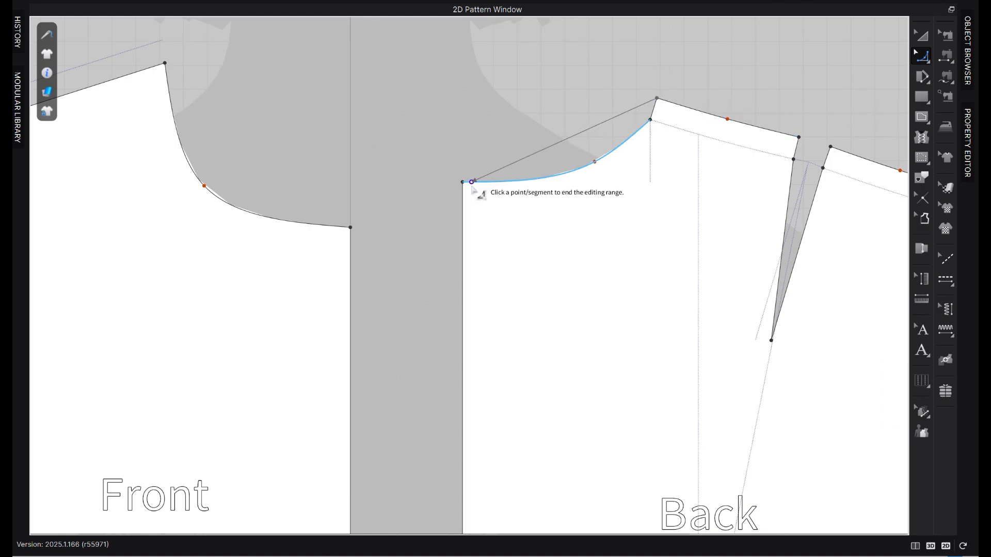
pyautogui.click(464, 184)
pyautogui.click(561, 143)
pyautogui.moveTo(568, 146); pyautogui.dragTo(588, 168)
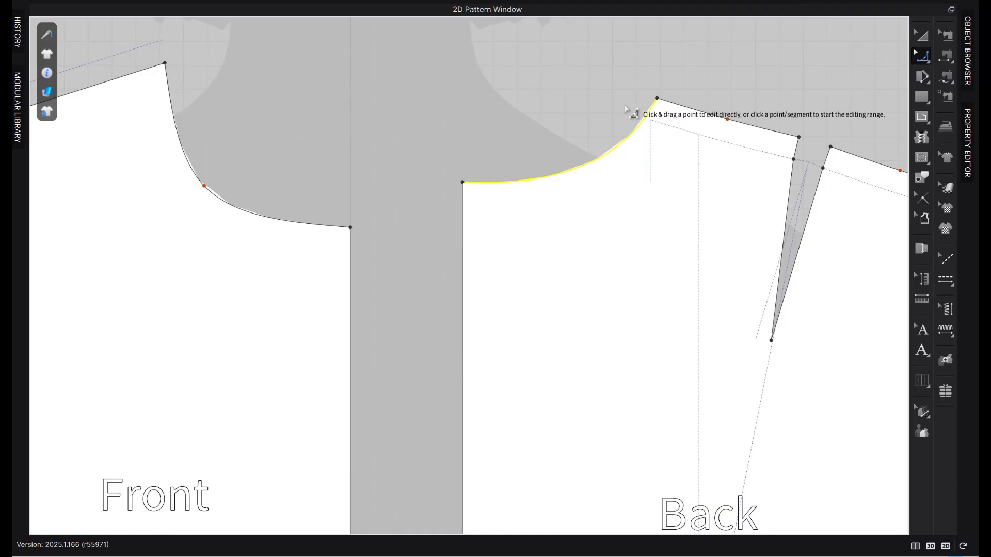
pyautogui.click(514, 183)
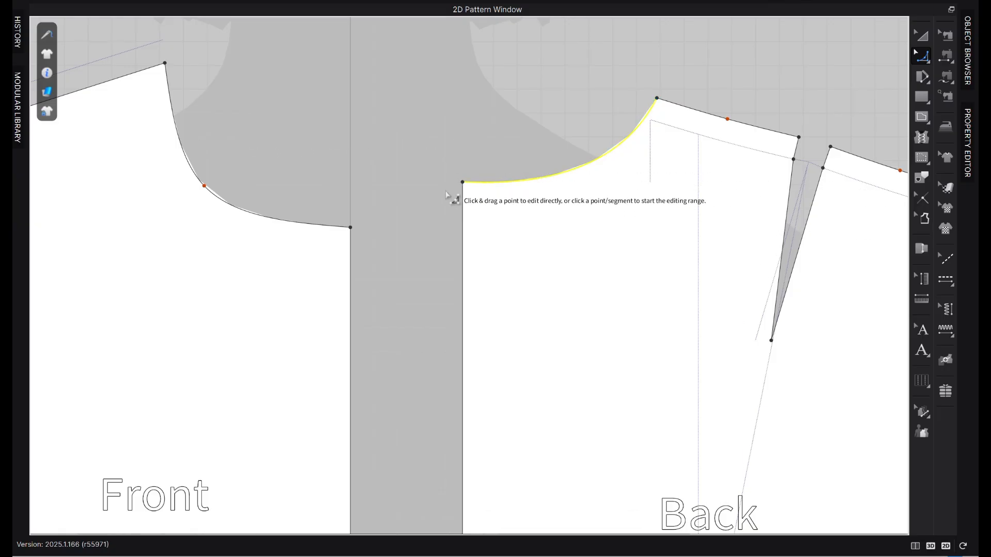
# Show pattern angles and adjust the back neckline's curve handle so it meets the centre back at about 91°
pyautogui.click(47, 74)
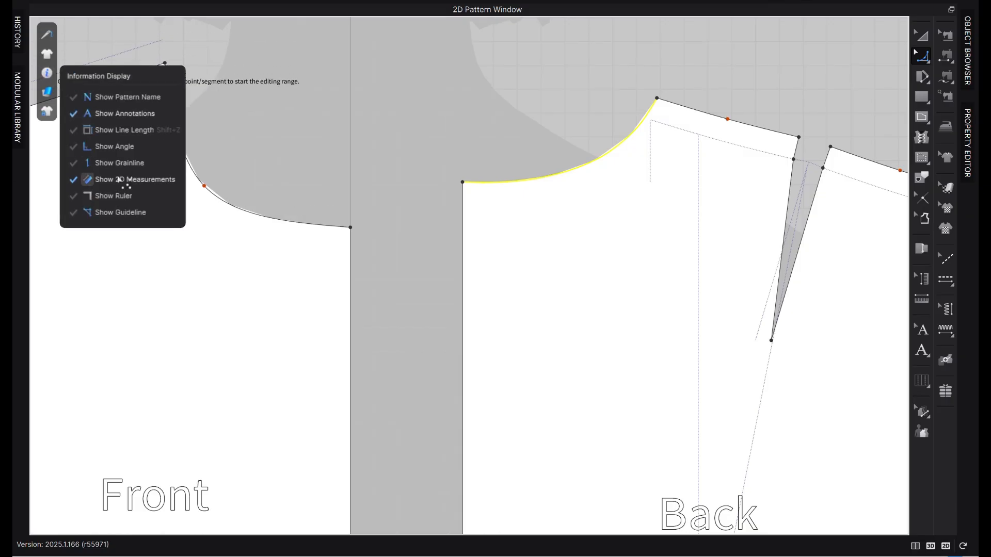
pyautogui.click(127, 148)
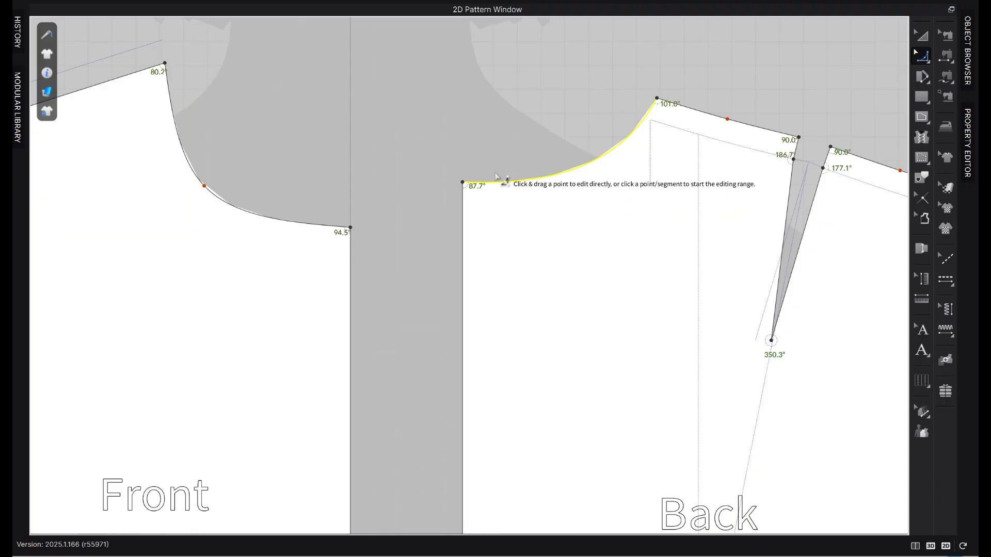
pyautogui.click(921, 57)
pyautogui.click(535, 146)
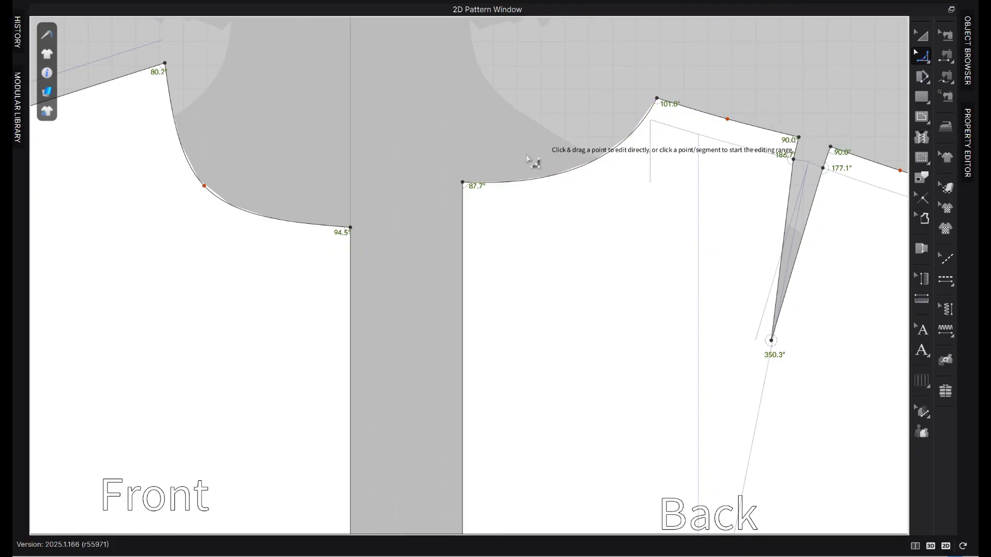
pyautogui.click(471, 187)
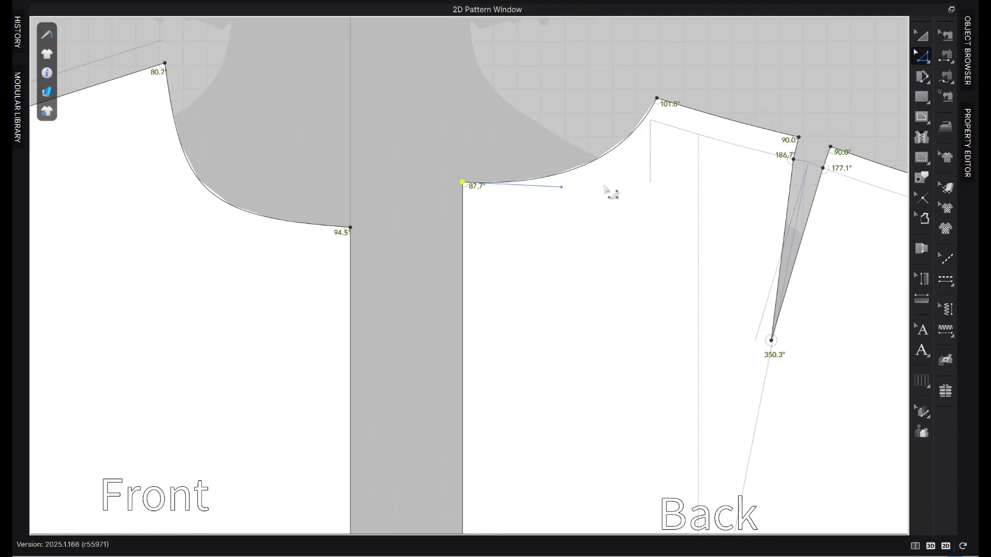
pyautogui.moveTo(562, 187); pyautogui.dragTo(561, 182)
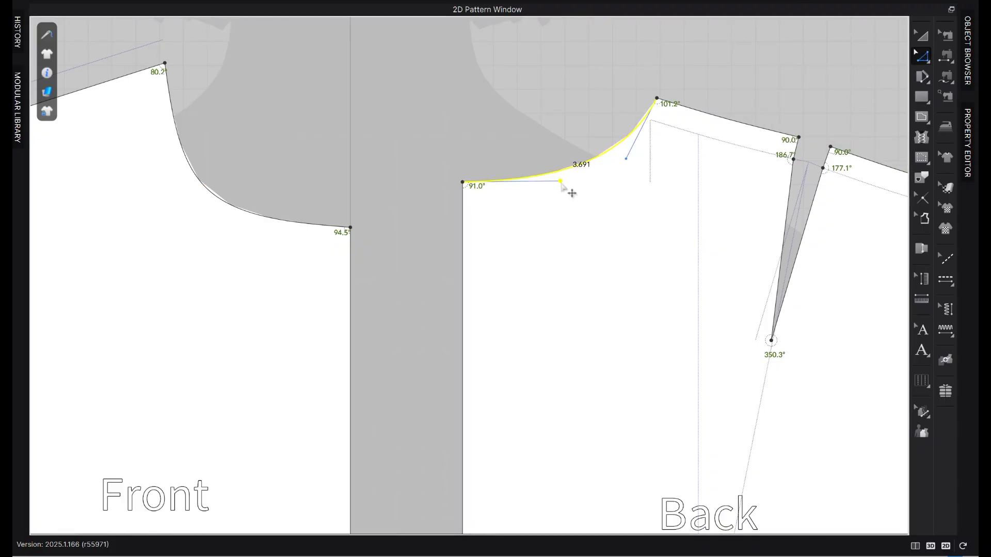
pyautogui.click(528, 186)
pyautogui.click(505, 181)
pyautogui.click(548, 206)
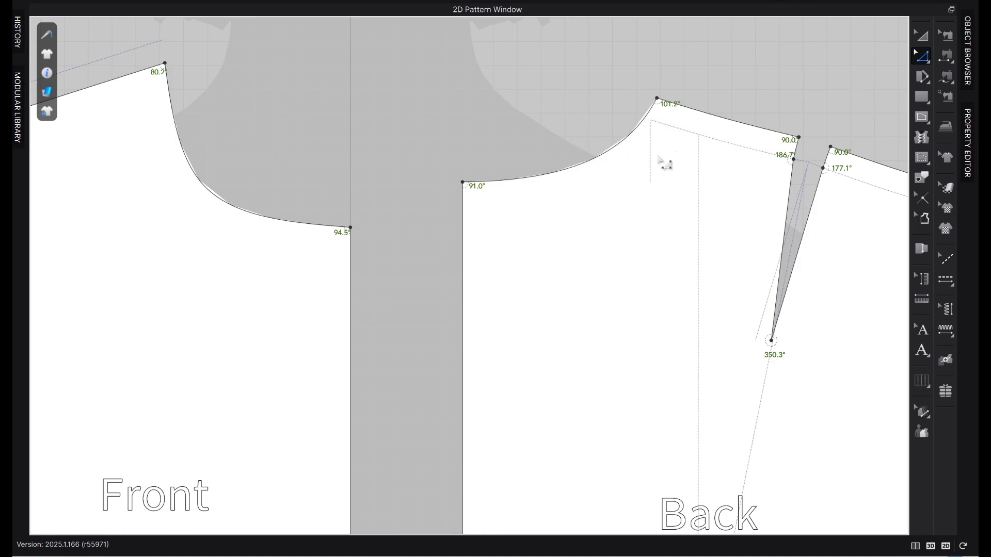
# Remove the leftover points at the old shoulder level from both legs of the back shoulder dart
pyautogui.scroll(-2, 661, 163)
pyautogui.scroll(3, 699, 151)
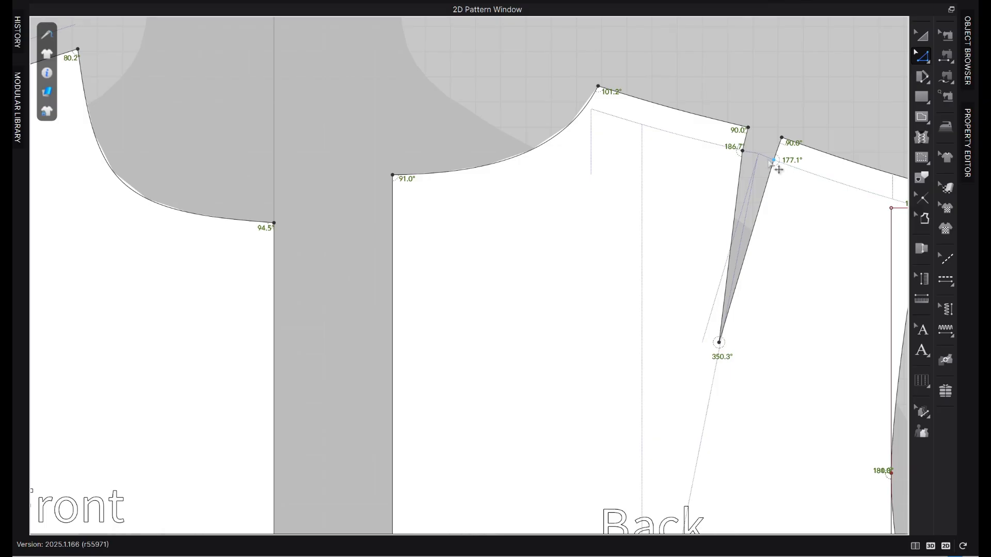
pyautogui.click(744, 153)
pyautogui.press('Delete')
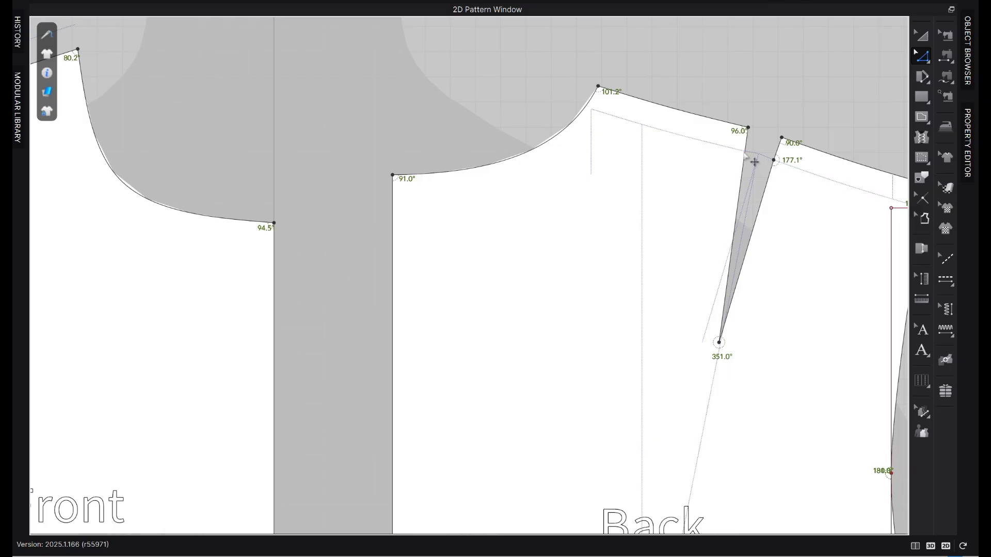
pyautogui.press('Delete')
# Edit the back shoulder dart with Shape Dart Cap enabled and smooth the shoulder line across the closed dart
pyautogui.scroll(-4, 773, 163)
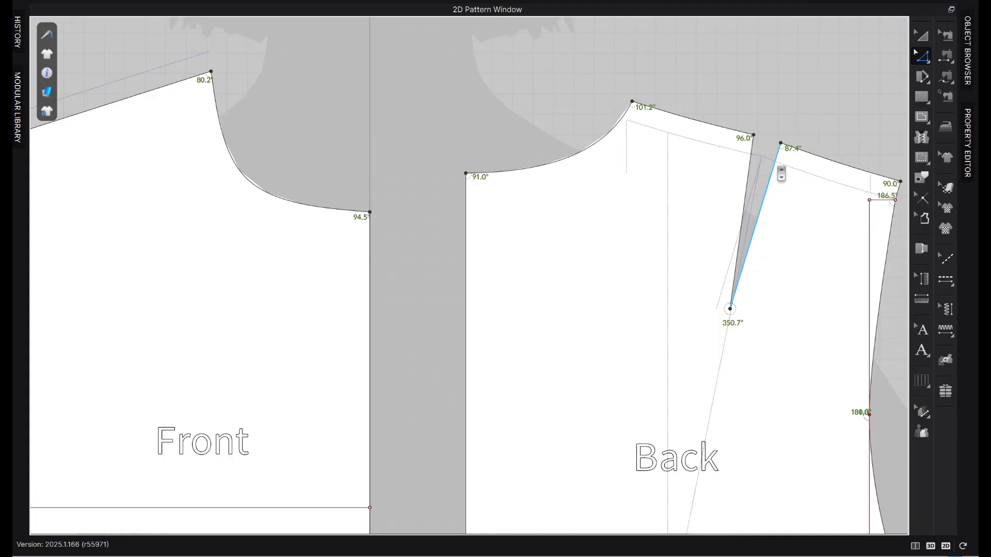
pyautogui.scroll(3, 830, 151)
pyautogui.scroll(2, 829, 153)
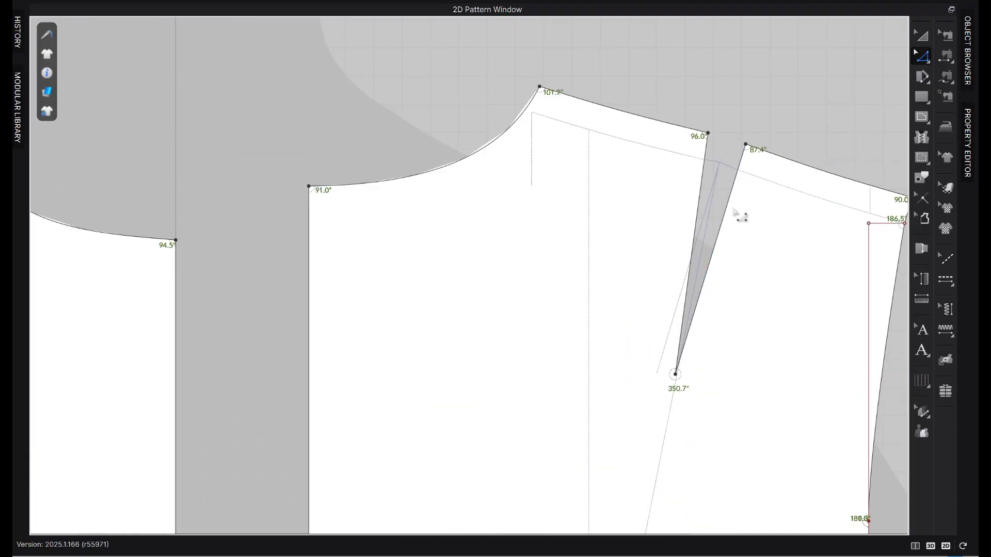
pyautogui.rightClick(700, 202)
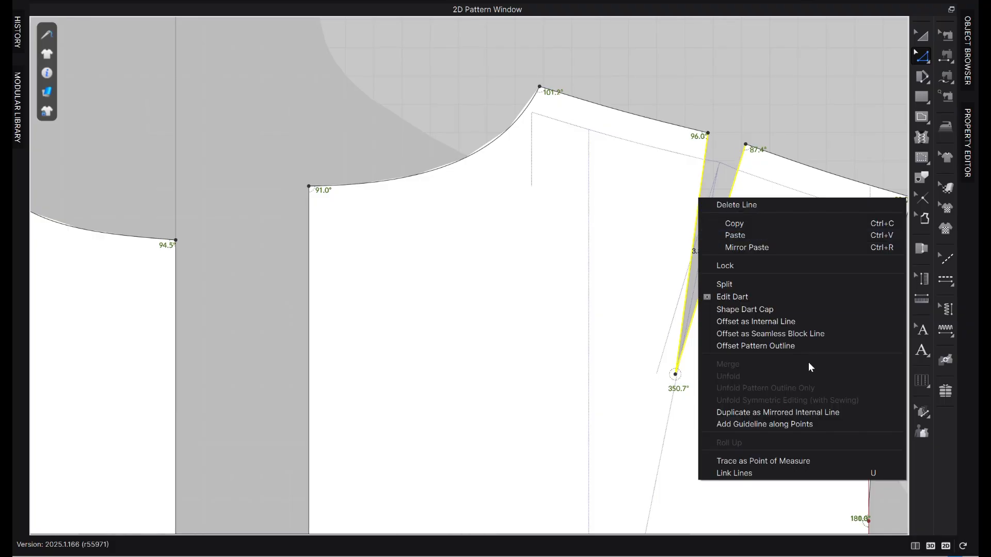
pyautogui.click(766, 297)
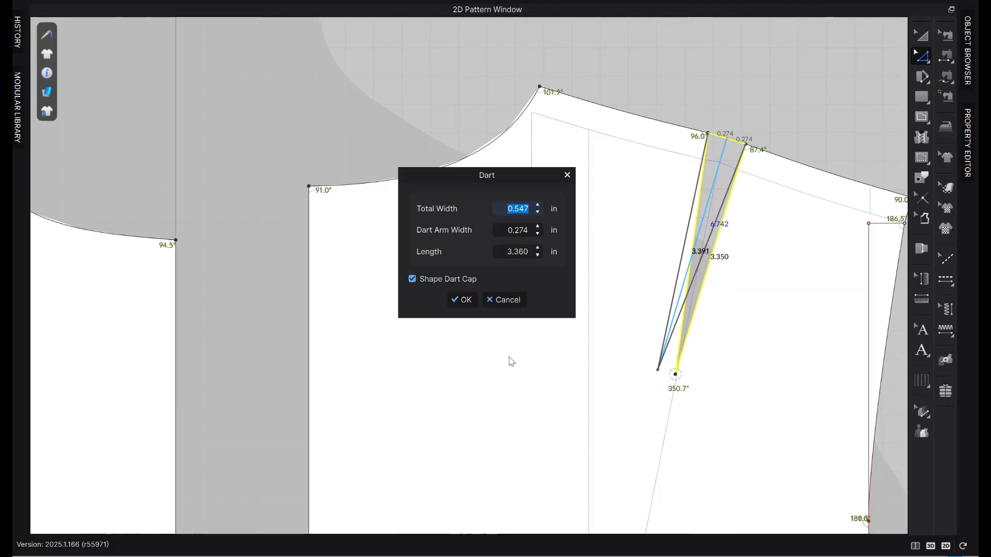
pyautogui.click(463, 299)
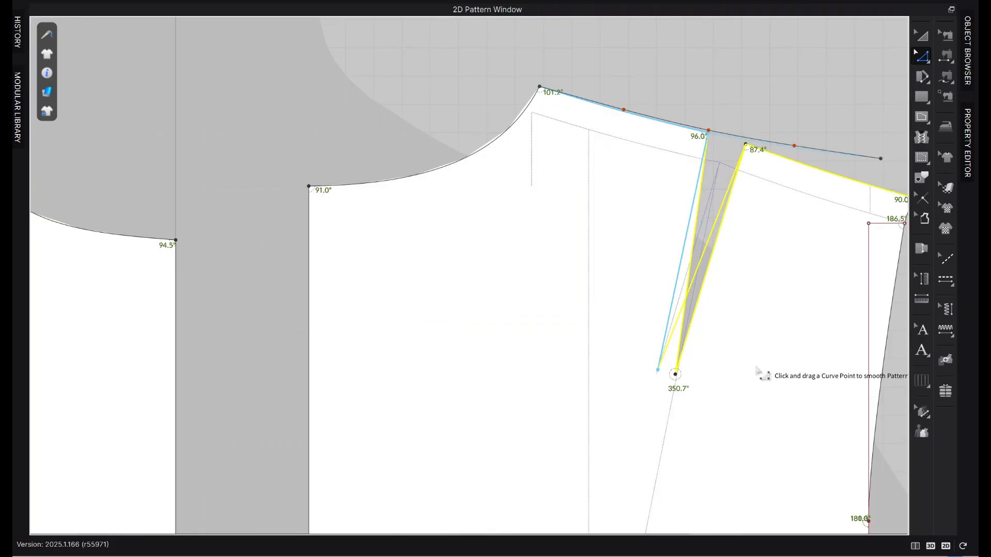
pyautogui.click(708, 131)
pyautogui.press('Return')
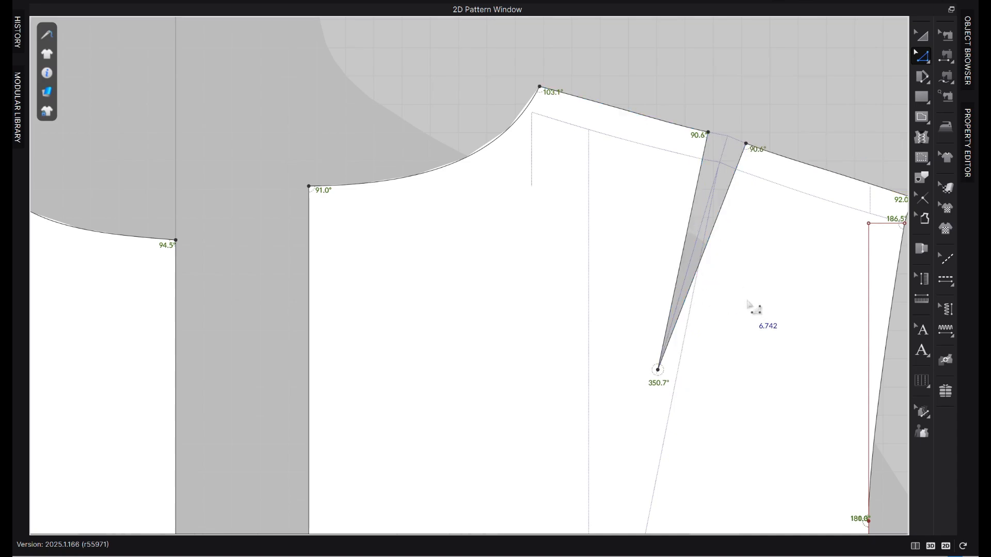
# Remove the short horizontal internal line near the back panel's shoulder tip
pyautogui.scroll(-5, 587, 369)
pyautogui.scroll(3, 751, 308)
pyautogui.scroll(3, 723, 325)
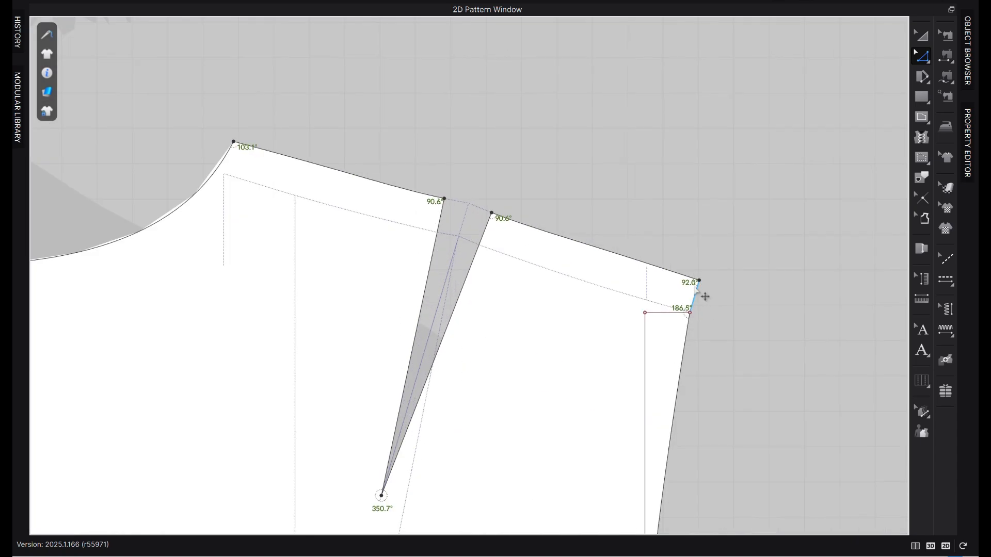
pyautogui.scroll(-5, 733, 305)
pyautogui.moveTo(714, 278); pyautogui.dragTo(680, 196, button='middle')
pyautogui.scroll(3, 680, 203)
pyautogui.scroll(-2, 680, 283)
pyautogui.moveTo(714, 358); pyautogui.dragTo(680, 314, button='middle')
pyautogui.scroll(2, 624, 191)
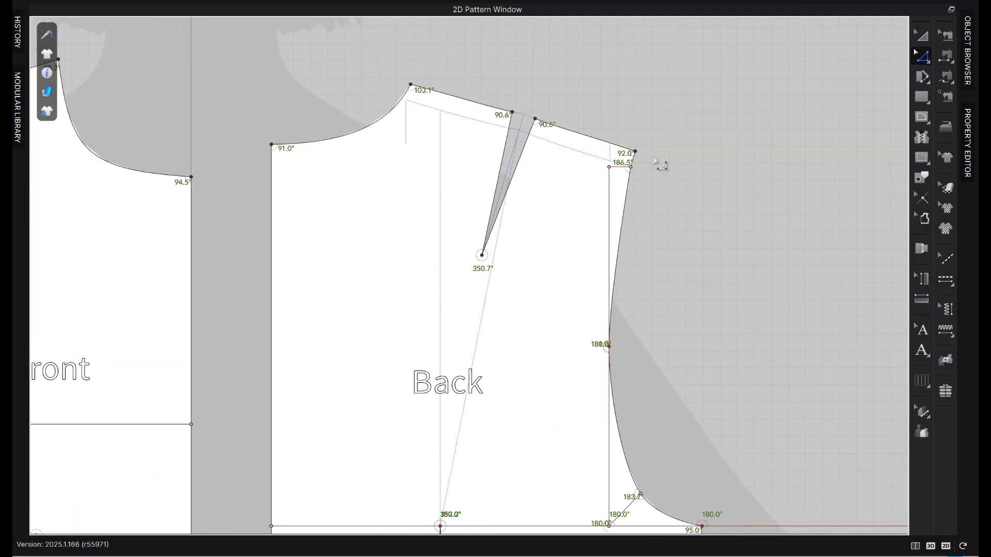
pyautogui.click(618, 211)
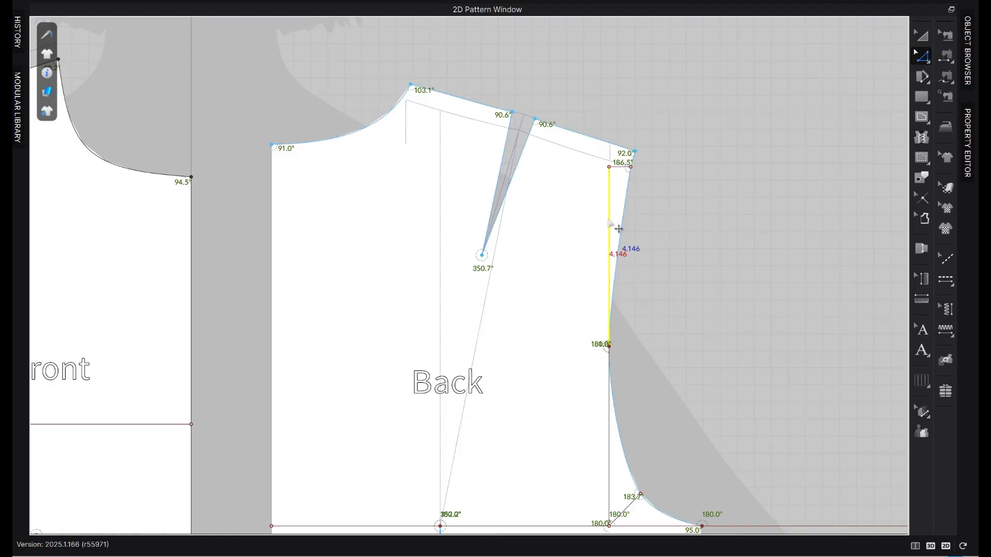
pyautogui.press('Escape')
pyautogui.click(624, 219)
pyautogui.click(626, 177)
# Convert the vertical internal lines and the short diagonal line at the back armhole into base lines
pyautogui.click(610, 216)
pyautogui.rightClick(609, 213)
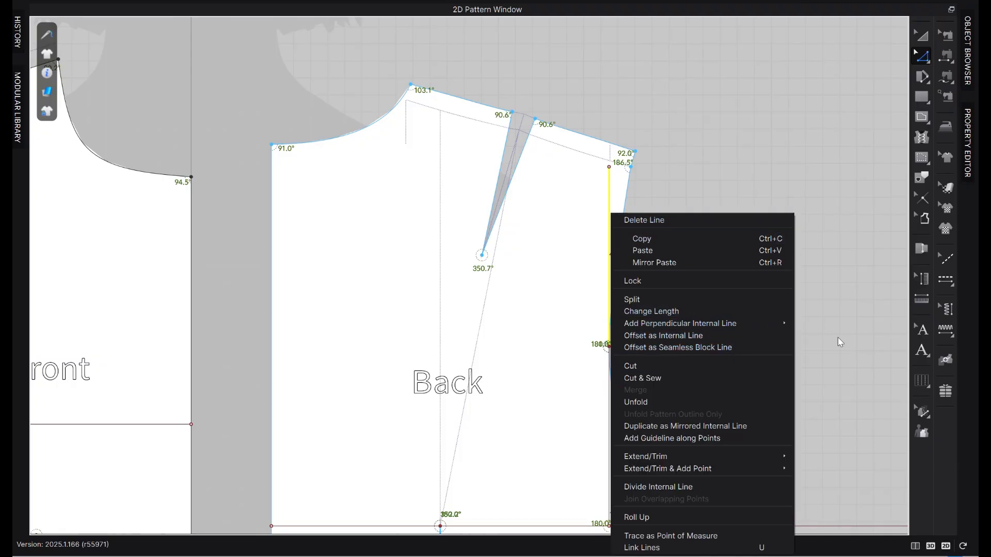
pyautogui.click(825, 376)
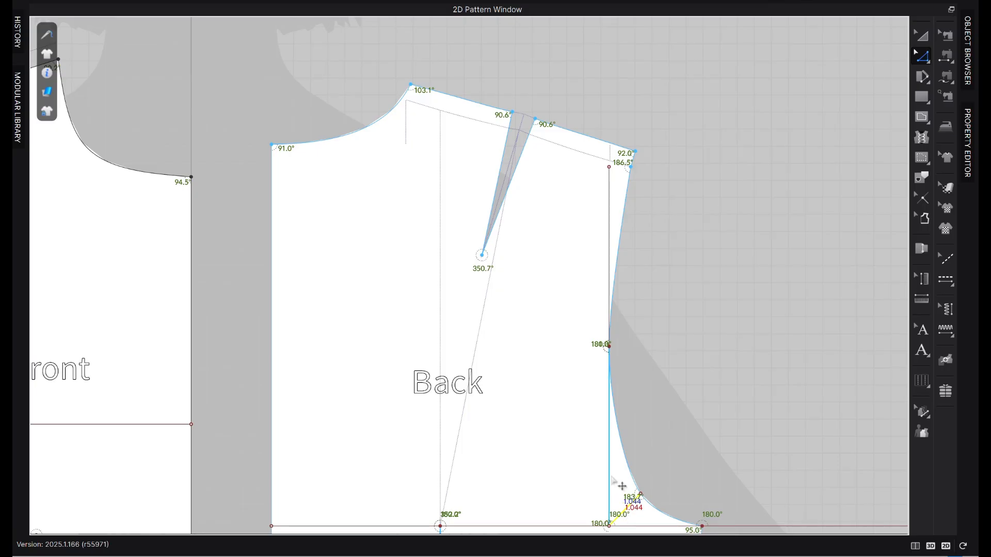
pyautogui.click(609, 346)
pyautogui.keyDown('shift'); pyautogui.click(609, 262); pyautogui.keyUp('shift')
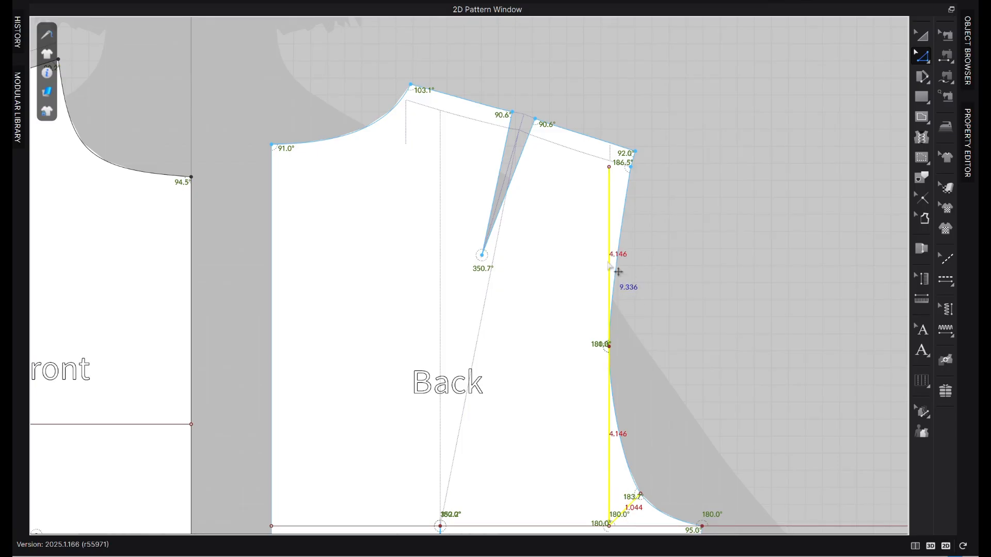
pyautogui.rightClick(609, 262)
pyautogui.click(689, 109)
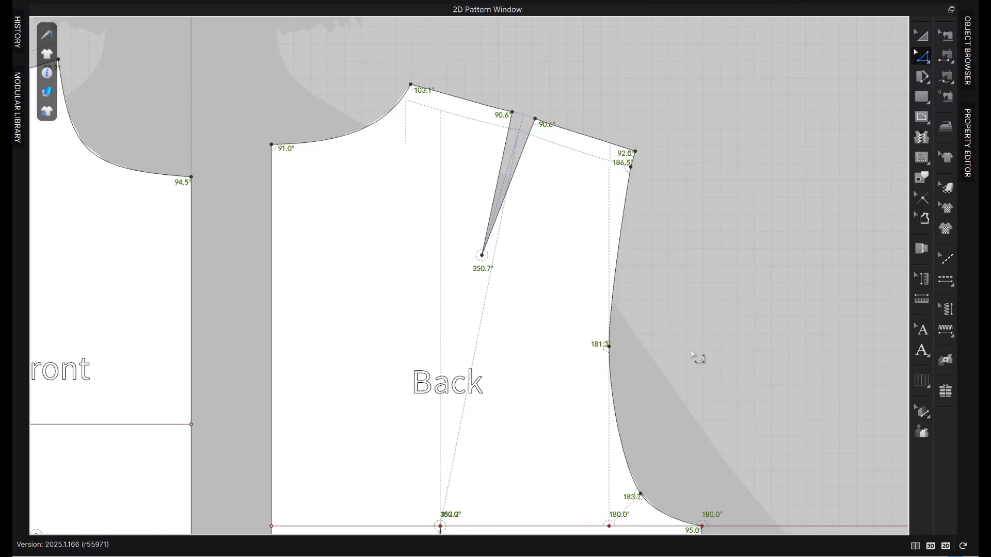
# Smooth the upper back armhole into one clean curve from the shoulder tip to the mid-armhole point
pyautogui.click(928, 60)
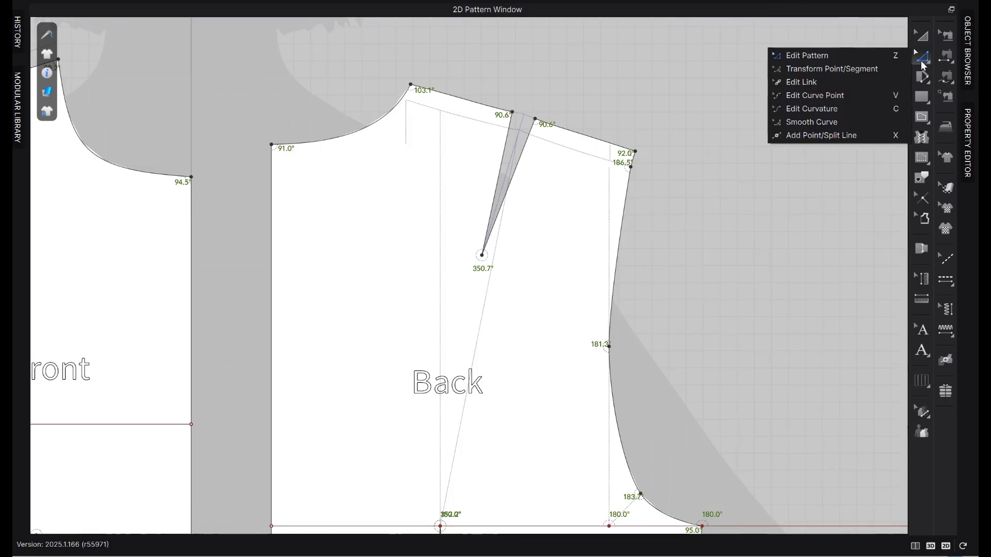
pyautogui.click(836, 121)
pyautogui.click(632, 157)
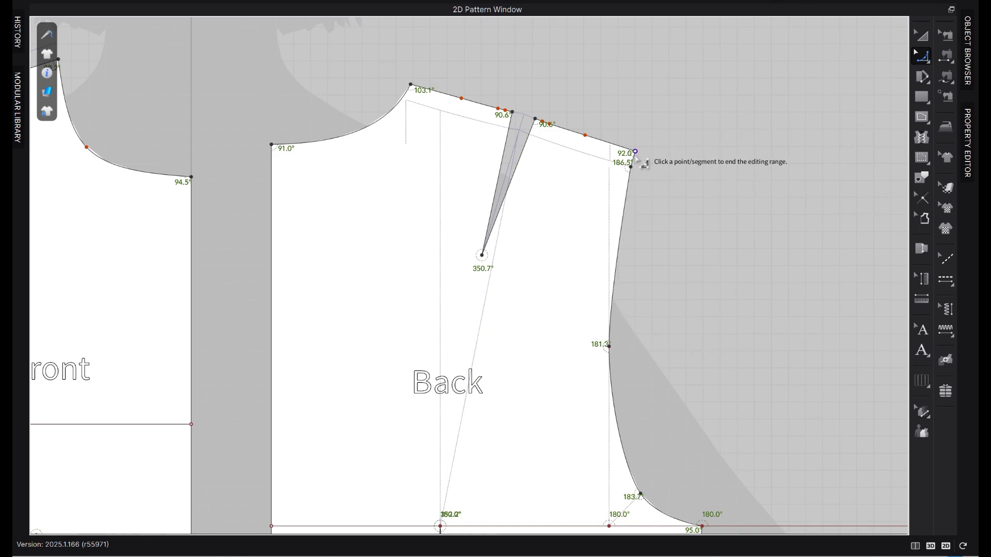
pyautogui.click(609, 338)
pyautogui.scroll(2, 620, 260)
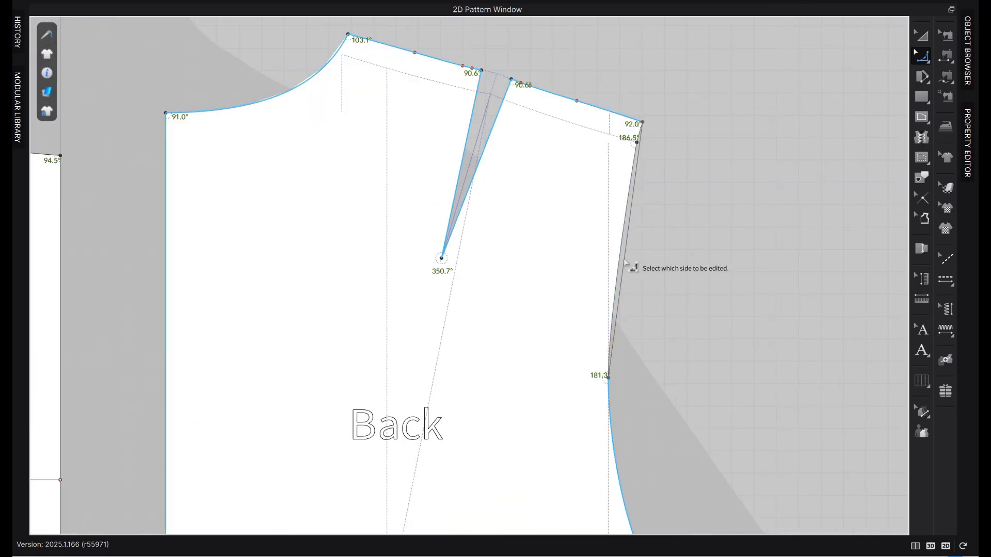
pyautogui.click(621, 262)
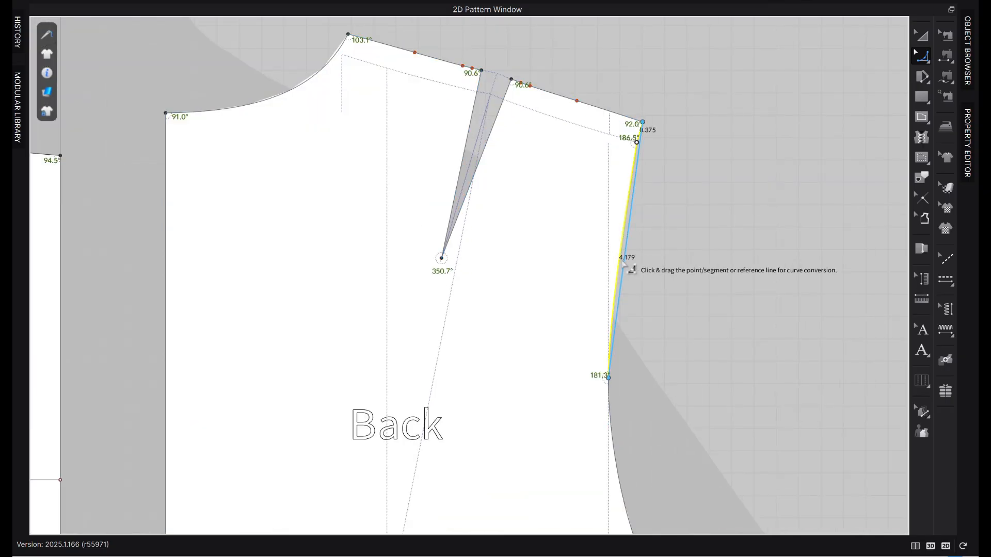
pyautogui.moveTo(626, 263); pyautogui.dragTo(622, 263)
pyautogui.scroll(-3, 691, 333)
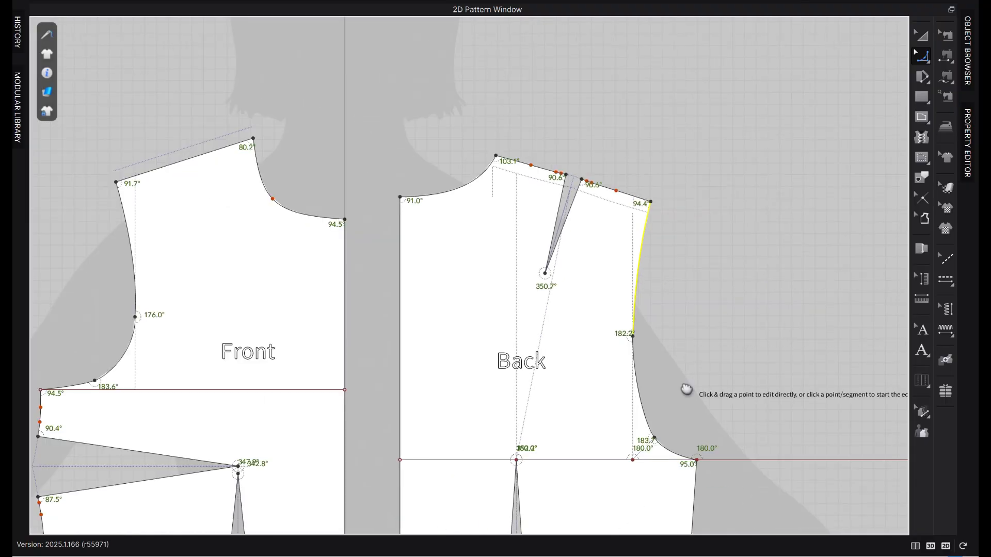
# Delete the back chest line's overhang beyond the armhole and extend its remaining segment to the pattern outline at the underarm
pyautogui.scroll(2, 577, 275)
pyautogui.scroll(2, 576, 271)
pyautogui.click(549, 227)
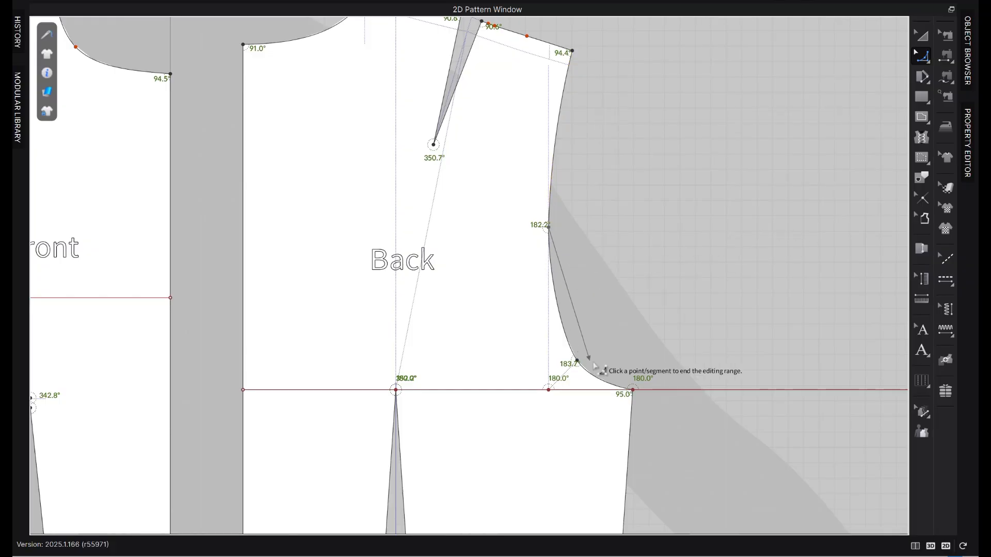
pyautogui.scroll(3, 633, 388)
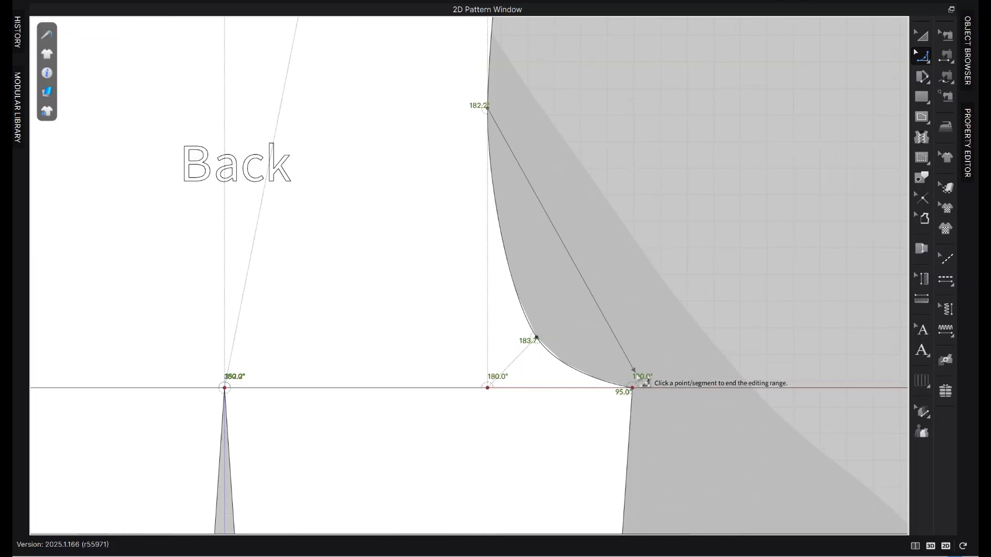
pyautogui.click(633, 386)
pyautogui.press('Delete')
pyautogui.scroll(-2, 447, 411)
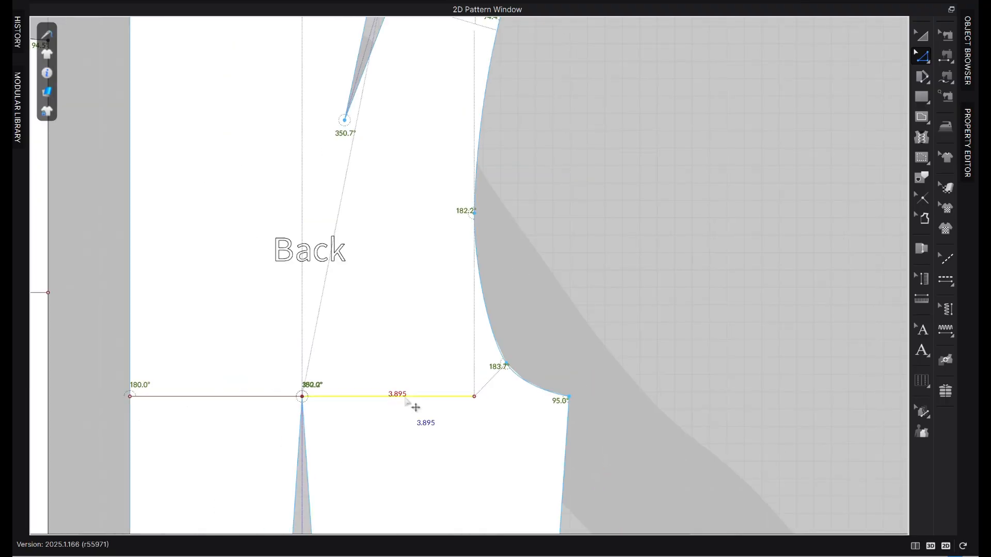
pyautogui.rightClick(405, 397)
pyautogui.moveTo(500, 312)
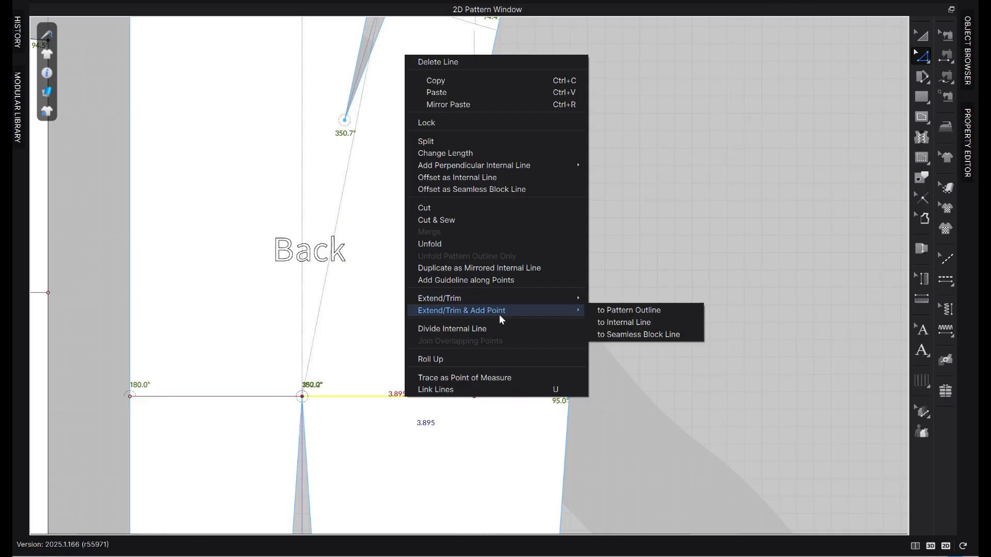
pyautogui.click(666, 310)
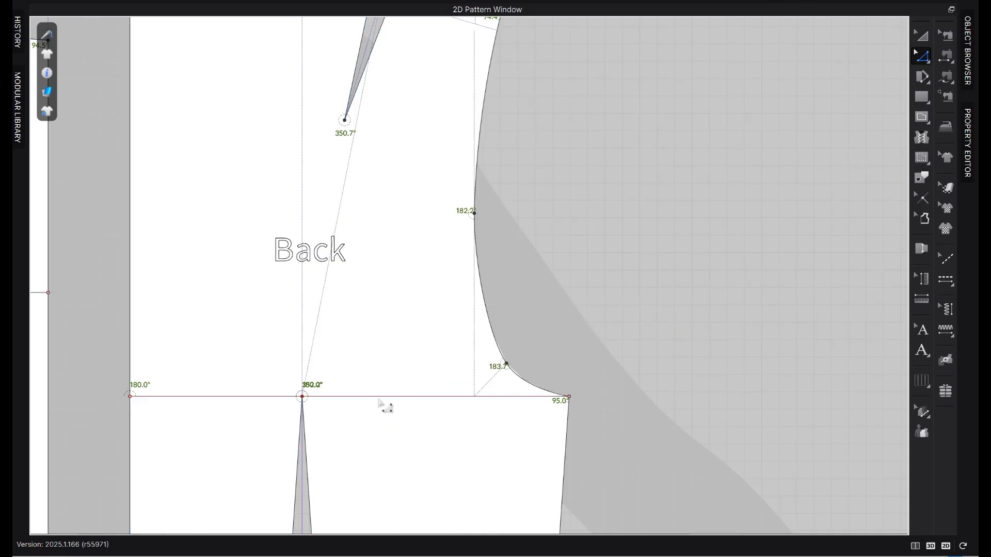
# Convert both segments of the back panel's horizontal chest line to a baseline
pyautogui.click(411, 417)
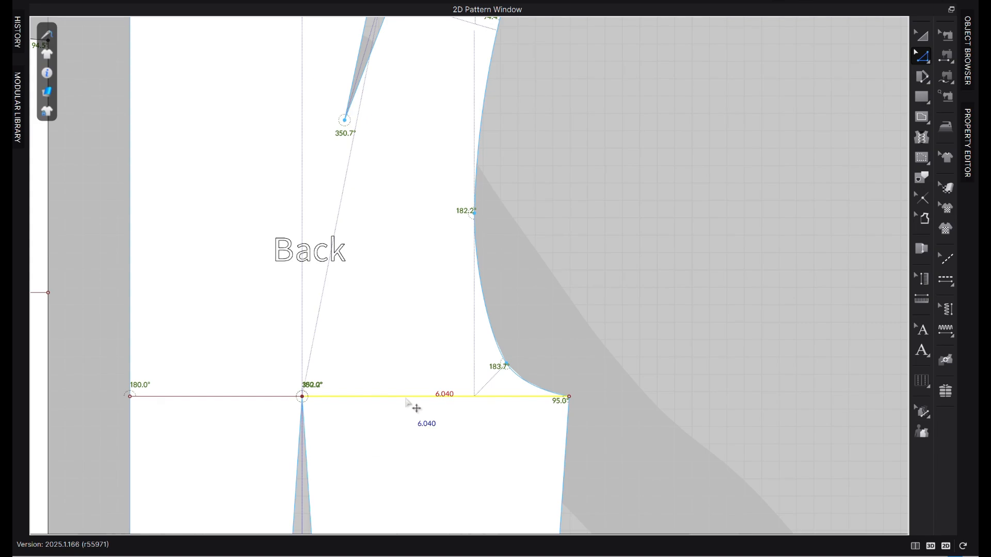
pyautogui.rightClick(273, 400)
pyautogui.click(387, 415)
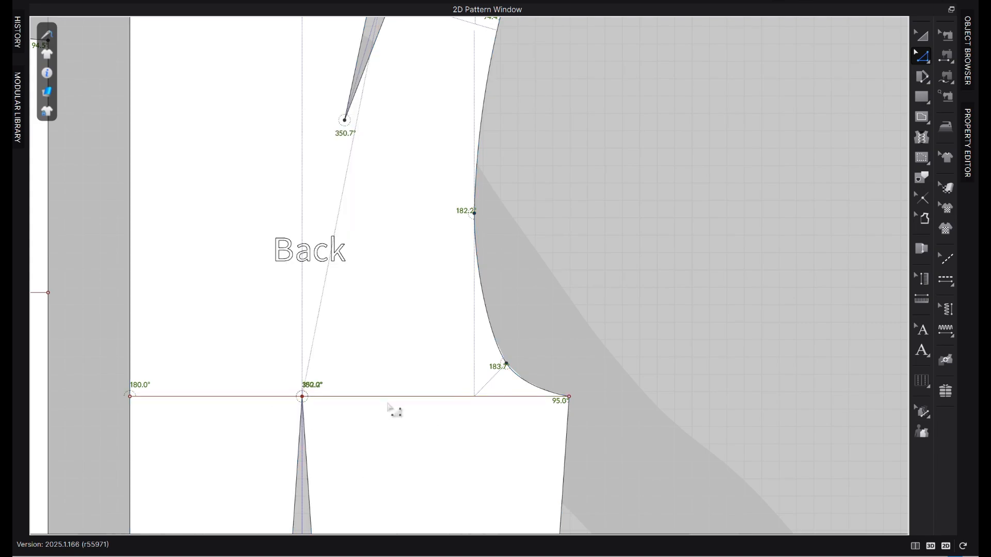
pyautogui.click(387, 403)
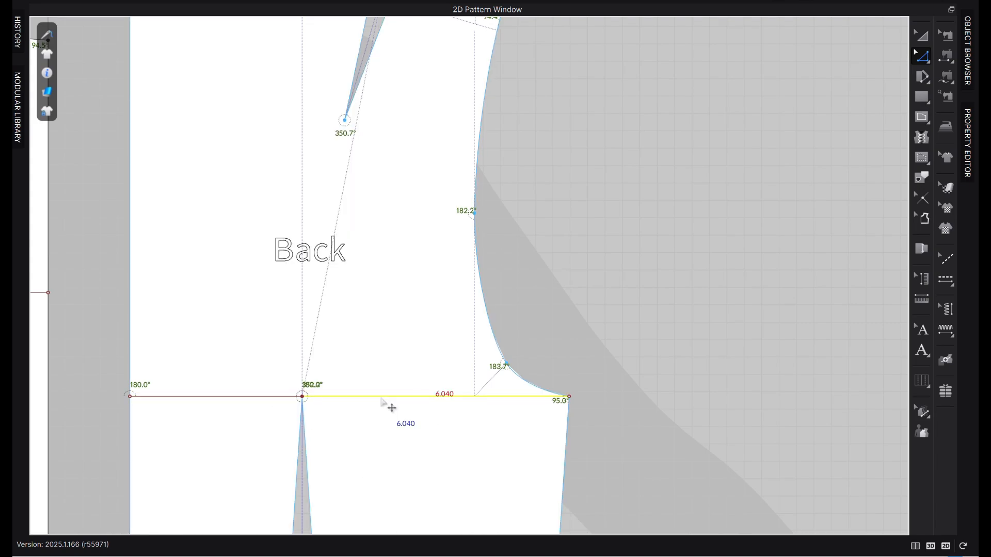
pyautogui.keyDown('shift'); pyautogui.click(248, 402); pyautogui.keyUp('shift')
pyautogui.rightClick(247, 402)
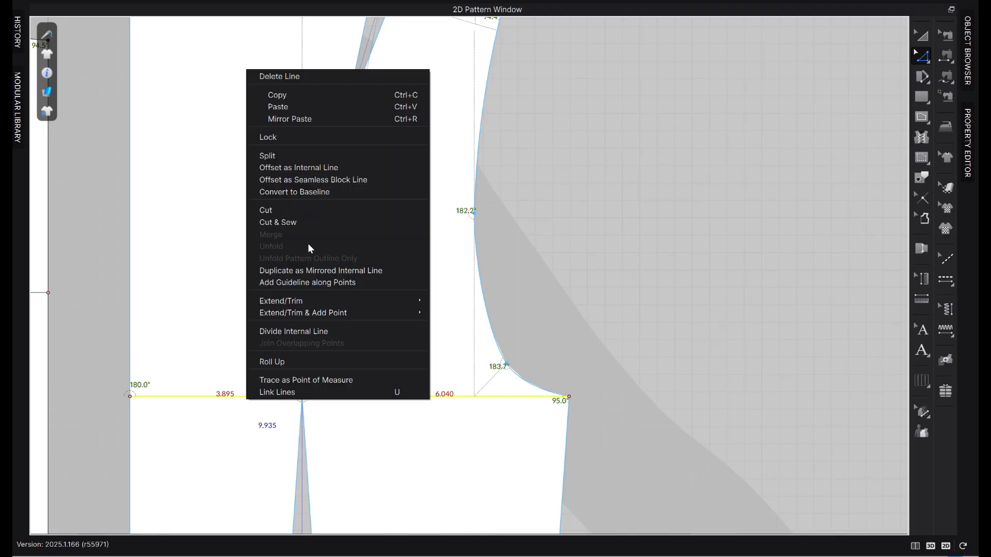
pyautogui.click(337, 188)
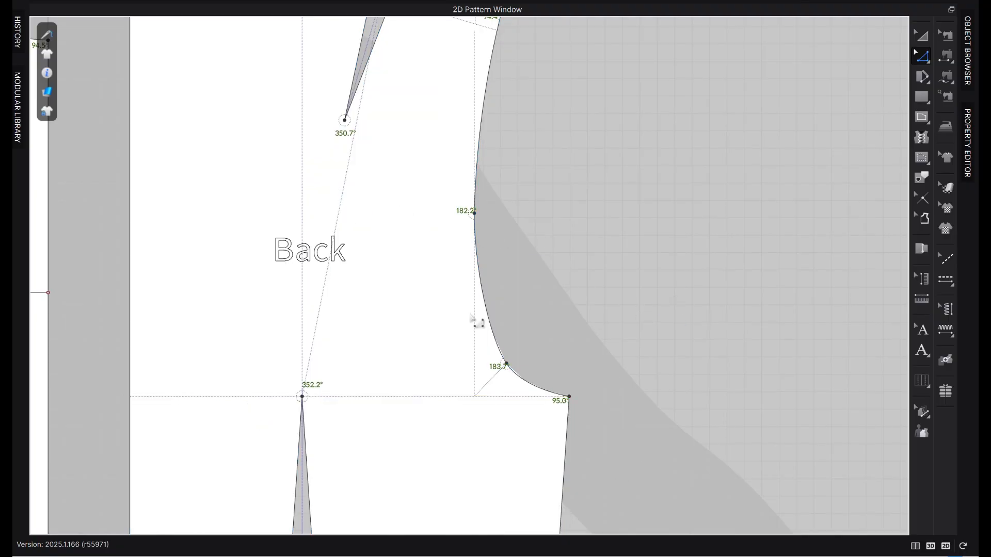
# Smooth the lower back armhole into a single curve from the mid-armhole point to the underarm point
pyautogui.click(930, 52)
pyautogui.click(868, 122)
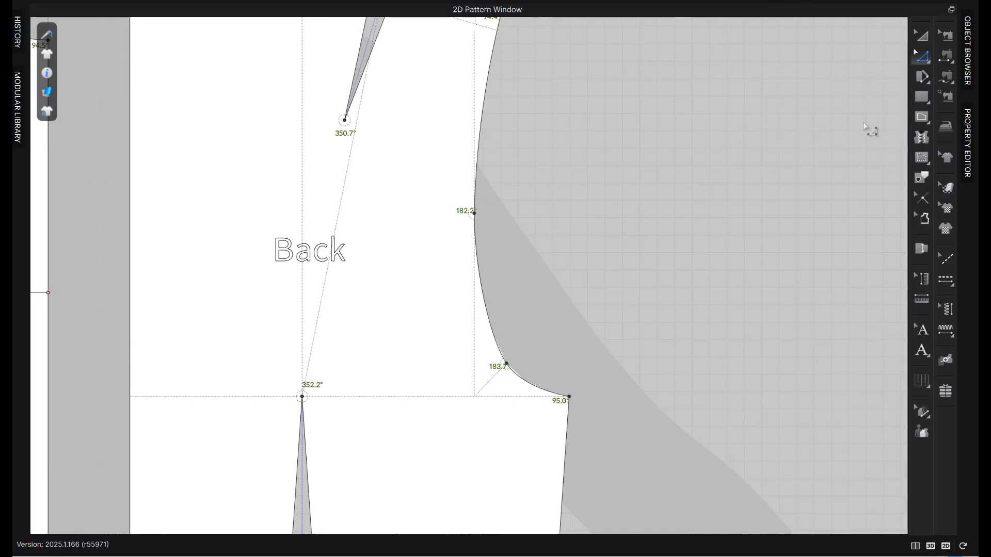
pyautogui.click(474, 212)
pyautogui.click(568, 397)
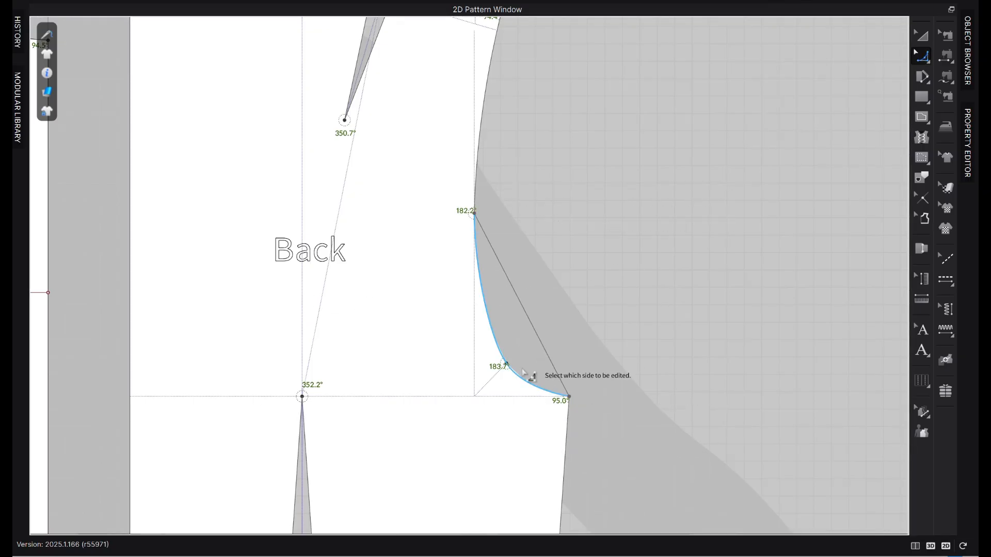
pyautogui.moveTo(541, 343); pyautogui.dragTo(511, 367)
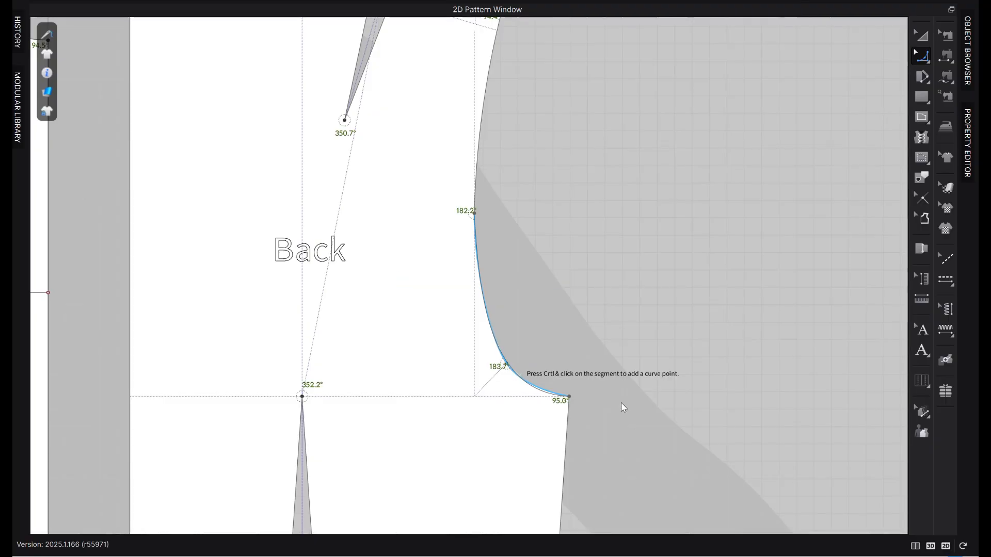
pyautogui.scroll(-3, 648, 372)
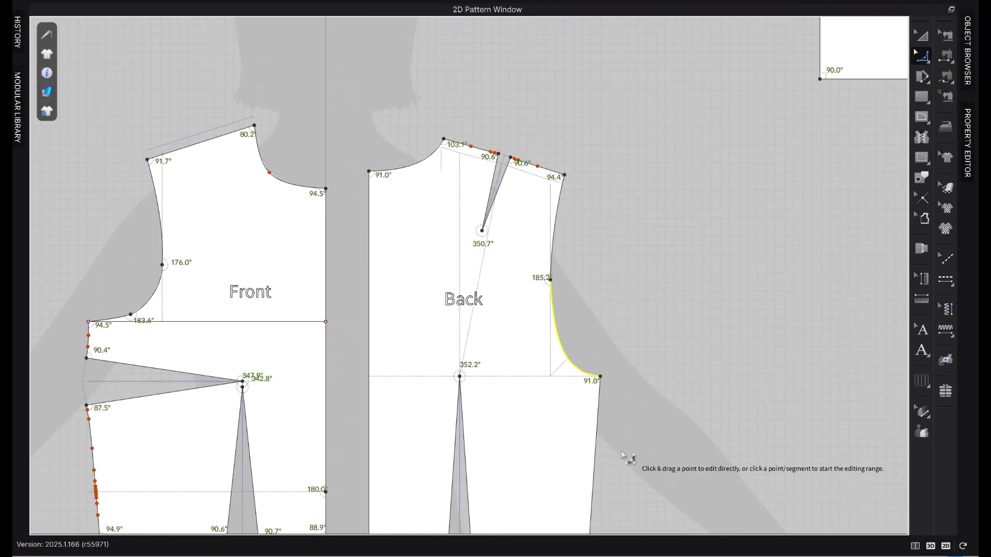
# Smooth the back waistline between center back and the waist dart, refining its slight curve
pyautogui.scroll(3, 633, 365)
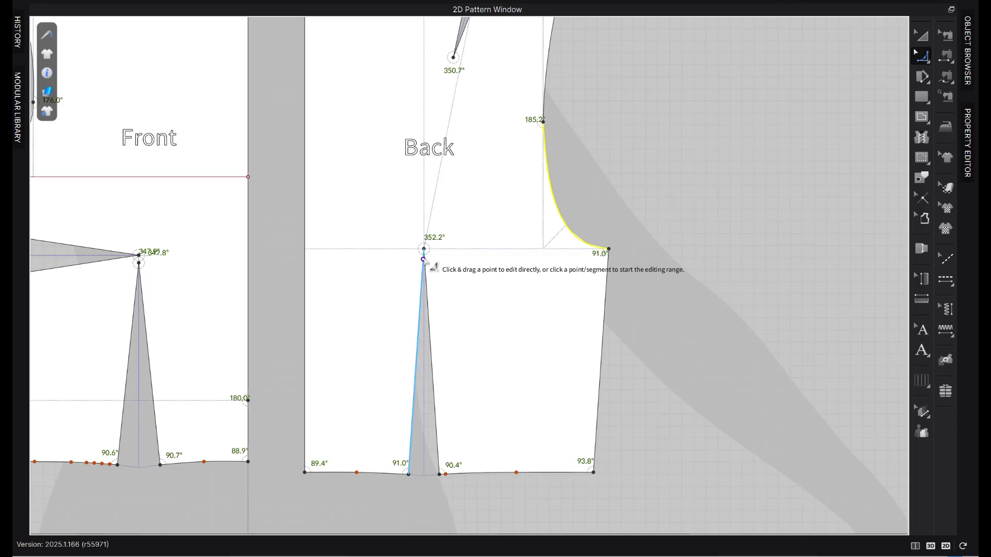
pyautogui.scroll(-2, 736, 435)
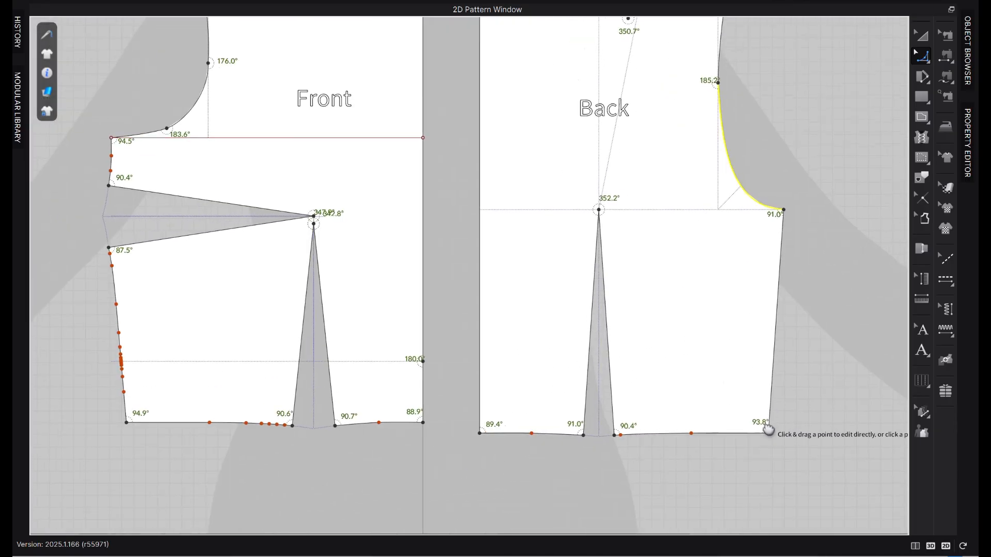
pyautogui.scroll(2, 505, 439)
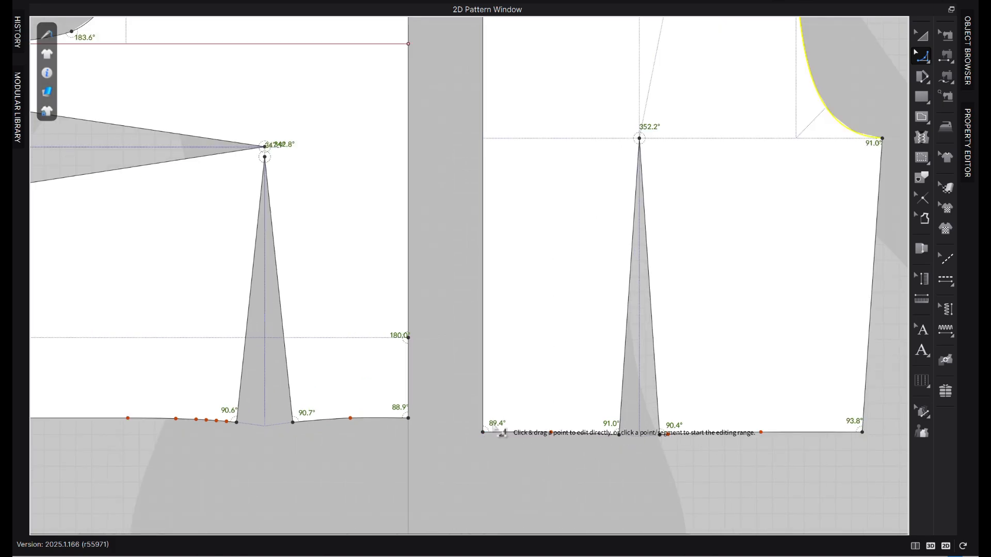
pyautogui.click(520, 433)
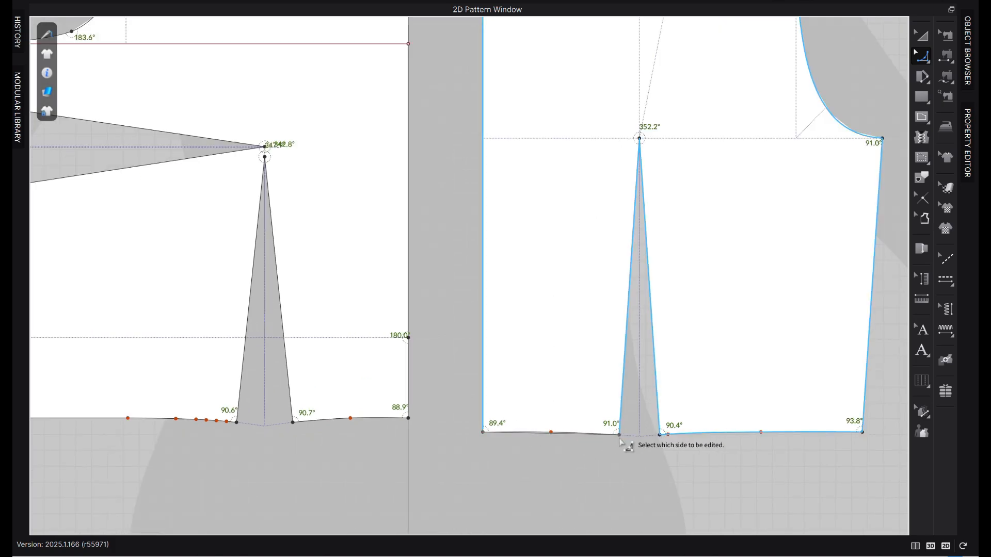
pyautogui.click(551, 434)
pyautogui.moveTo(550, 434); pyautogui.dragTo(550, 432)
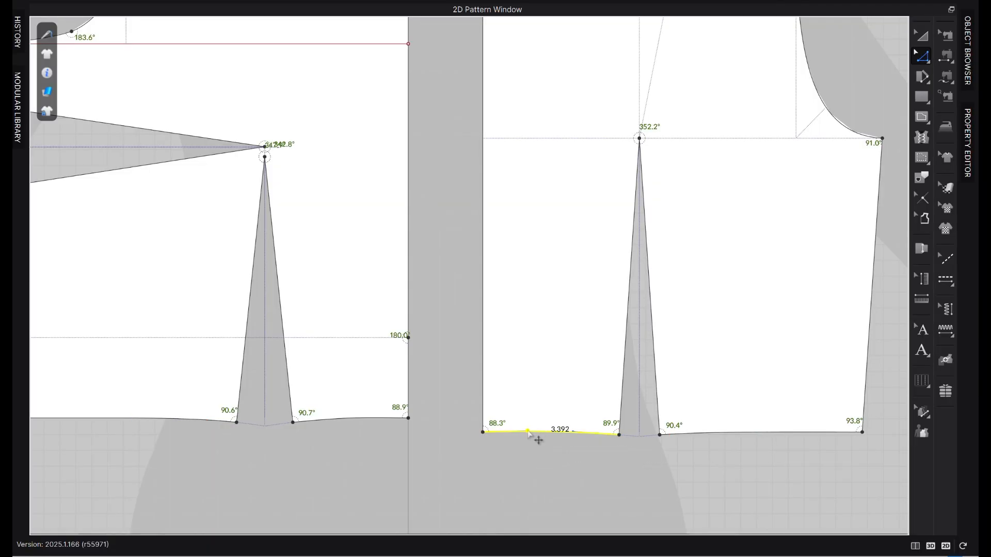
pyautogui.moveTo(528, 435); pyautogui.dragTo(529, 434)
pyautogui.scroll(-5, 608, 473)
pyautogui.scroll(2, 340, 425)
pyautogui.scroll(-5, 424, 410)
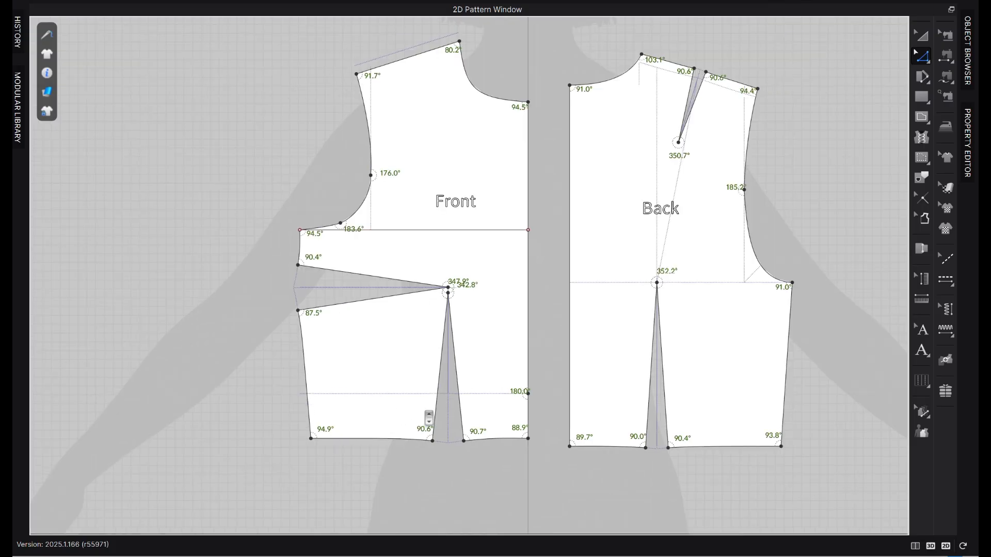
# Smooth the front neckline from the neck-shoulder point to center front, giving it a slightly fuller curve
pyautogui.scroll(3, 456, 188)
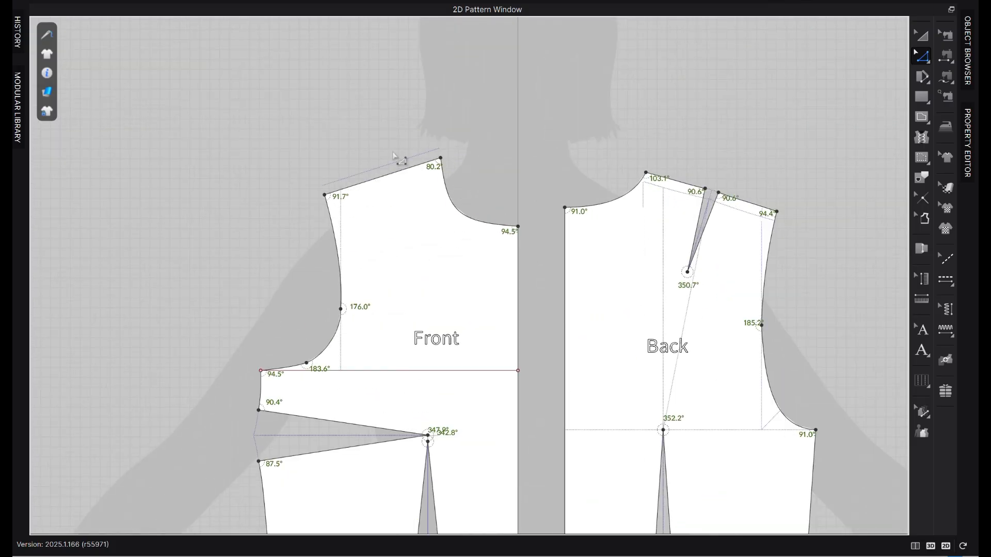
pyautogui.scroll(2, 531, 191)
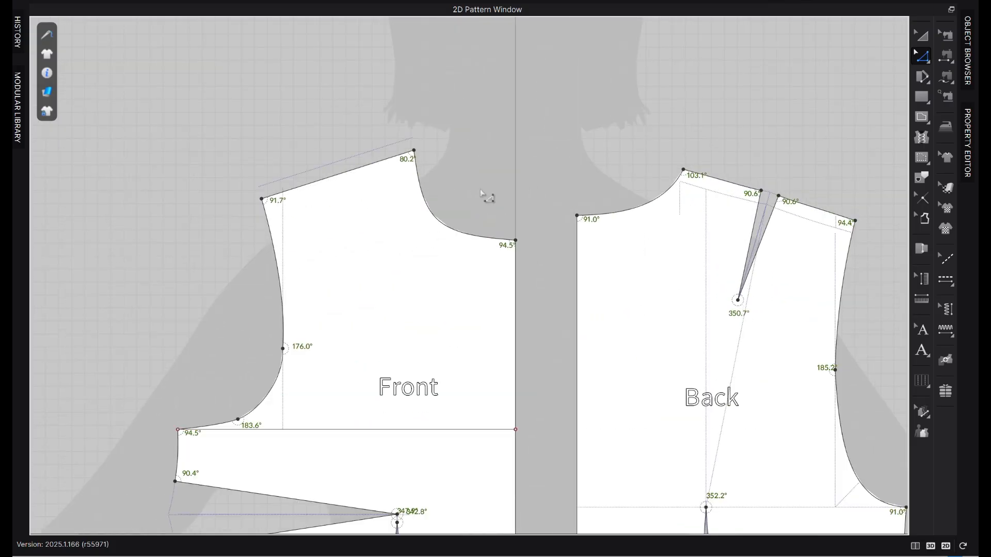
pyautogui.click(928, 59)
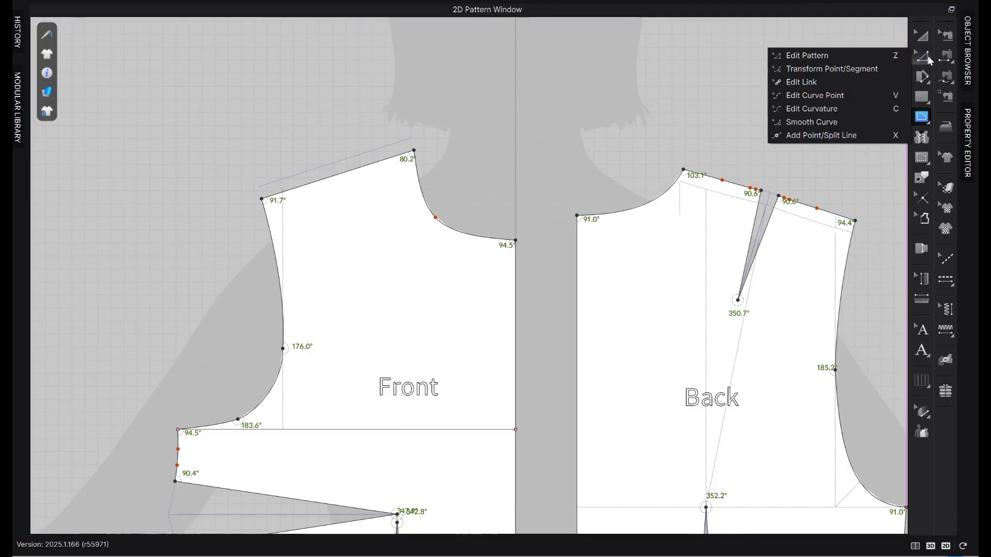
pyautogui.click(874, 109)
pyautogui.click(414, 151)
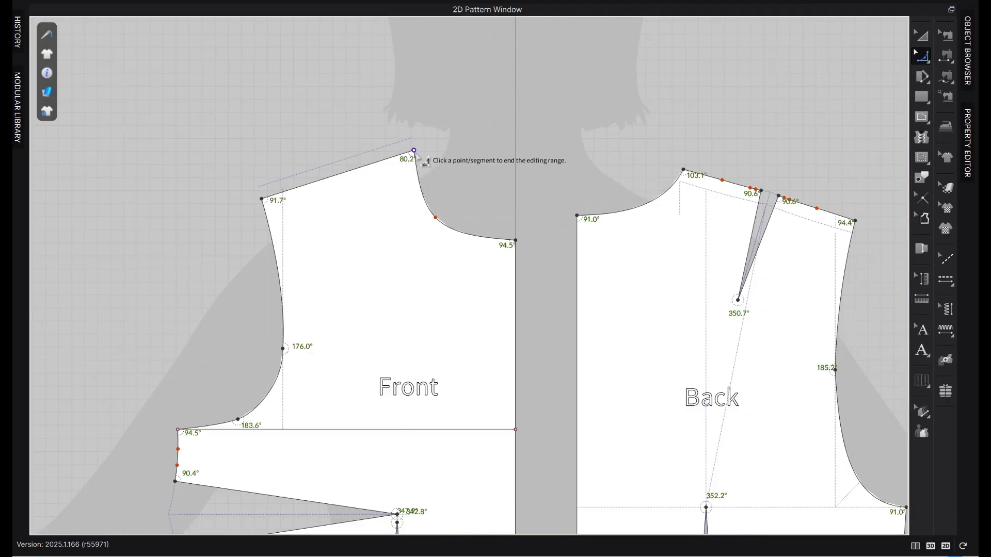
pyautogui.click(516, 240)
pyautogui.click(443, 220)
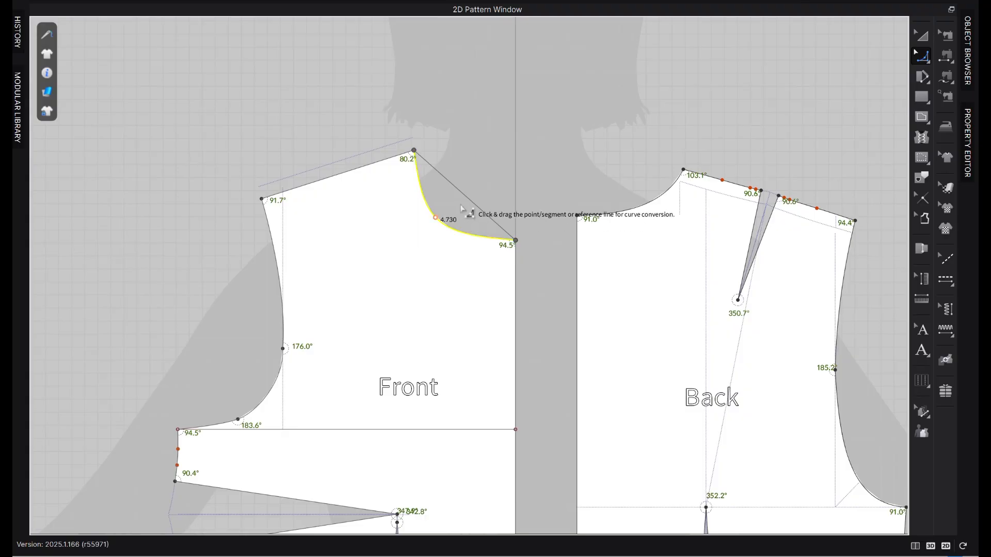
pyautogui.moveTo(478, 205); pyautogui.dragTo(465, 227)
pyautogui.click(368, 194)
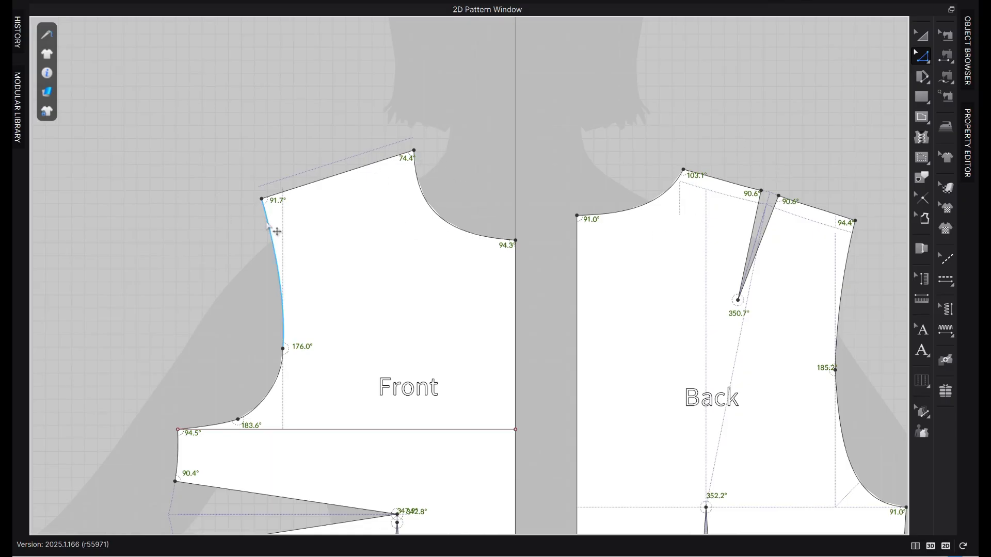
# Examine the front panel's armhole curve and the tips of its side bust dart and waist dart
pyautogui.scroll(-2, 273, 229)
pyautogui.scroll(3, 273, 391)
pyautogui.moveTo(320, 360); pyautogui.dragTo(402, 353, button='middle')
pyautogui.scroll(2, 402, 353)
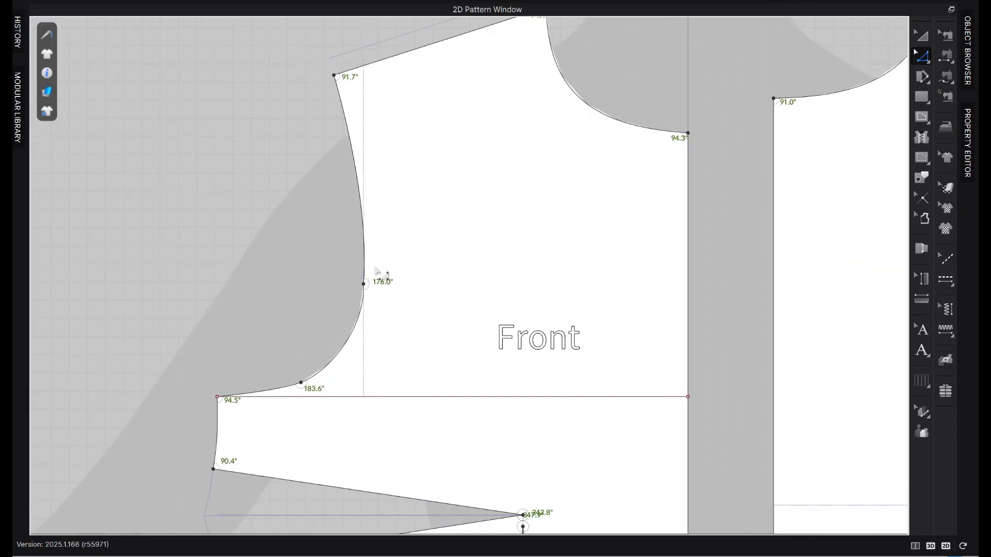
pyautogui.scroll(-3, 259, 422)
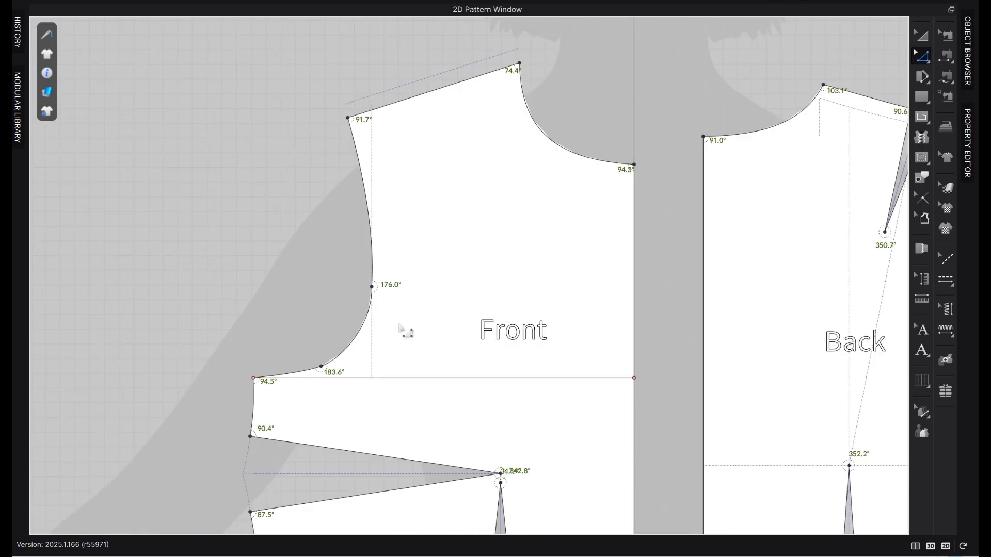
pyautogui.scroll(2, 544, 314)
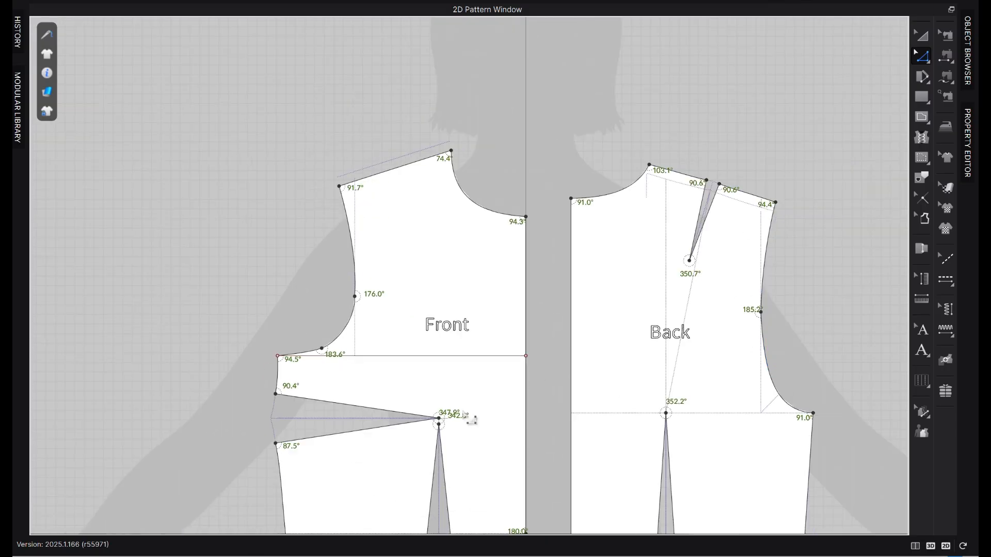
pyautogui.scroll(2, 280, 425)
pyautogui.moveTo(317, 380); pyautogui.dragTo(354, 230, button='middle')
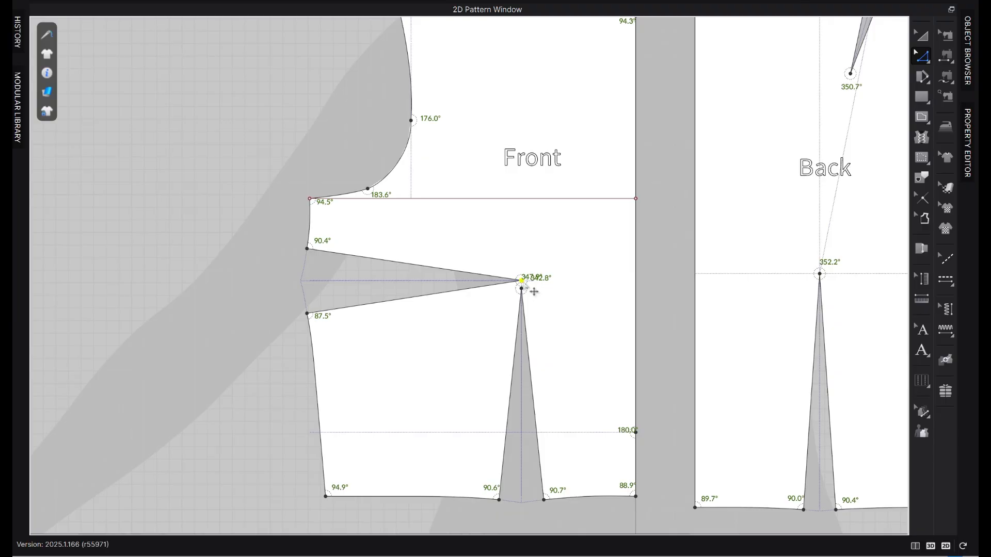
# Move the front side bust dart's tip 1 in straight back toward the side seam
pyautogui.moveTo(521, 280); pyautogui.dragTo(485, 281)
pyautogui.rightClick(485, 282)
pyautogui.write('1')
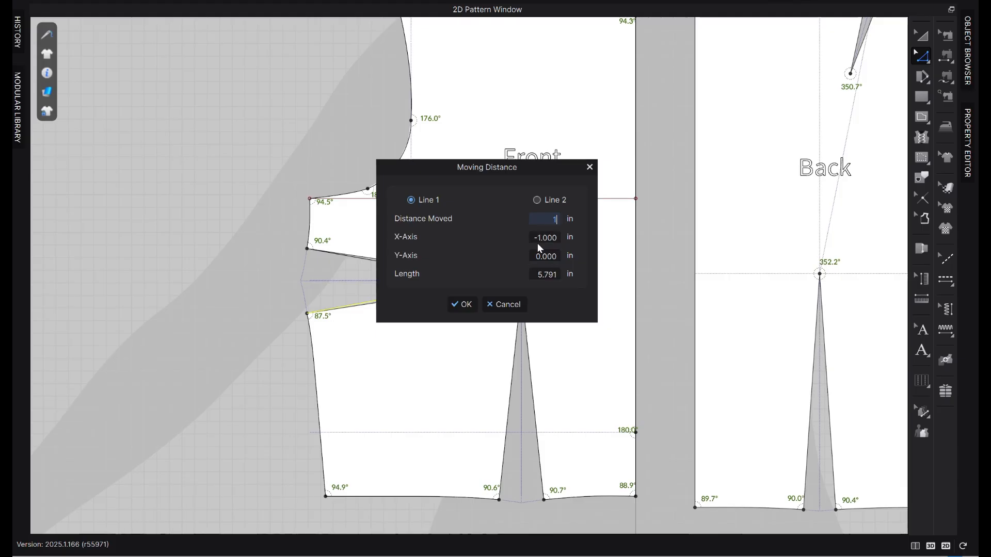
pyautogui.click(460, 304)
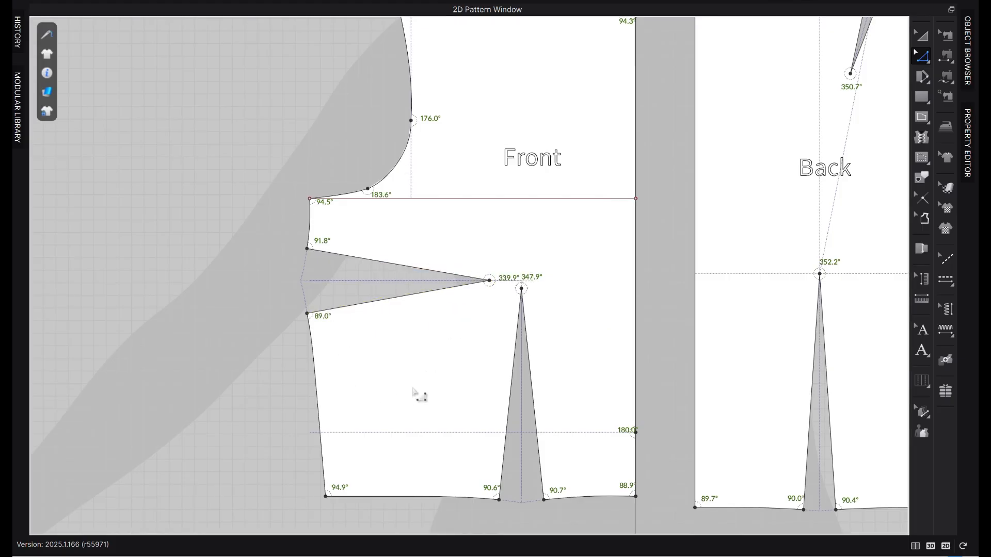
# Lower the front waist dart's tip vertically by 0.7 in
pyautogui.moveTo(522, 289); pyautogui.dragTo(522, 310)
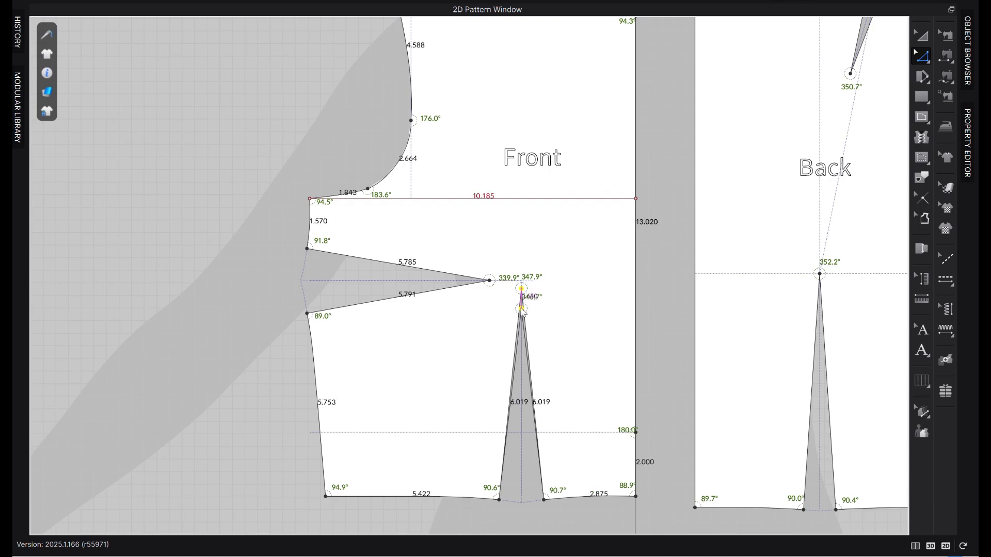
pyautogui.rightClick(523, 310)
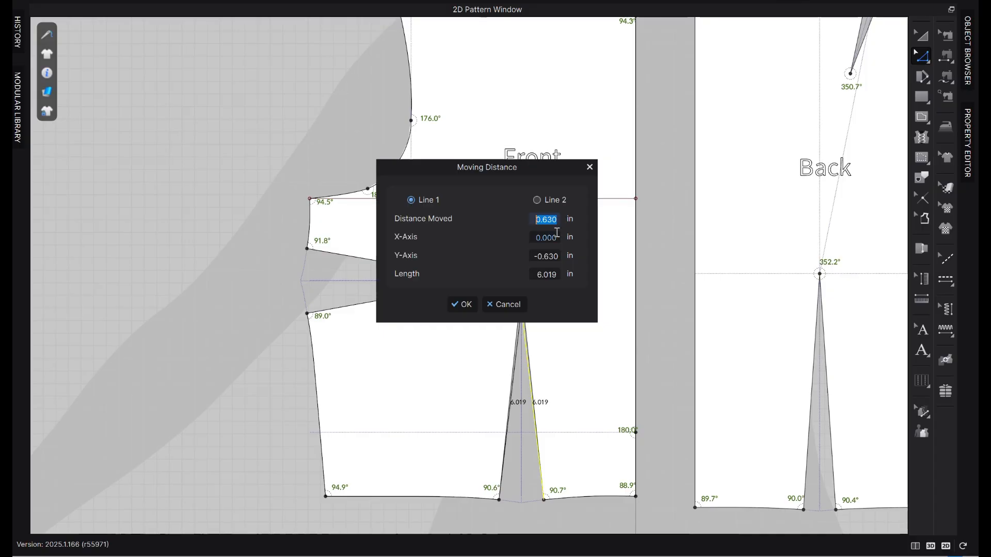
pyautogui.write('0.7')
pyautogui.press('Return')
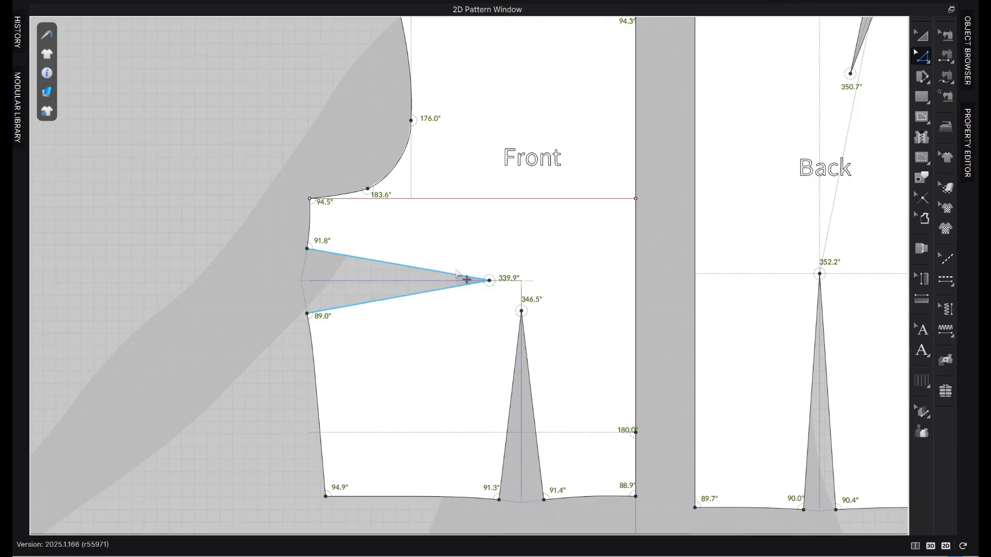
# Measure the back side seam and the two front side seam segments around the bust dart to compare their total lengths
pyautogui.scroll(2, 451, 515)
pyautogui.scroll(-1, 287, 298)
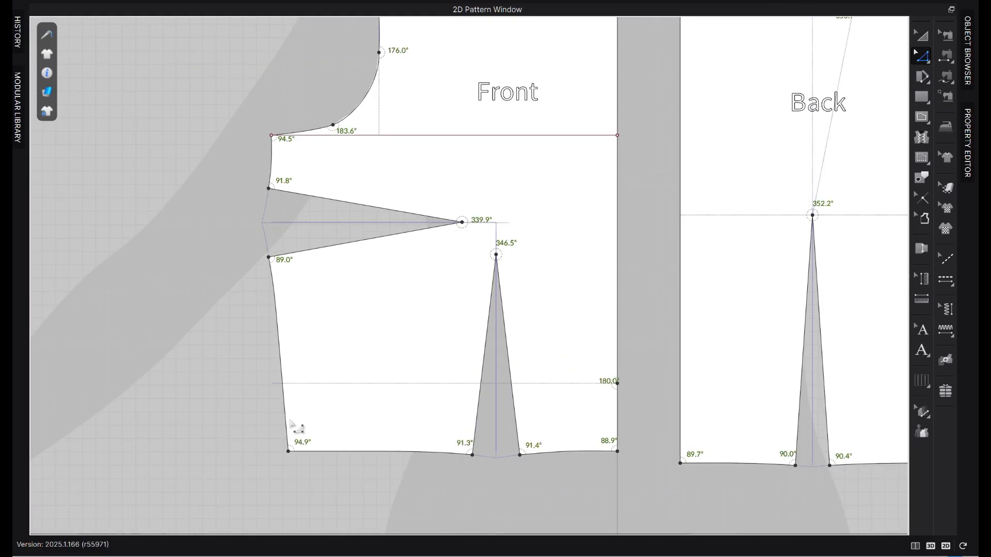
pyautogui.scroll(-2, 442, 387)
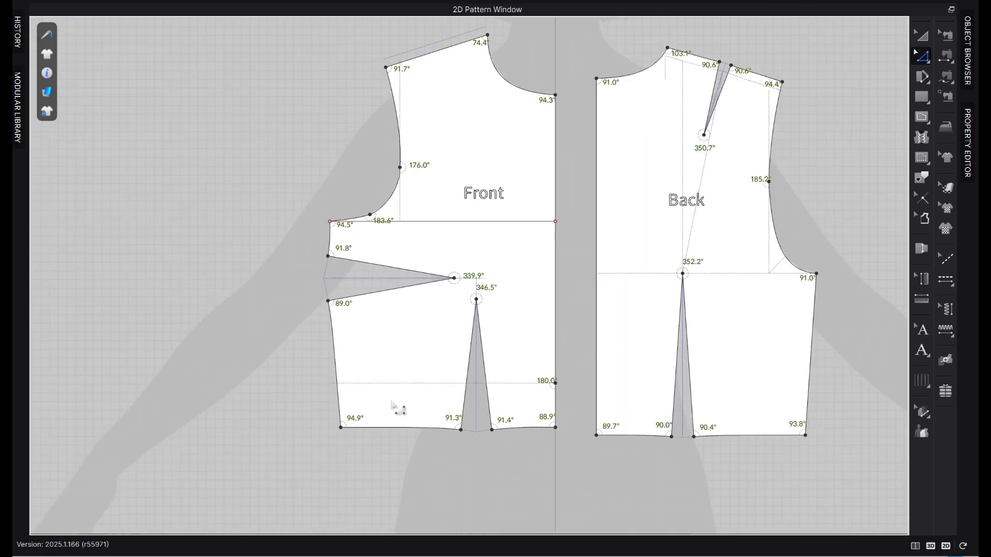
pyautogui.click(813, 347)
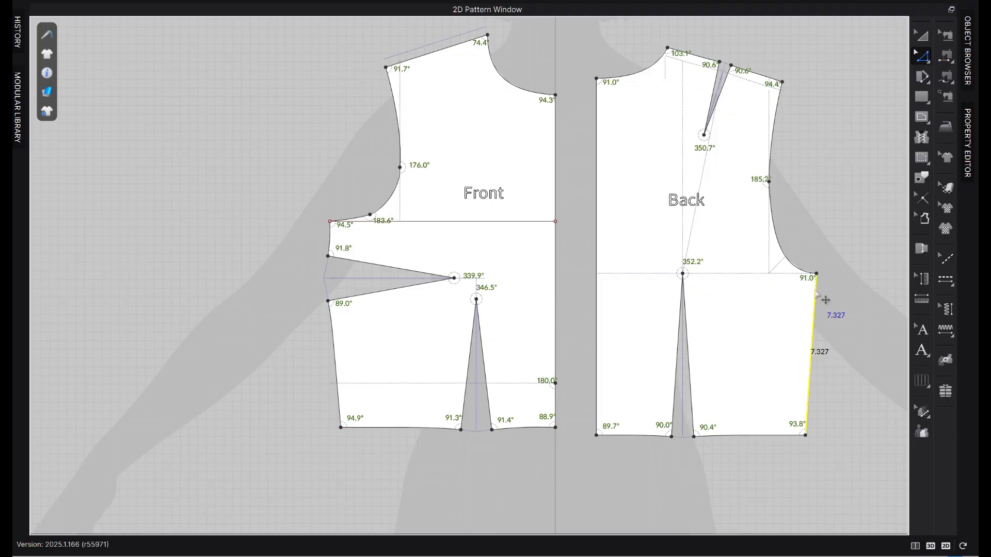
pyautogui.click(344, 358)
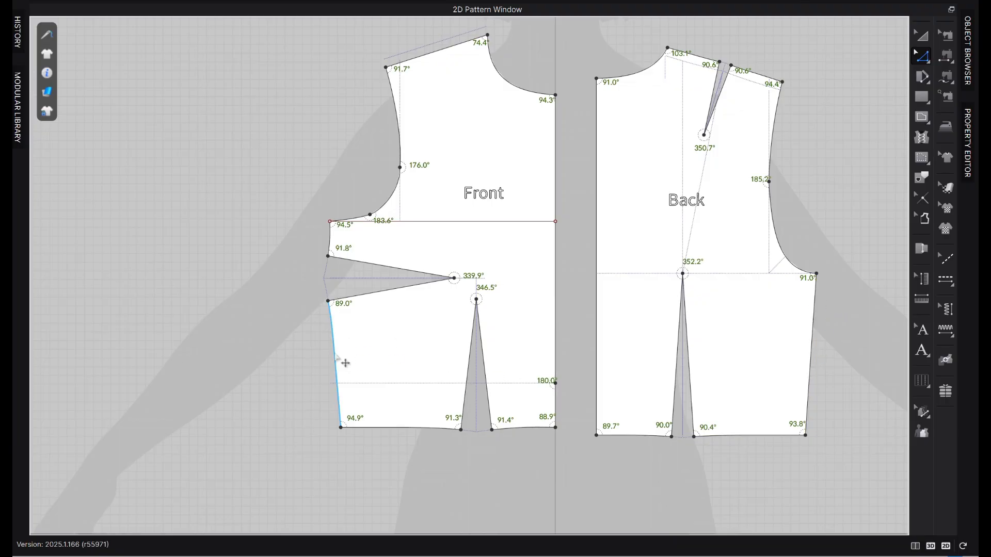
pyautogui.keyDown('shift'); pyautogui.click(331, 239); pyautogui.keyUp('shift')
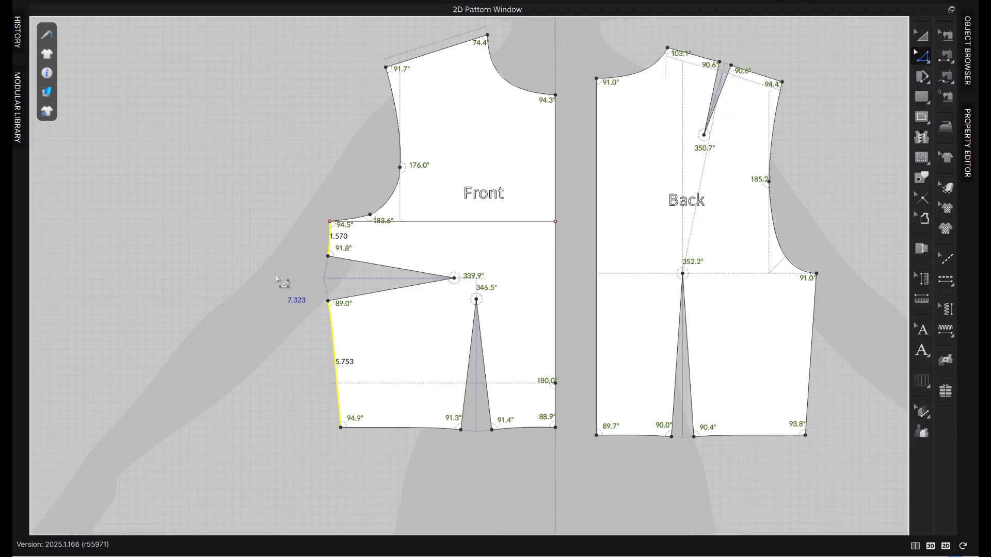
pyautogui.click(275, 277)
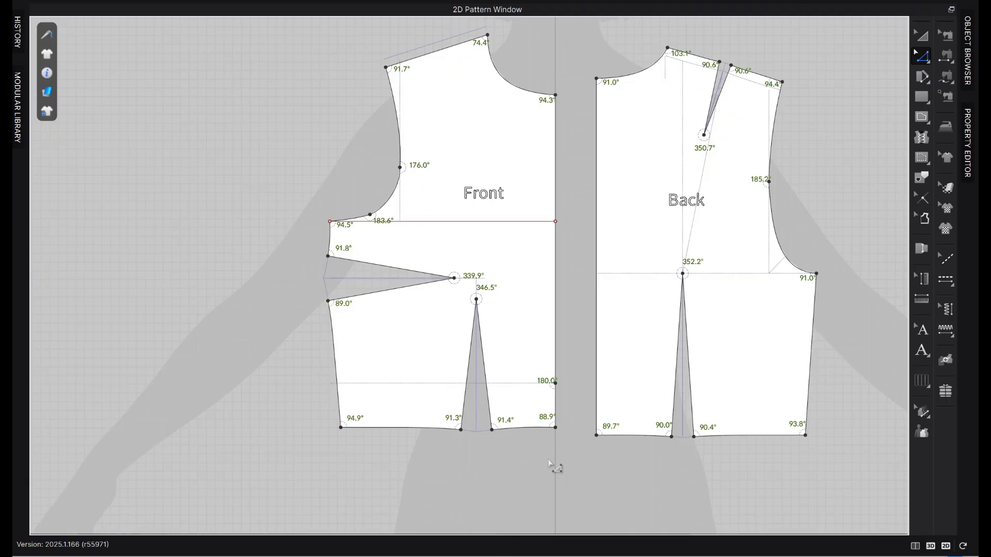
# Move the back panel to the front panel's side-seam side so the two side seams face each other
pyautogui.scroll(3, 567, 404)
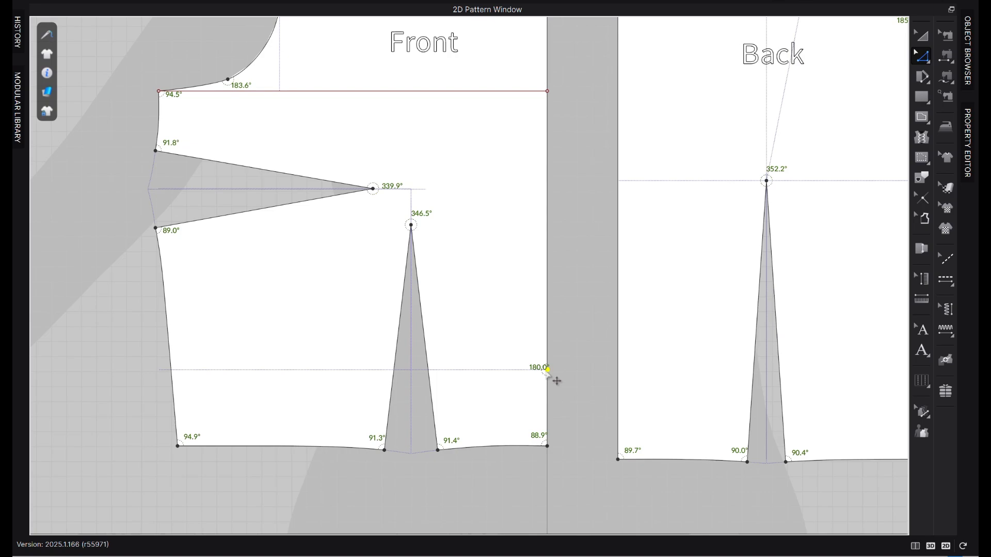
pyautogui.scroll(-3, 343, 350)
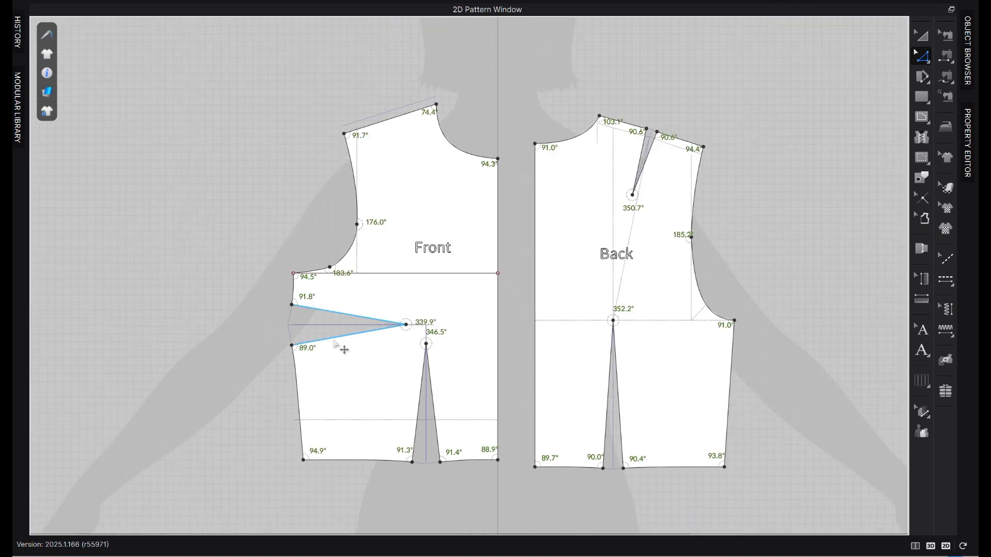
pyautogui.scroll(1, 338, 354)
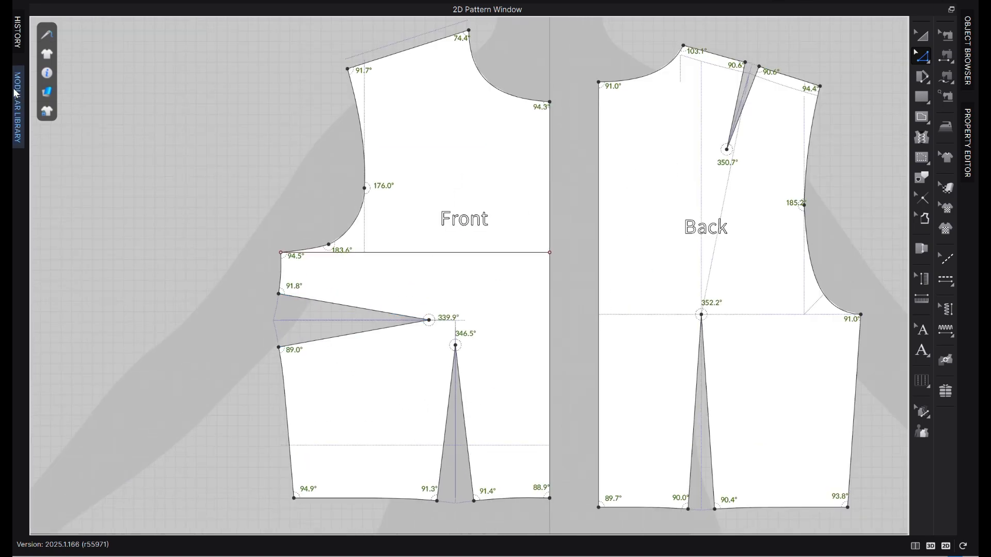
pyautogui.scroll(-2, 583, 418)
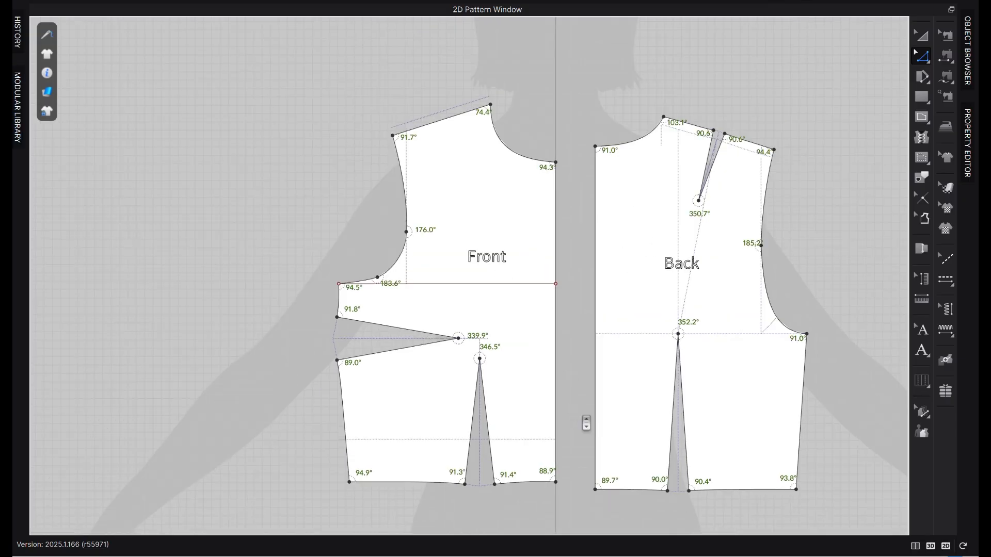
pyautogui.click(921, 35)
pyautogui.click(725, 436)
pyautogui.hotkey('ctrl', 'c')
pyautogui.hotkey('ctrl', 'v')
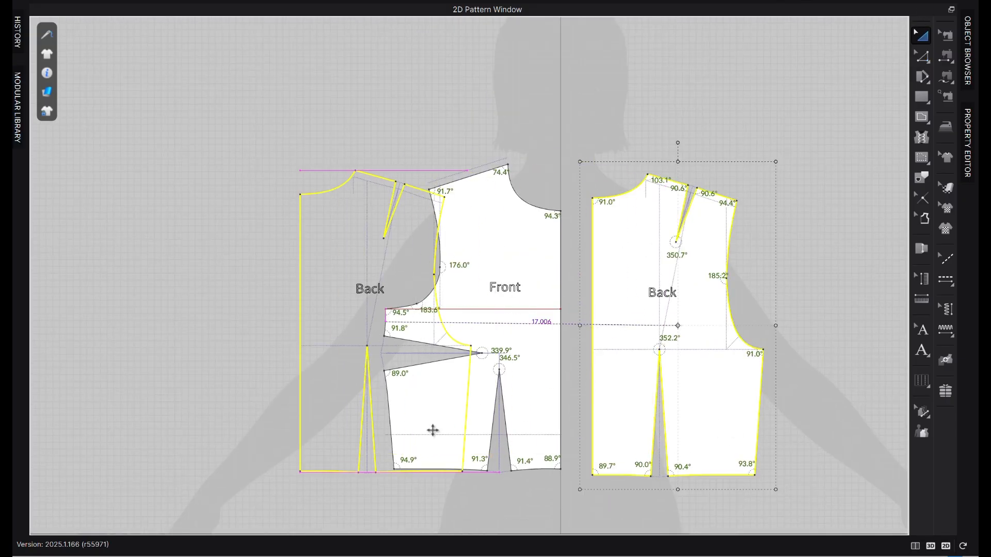
pyautogui.click(326, 422)
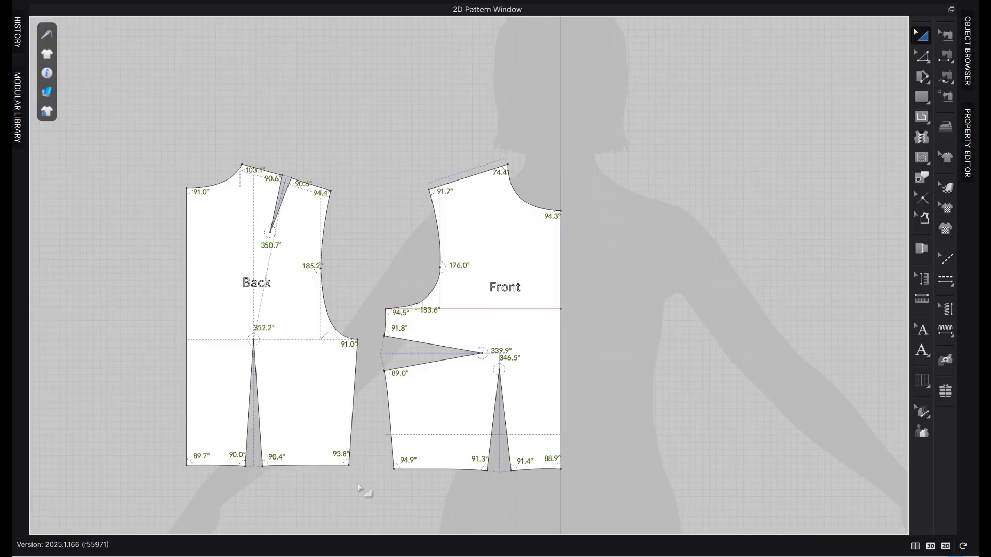
# Match up the back side seam with the lower front side seam at their waist ends to check the waistline's flow
pyautogui.click(390, 440)
pyautogui.click(380, 471)
pyautogui.press('z')
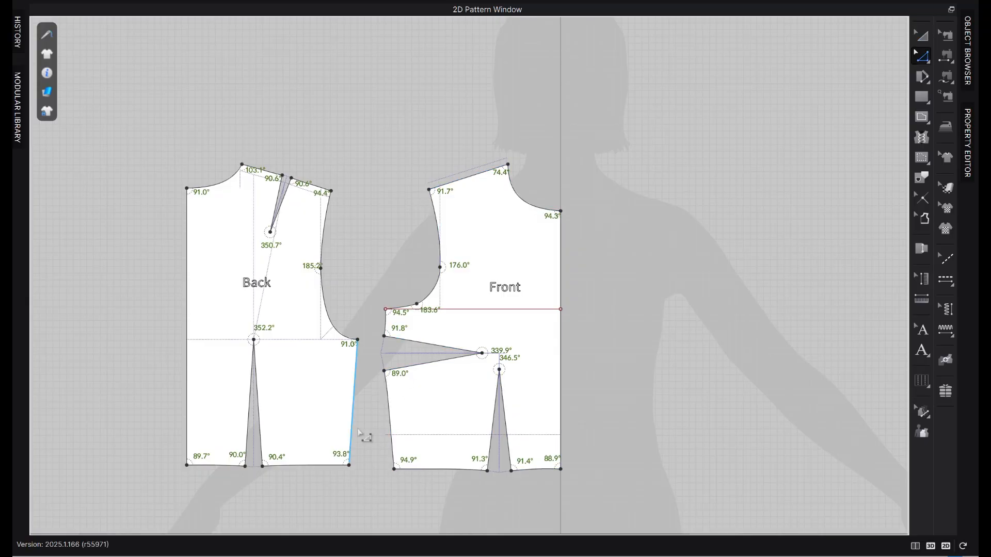
pyautogui.click(355, 436)
pyautogui.keyDown('shift'); pyautogui.click(391, 444); pyautogui.keyUp('shift')
pyautogui.rightClick(390, 443)
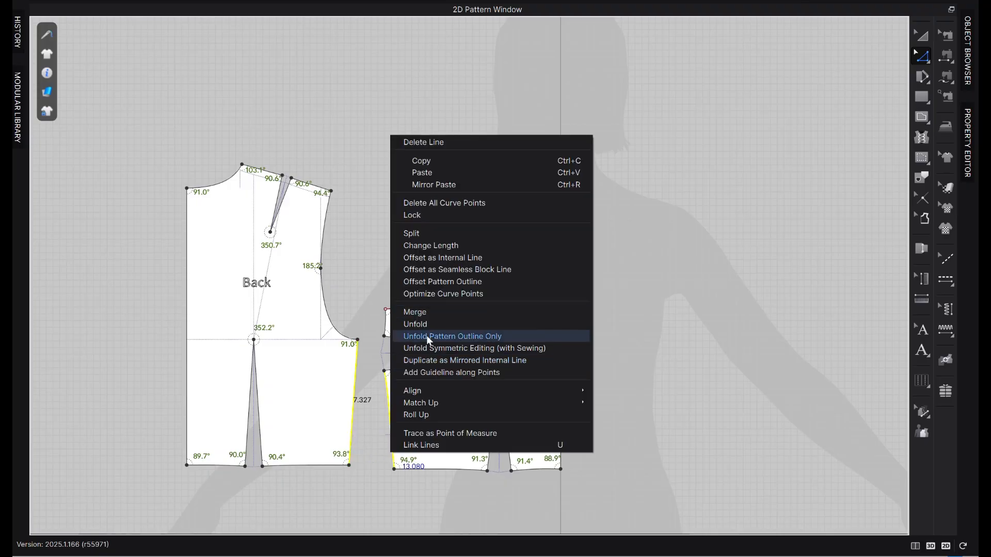
pyautogui.moveTo(444, 405)
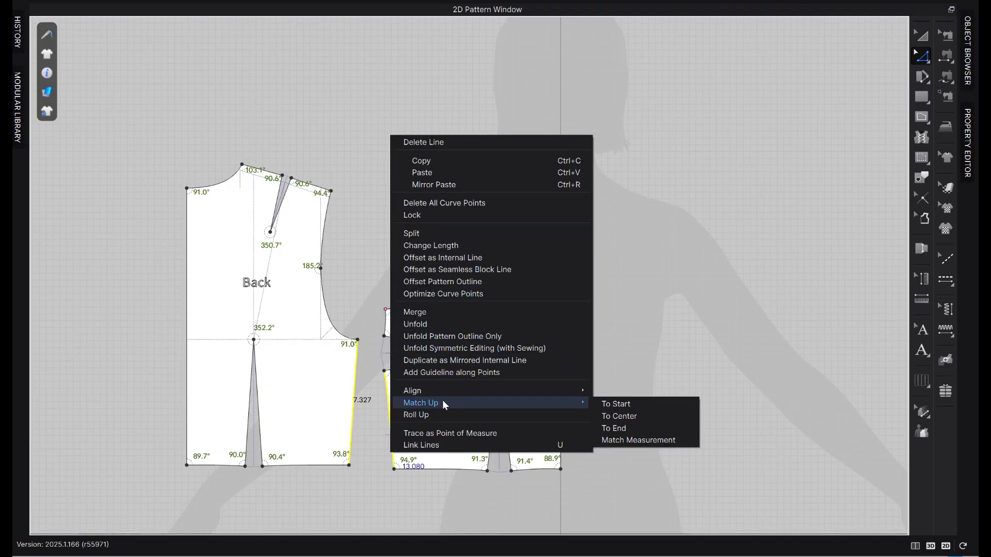
pyautogui.click(652, 429)
pyautogui.scroll(3, 344, 484)
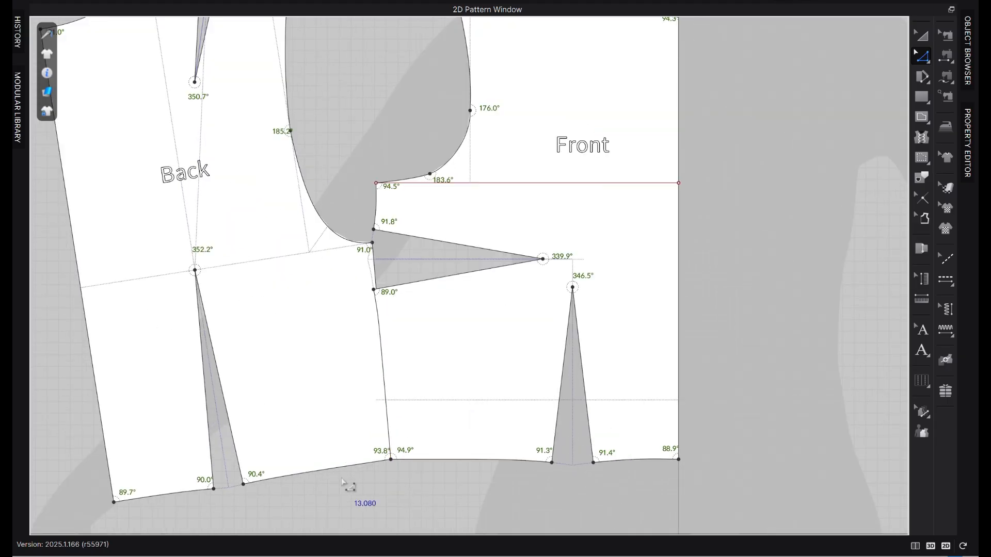
# Smooth the front waistline between the side seam and the waist dart into a gentle curve that continues the back waistline
pyautogui.click(466, 461)
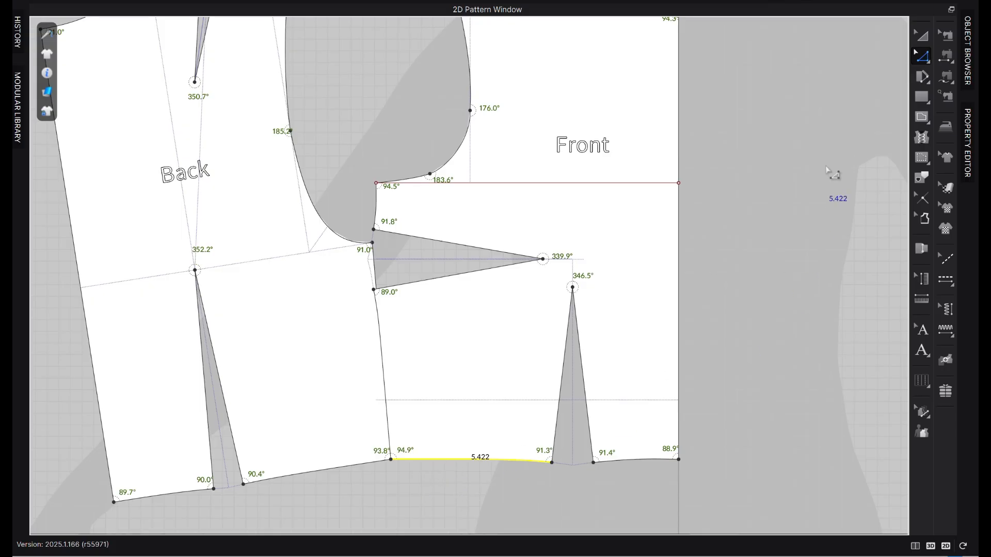
pyautogui.click(924, 66)
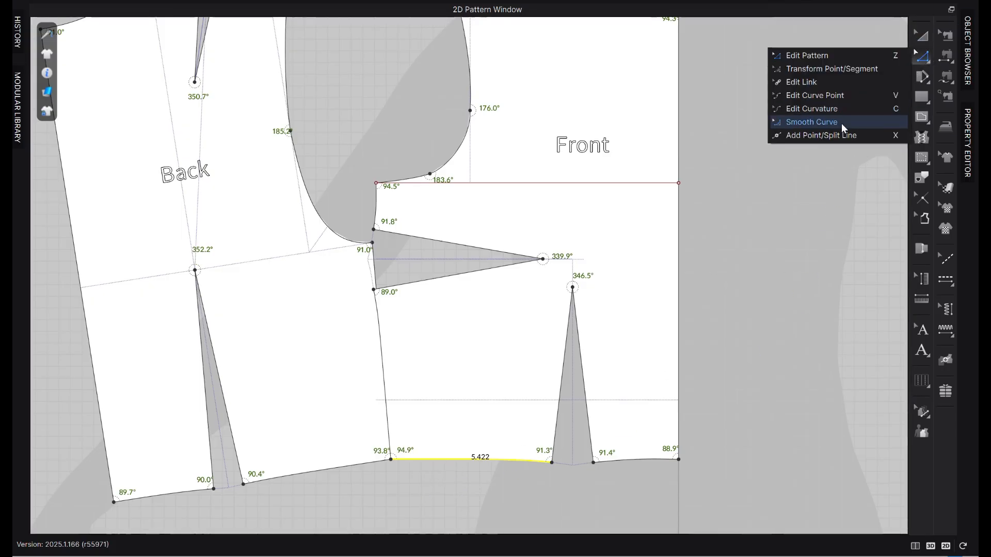
pyautogui.click(815, 119)
pyautogui.click(553, 463)
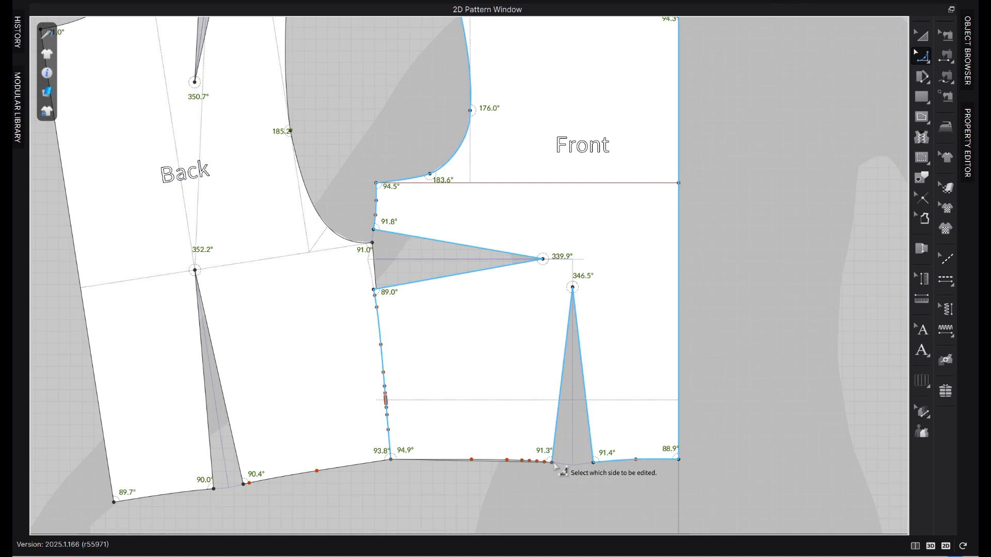
pyautogui.click(474, 461)
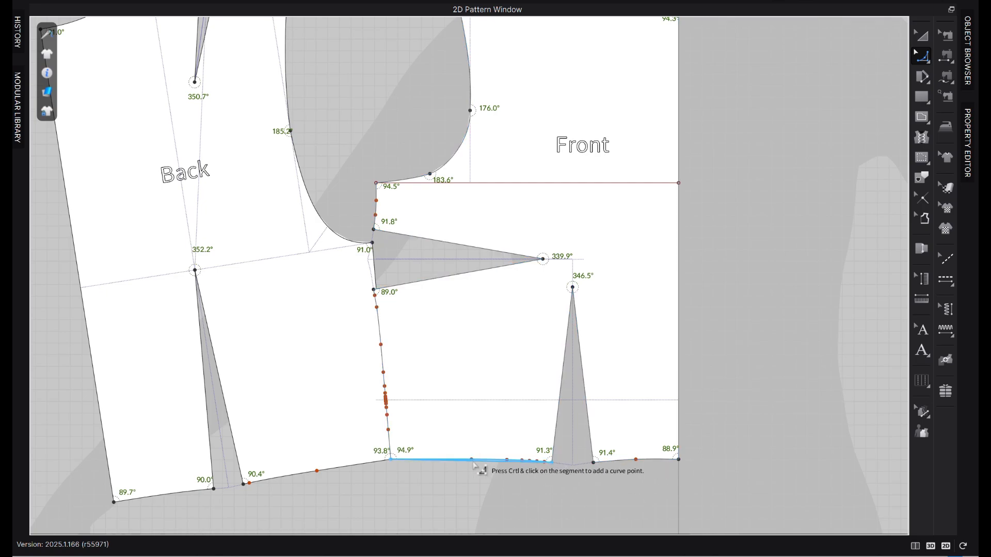
pyautogui.click(488, 463)
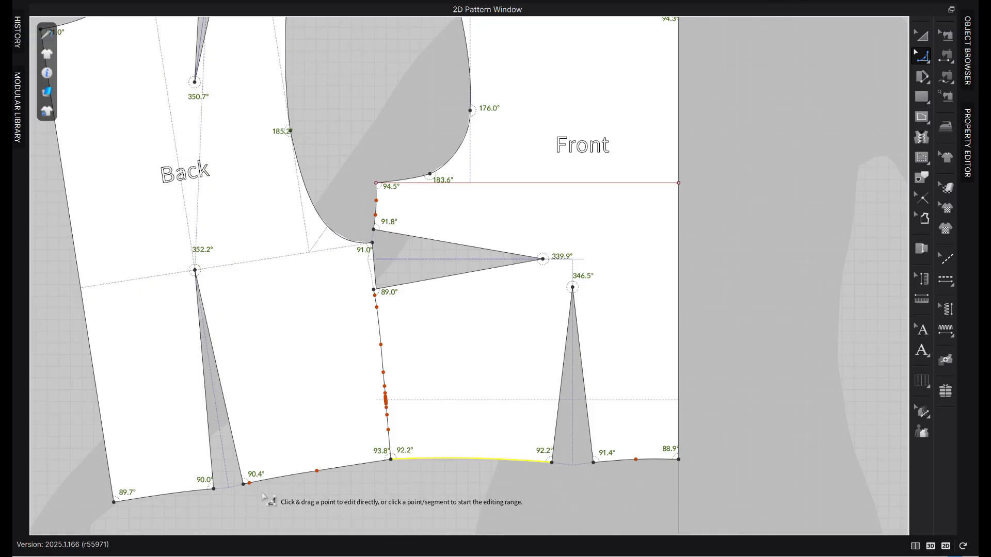
# Move the back panel away from the front panel, leaving a gap between the two side seams
pyautogui.click(921, 35)
pyautogui.click(895, 82)
pyautogui.click(329, 247)
pyautogui.moveTo(330, 264); pyautogui.dragTo(290, 225)
pyautogui.click(471, 108)
pyautogui.click(336, 204)
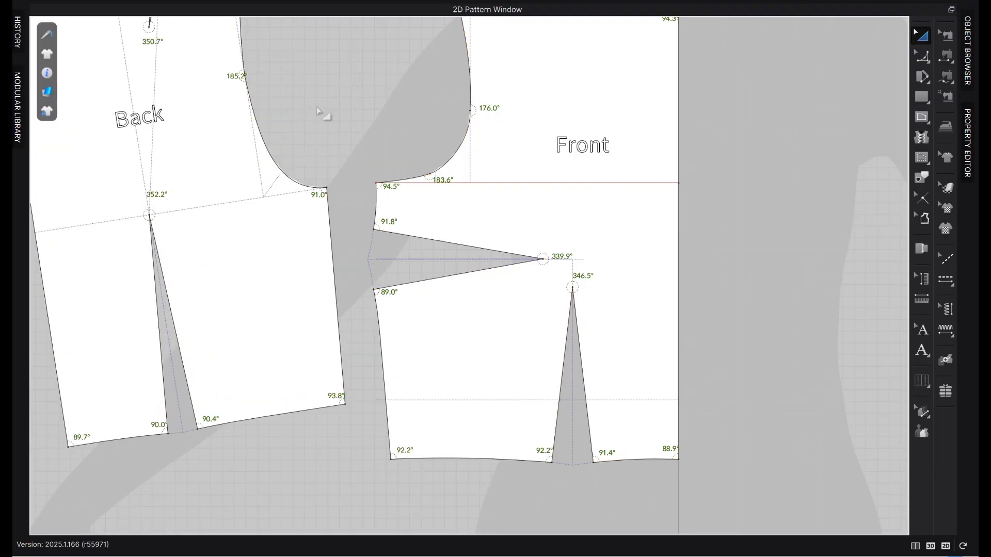
# Match up the back side seam with the upper front side seam at the underarm point to check the armhole's flow
pyautogui.press('z')
pyautogui.click(331, 217)
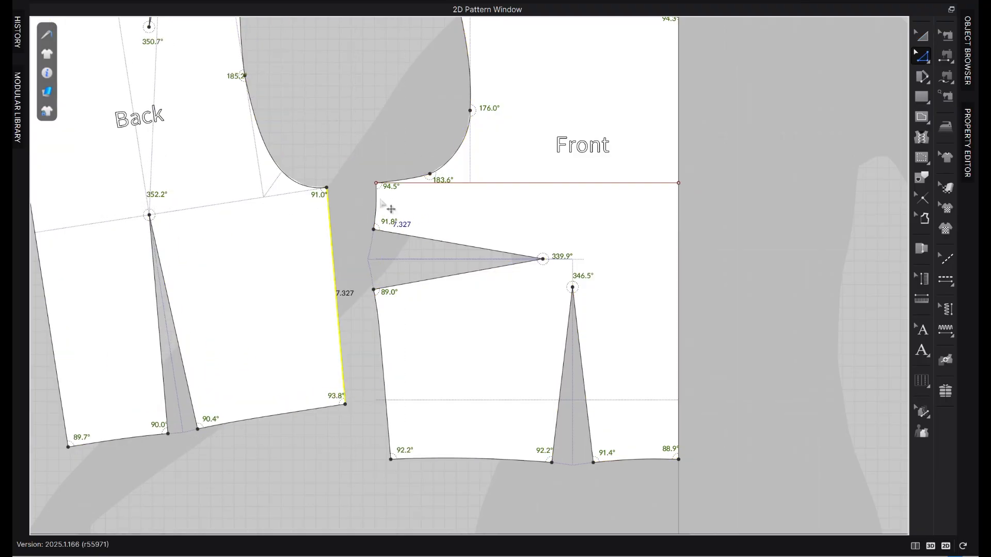
pyautogui.rightClick(376, 198)
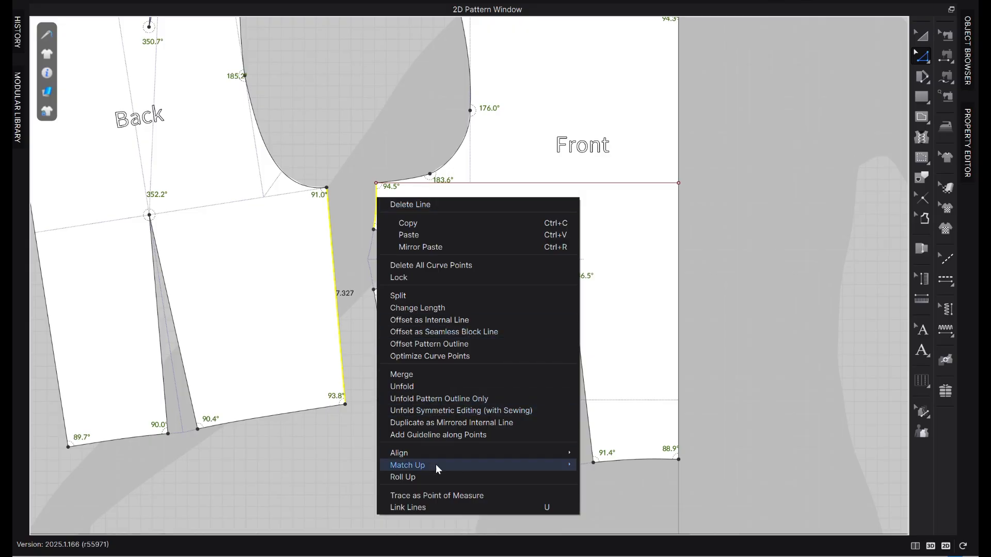
pyautogui.moveTo(440, 465)
pyautogui.click(603, 465)
pyautogui.scroll(3, 439, 217)
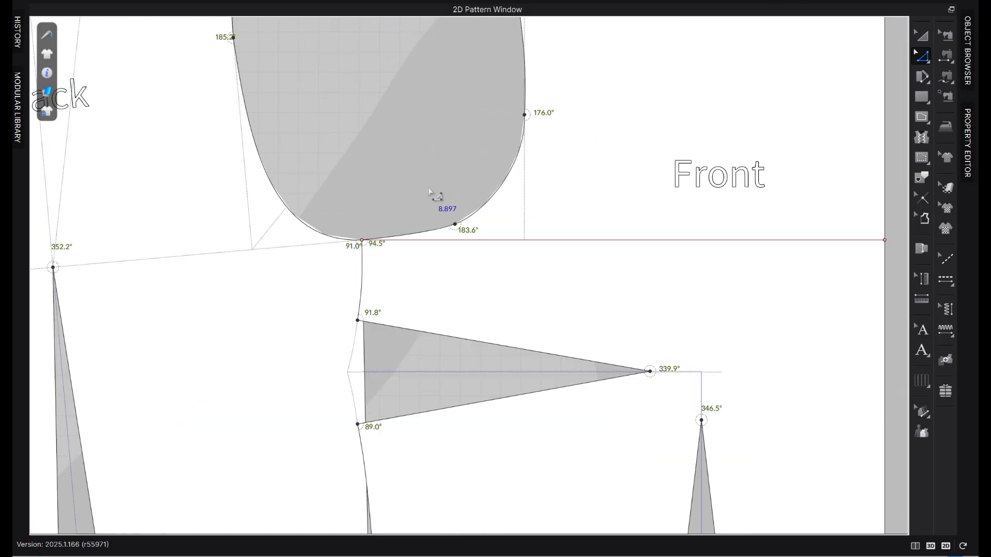
pyautogui.moveTo(929, 62); pyautogui.dragTo(805, 123)
pyautogui.click(525, 115)
pyautogui.click(371, 238)
# Convert the front panel's horizontal internal line at underarm level to a baseline
pyautogui.rightClick(556, 244)
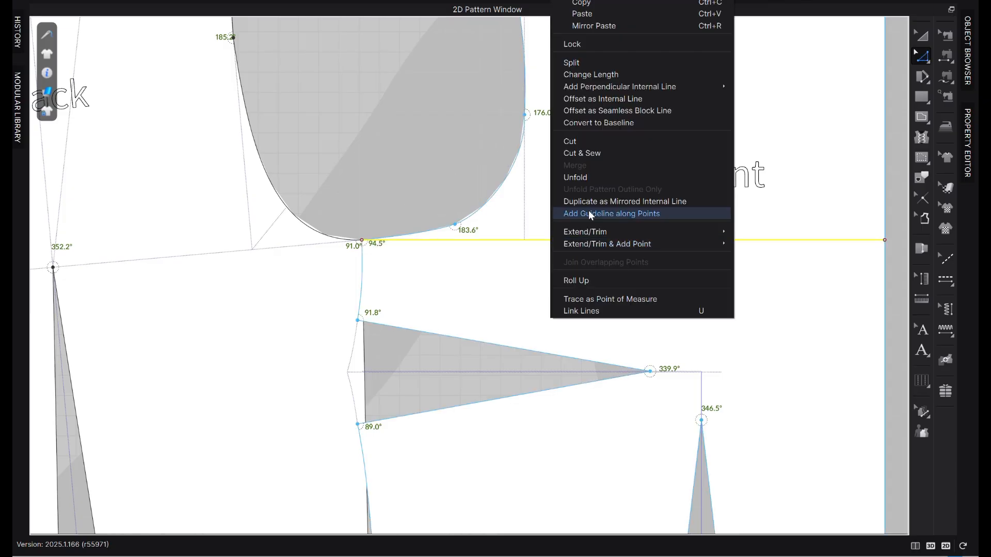
pyautogui.click(606, 110)
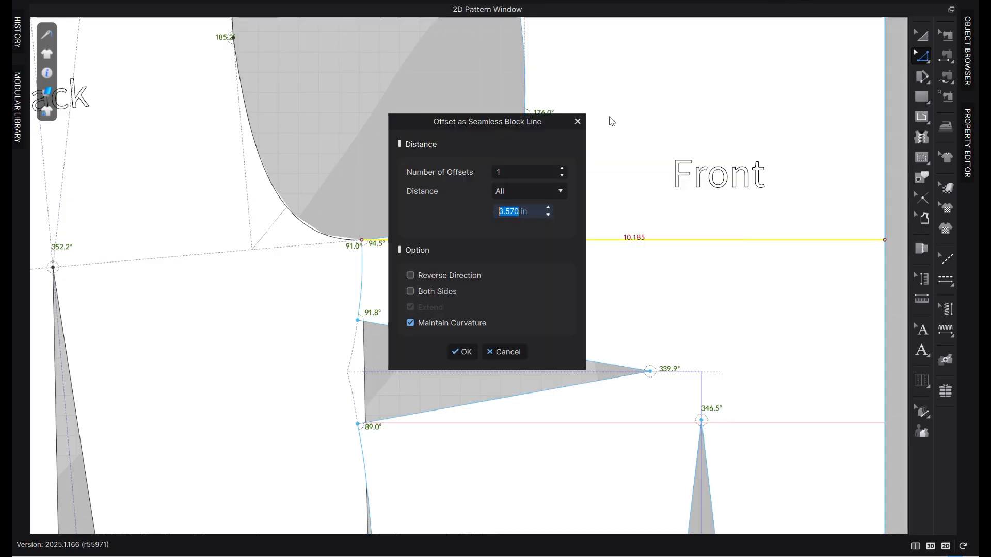
pyautogui.click(576, 120)
pyautogui.rightClick(597, 240)
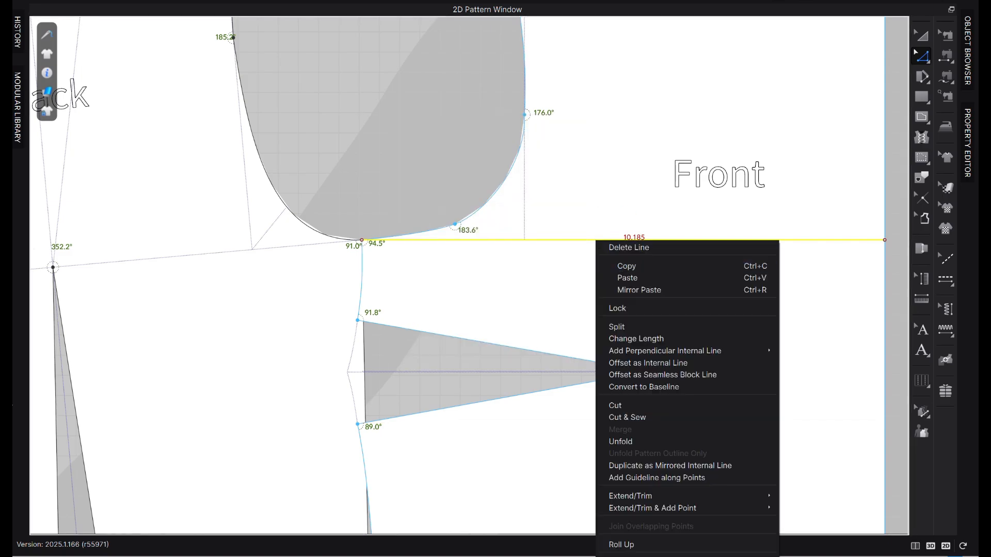
pyautogui.click(620, 387)
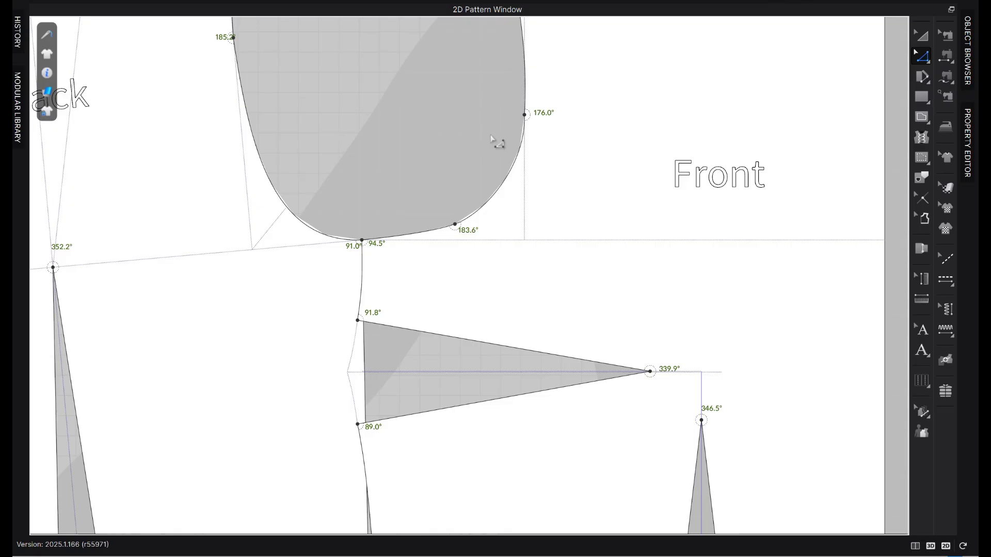
# Smooth the front armhole curve between the notch point above the underarm and the underarm point with Smooth Curve
pyautogui.click(922, 56)
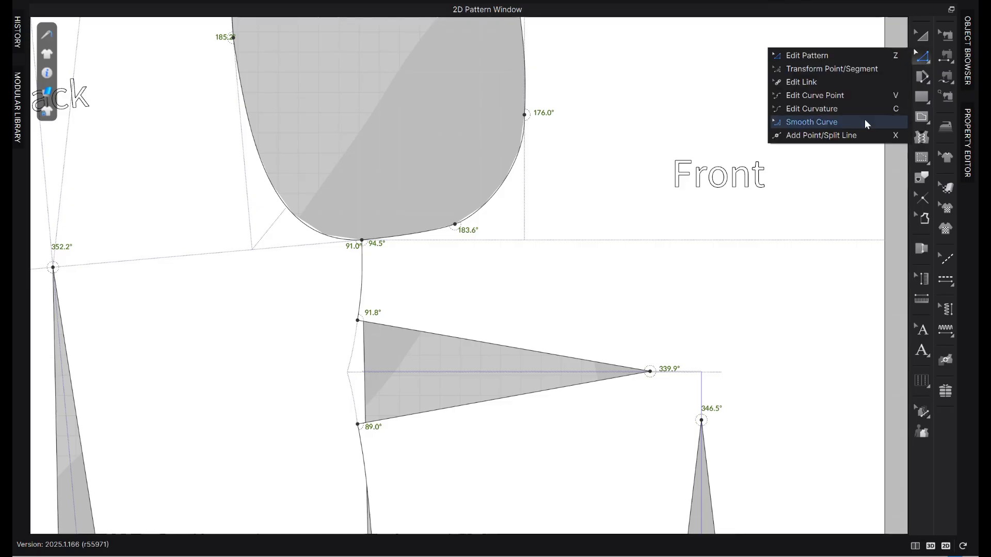
pyautogui.click(822, 122)
pyautogui.click(525, 115)
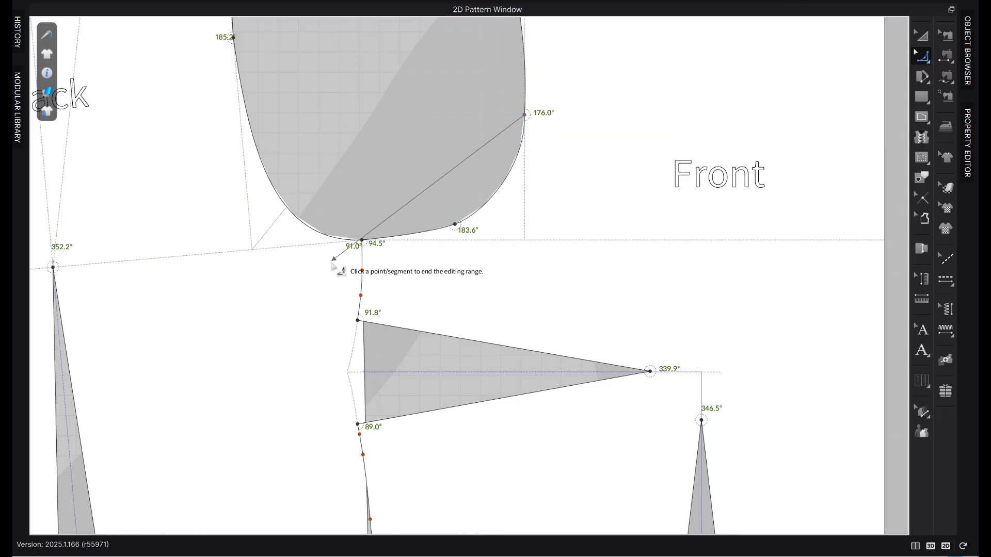
pyautogui.click(362, 241)
pyautogui.click(419, 233)
pyautogui.moveTo(425, 193); pyautogui.dragTo(464, 219)
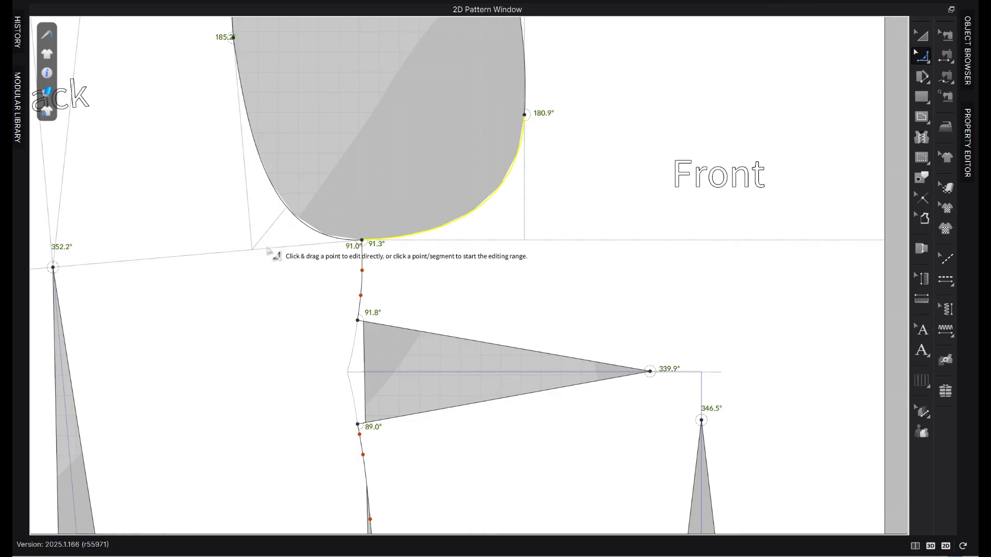
# Adjust the back armhole's curve handle at the underarm point so it flows smoothly into the front armhole
pyautogui.click(328, 236)
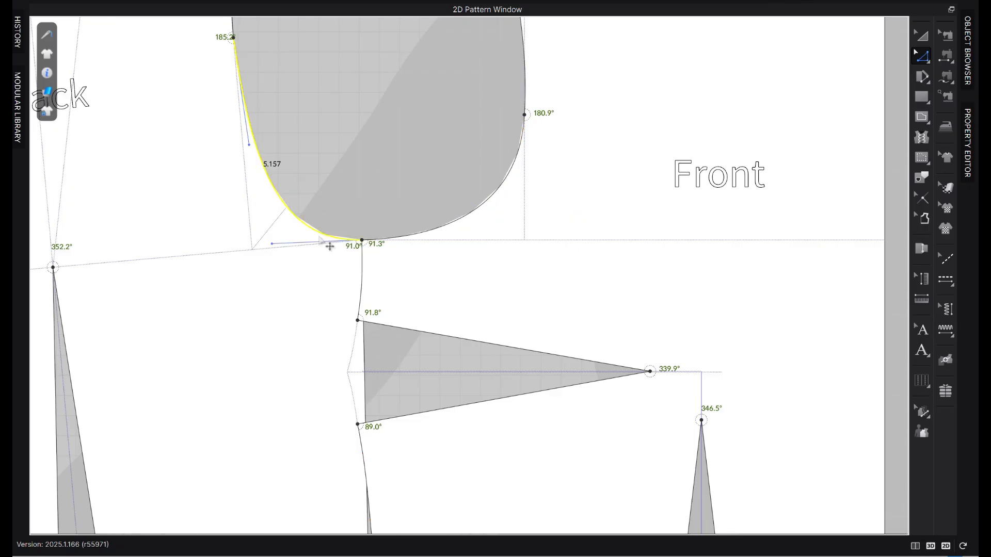
pyautogui.moveTo(279, 245); pyautogui.dragTo(274, 239)
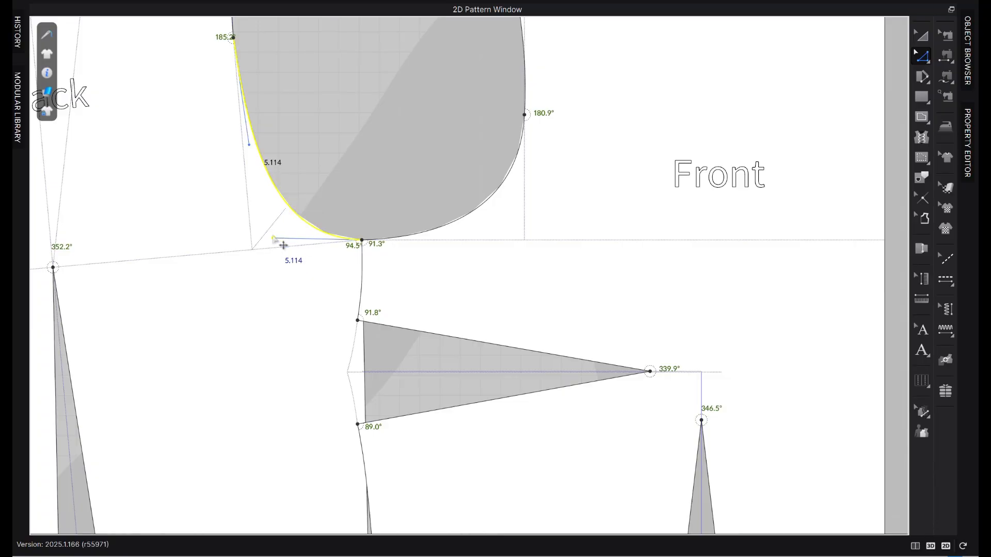
pyautogui.moveTo(274, 238); pyautogui.dragTo(274, 240)
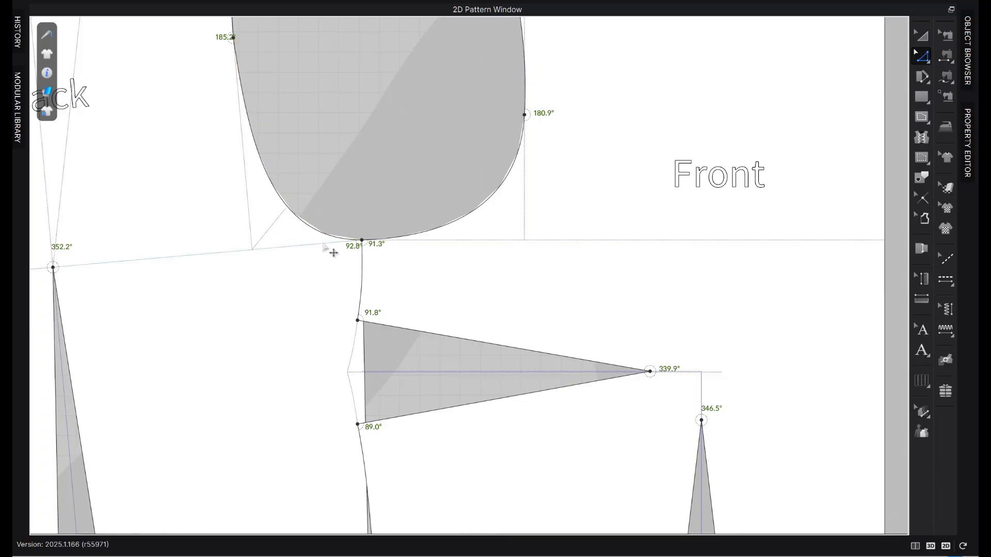
pyautogui.scroll(-6, 432, 235)
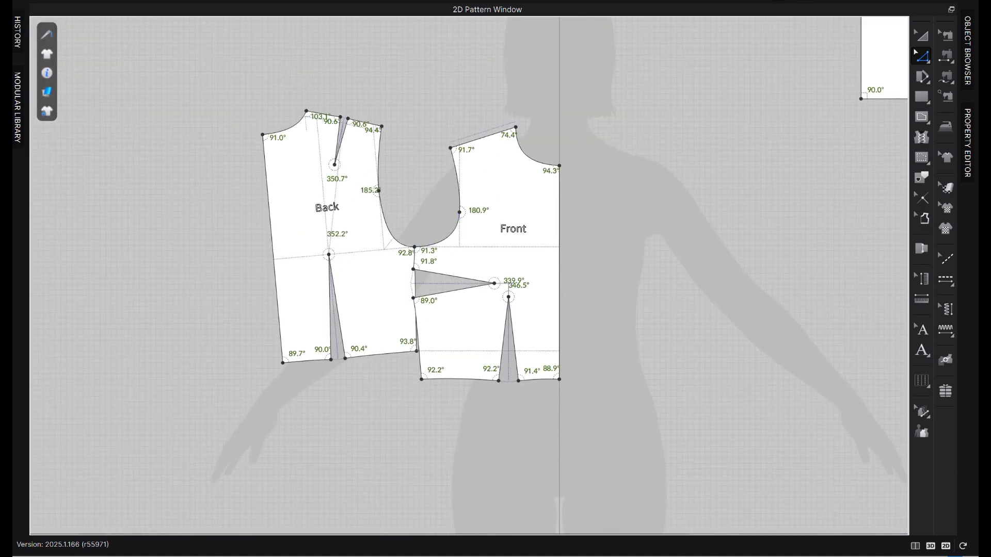
pyautogui.scroll(2, 509, 166)
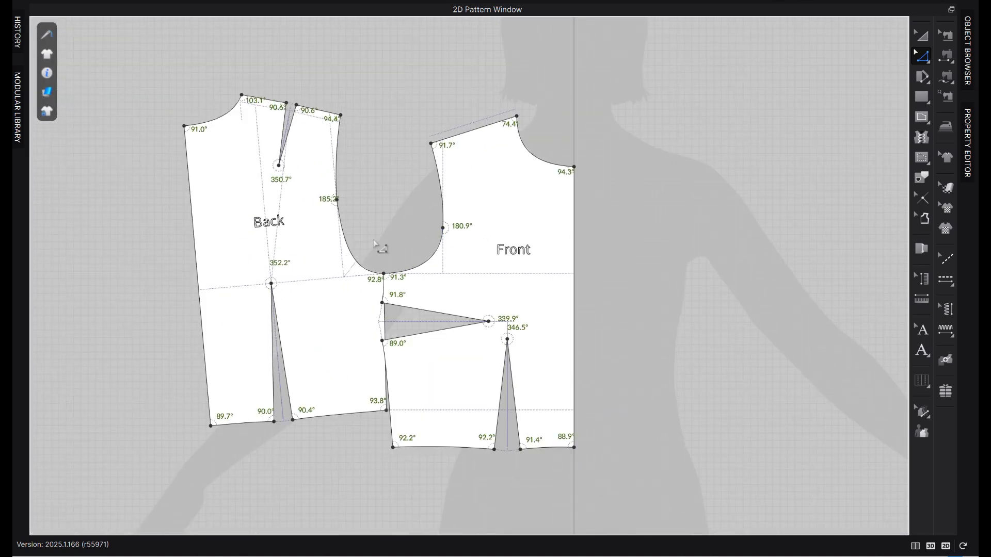
# Move the back panel away from the front panel to separate the matched side seams
pyautogui.click(923, 35)
pyautogui.moveTo(328, 335); pyautogui.dragTo(271, 364)
pyautogui.click(402, 172)
# Match up the back shoulder's armhole-side segment with the front shoulder line at the armhole end to check the armhole's flow
pyautogui.scroll(2, 364, 114)
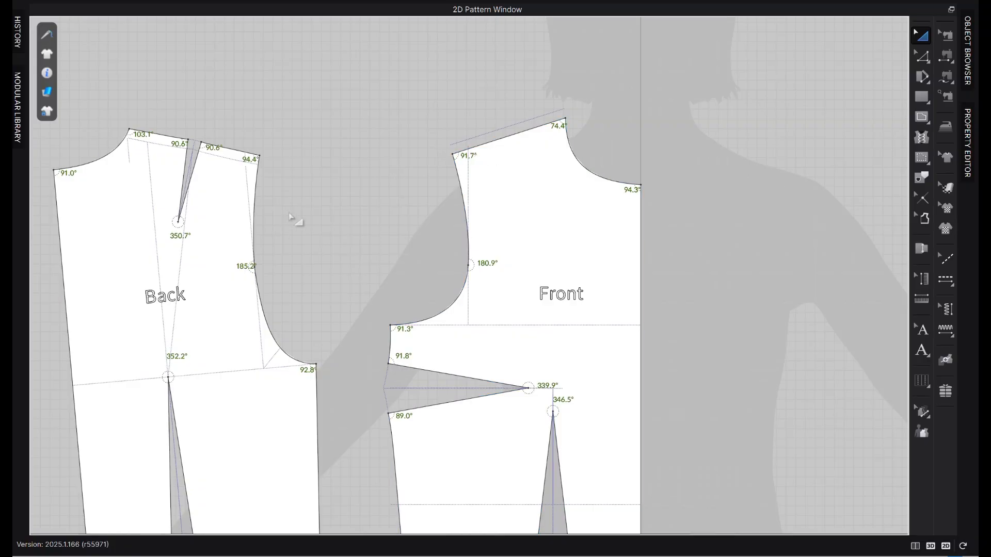
pyautogui.press('z')
pyautogui.click(221, 147)
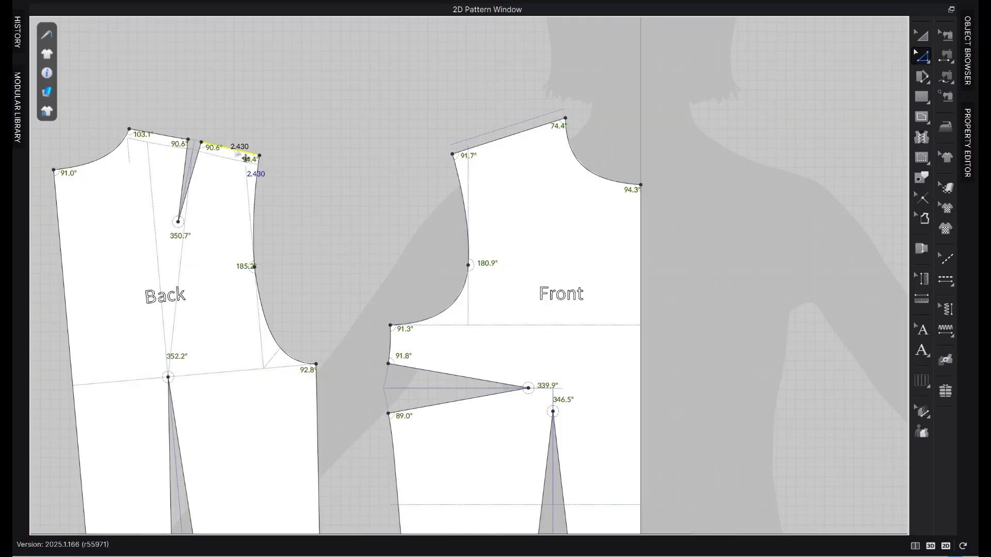
pyautogui.keyDown('shift'); pyautogui.click(484, 145); pyautogui.keyUp('shift')
pyautogui.rightClick(485, 146)
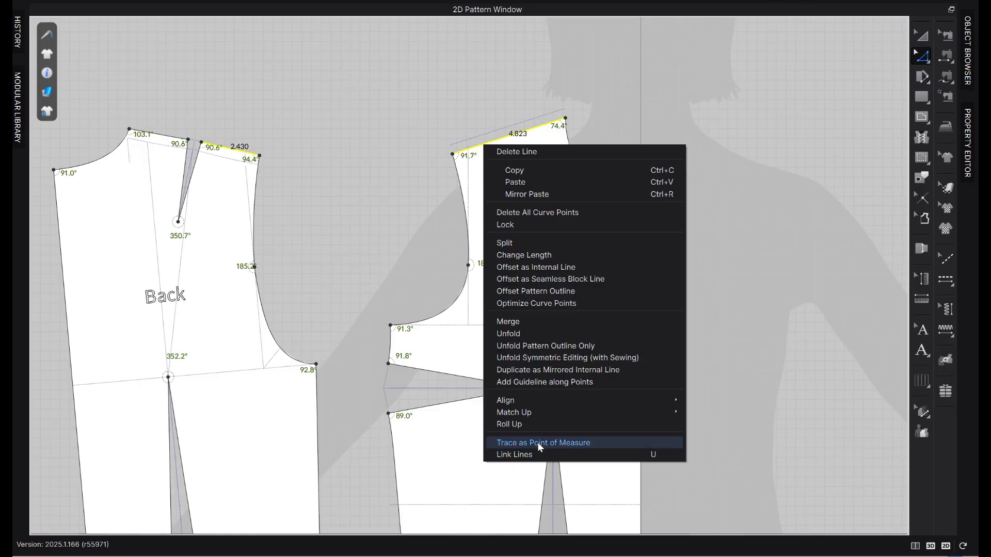
pyautogui.moveTo(555, 415)
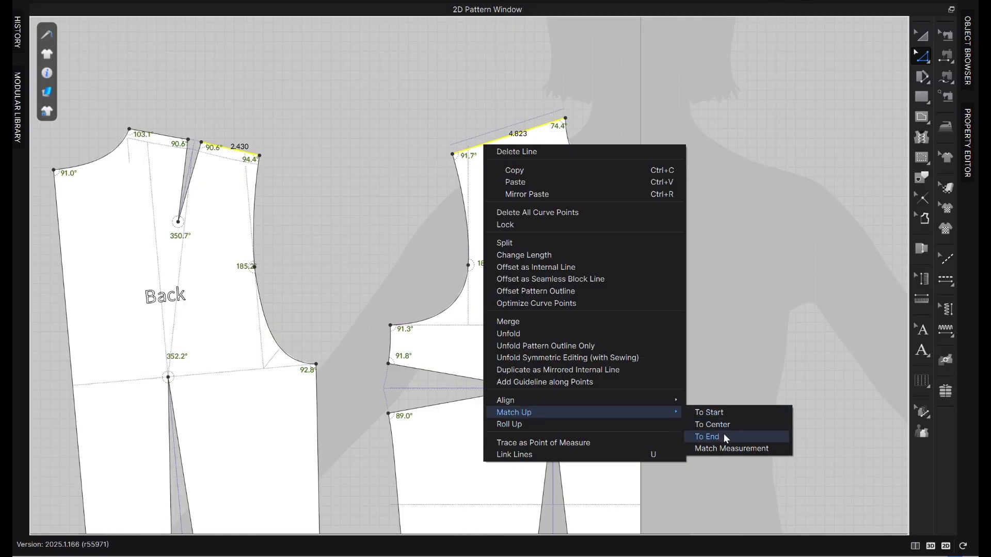
pyautogui.click(724, 434)
pyautogui.scroll(-2, 439, 155)
pyautogui.scroll(3, 439, 155)
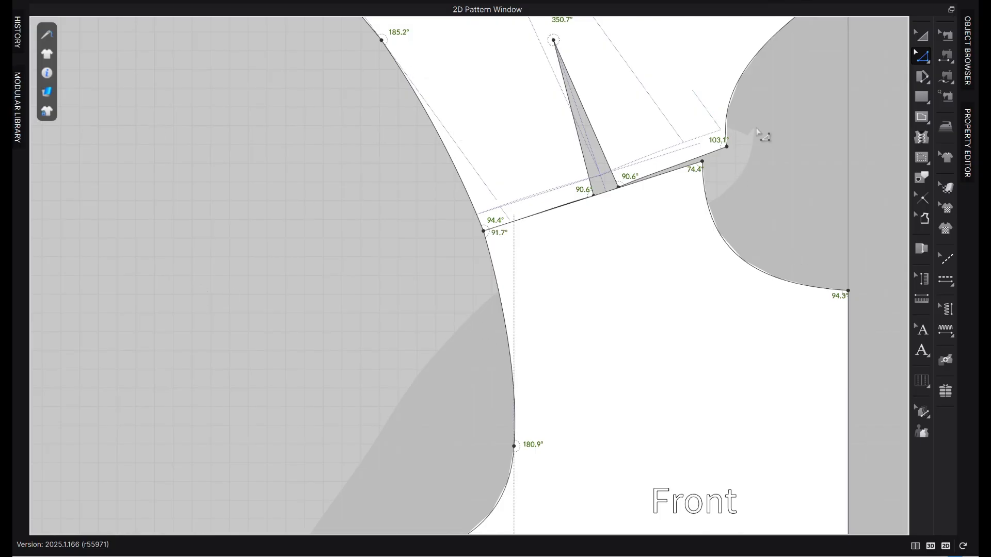
# Shift the back panel off the shoulder point and match up its neck-side shoulder segment with the front shoulder at the neck point
pyautogui.click(922, 35)
pyautogui.moveTo(667, 130); pyautogui.dragTo(620, 146)
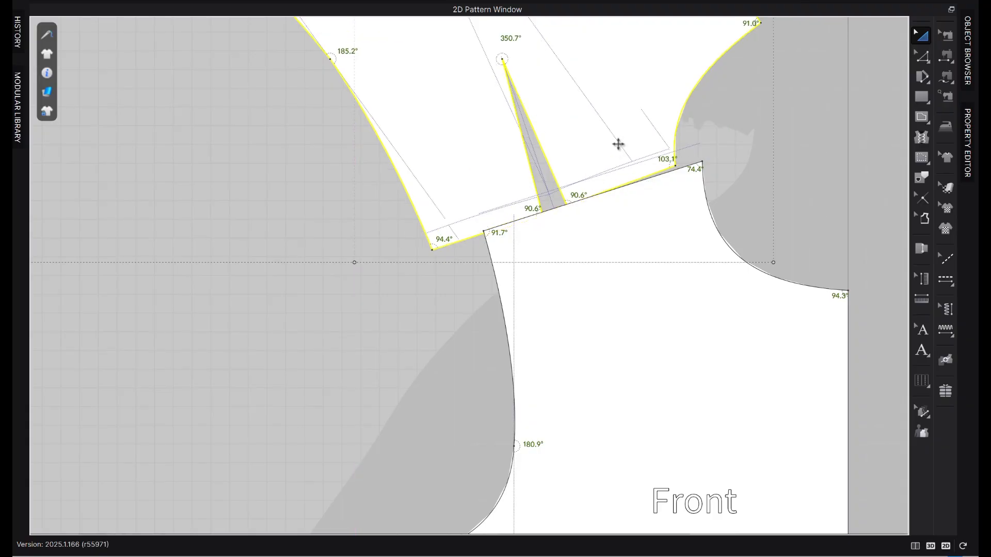
pyautogui.press('z')
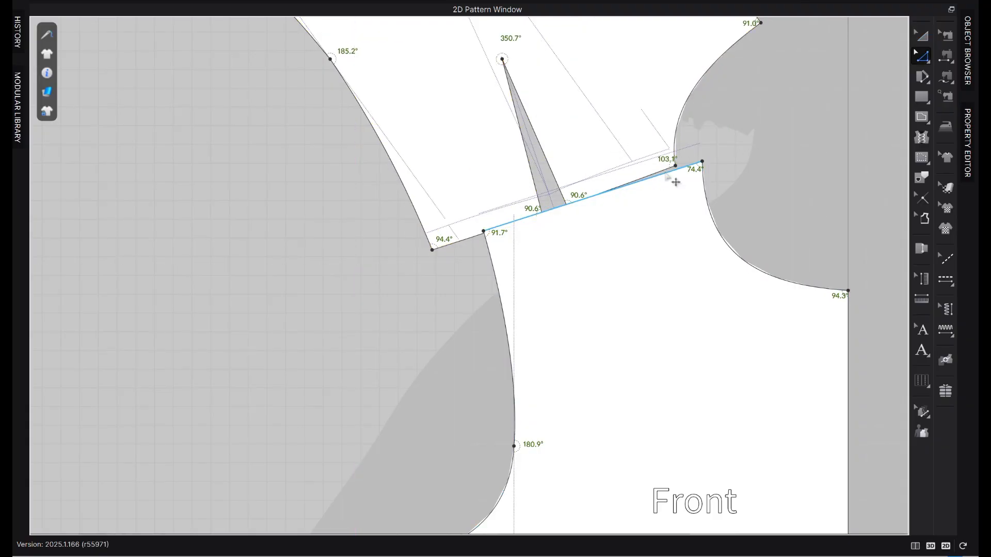
pyautogui.click(693, 167)
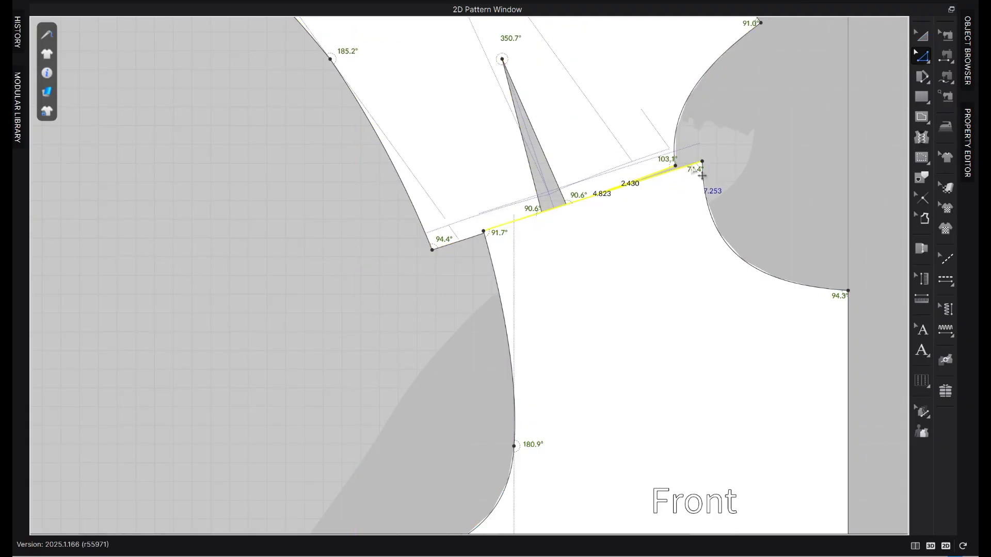
pyautogui.rightClick(691, 165)
pyautogui.moveTo(754, 434)
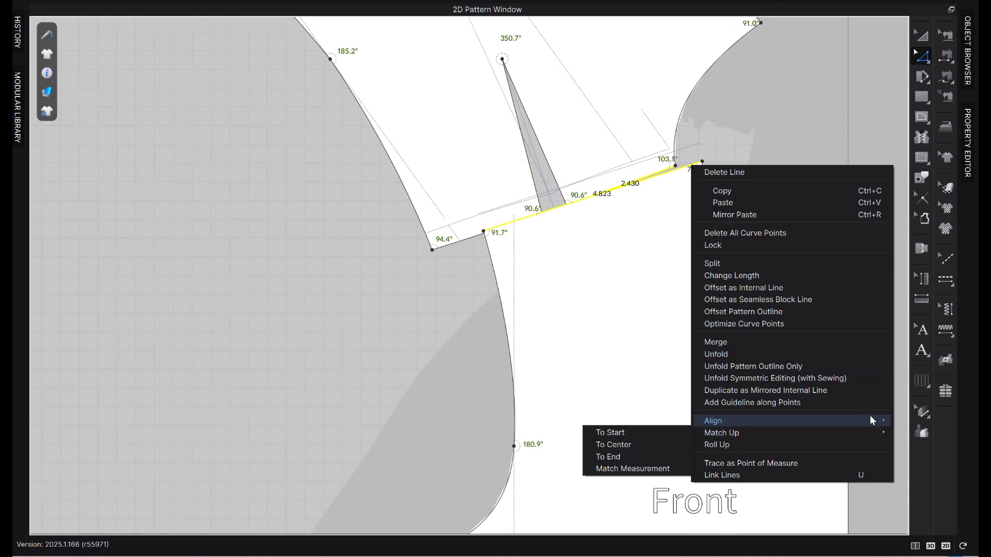
pyautogui.click(644, 434)
pyautogui.scroll(-2, 691, 218)
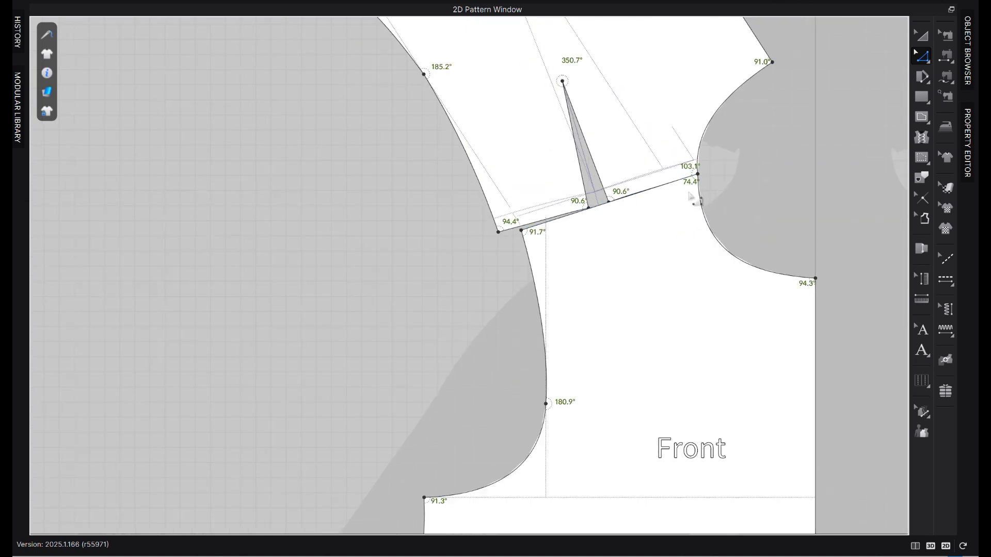
# Adjust the front and back neckline curve handles at the shoulder neck point so both necklines form one smooth curve
pyautogui.scroll(5, 760, 109)
pyautogui.scroll(2, 686, 200)
pyautogui.moveTo(683, 200); pyautogui.dragTo(643, 234, button='middle')
pyautogui.scroll(-2, 593, 227)
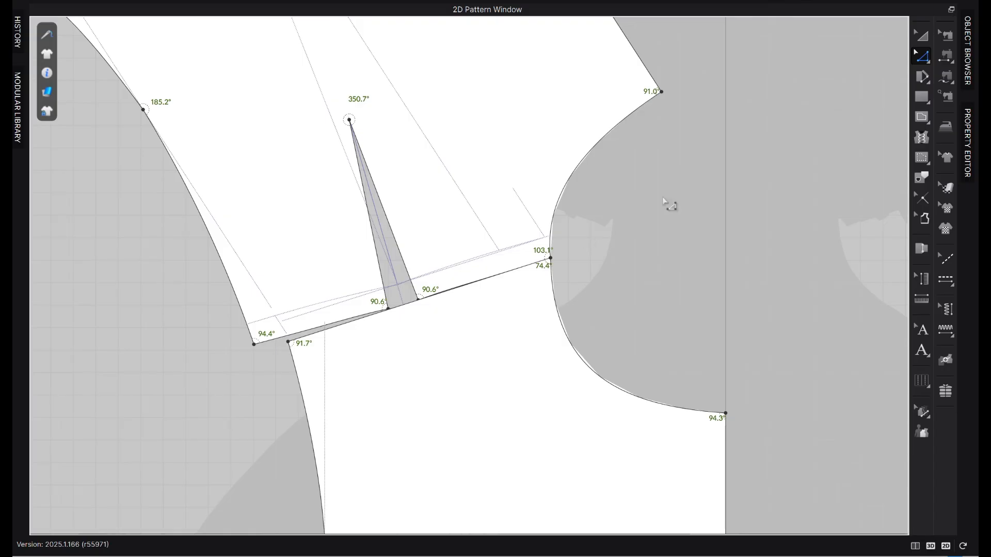
pyautogui.click(578, 353)
pyautogui.scroll(2, 567, 361)
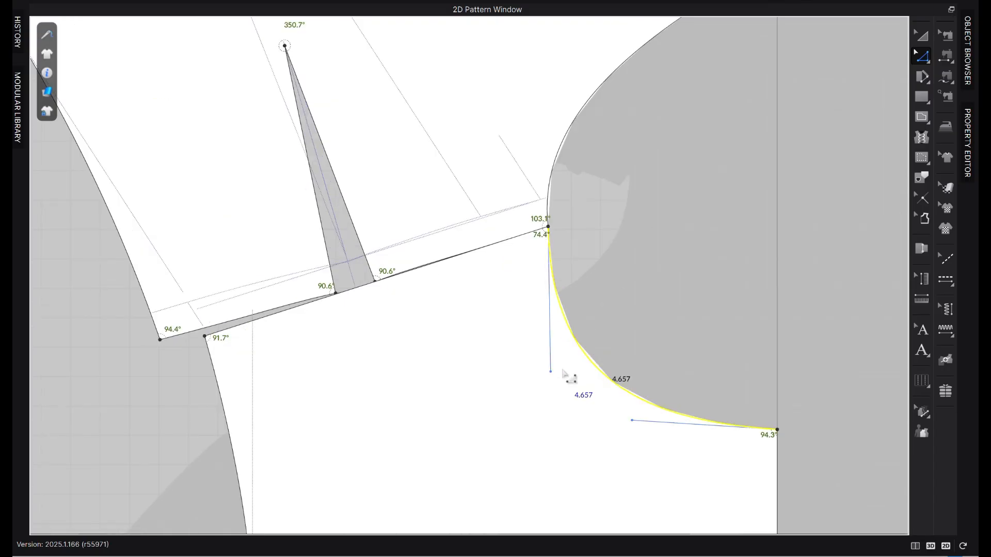
pyautogui.moveTo(552, 375); pyautogui.dragTo(559, 373)
pyautogui.click(570, 365)
pyautogui.click(556, 173)
pyautogui.moveTo(539, 142); pyautogui.dragTo(544, 140)
pyautogui.click(582, 149)
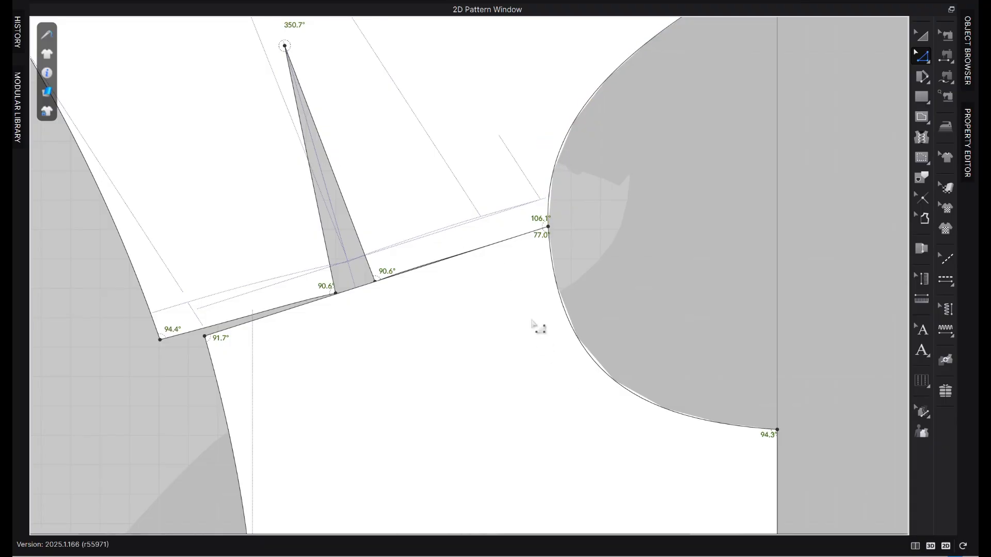
# Adjust the front neckline's lower curve handle to be horizontal so the neckline meets centre front squarely
pyautogui.scroll(-3, 534, 324)
pyautogui.scroll(2, 651, 427)
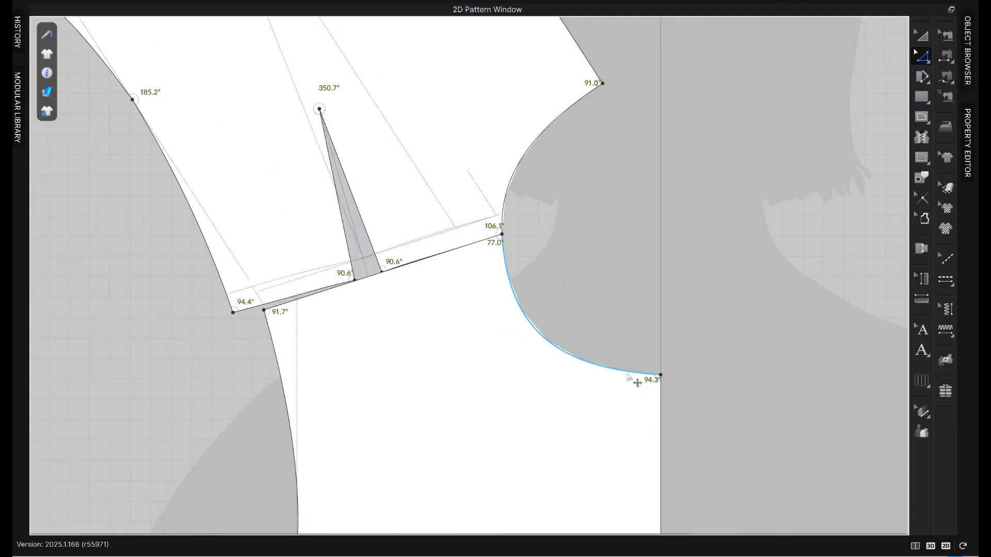
pyautogui.click(625, 382)
pyautogui.scroll(3, 633, 401)
pyautogui.moveTo(518, 350); pyautogui.dragTo(518, 360)
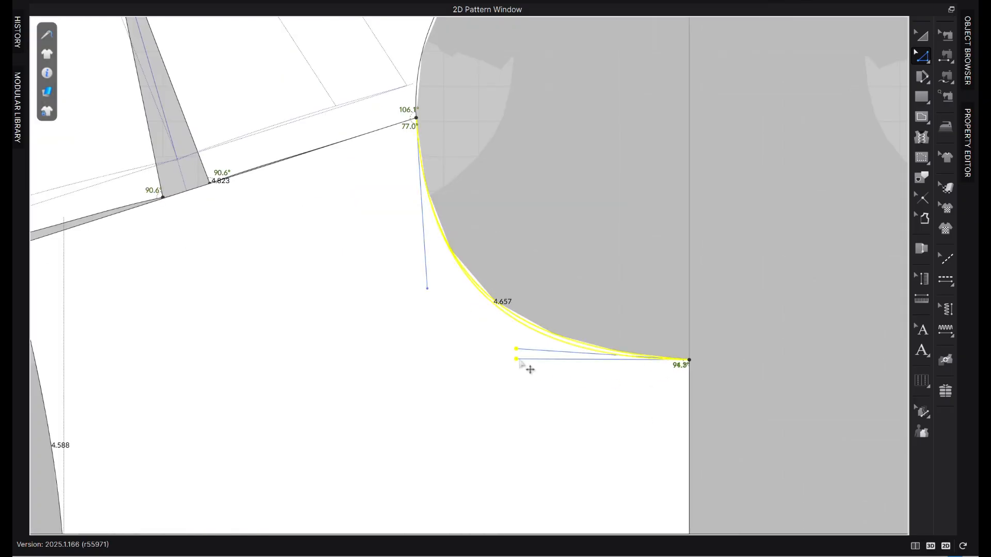
pyautogui.click(621, 372)
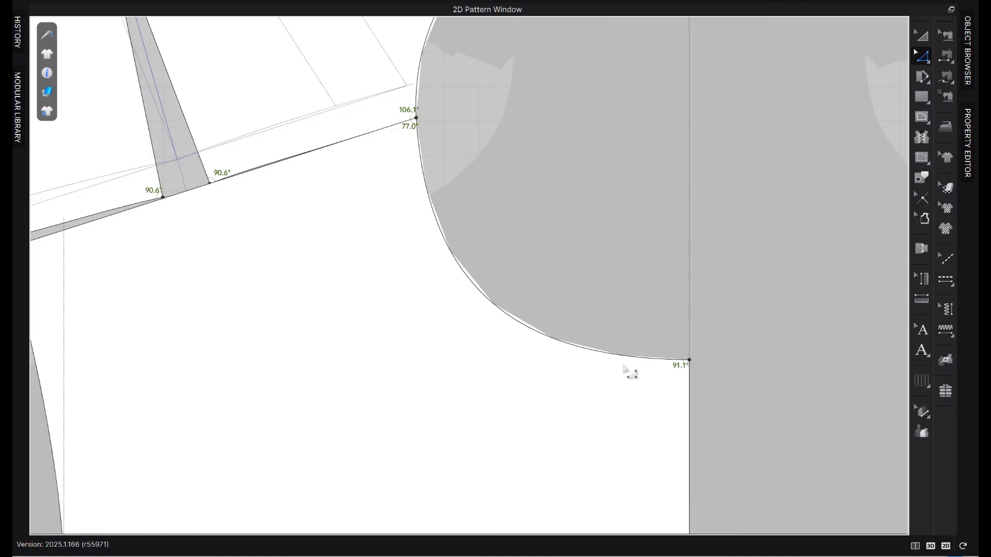
pyautogui.scroll(-6, 625, 368)
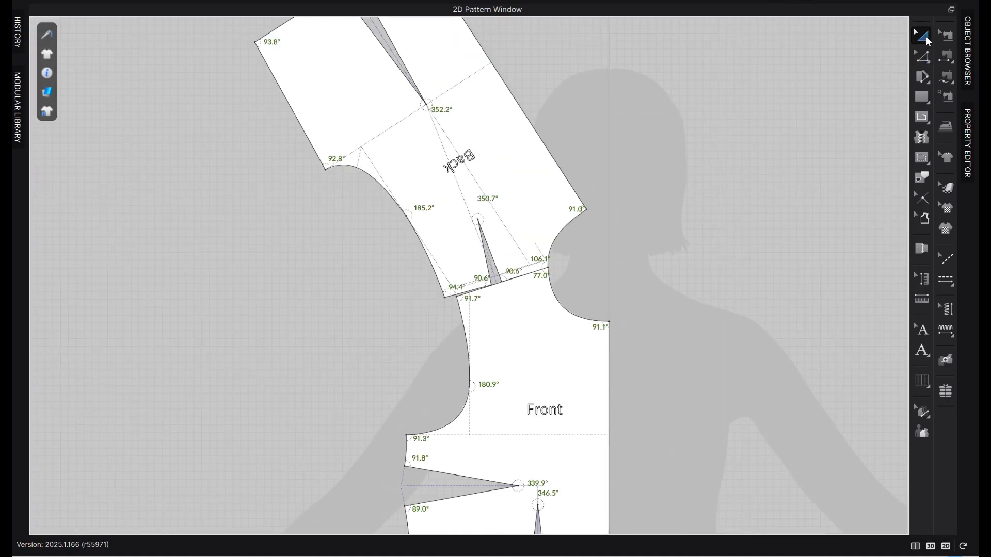
# Reset the back panel's rotation along its grain direction and place it beside the front panel
pyautogui.click(927, 41)
pyautogui.scroll(-3, 410, 200)
pyautogui.click(412, 200)
pyautogui.rightClick(411, 200)
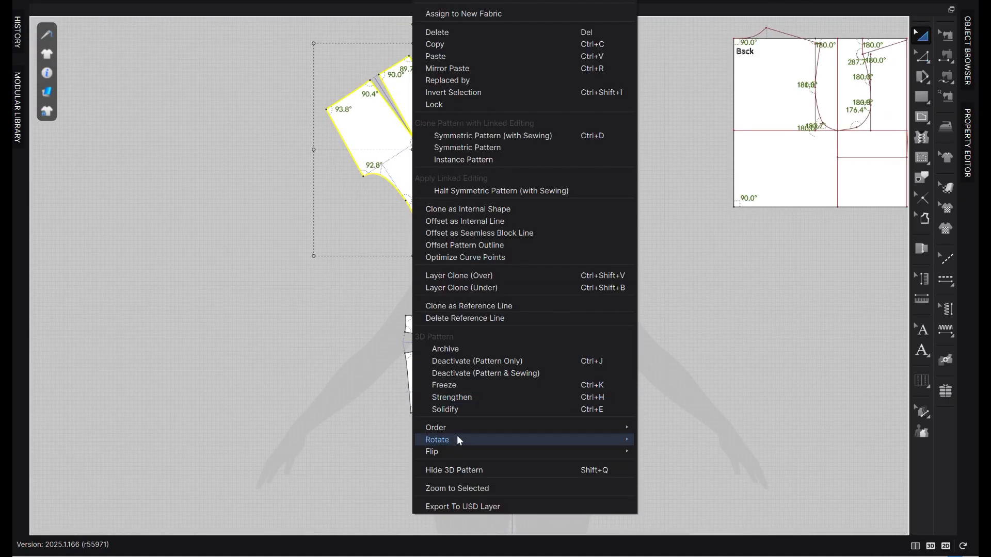
pyautogui.moveTo(460, 440)
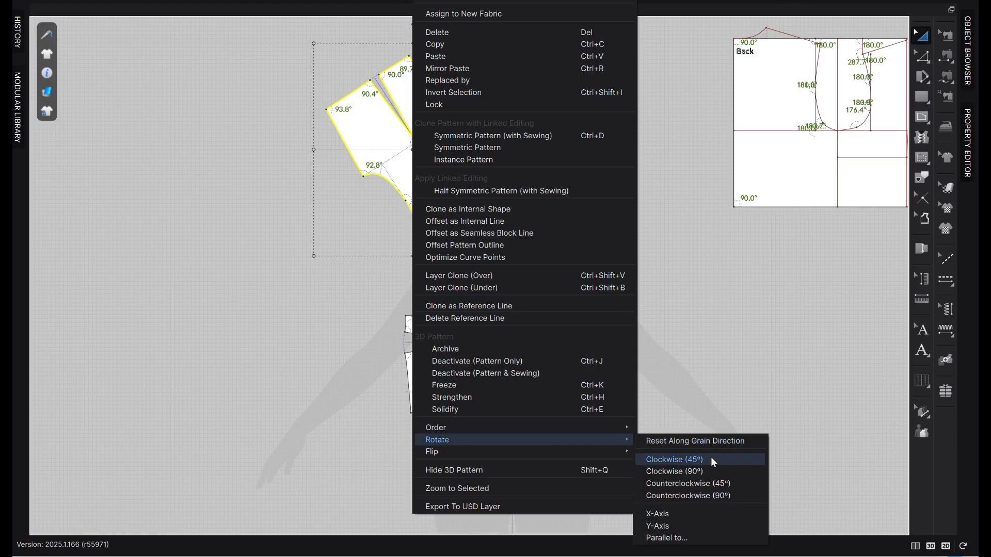
pyautogui.click(713, 442)
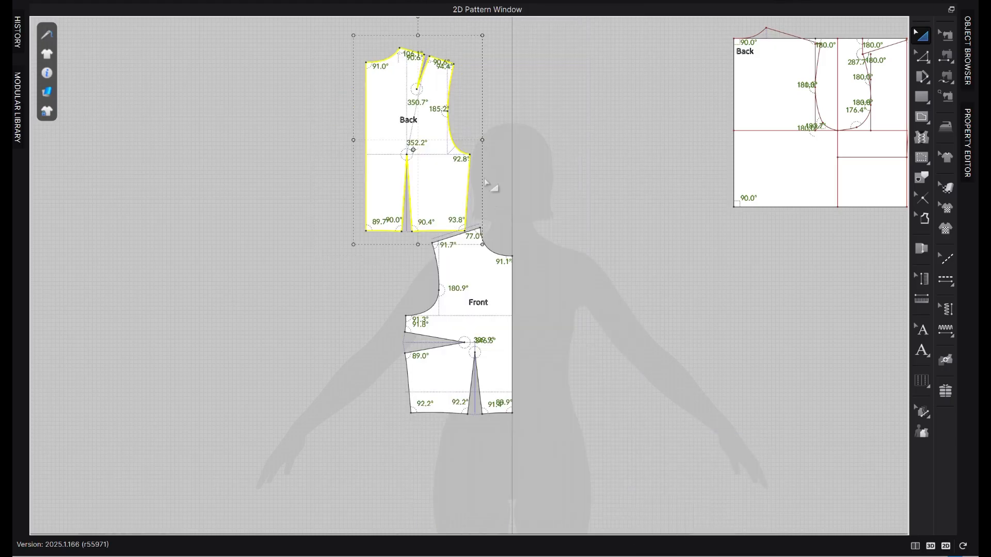
pyautogui.moveTo(445, 179); pyautogui.dragTo(640, 371)
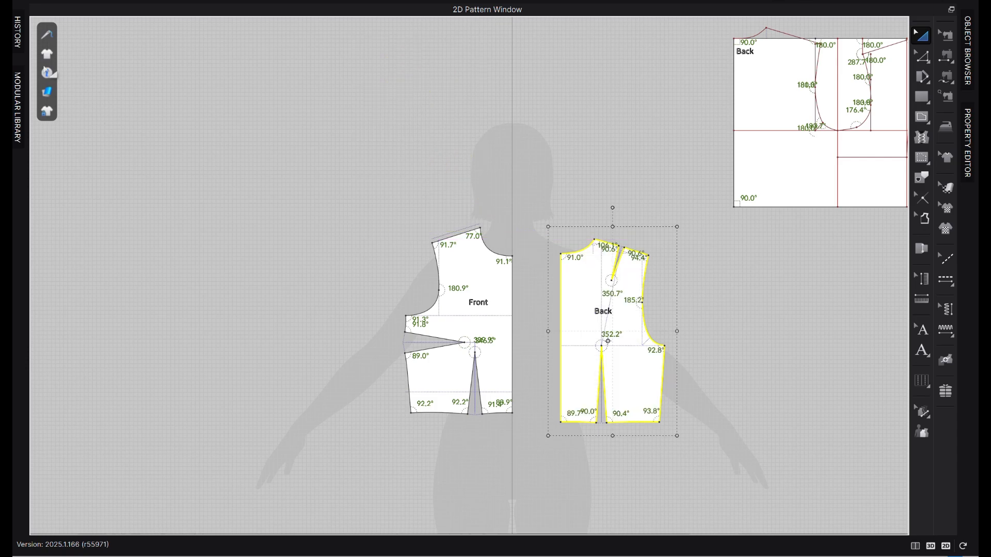
# Hide the angle display on the patterns and show the 3D and 2D windows side by side
pyautogui.moveTo(51, 74)
pyautogui.click(115, 147)
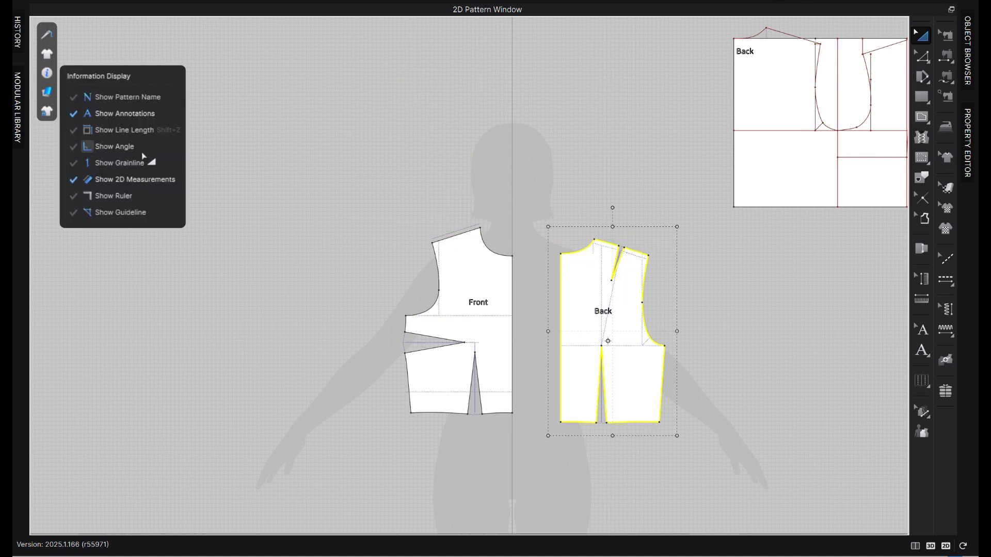
pyautogui.click(921, 547)
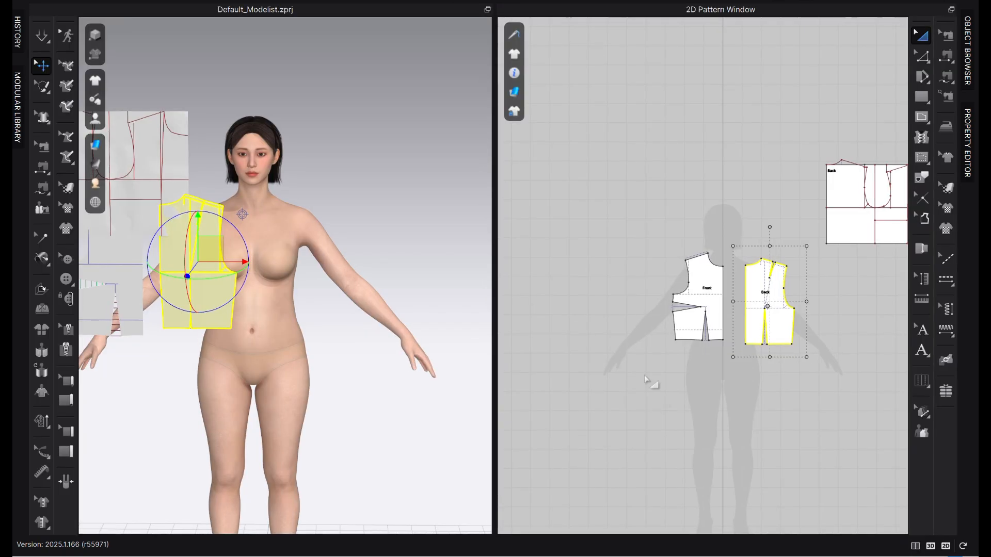
# Move the original draft block closer to the bodice panels and archive it
pyautogui.moveTo(829, 242); pyautogui.dragTo(785, 206)
pyautogui.rightClick(785, 206)
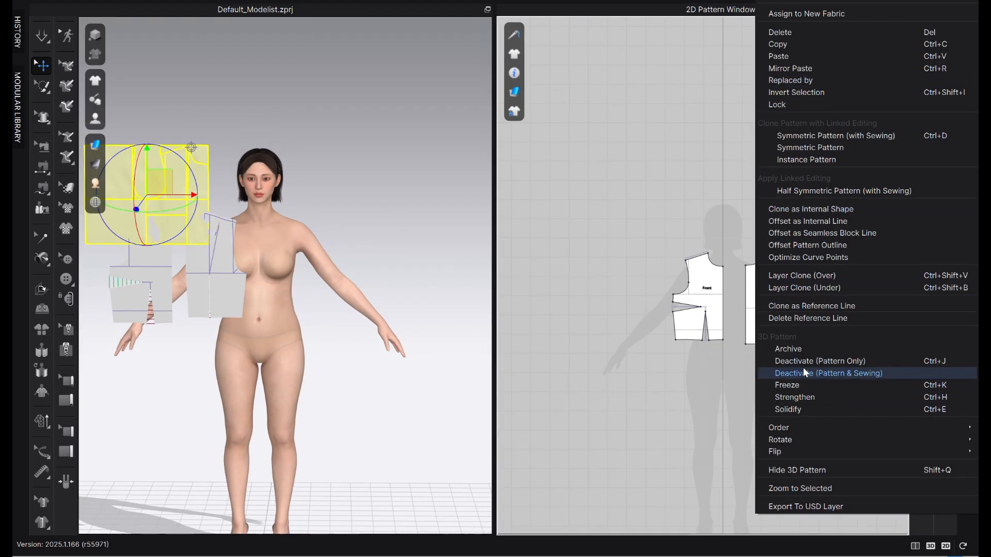
pyautogui.click(800, 349)
# Reposition the front and back panels in the 2D window with a wider gap between them
pyautogui.scroll(3, 739, 328)
pyautogui.moveTo(690, 331); pyautogui.dragTo(826, 331)
pyautogui.moveTo(647, 317); pyautogui.dragTo(648, 312)
pyautogui.scroll(-2, 518, 326)
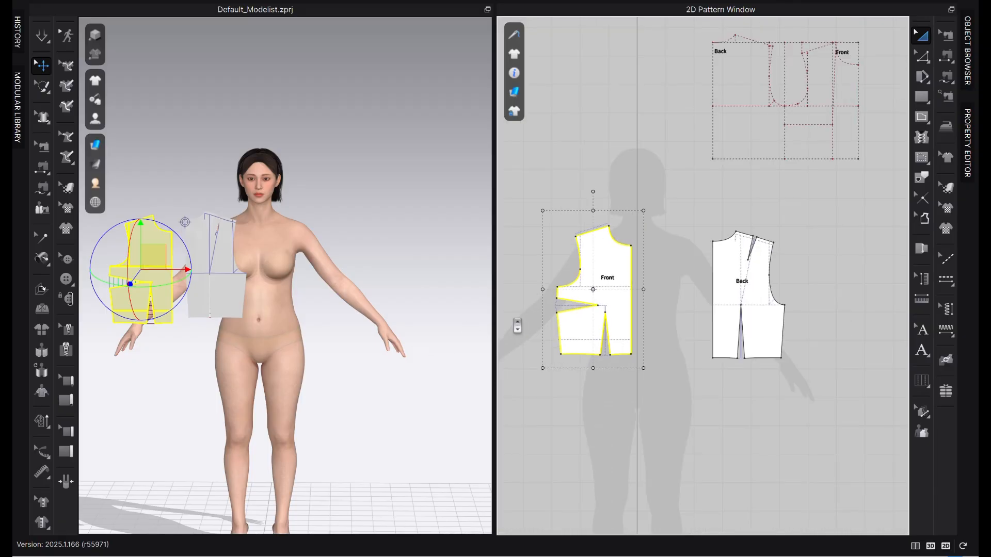
# Clone the front and back panels together as symmetric patterns with sewing and place the mirrored copies beside the originals
pyautogui.moveTo(800, 206); pyautogui.dragTo(534, 402)
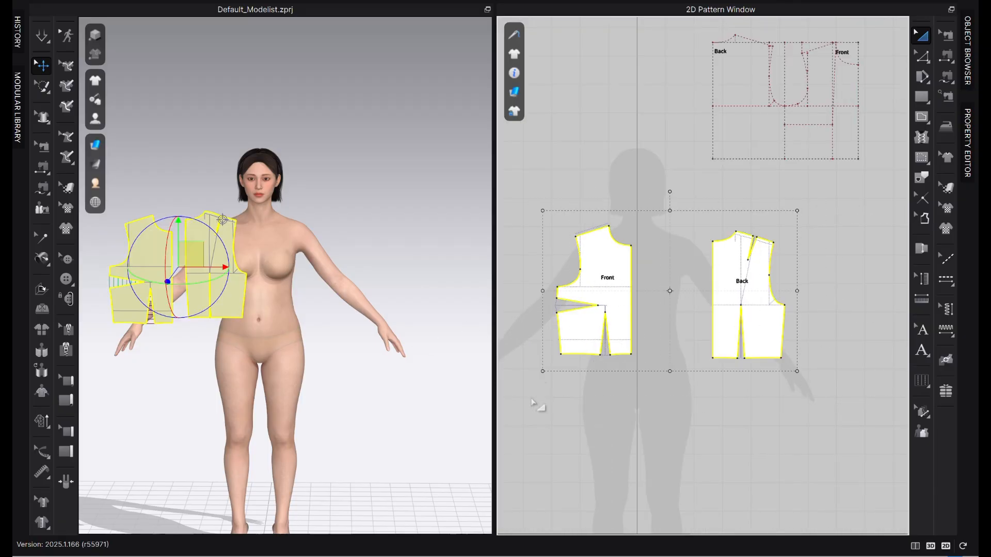
pyautogui.rightClick(619, 286)
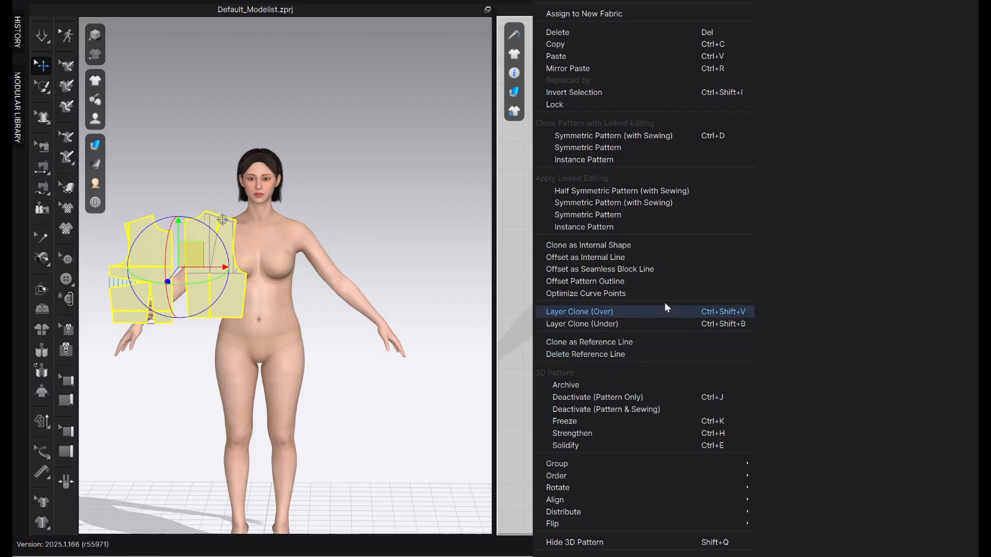
pyautogui.click(685, 136)
pyautogui.scroll(-2, 671, 336)
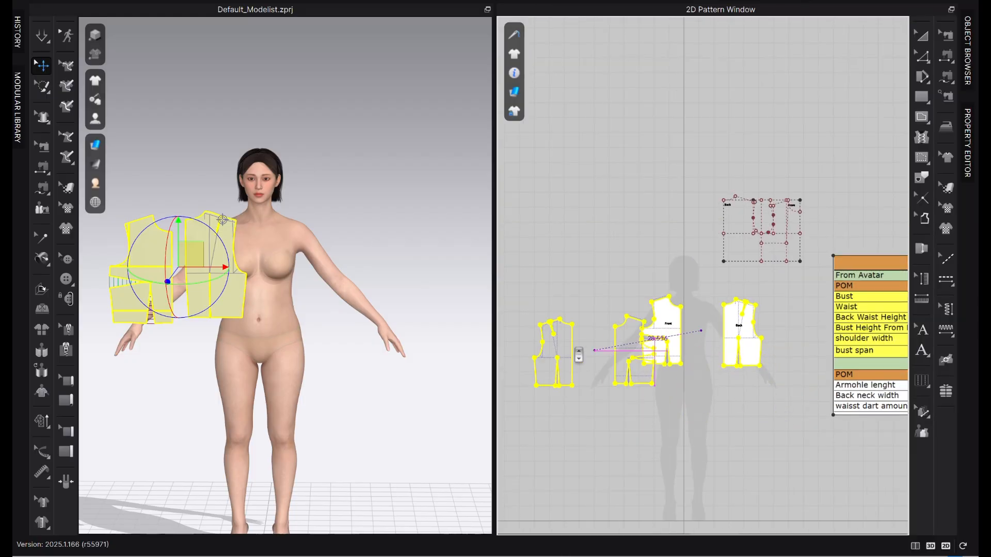
pyautogui.click(580, 335)
pyautogui.scroll(3, 595, 315)
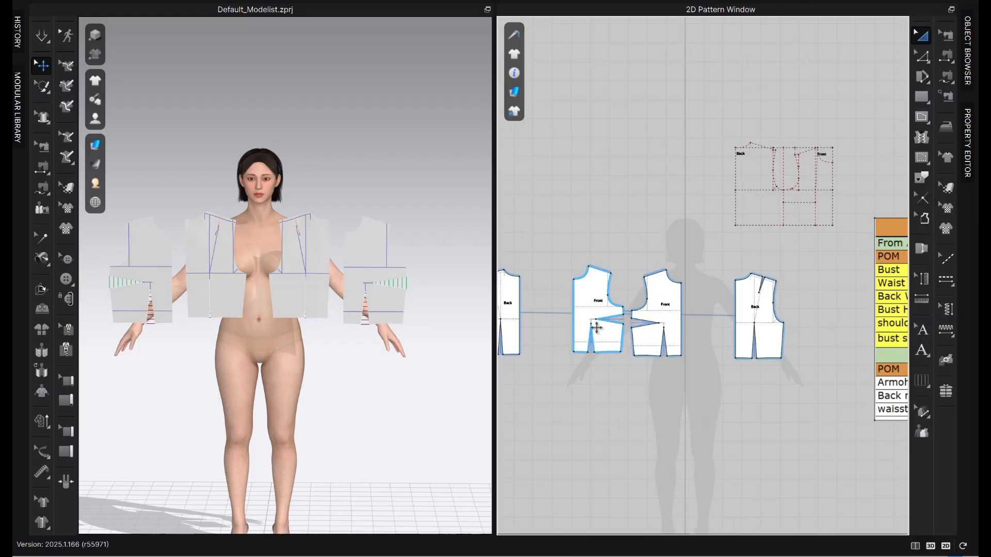
# Arrange the four panels in a row in the 2D window, with the two fronts side by side at the centre and a back on each outer side
pyautogui.moveTo(595, 315); pyautogui.dragTo(812, 314)
pyautogui.moveTo(517, 323); pyautogui.dragTo(607, 324)
pyautogui.click(707, 324)
pyautogui.scroll(4, 706, 325)
pyautogui.click(790, 315)
pyautogui.scroll(-3, 790, 304)
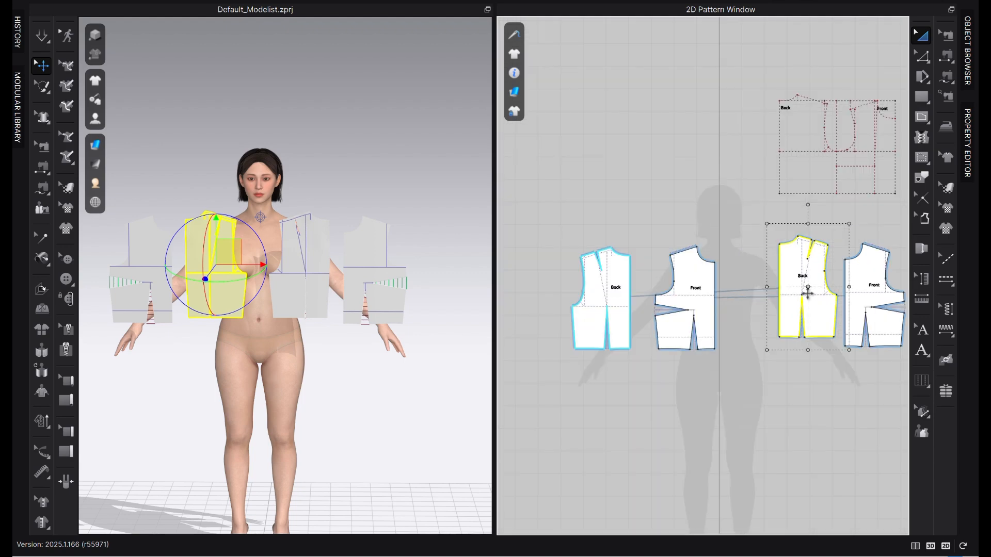
pyautogui.moveTo(790, 305); pyautogui.dragTo(798, 320)
pyautogui.moveTo(871, 285); pyautogui.dragTo(749, 293)
pyautogui.scroll(3, 780, 293)
pyautogui.moveTo(820, 321); pyautogui.dragTo(832, 301)
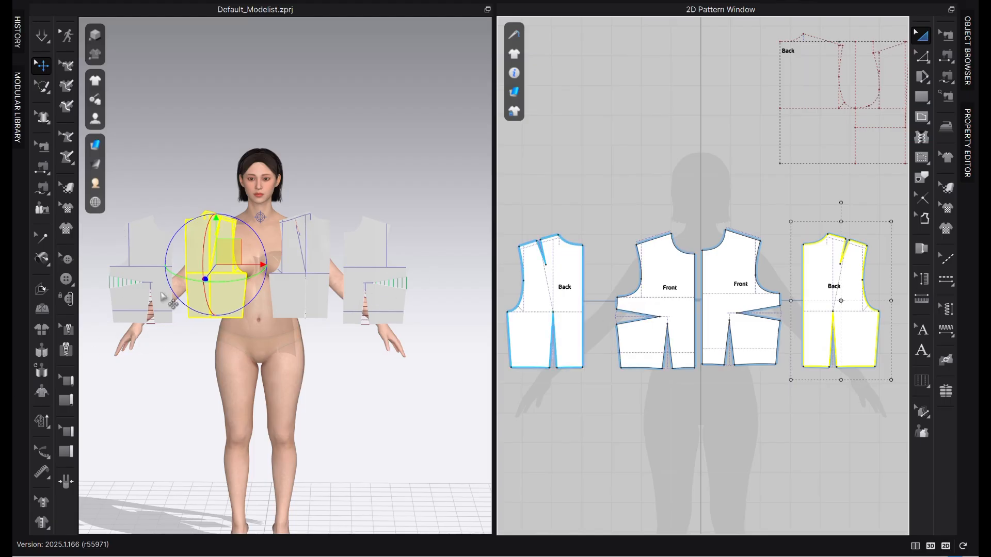
pyautogui.moveTo(820, 343); pyautogui.dragTo(821, 335)
pyautogui.click(757, 414)
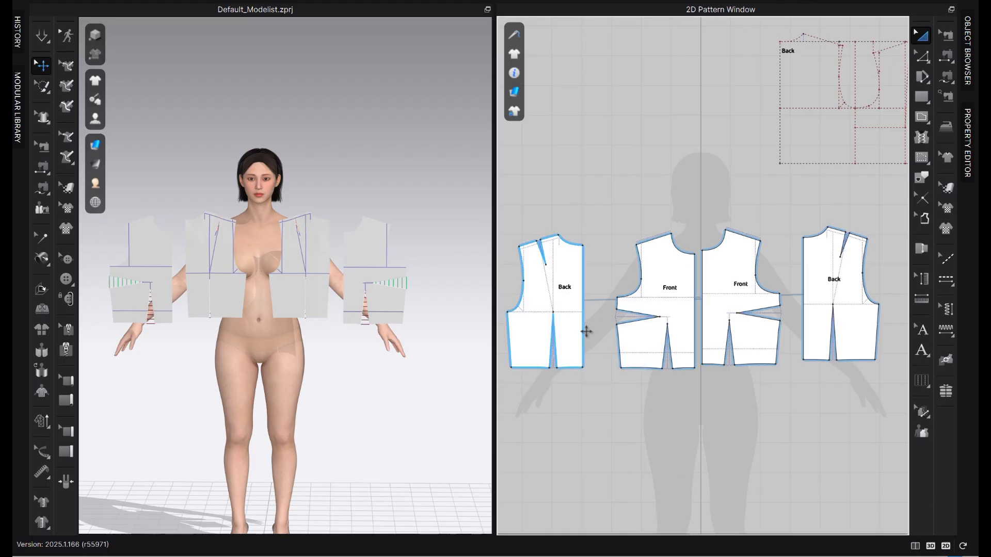
# Swap the two back panels so that each one's armhole side faces the adjoining front panel
pyautogui.click(711, 344)
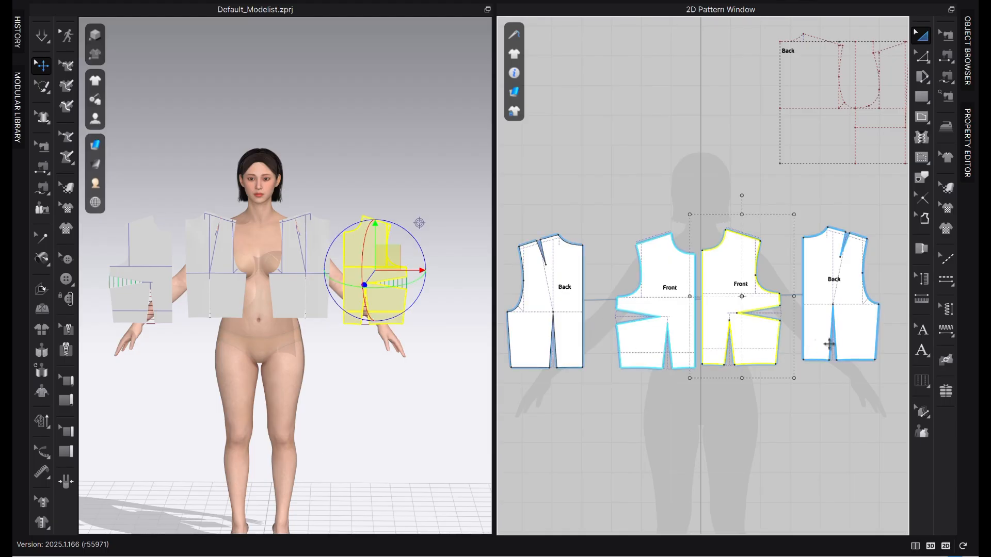
pyautogui.moveTo(810, 348); pyautogui.dragTo(526, 404)
pyautogui.moveTo(568, 297); pyautogui.dragTo(852, 295)
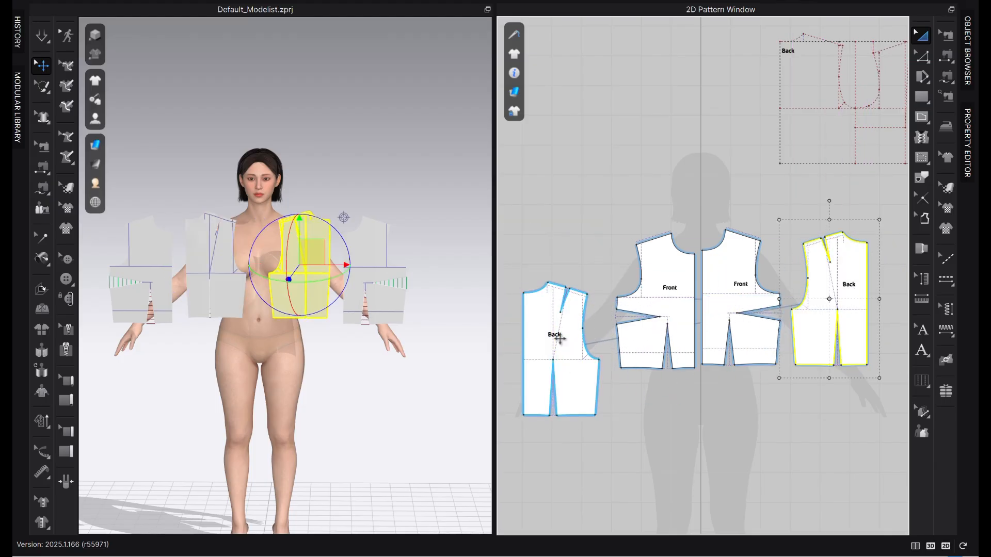
pyautogui.click(576, 365)
pyautogui.moveTo(575, 366); pyautogui.dragTo(583, 320)
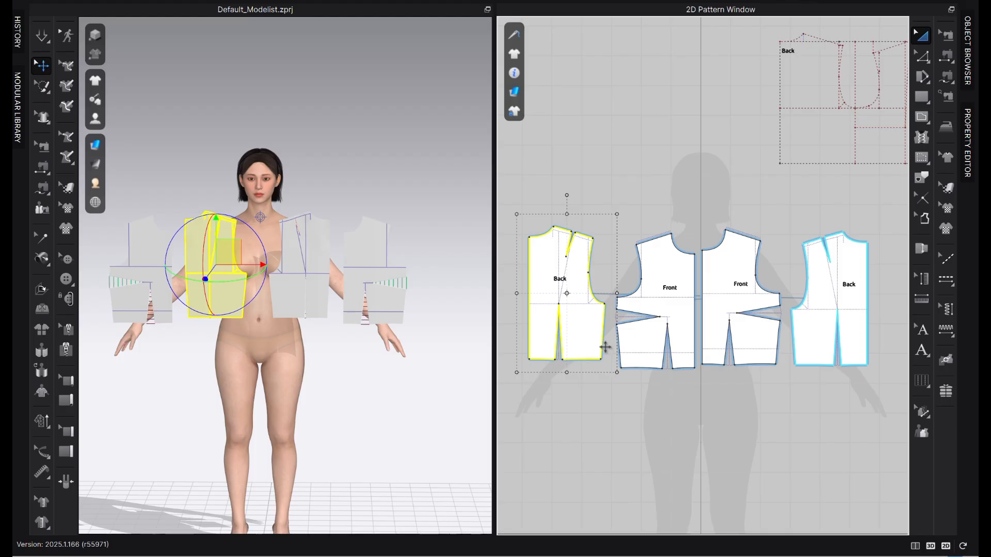
# Reset the 3D arrangement to match the 2D layout and hide the seamlines, internal lines and baselines on the 3D garment
pyautogui.scroll(-3, 611, 411)
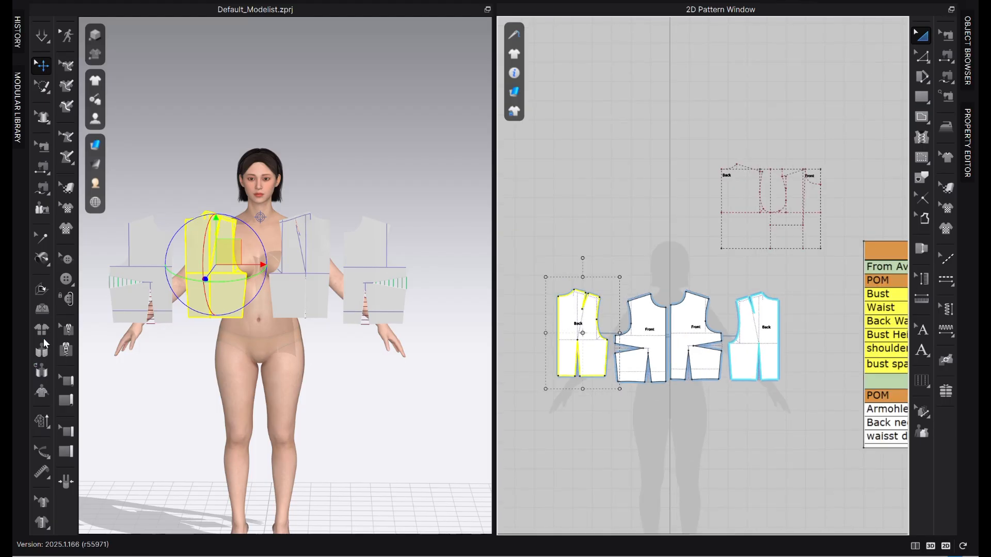
pyautogui.click(43, 333)
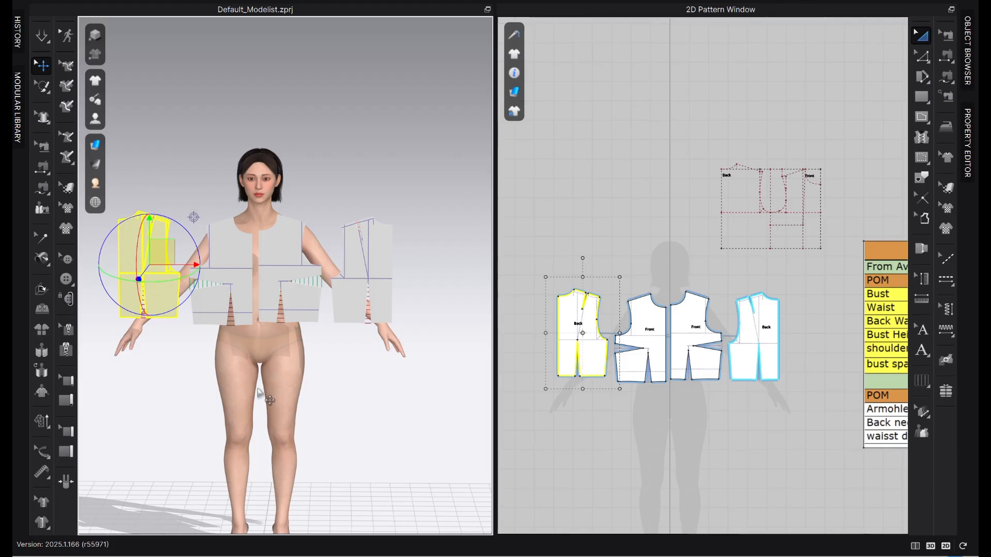
pyautogui.moveTo(97, 82)
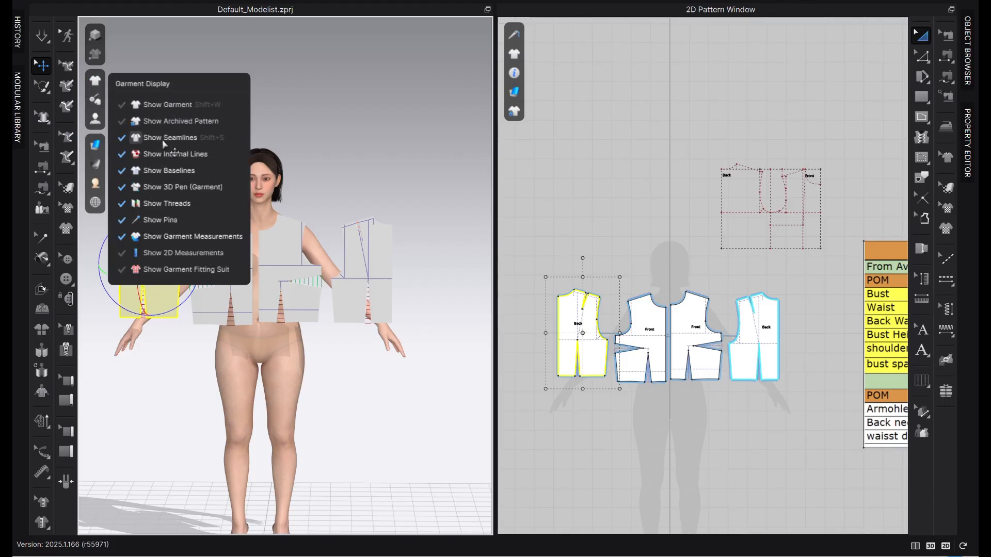
pyautogui.click(178, 170)
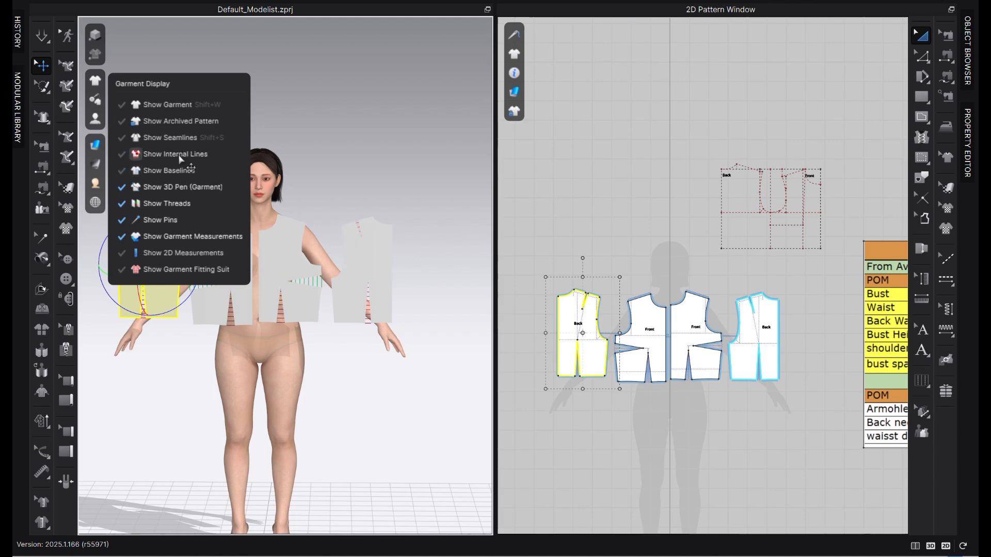
pyautogui.click(188, 265)
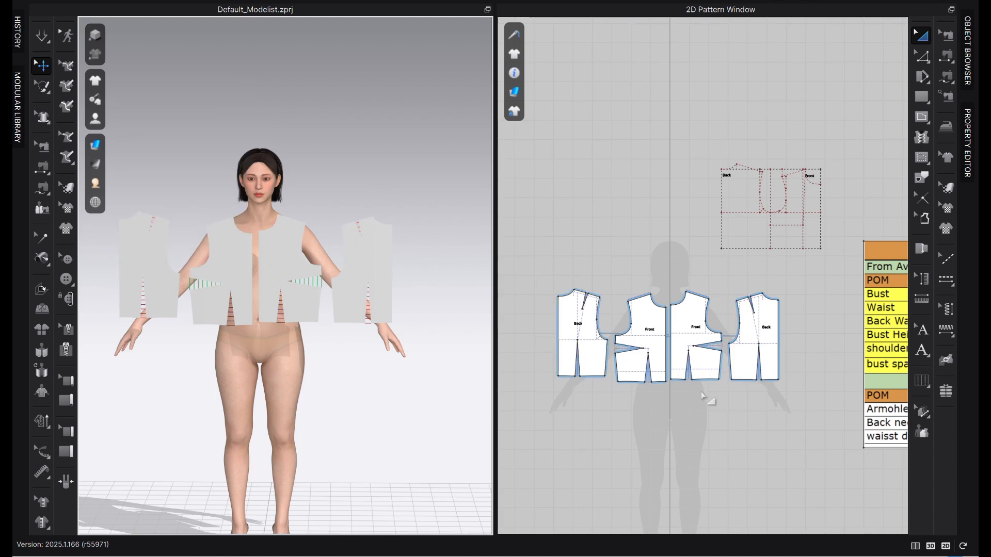
# Enlarge the 2D window, select all four bodice panels and move them above the avatar's head in the 3D window
pyautogui.scroll(3, 704, 398)
pyautogui.moveTo(494, 272); pyautogui.dragTo(433, 268)
pyautogui.scroll(-3, 641, 428)
pyautogui.moveTo(772, 283); pyautogui.dragTo(477, 456)
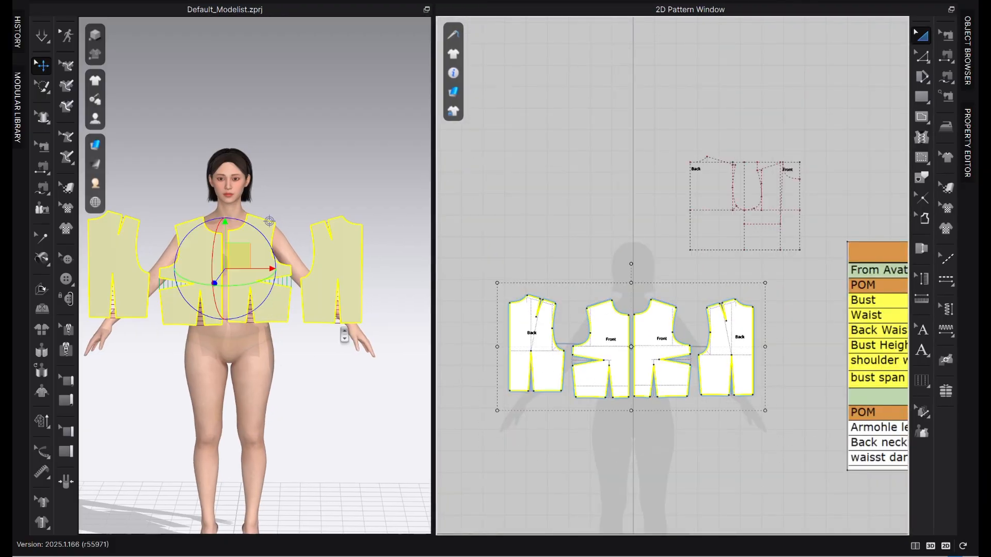
pyautogui.scroll(-2, 339, 328)
pyautogui.moveTo(357, 284); pyautogui.dragTo(349, 80)
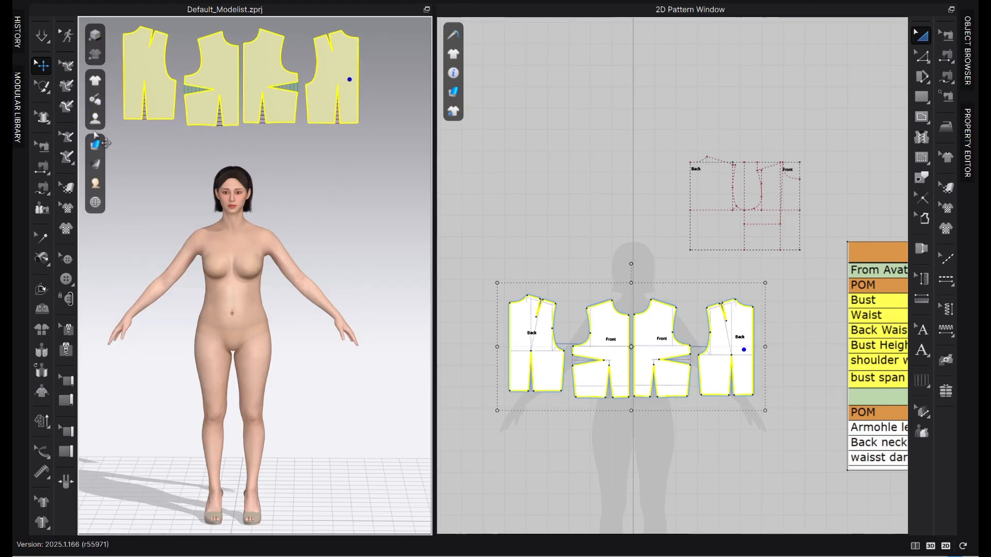
# Show the avatar's arrangement points and place the front panels on a point at the front torso
pyautogui.moveTo(95, 119)
pyautogui.click(163, 160)
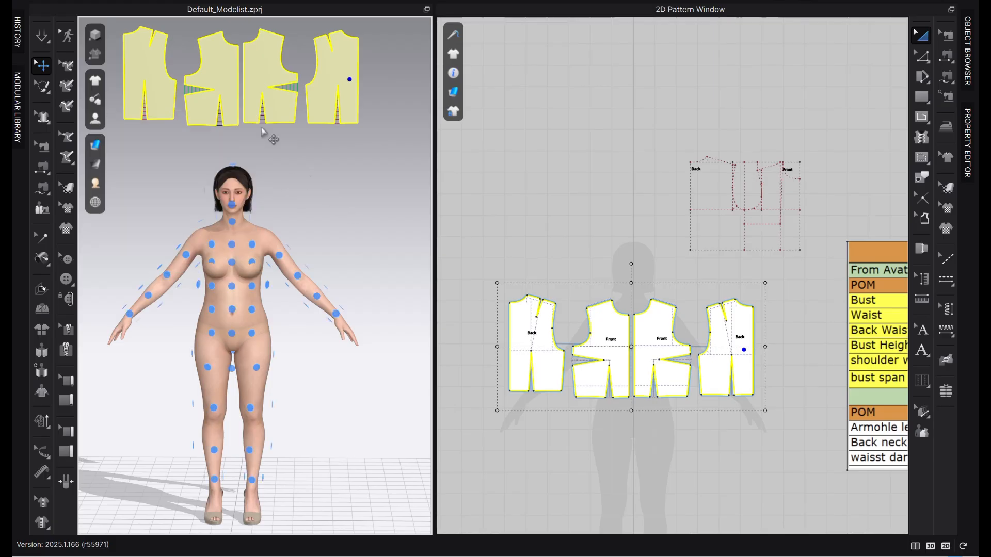
pyautogui.click(336, 255)
pyautogui.click(252, 79)
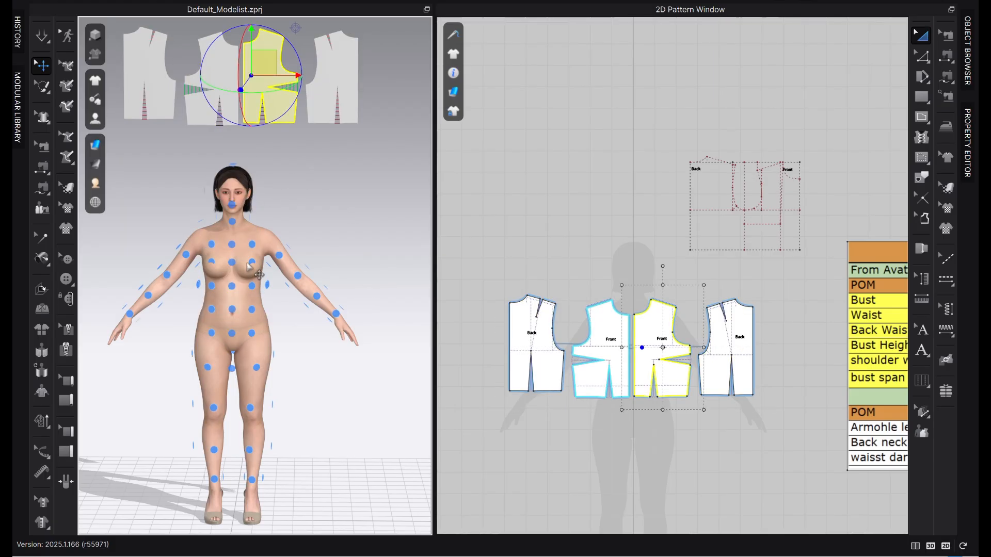
pyautogui.click(252, 286)
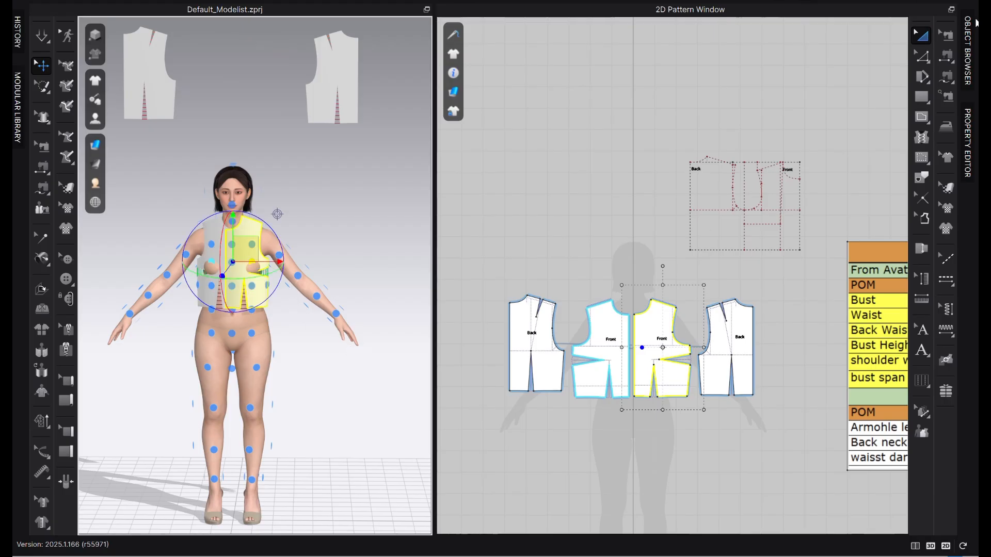
# Check the placed front panels from the side and place the back panels on an arrangement point at the avatar's upper back
pyautogui.moveTo(352, 323); pyautogui.dragTo(270, 335, button='right')
pyautogui.click(217, 332)
pyautogui.moveTo(213, 308); pyautogui.dragTo(211, 314)
pyautogui.moveTo(212, 333); pyautogui.dragTo(336, 325, button='right')
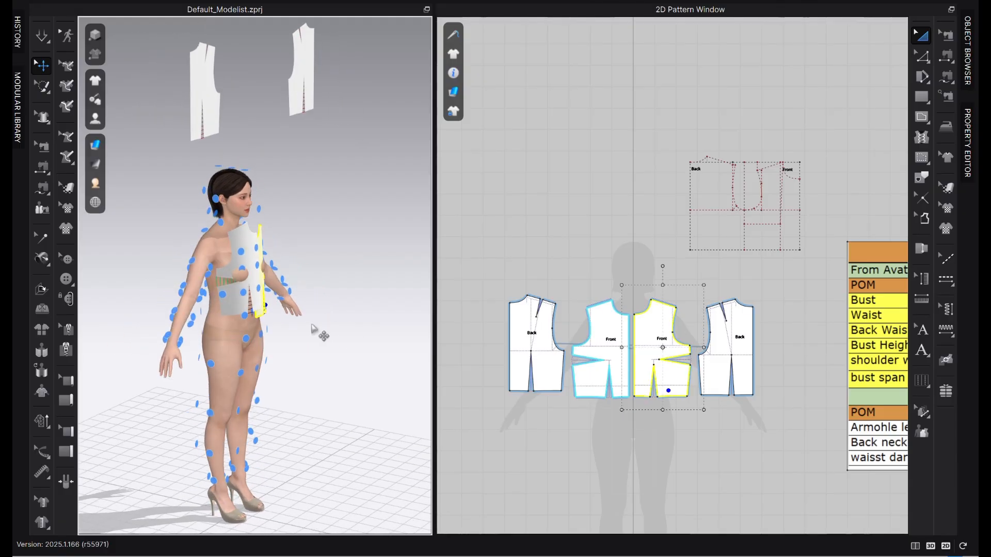
pyautogui.moveTo(215, 314); pyautogui.dragTo(259, 343, button='right')
pyautogui.click(256, 313)
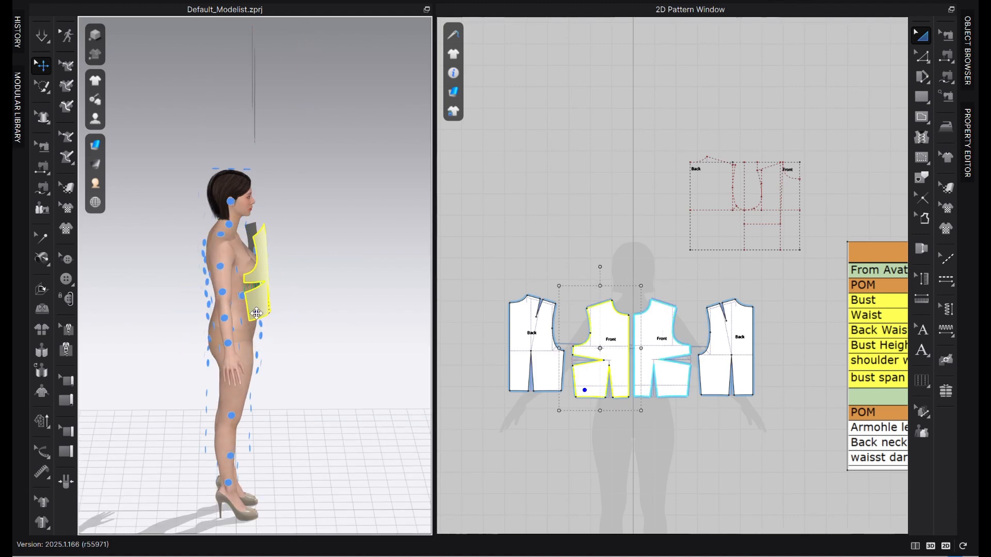
pyautogui.moveTo(290, 290); pyautogui.dragTo(276, 322, button='right')
pyautogui.click(314, 155)
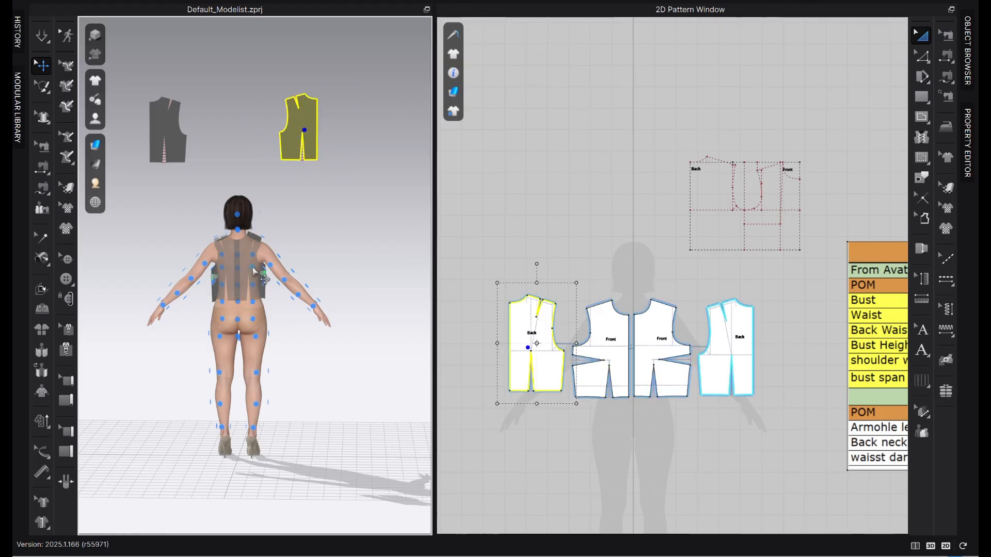
pyautogui.click(254, 272)
# Examine from the front how the arranged front and back panels sit around the avatar's upper body
pyautogui.moveTo(304, 333); pyautogui.dragTo(249, 304, button='right')
pyautogui.scroll(3, 250, 304)
pyautogui.scroll(3, 234, 318)
pyautogui.moveTo(294, 361); pyautogui.dragTo(215, 359, button='right')
pyautogui.click(257, 190)
pyautogui.moveTo(258, 198); pyautogui.dragTo(284, 185)
pyautogui.click(150, 209)
pyautogui.scroll(3, 633, 353)
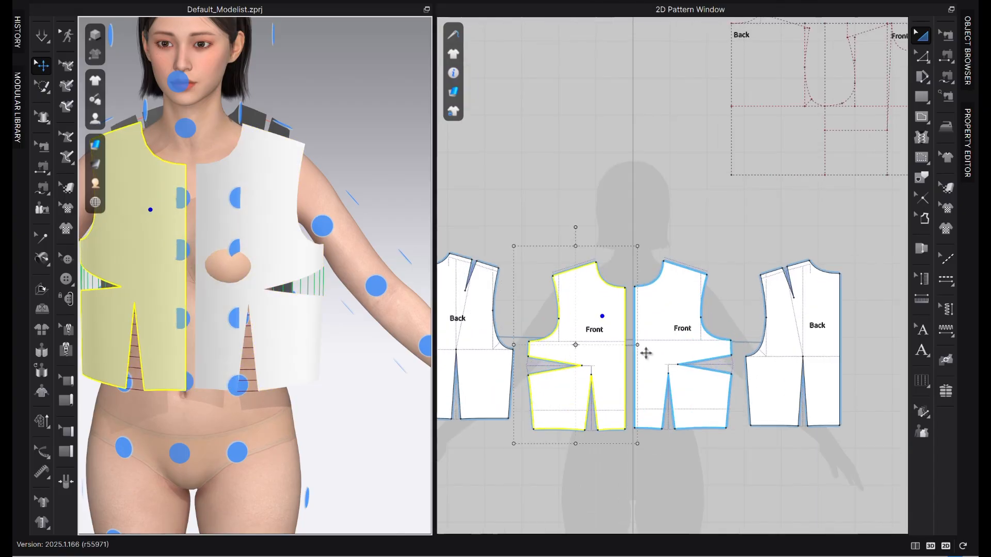
pyautogui.click(809, 211)
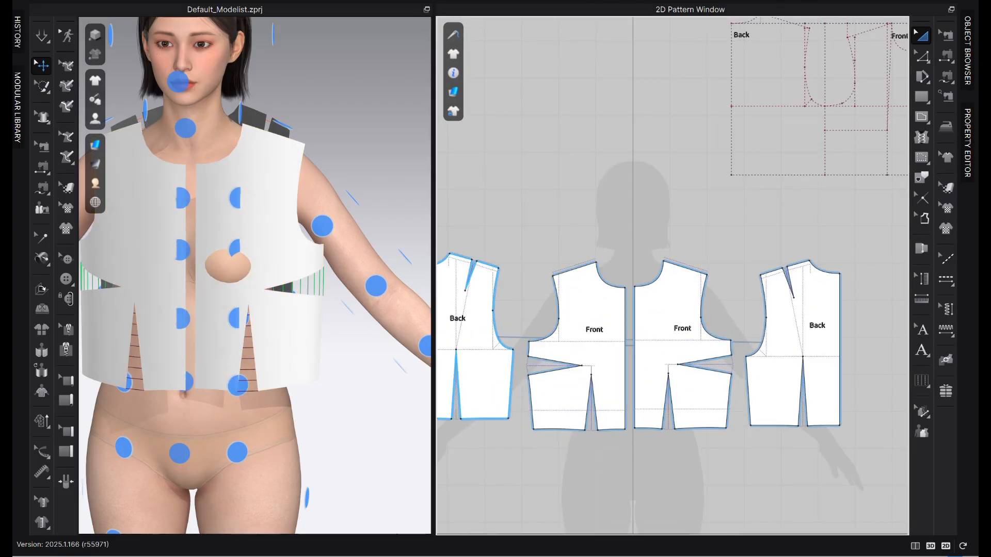
# Sew the centre front edges of the two front panels together with segment sewing
pyautogui.press('n')
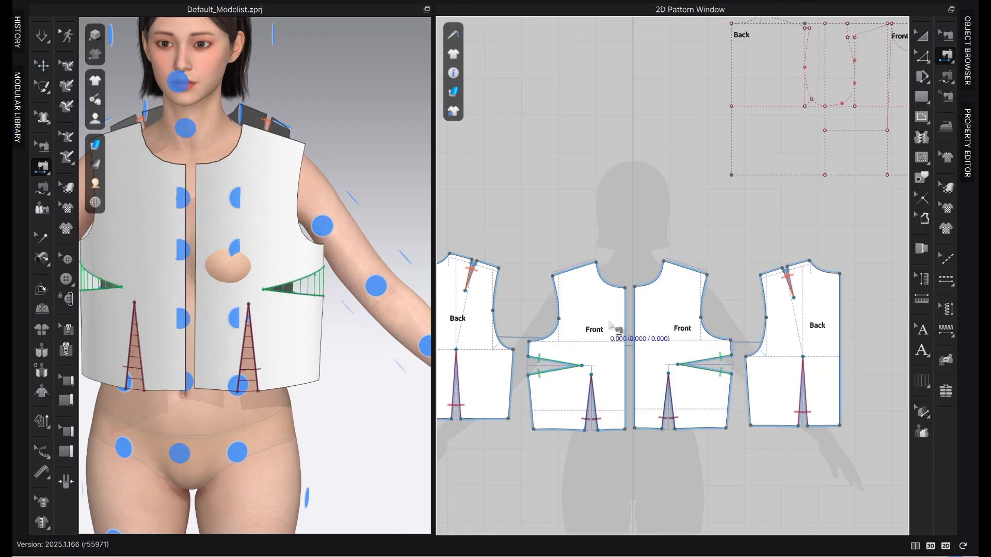
pyautogui.click(640, 316)
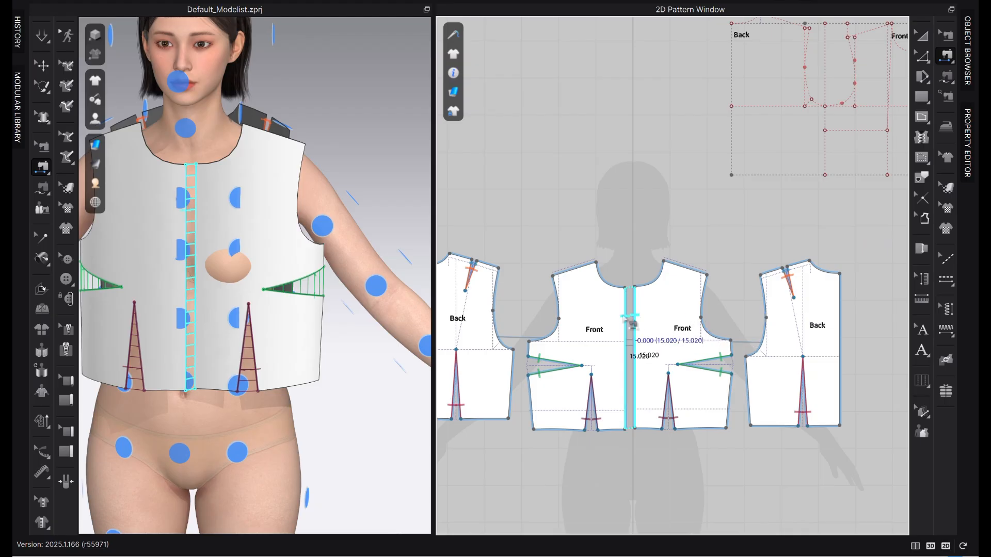
pyautogui.click(626, 319)
pyautogui.scroll(-3, 700, 377)
pyautogui.scroll(3, 524, 338)
# Sew the centre back edges of the two outer back panels together with segment sewing
pyautogui.click(499, 333)
pyautogui.scroll(-4, 498, 338)
pyautogui.click(742, 327)
pyautogui.scroll(2, 663, 354)
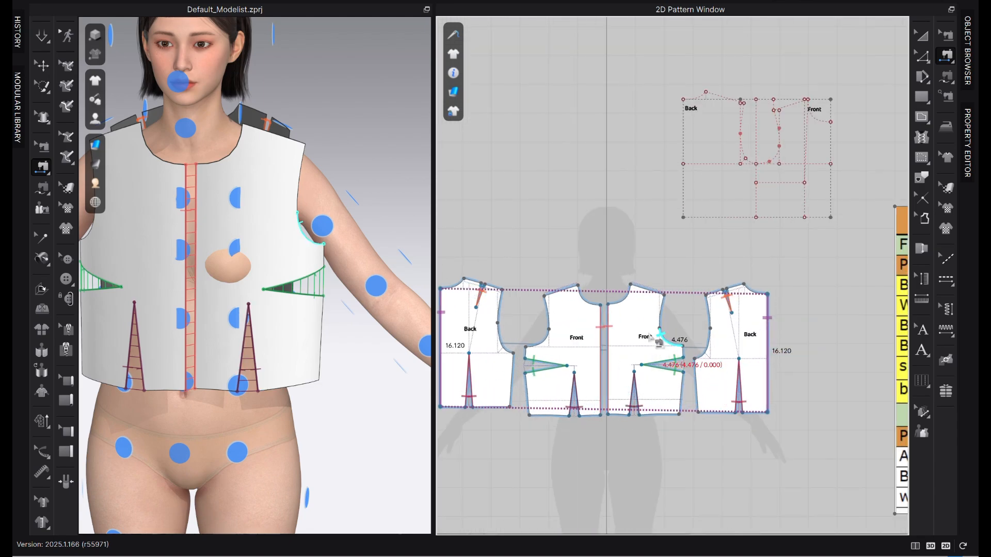
# Free-sew the front shoulder seam to the back shoulder seam, covering both back segments on either side of the shoulder dart
pyautogui.scroll(3, 634, 289)
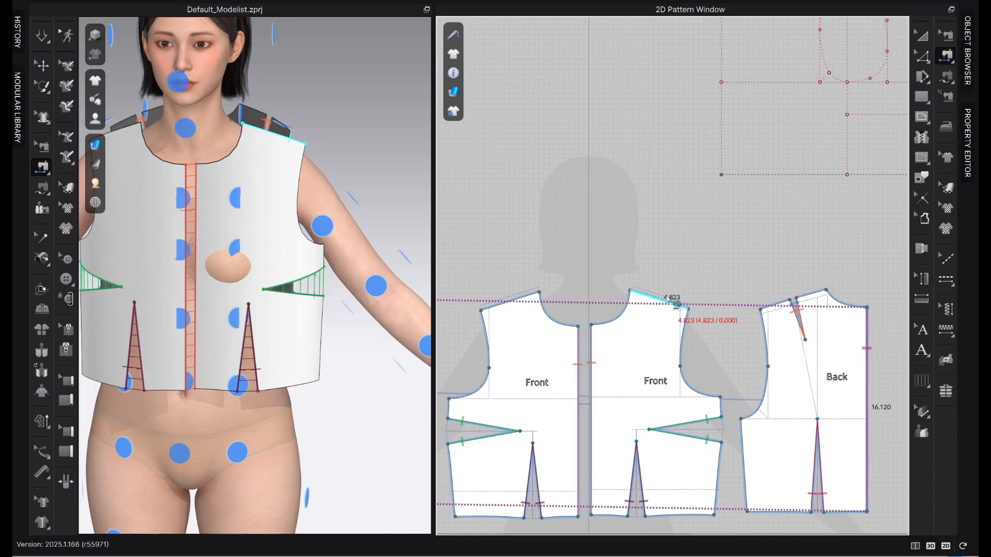
pyautogui.press('m')
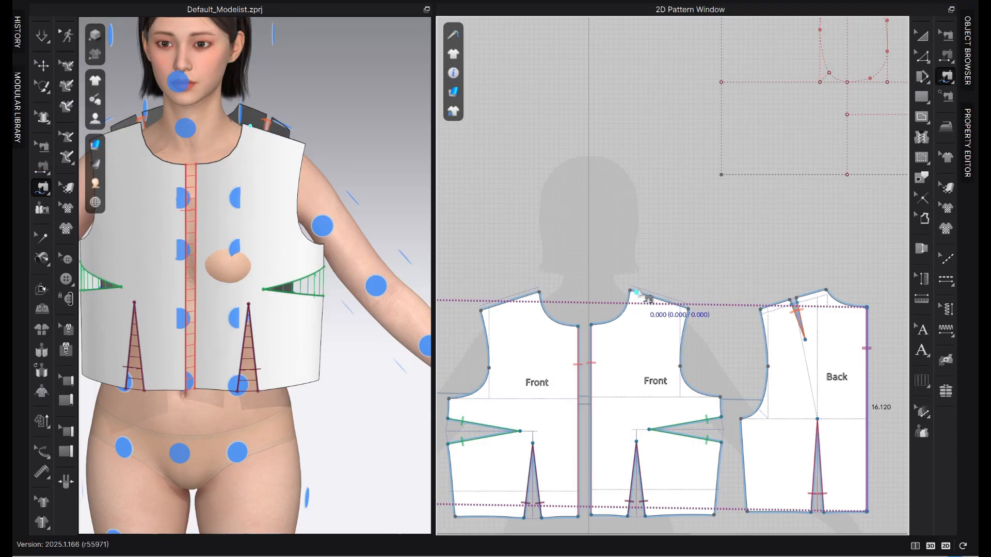
pyautogui.click(630, 291)
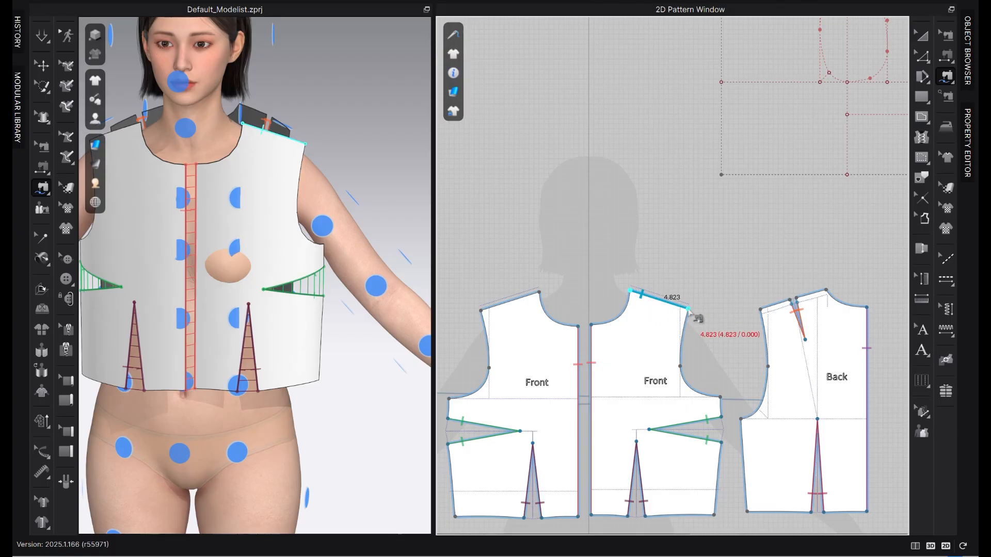
pyautogui.click(826, 292)
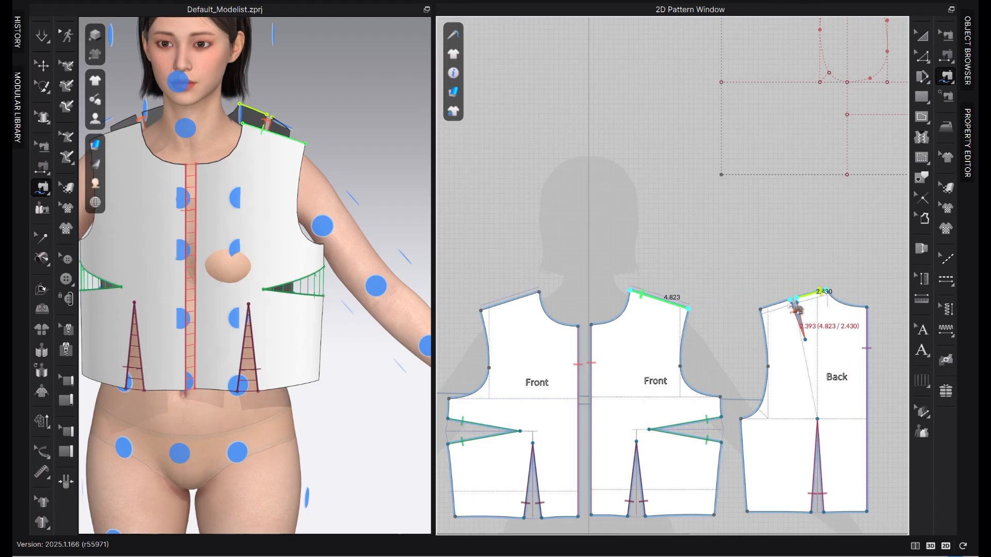
pyautogui.click(763, 309)
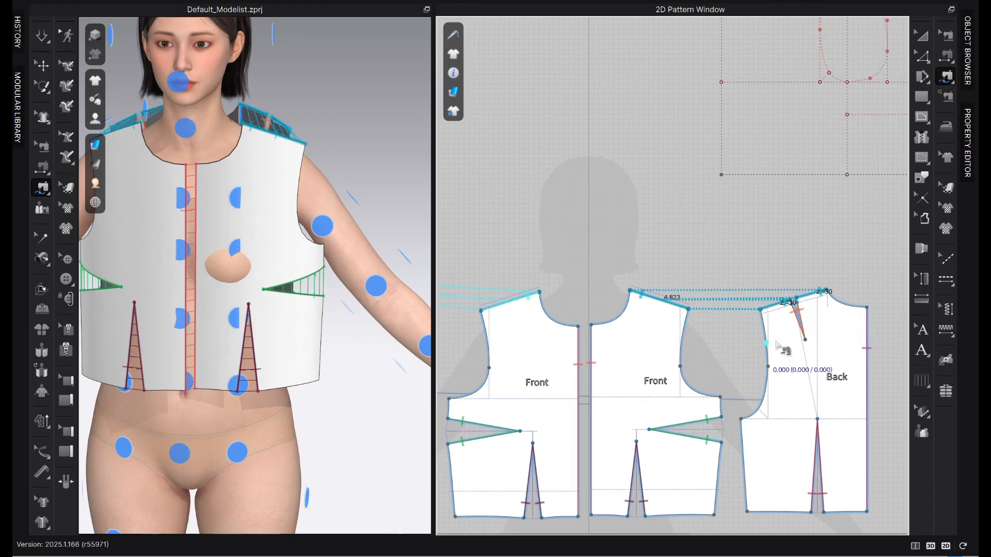
# Free-sew the back side seam to the front side seam, covering both front segments above and below the side dart
pyautogui.scroll(-1, 767, 338)
pyautogui.scroll(5, 757, 383)
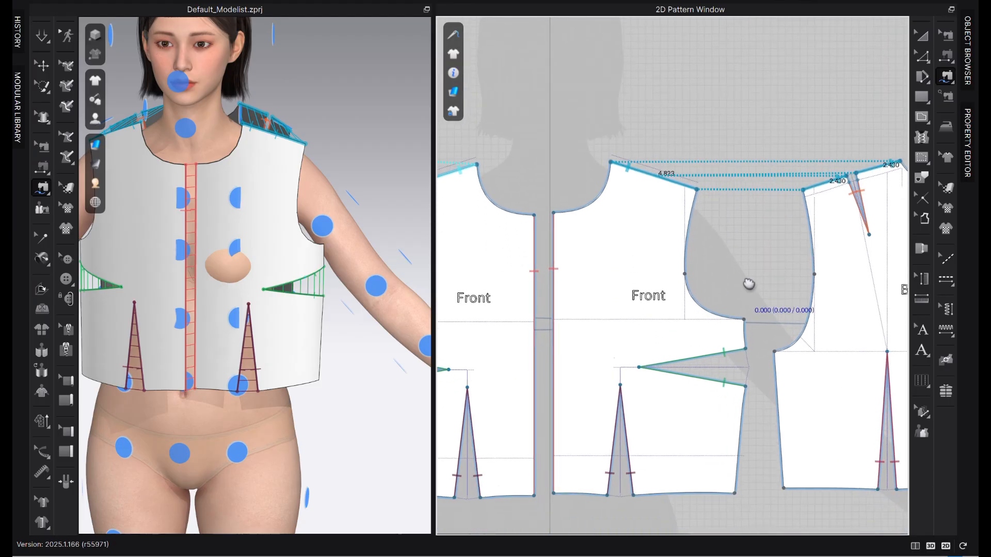
pyautogui.click(774, 334)
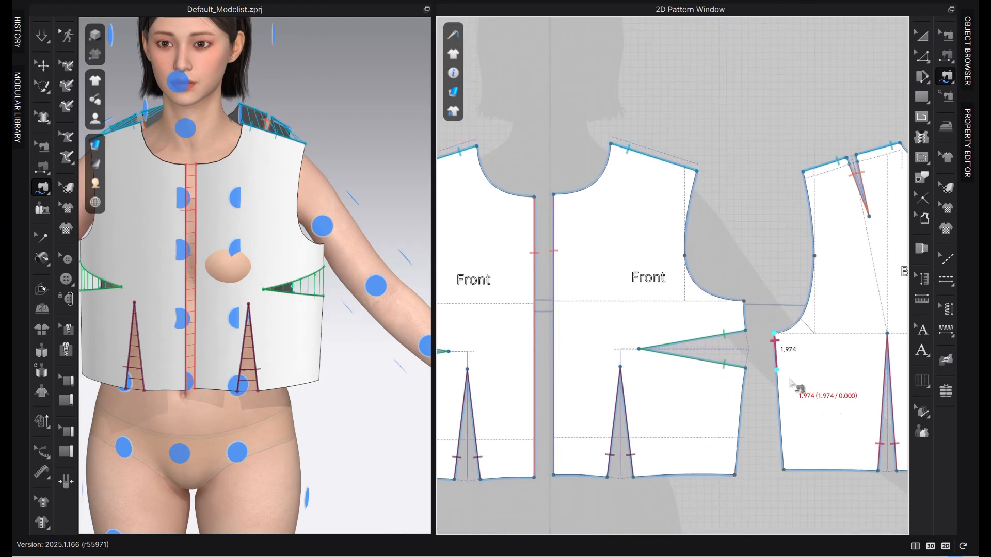
pyautogui.click(783, 469)
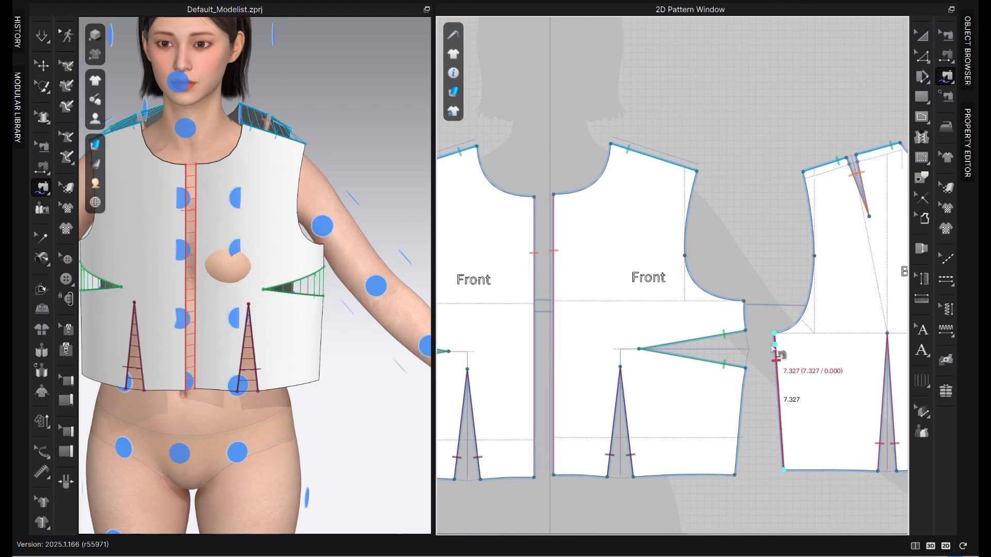
pyautogui.click(747, 304)
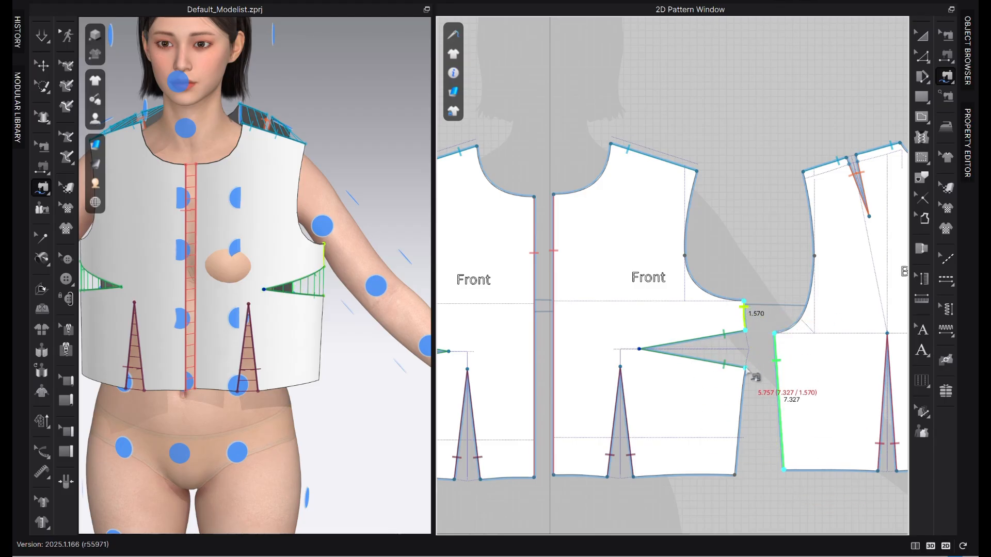
pyautogui.click(735, 483)
pyautogui.scroll(-2, 697, 480)
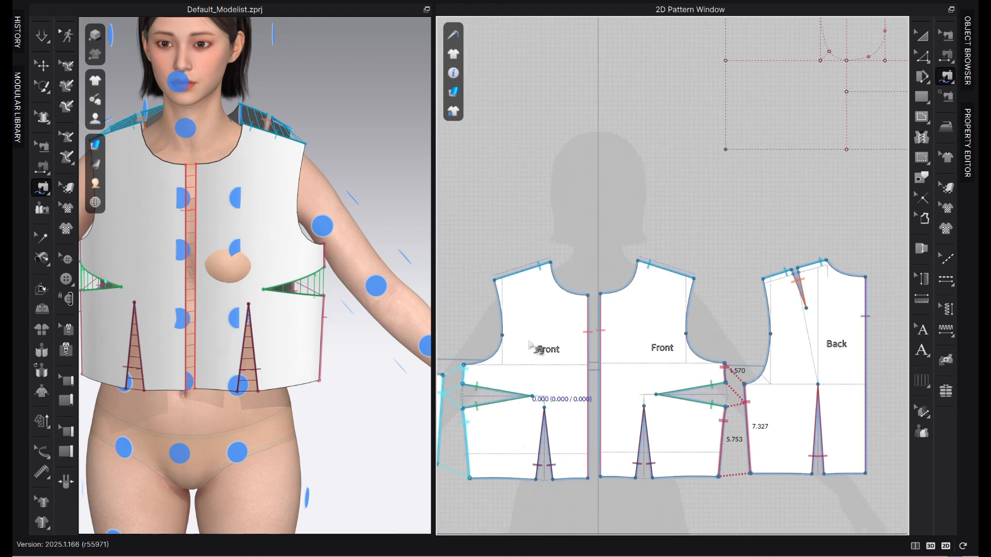
# Simulate the sewn bodice so it drapes on the avatar, and inspect its fit from the front and side
pyautogui.scroll(-1, 739, 423)
pyautogui.scroll(2, 583, 465)
pyautogui.moveTo(597, 463); pyautogui.dragTo(800, 410, button='middle')
pyautogui.press('space')
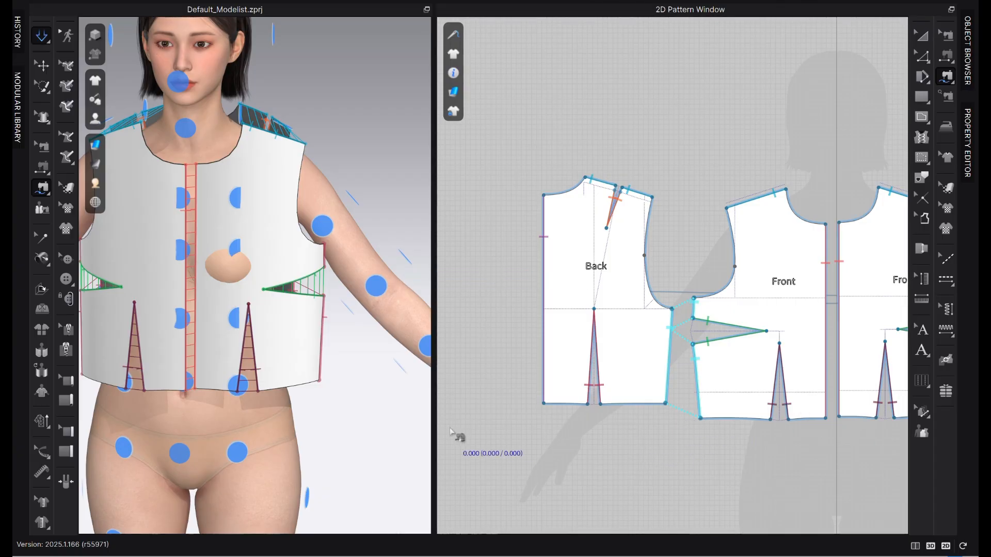
pyautogui.click(228, 332)
pyautogui.moveTo(254, 416)
pyautogui.mouseDown(button='right')
pyautogui.moveTo(367, 411)
pyautogui.moveTo(268, 419)
pyautogui.mouseUp(button='right')
pyautogui.moveTo(284, 369); pyautogui.dragTo(426, 359, button='middle')
pyautogui.scroll(-4, 307, 401)
pyautogui.click(284, 310)
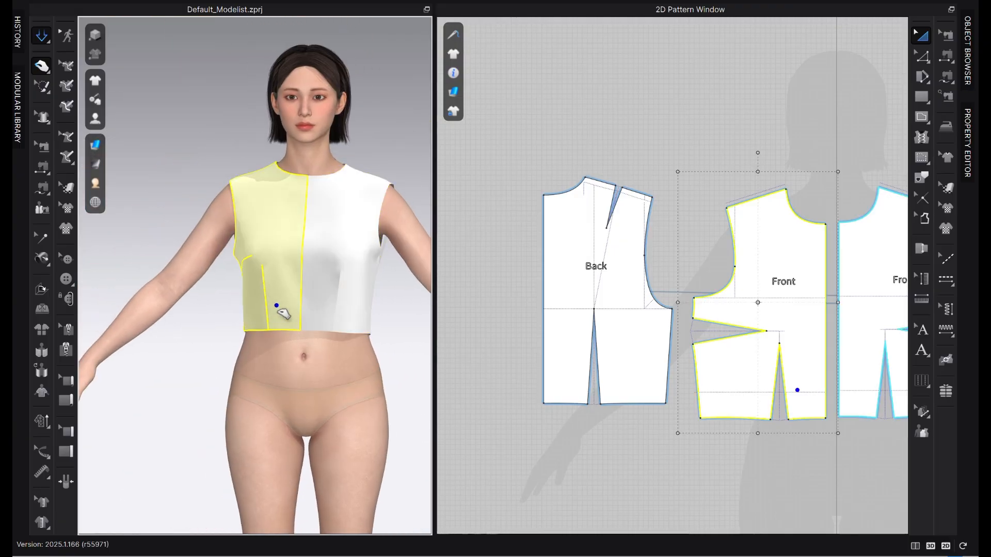
pyautogui.moveTo(278, 337); pyautogui.dragTo(291, 368, button='right')
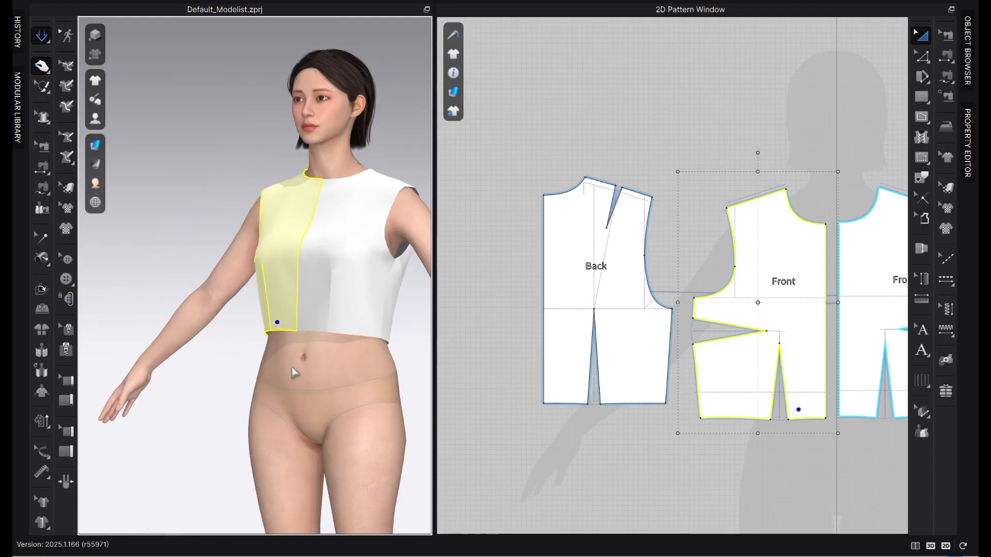
pyautogui.scroll(-3, 294, 257)
pyautogui.moveTo(325, 322); pyautogui.dragTo(285, 332, button='right')
# Set the garment rendering style to Random Color Surface and inspect the draped panels from the front and back
pyautogui.click(97, 146)
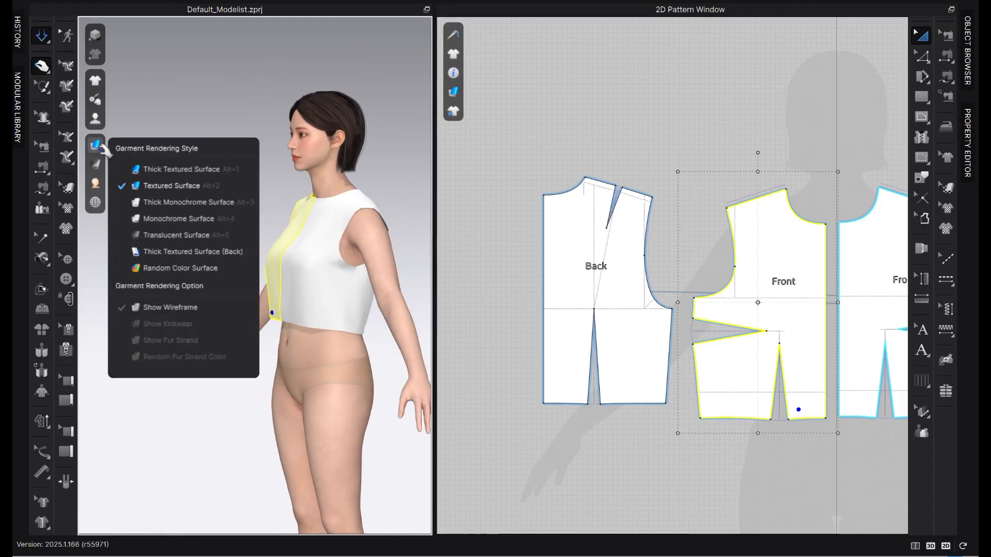
pyautogui.click(180, 267)
pyautogui.moveTo(305, 352); pyautogui.dragTo(416, 353, button='right')
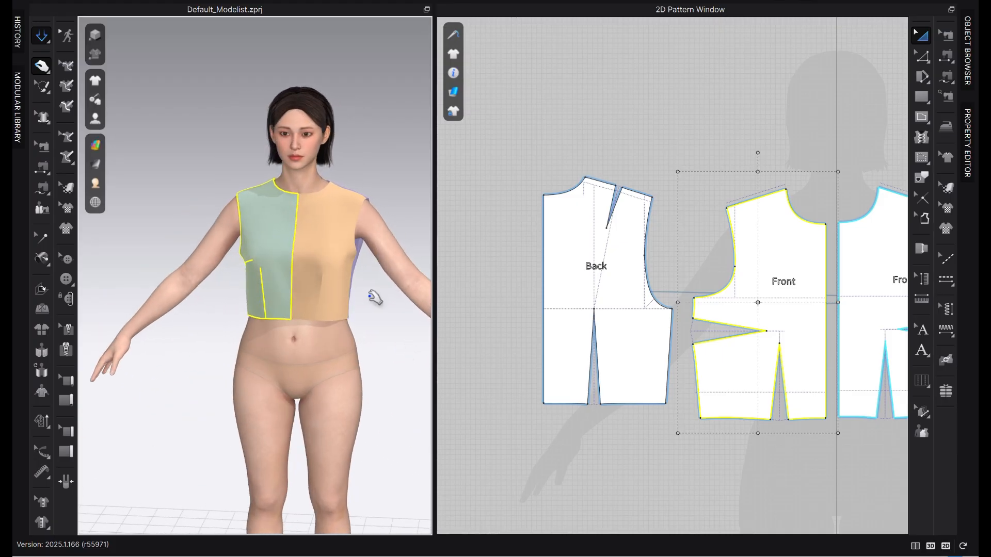
pyautogui.moveTo(329, 310); pyautogui.dragTo(272, 308, button='right')
pyautogui.click(206, 277)
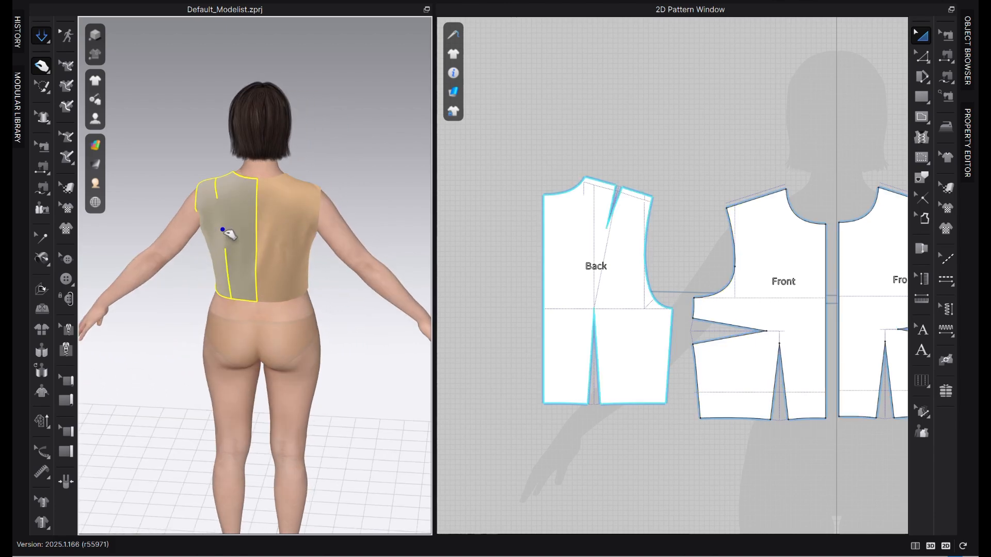
pyautogui.moveTo(250, 248); pyautogui.dragTo(292, 322, button='right')
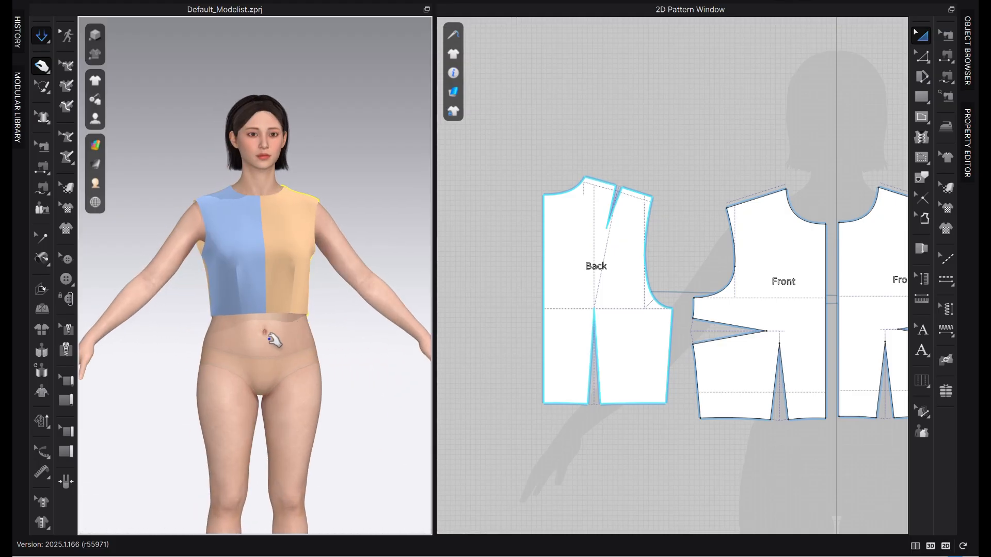